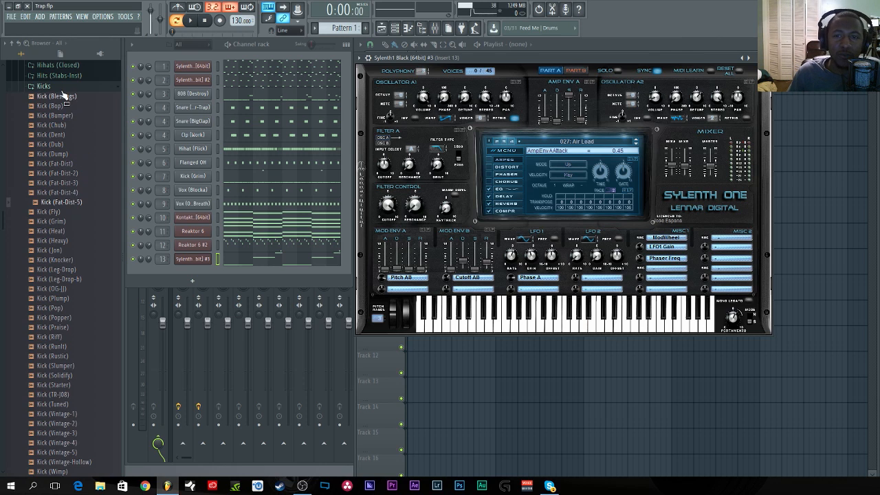
Collapse the Kicks sample folder in the browser and play Pattern 1 briefly.
{"action": "left_click", "coordinate": [59, 89]}
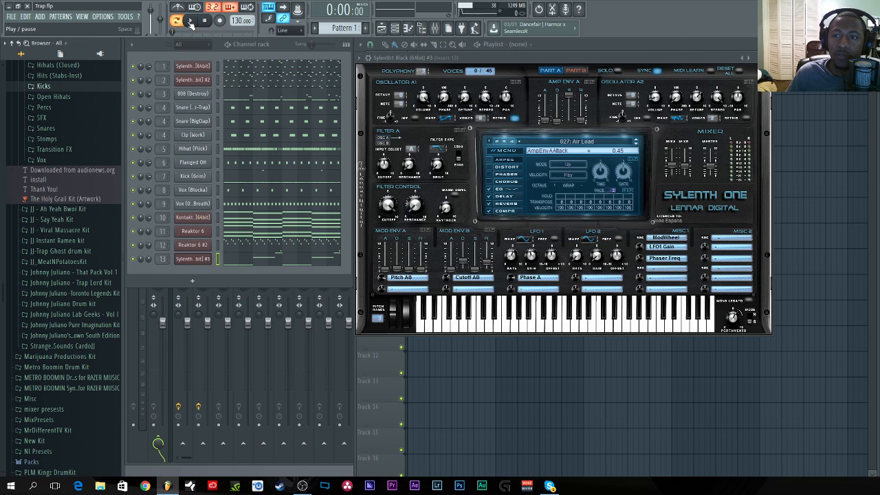
{"action": "left_click", "coordinate": [192, 24]}
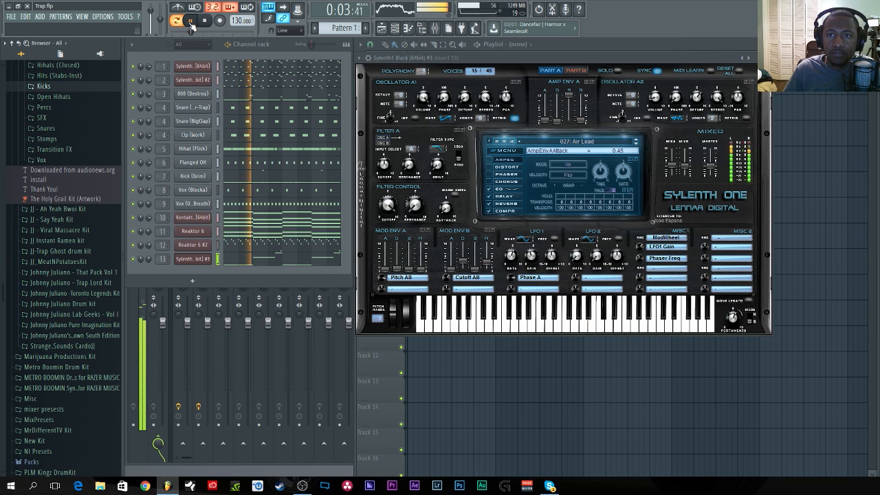
{"action": "key", "text": "space"}
Change the audio device to FL Studio ASIO in the audio settings and close the settings window.
{"action": "left_click", "coordinate": [112, 15]}
{"action": "left_click", "coordinate": [117, 44]}
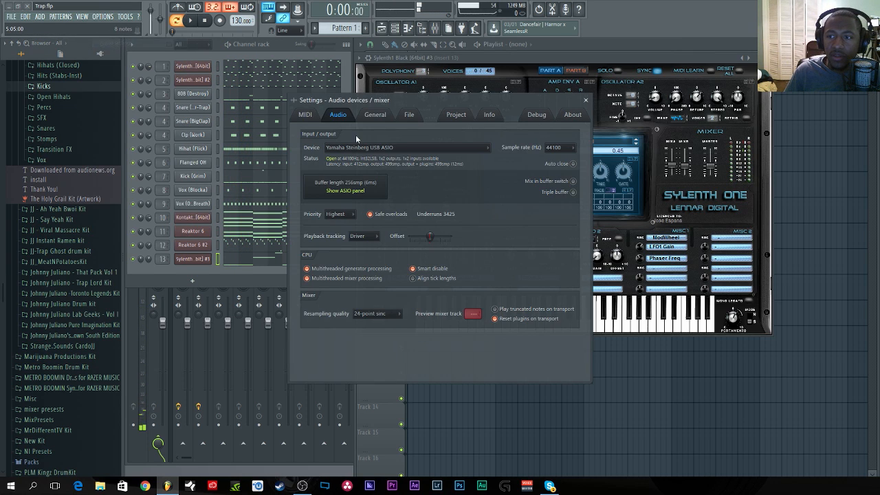
{"action": "left_click", "coordinate": [372, 148]}
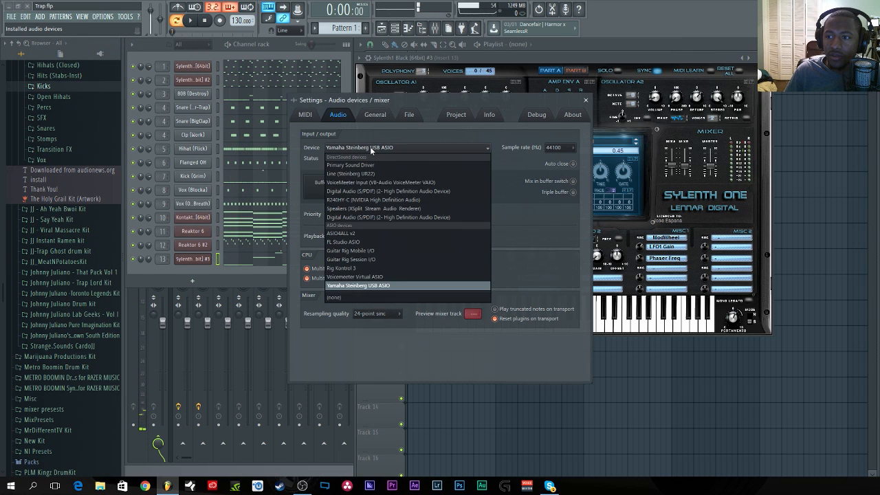
{"action": "left_click", "coordinate": [353, 242]}
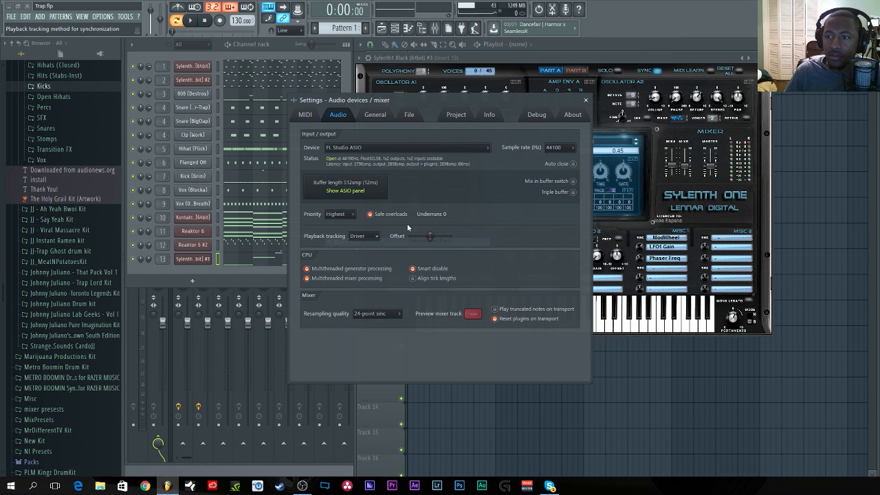
{"action": "left_click", "coordinate": [586, 101]}
Play Pattern 1 back, stop playback and close the Sylenth1 Black #3 plugin window.
{"action": "key", "text": "space"}
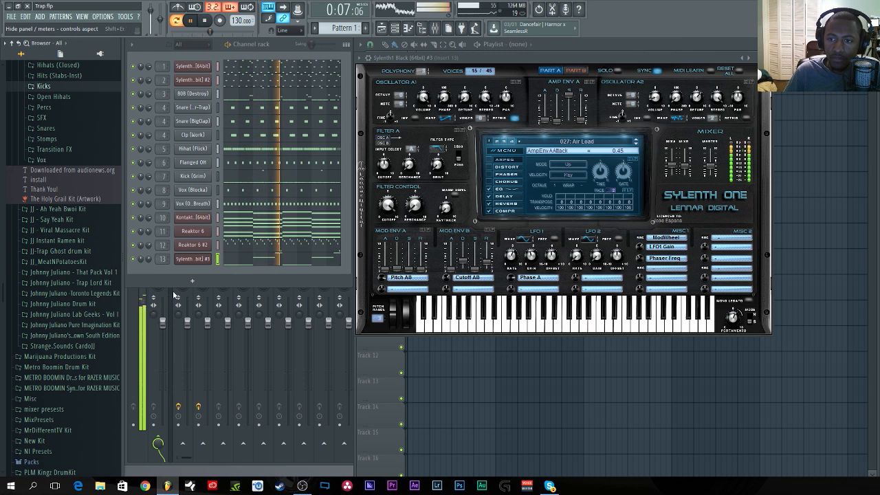
{"action": "mouse_move", "coordinate": [490, 59]}
{"action": "left_mouse_down"}
{"action": "mouse_move", "coordinate": [496, 67]}
{"action": "mouse_move", "coordinate": [490, 45]}
{"action": "left_mouse_up"}
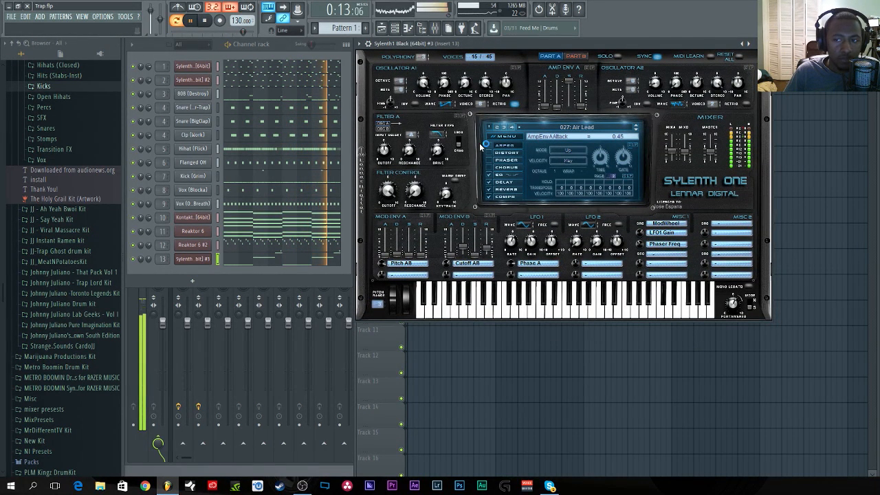
{"action": "key", "text": "space"}
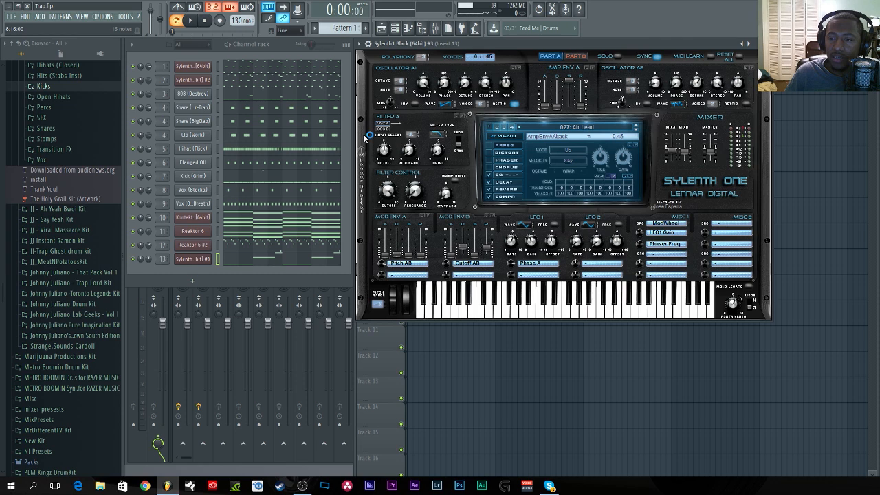
{"action": "left_click_drag", "start_coordinate": [509, 44], "coordinate": [508, 194]}
{"action": "left_click", "coordinate": [768, 193]}
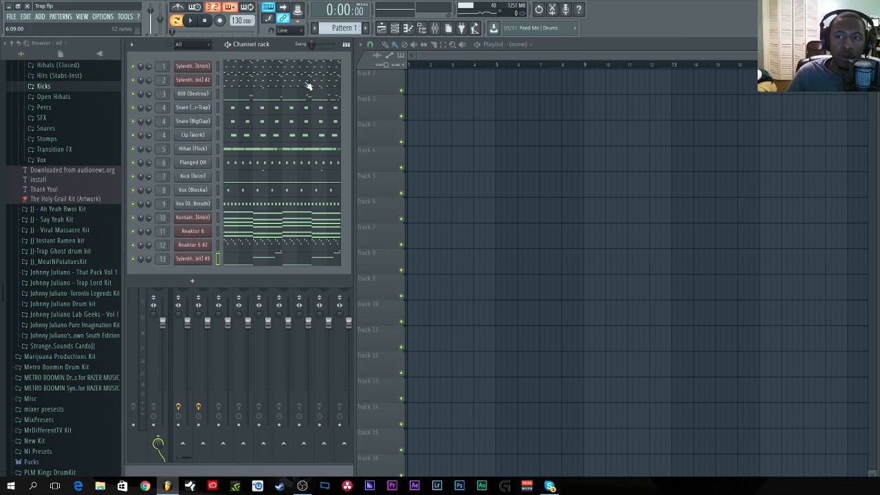
Clone Pattern 1 and place the cloned Pattern 2 at bar 1 on Track 1 of the playlist.
{"action": "left_click", "coordinate": [315, 27]}
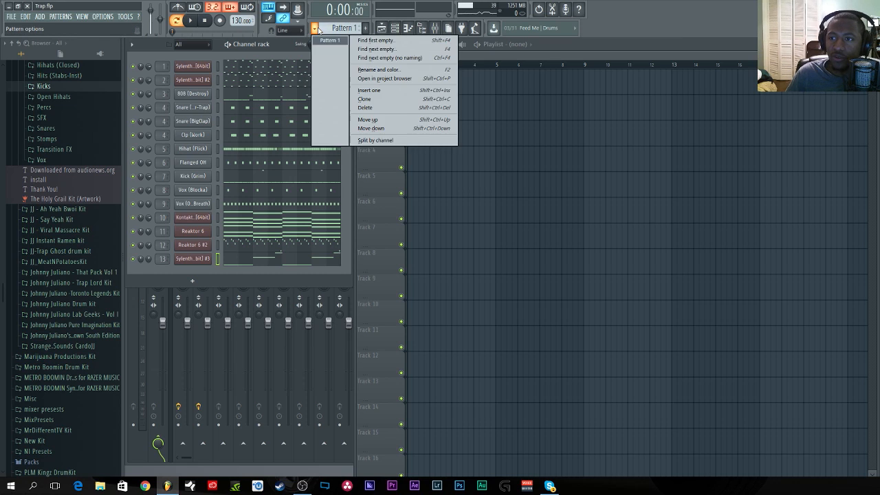
{"action": "left_click", "coordinate": [378, 99]}
{"action": "left_click", "coordinate": [423, 92]}
{"action": "left_click_drag", "start_coordinate": [474, 89], "coordinate": [460, 74]}
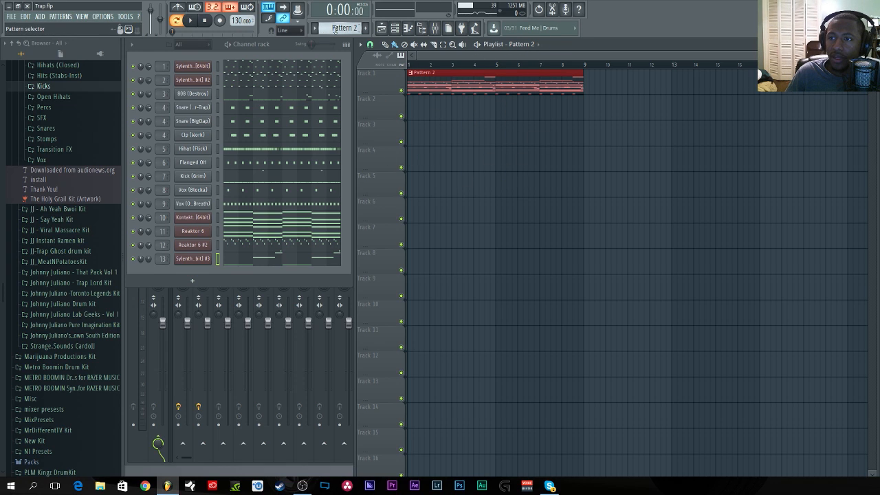
Split Pattern 2 by channel and browse the resulting patterns to select Snare (Super-Trap).
{"action": "left_click", "coordinate": [314, 28]}
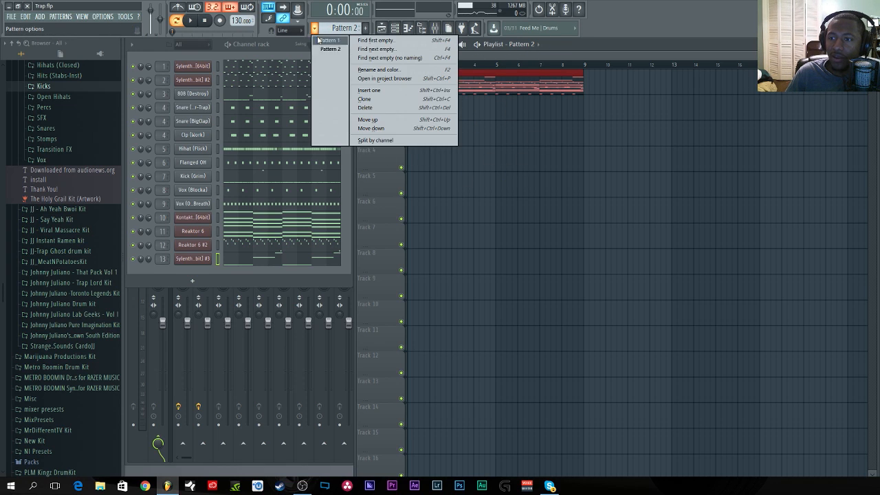
{"action": "left_click", "coordinate": [362, 142]}
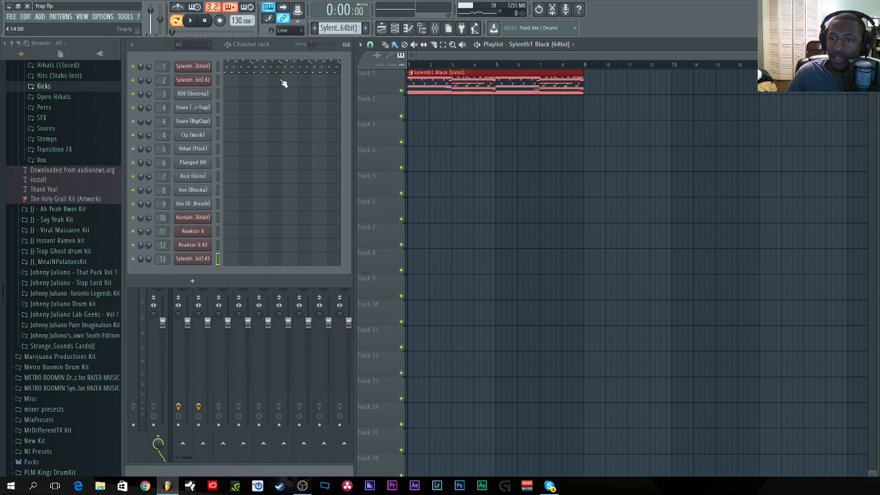
{"action": "scroll", "coordinate": [333, 28], "scroll_direction": "down", "scroll_amount": 8}
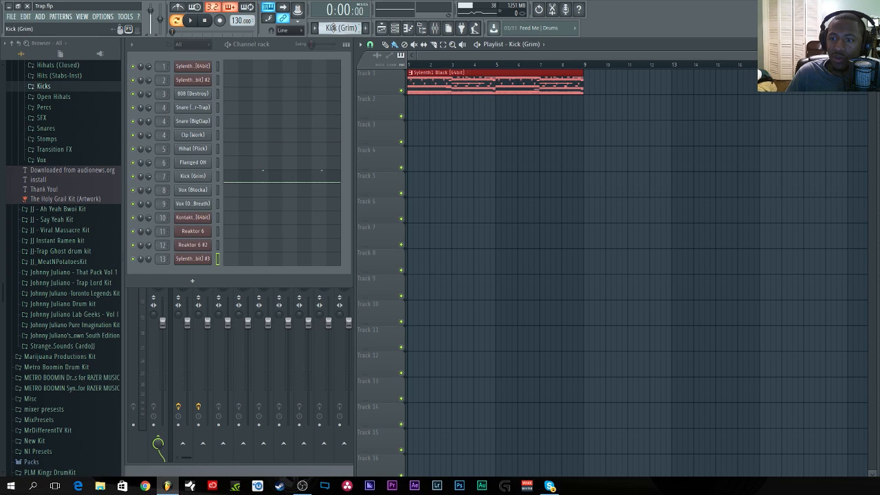
{"action": "scroll", "coordinate": [333, 28], "scroll_direction": "up", "scroll_amount": 4}
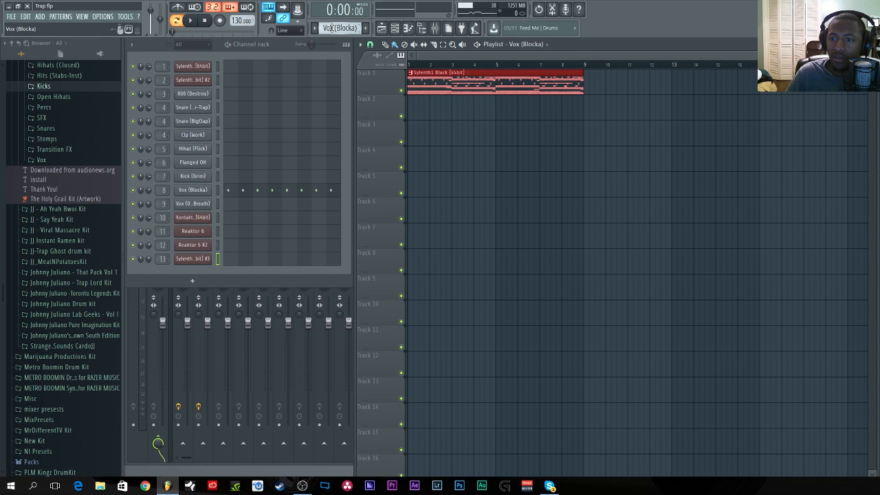
{"action": "scroll", "coordinate": [330, 28], "scroll_direction": "up", "scroll_amount": 2}
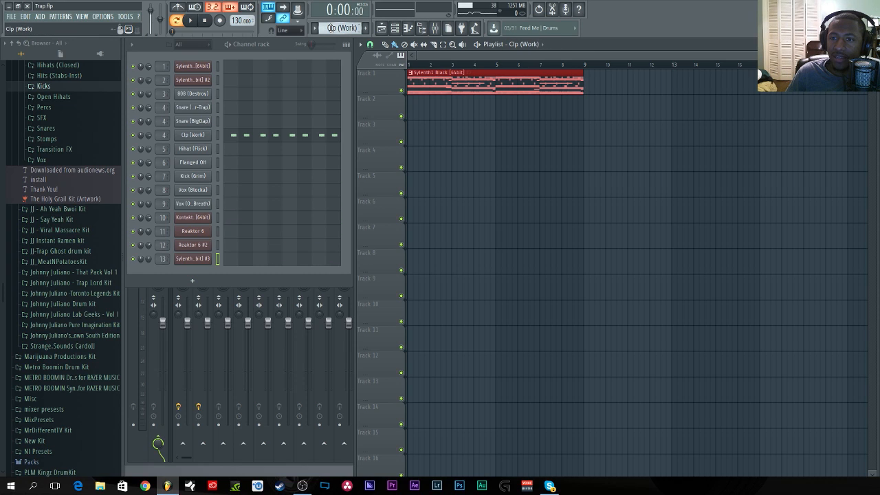
{"action": "scroll", "coordinate": [331, 28], "scroll_direction": "up", "scroll_amount": 2}
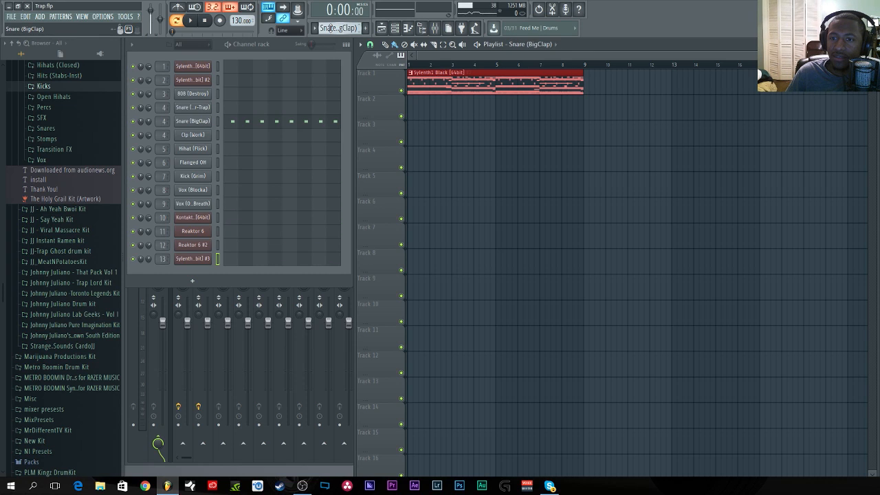
Copy the Snare (Super-Trap) channel's notes and paste them into the Snare (BigClap) and Clp (Work) channels of the same pattern.
{"action": "right_click", "coordinate": [206, 107]}
{"action": "left_click", "coordinate": [300, 118]}
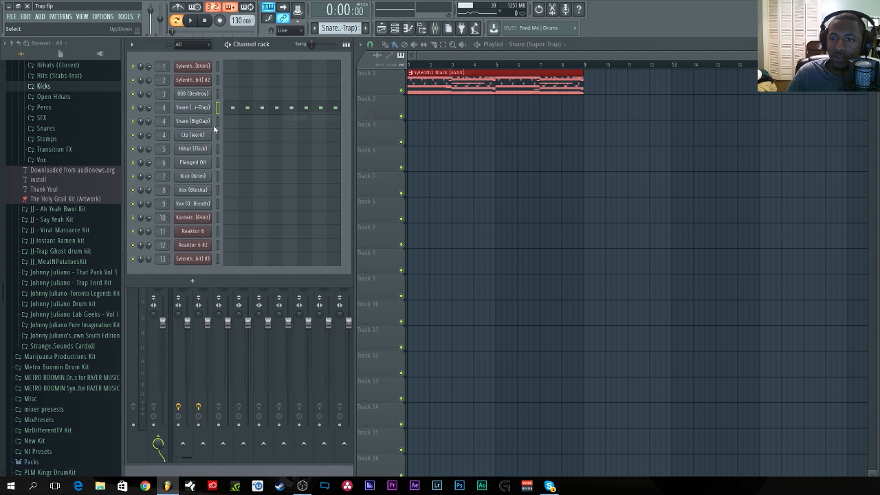
{"action": "right_click", "coordinate": [210, 121]}
{"action": "left_click", "coordinate": [298, 140]}
{"action": "right_click", "coordinate": [200, 135]}
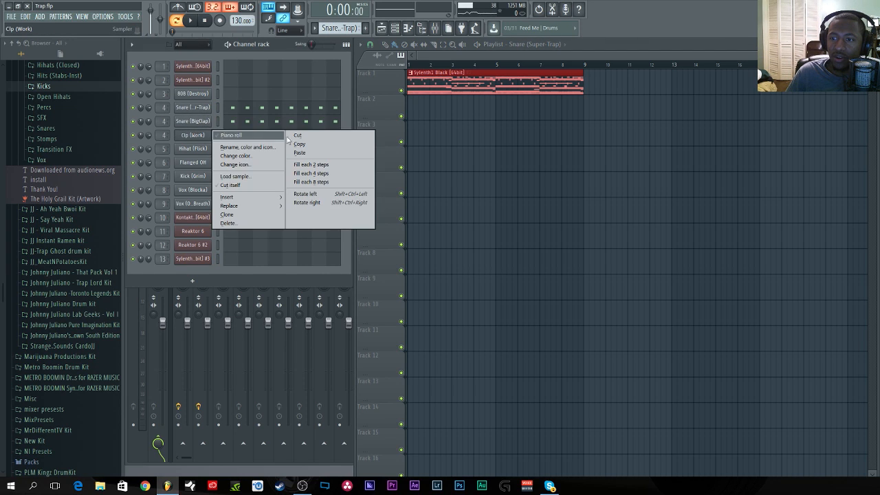
{"action": "left_click", "coordinate": [307, 154]}
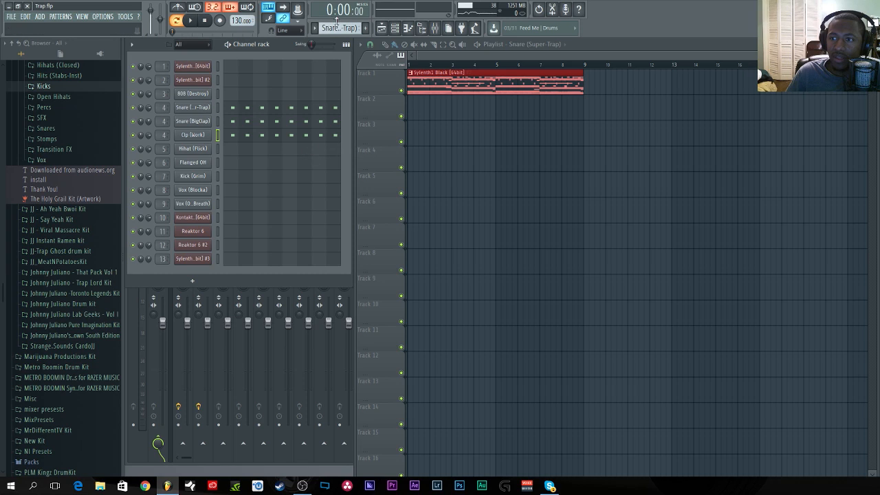
Delete the separate Snare (BigClap) pattern.
{"action": "scroll", "coordinate": [339, 28], "scroll_direction": "down", "scroll_amount": 1}
{"action": "left_click", "coordinate": [314, 29]}
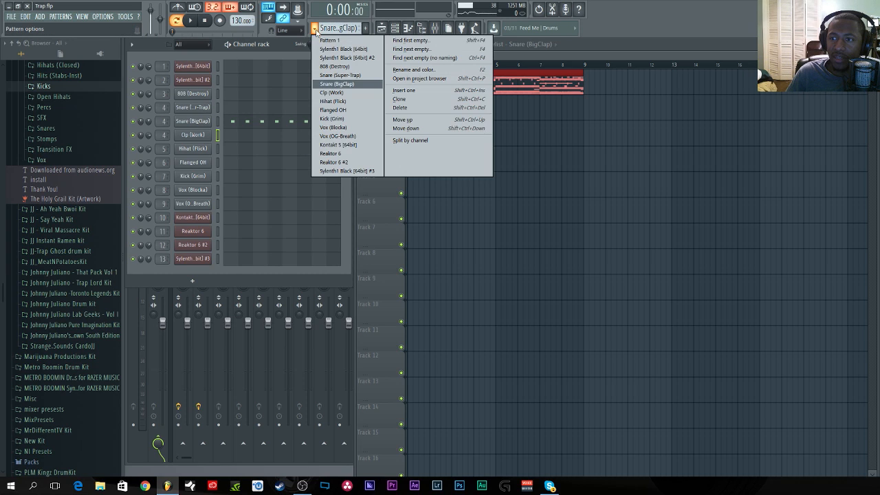
{"action": "left_click", "coordinate": [416, 107]}
{"action": "left_click", "coordinate": [486, 268]}
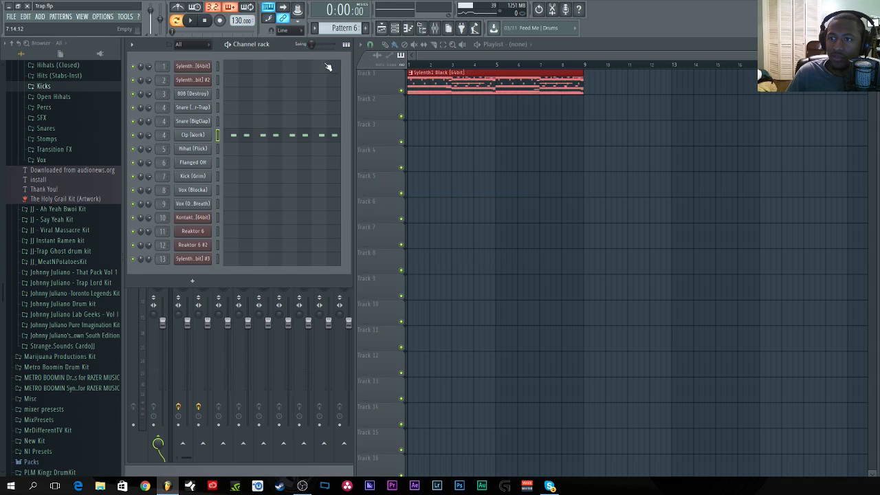
Delete the separate Clp (Work) pattern.
{"action": "scroll", "coordinate": [327, 29], "scroll_direction": "down", "scroll_amount": 2}
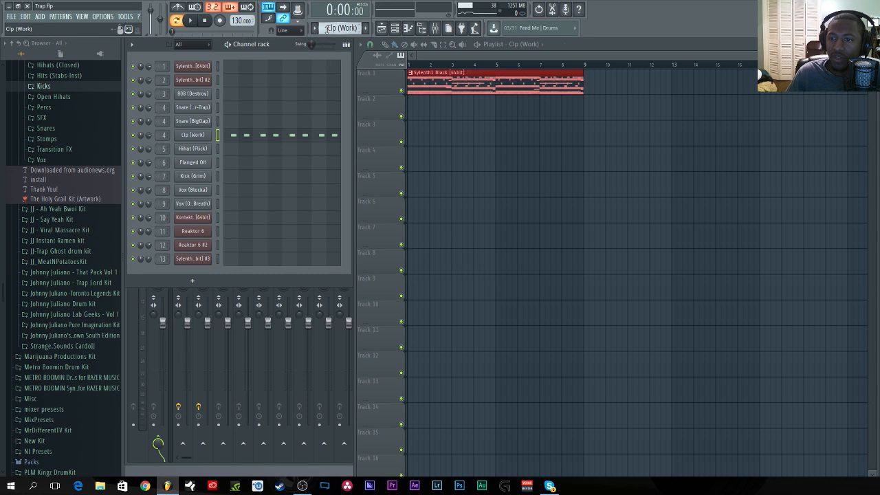
{"action": "scroll", "coordinate": [327, 29], "scroll_direction": "up", "scroll_amount": 1}
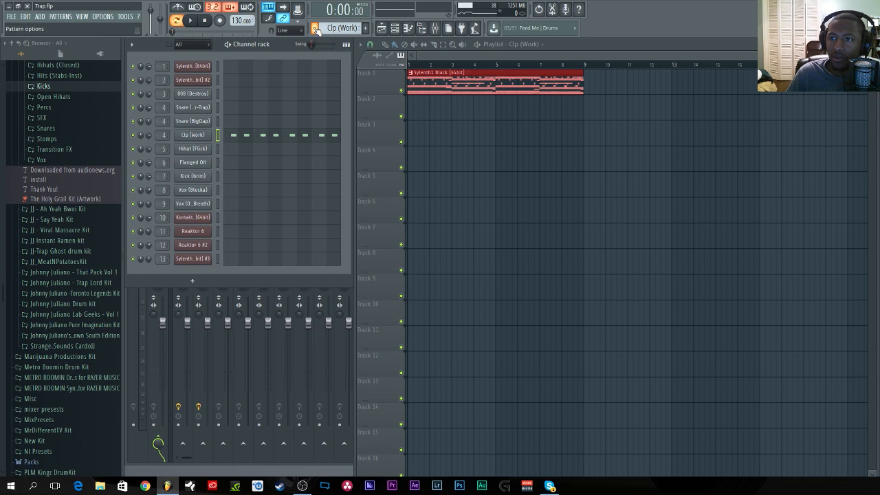
{"action": "left_click", "coordinate": [315, 27]}
{"action": "left_click", "coordinate": [419, 108]}
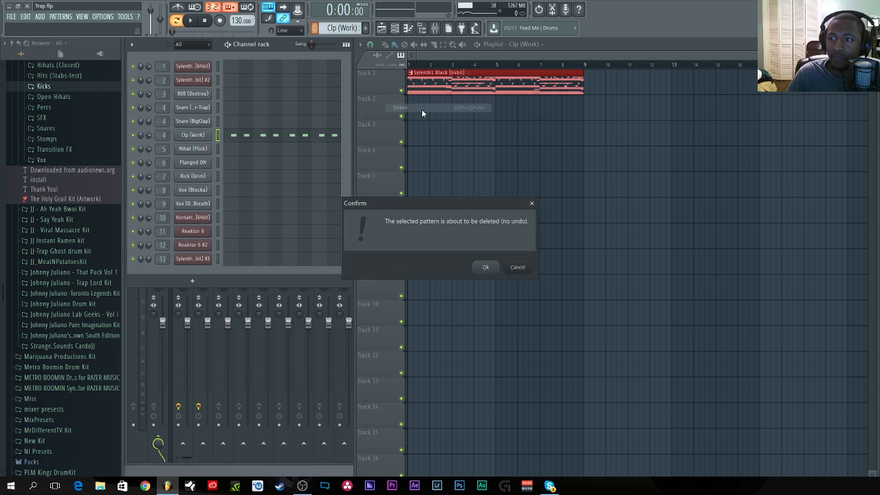
{"action": "left_click", "coordinate": [485, 266]}
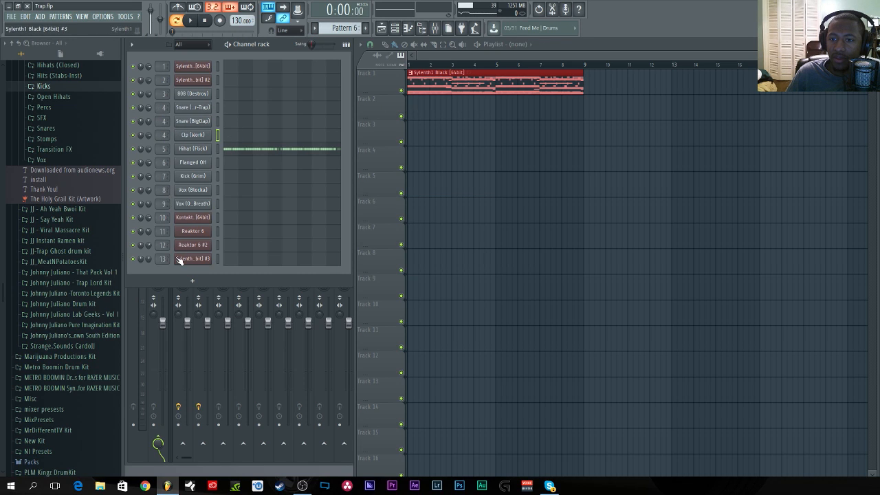
Spread the pattern clips stacked on Track 1 over Tracks 2 to 9, from Sylenth1 Black to Vox (Blocka), one per track.
{"action": "left_click", "coordinate": [456, 119], "text": "ctrl"}
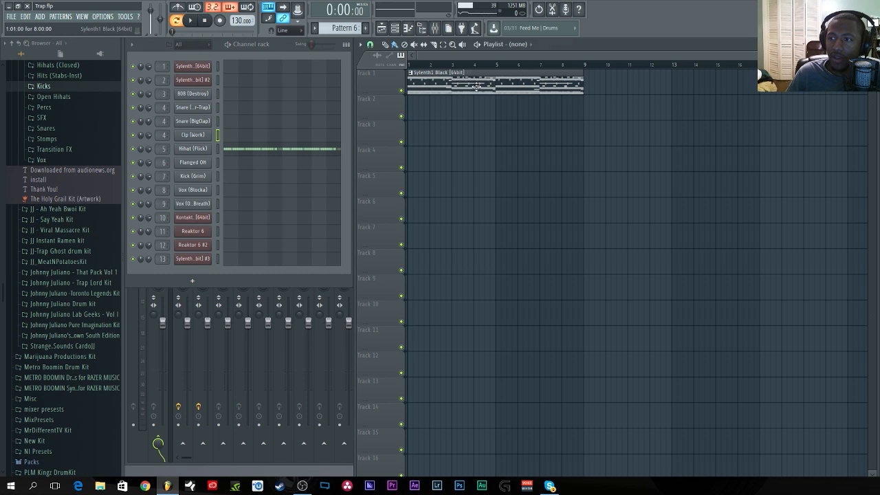
{"action": "left_click_drag", "start_coordinate": [476, 87], "coordinate": [467, 116]}
{"action": "left_click_drag", "start_coordinate": [453, 79], "coordinate": [391, 219]}
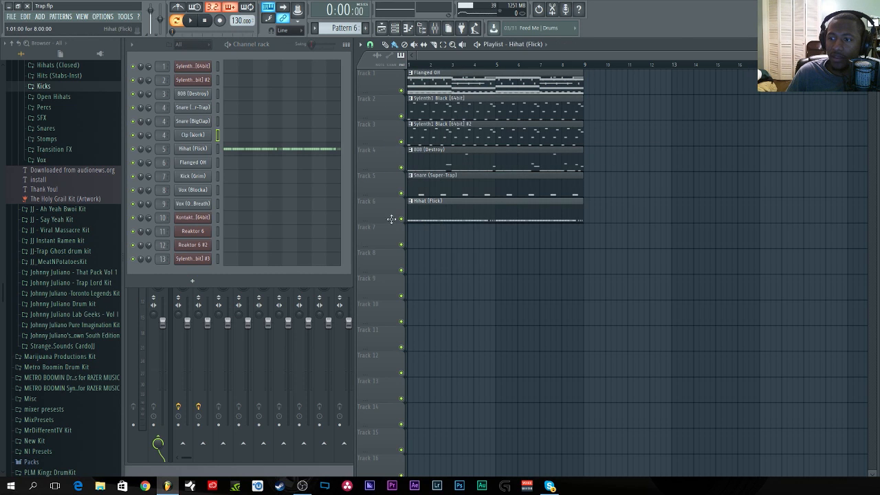
{"action": "left_click_drag", "start_coordinate": [440, 79], "coordinate": [391, 235]}
{"action": "left_click_drag", "start_coordinate": [440, 79], "coordinate": [413, 273]}
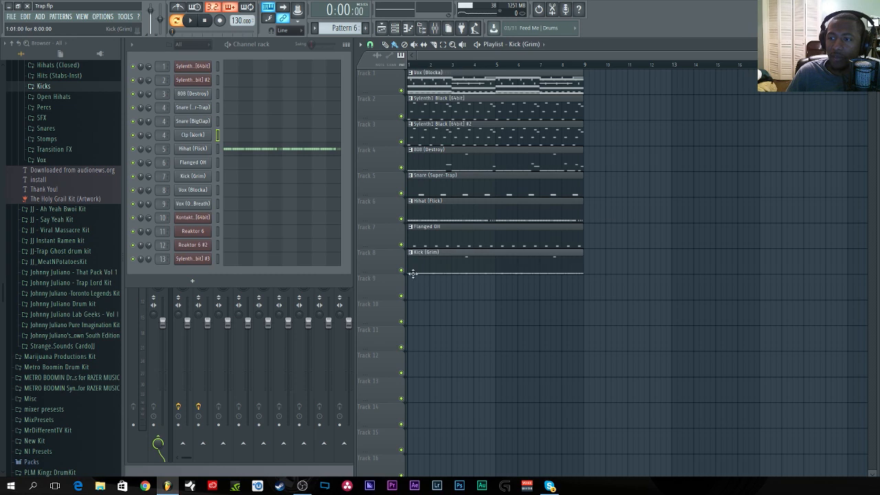
{"action": "left_click_drag", "start_coordinate": [440, 79], "coordinate": [388, 287]}
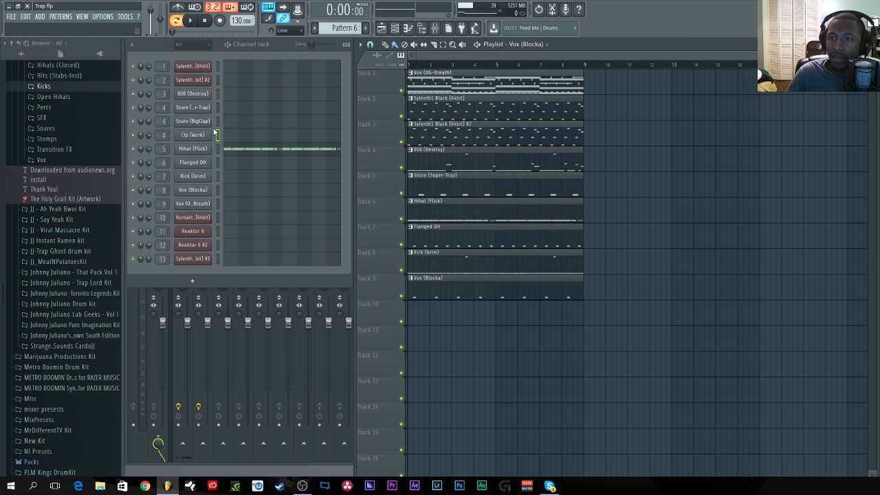
Move the Vox (OG-Breath), Kontakt 5, Reaktor 6, Reaktor 6 #2 and Sylenth1 Black #3 clips from Track 1 onto Tracks 10 to 14.
{"action": "left_click_drag", "start_coordinate": [472, 77], "coordinate": [392, 314]}
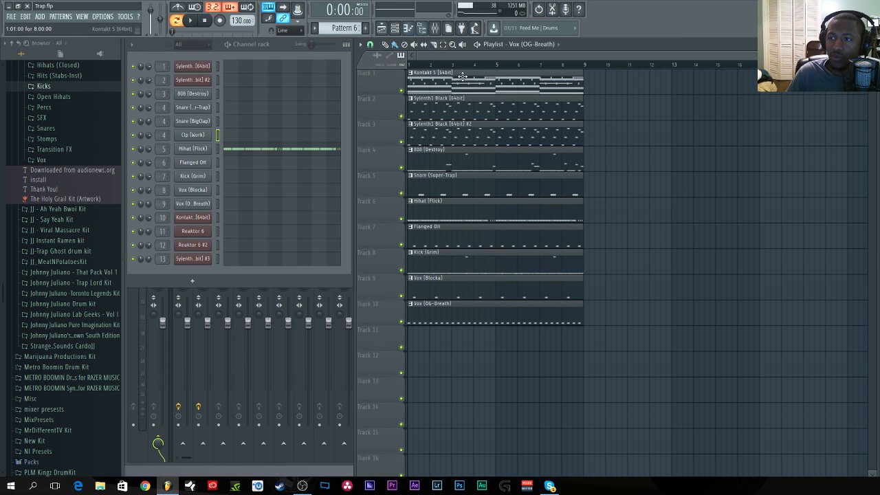
{"action": "left_click_drag", "start_coordinate": [463, 77], "coordinate": [428, 358]}
{"action": "left_click_drag", "start_coordinate": [449, 73], "coordinate": [474, 359]}
{"action": "left_click_drag", "start_coordinate": [440, 77], "coordinate": [406, 389]}
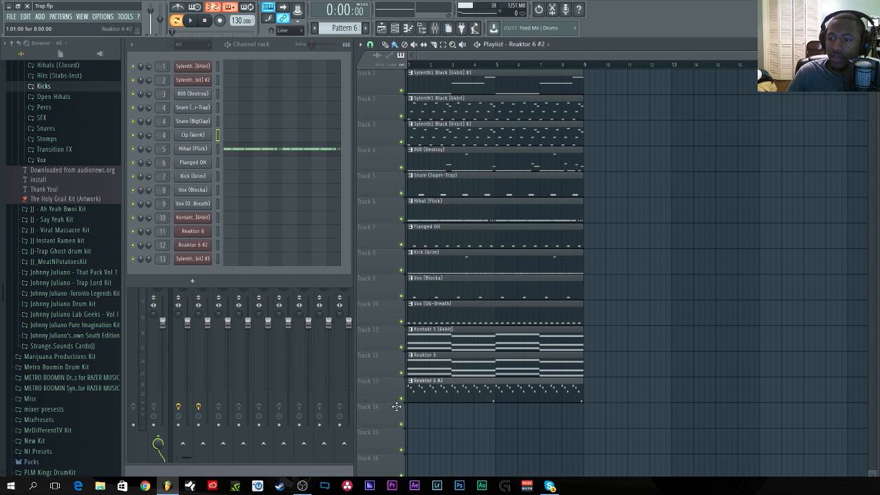
{"action": "left_click_drag", "start_coordinate": [447, 76], "coordinate": [420, 411]}
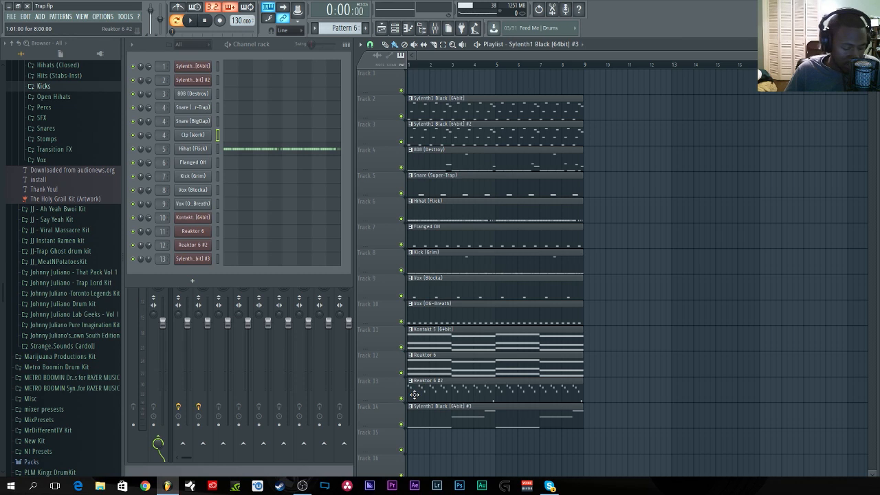
Move all pattern clips up one track so they start on Track 1, and clear the selection.
{"action": "key", "text": "ctrl+a"}
{"action": "left_click_drag", "start_coordinate": [464, 112], "coordinate": [447, 79]}
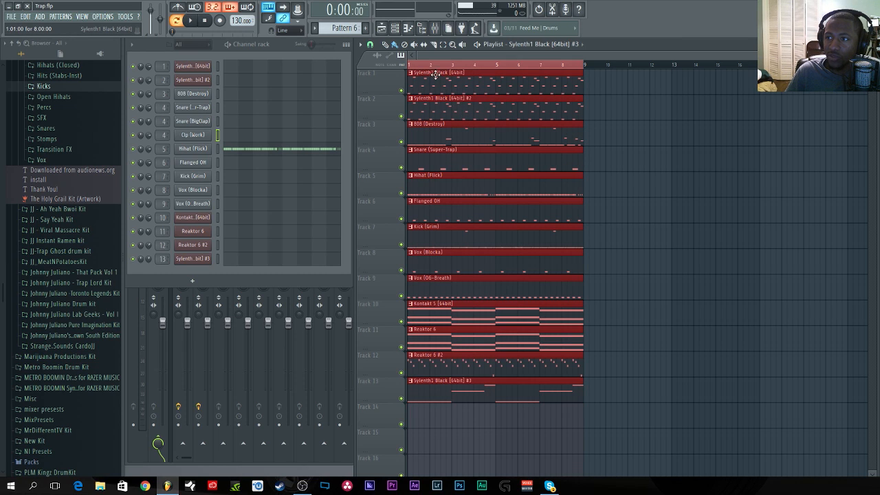
{"action": "left_click", "coordinate": [454, 76]}
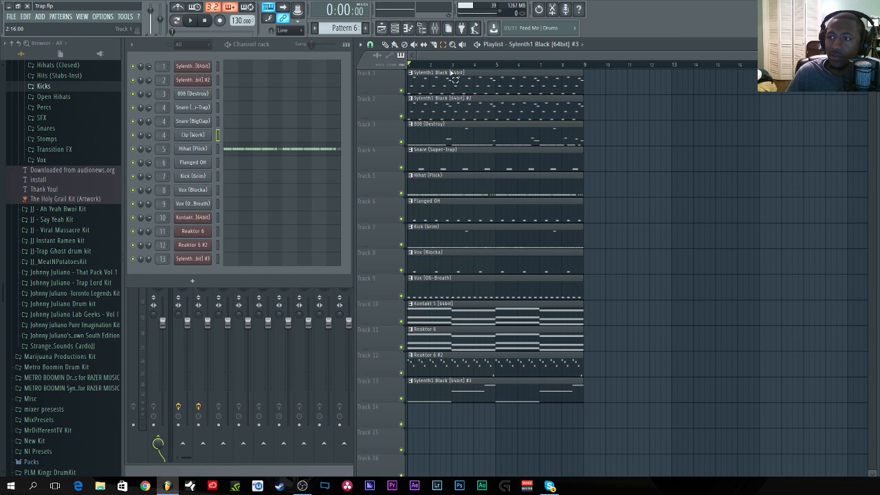
Switch to Pattern 1, bring up the mixer, solo Insert 1 and play the pattern.
{"action": "scroll", "coordinate": [344, 28], "scroll_direction": "up", "scroll_amount": 5}
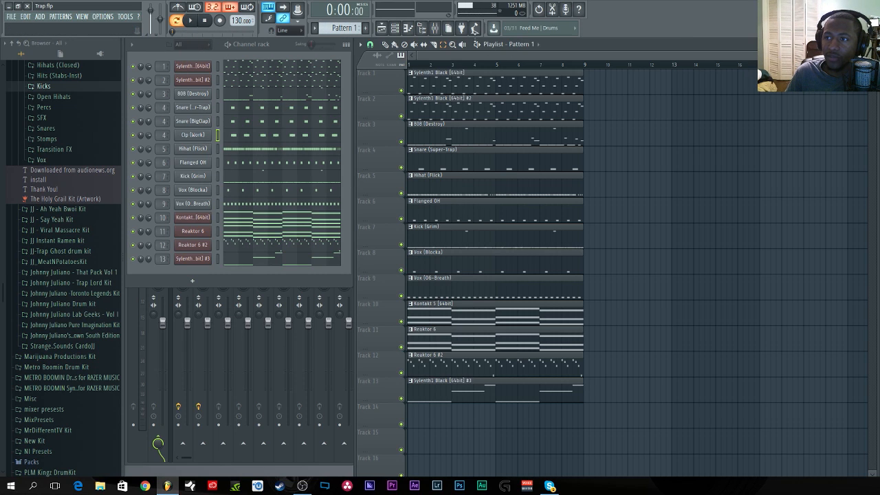
{"action": "left_click", "coordinate": [435, 28]}
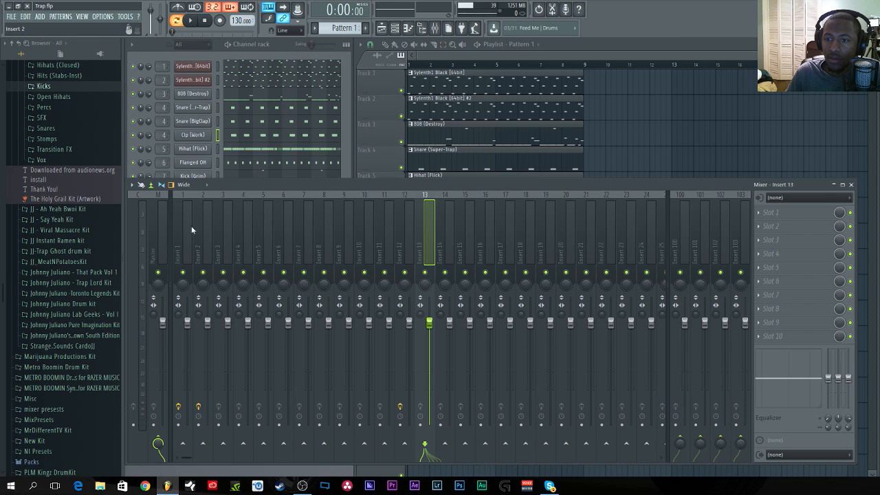
{"action": "right_click", "coordinate": [184, 273]}
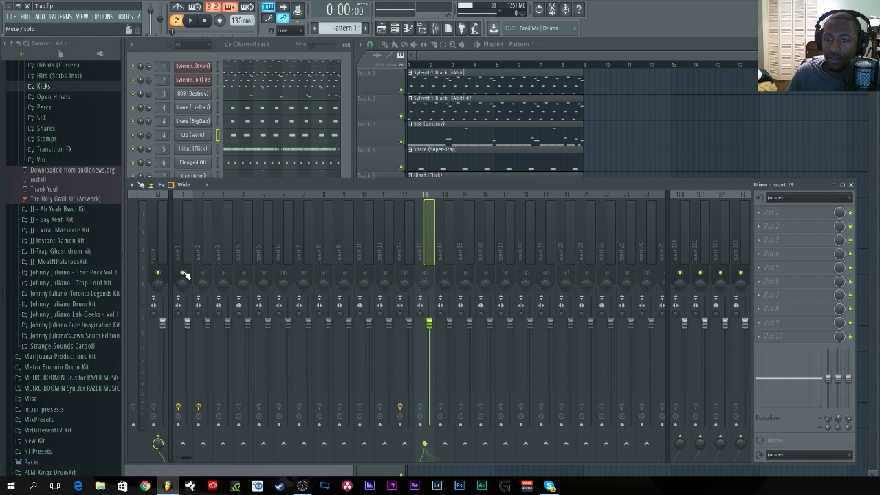
{"action": "key", "text": "space"}
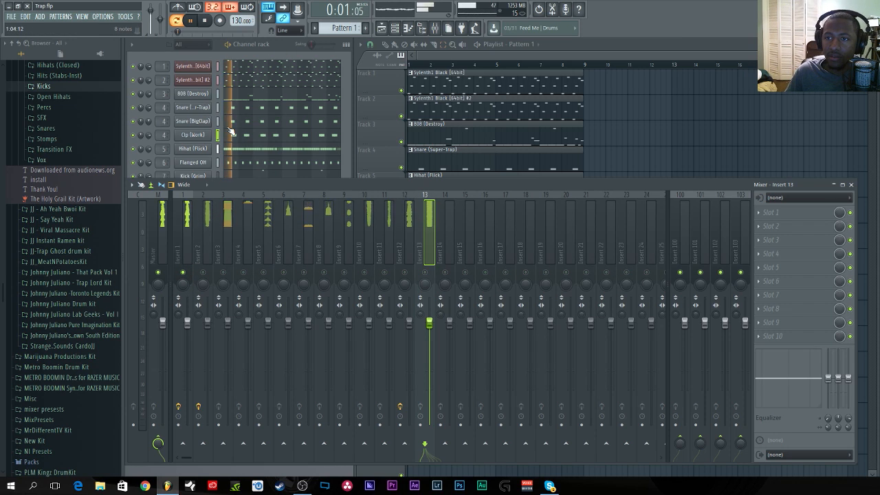
Rename mixer track Insert 1 as Main Melo and give it a bright yellow colour.
{"action": "left_click", "coordinate": [186, 227]}
{"action": "right_click", "coordinate": [187, 206]}
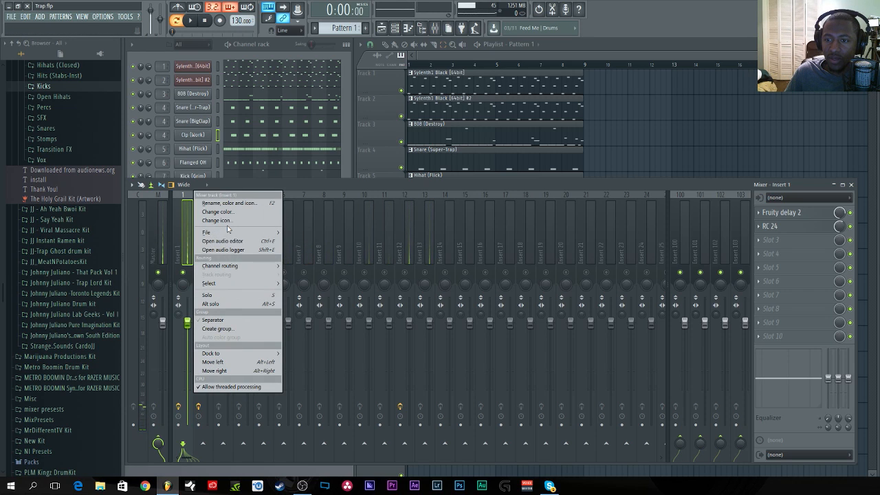
{"action": "left_click", "coordinate": [231, 203]}
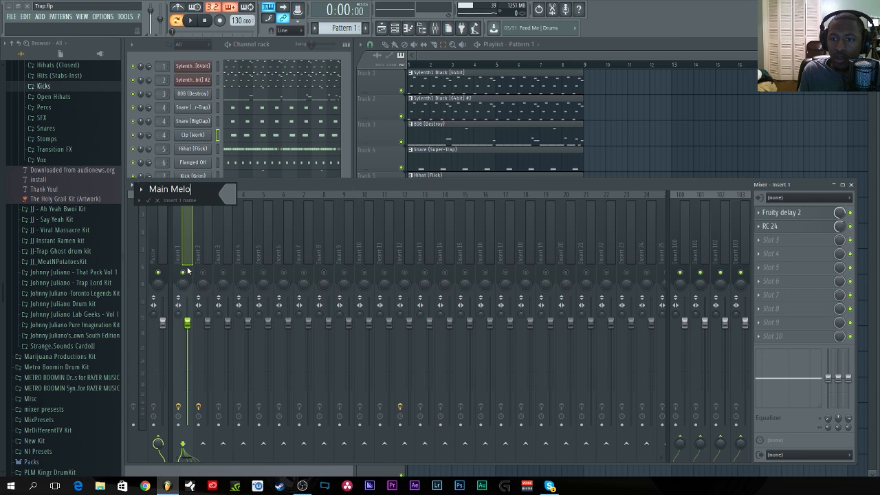
{"action": "left_click", "coordinate": [232, 197]}
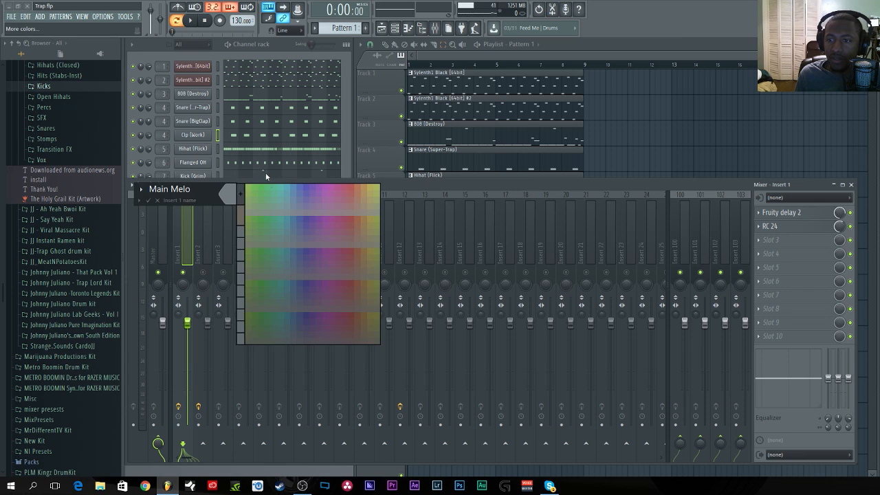
{"action": "left_click", "coordinate": [244, 202]}
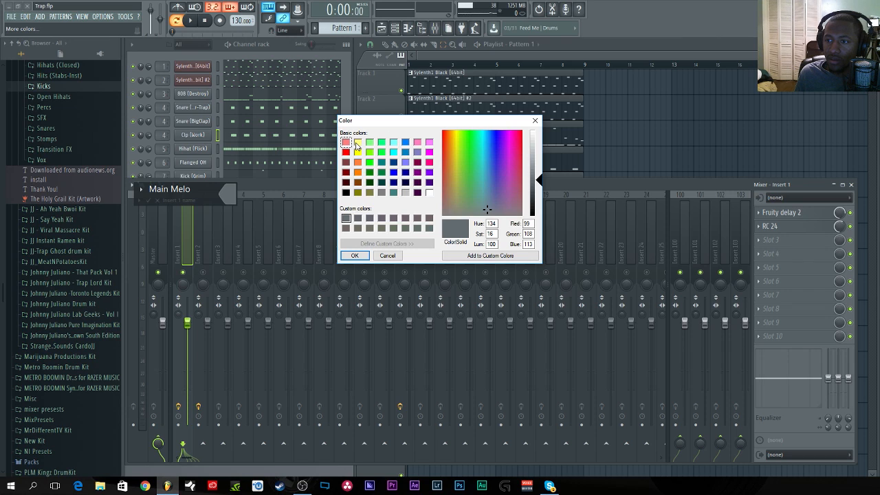
{"action": "left_click", "coordinate": [358, 143]}
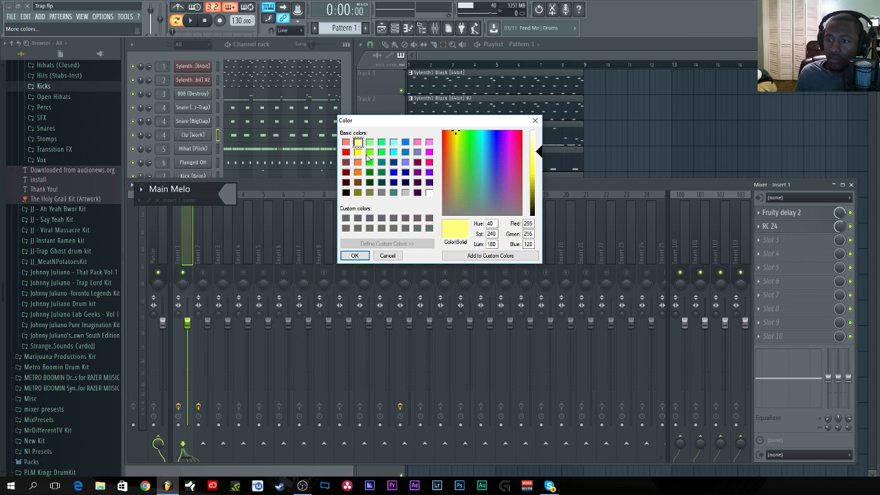
{"action": "left_click", "coordinate": [358, 152]}
{"action": "left_click", "coordinate": [354, 255]}
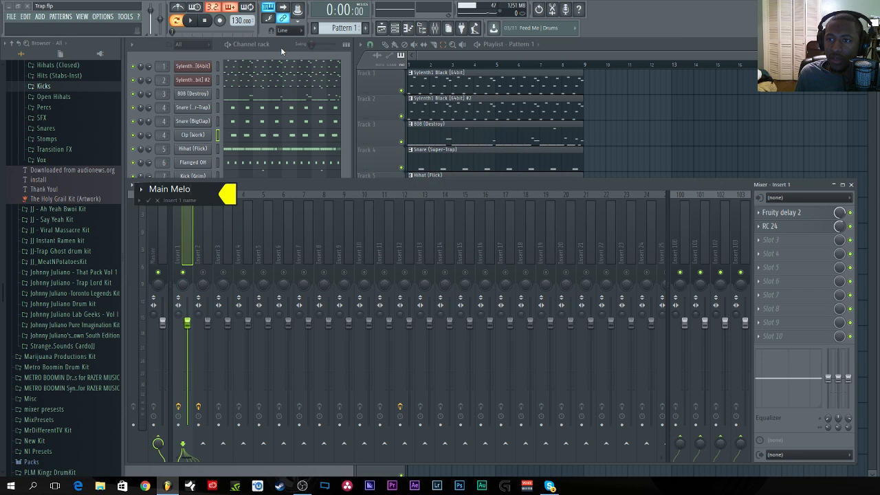
{"action": "key", "text": "Return"}
{"action": "key", "text": "space"}
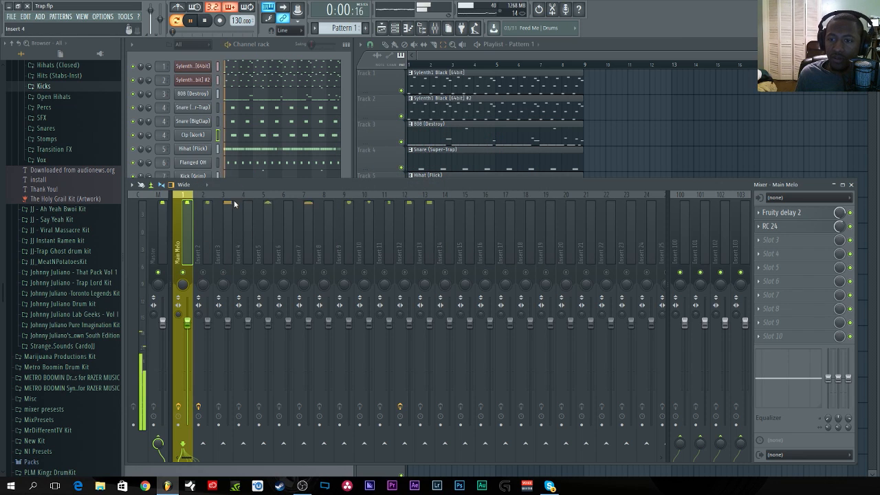
{"action": "left_click_drag", "start_coordinate": [185, 240], "coordinate": [416, 239]}
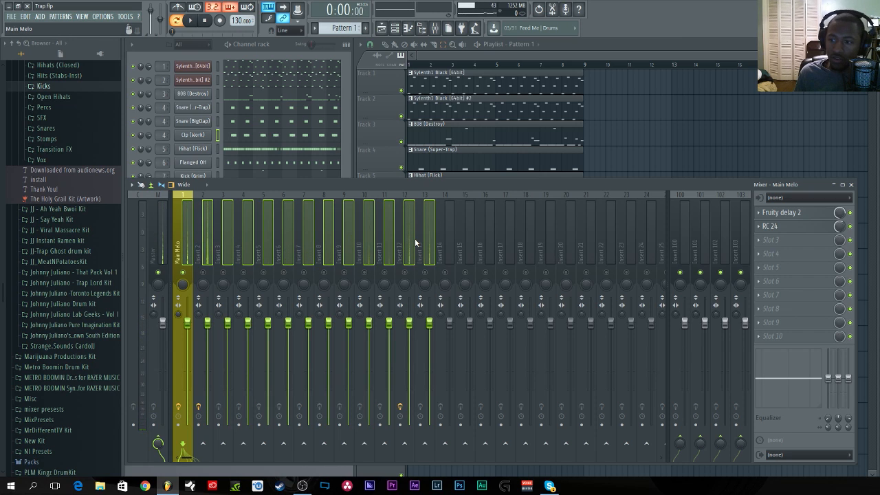
{"action": "left_click", "coordinate": [211, 240]}
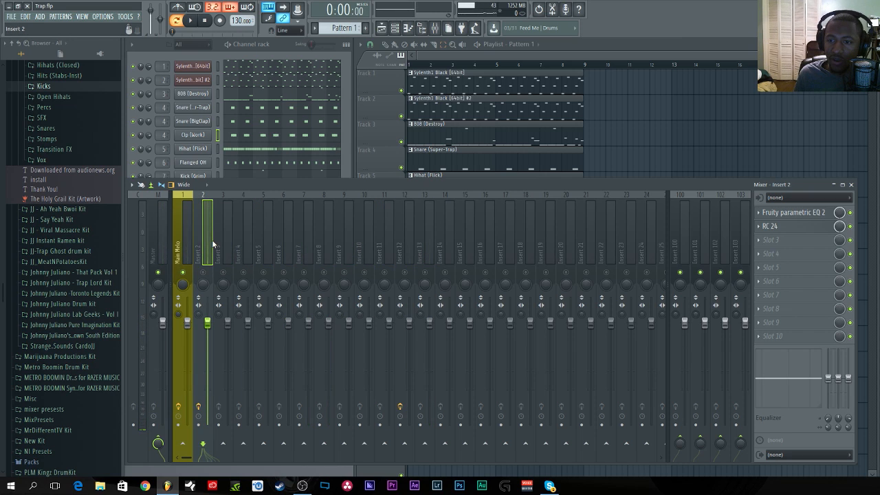
{"action": "left_click", "coordinate": [177, 245]}
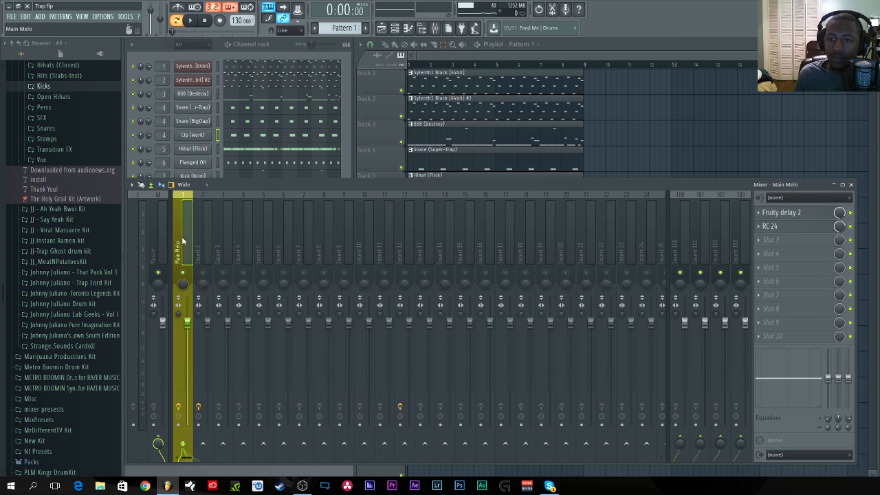
Play the pattern to check the active mixer tracks, select tracks 1 to 13 and pull all their faders fully down.
{"action": "left_click", "coordinate": [199, 18]}
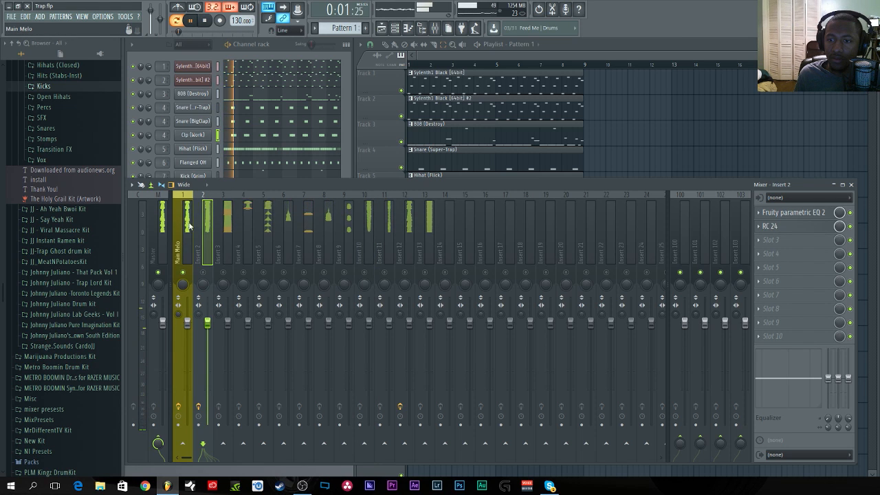
{"action": "left_click_drag", "start_coordinate": [183, 230], "coordinate": [429, 242]}
{"action": "key", "text": "space"}
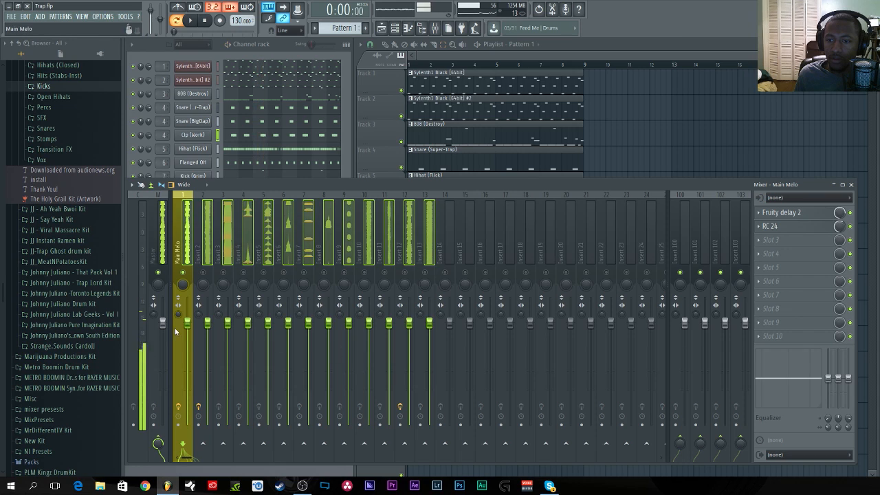
{"action": "left_click_drag", "start_coordinate": [187, 323], "coordinate": [187, 425]}
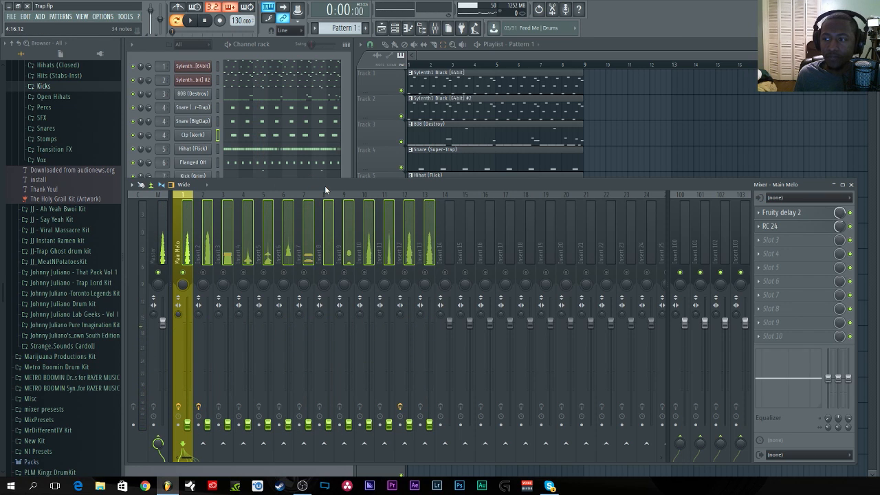
Load FabFilter Pro-L in slot 10 of the Master track and set its meter scale to K-14.
{"action": "left_click", "coordinate": [163, 226]}
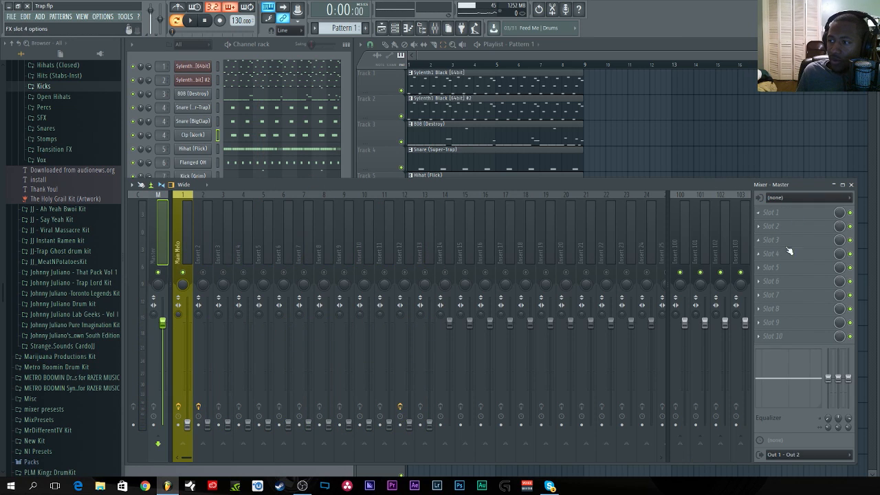
{"action": "left_click", "coordinate": [758, 335]}
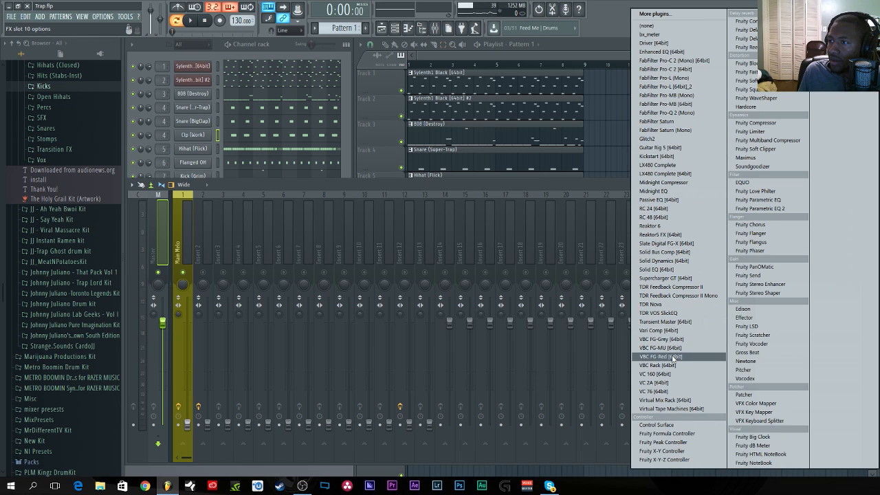
{"action": "left_click", "coordinate": [680, 86]}
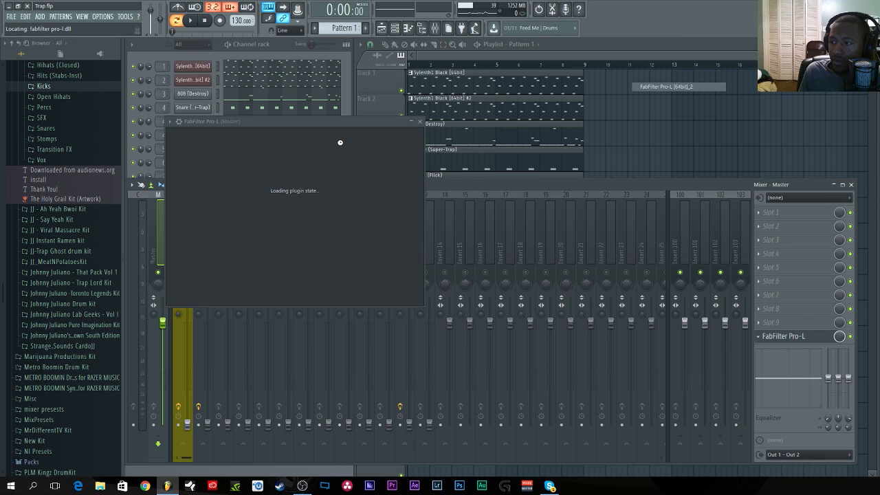
{"action": "left_click_drag", "start_coordinate": [346, 118], "coordinate": [639, 129]}
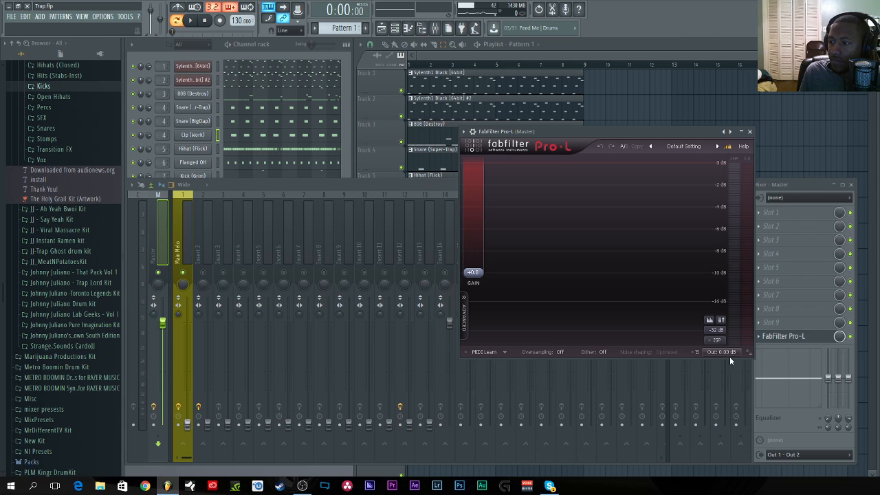
{"action": "left_click", "coordinate": [715, 330]}
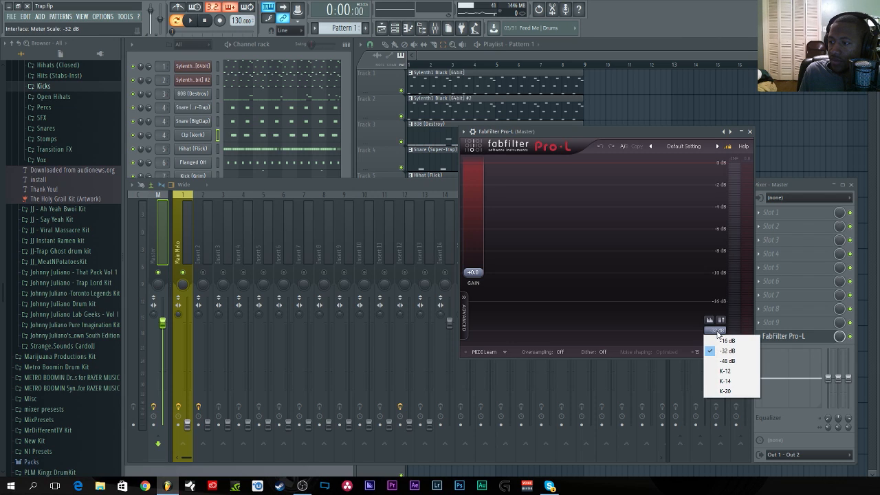
{"action": "left_click", "coordinate": [727, 381]}
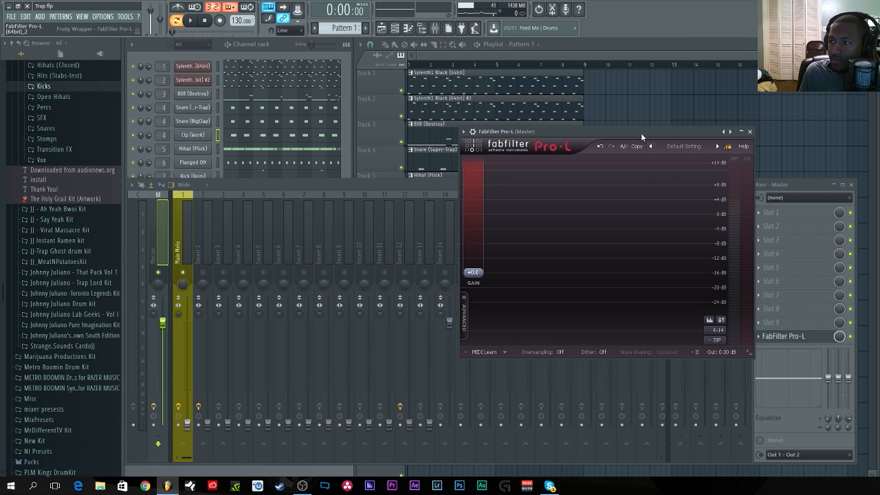
Detach the FabFilter Pro-L window and move it clear of the first mixer tracks.
{"action": "left_click_drag", "start_coordinate": [641, 132], "coordinate": [678, 123]}
{"action": "left_click", "coordinate": [509, 122]}
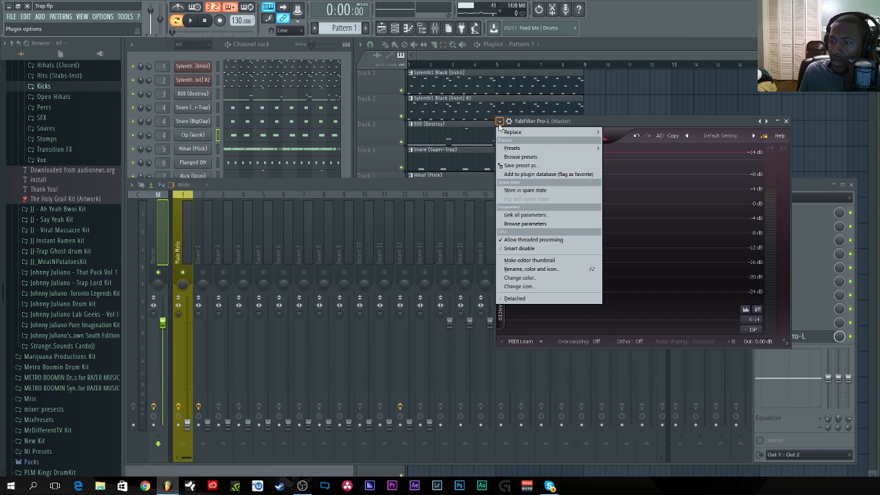
{"action": "left_click", "coordinate": [527, 295]}
{"action": "left_click_drag", "start_coordinate": [603, 121], "coordinate": [678, 70]}
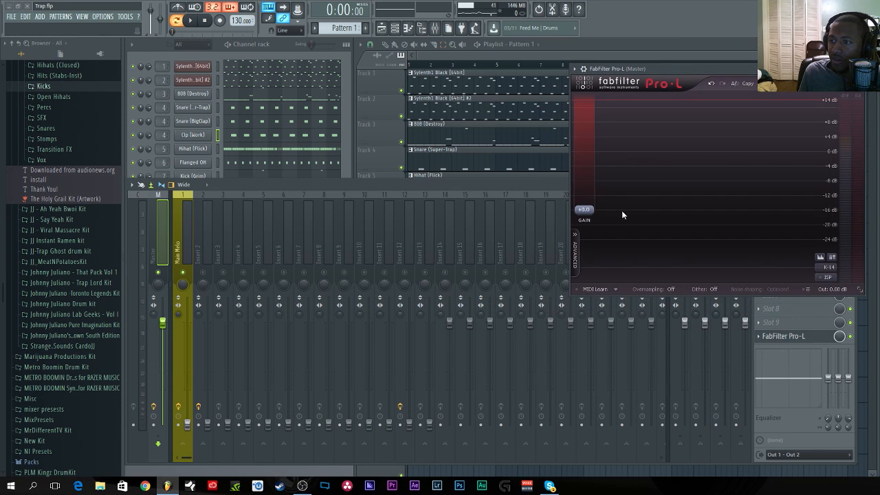
During playback, raise the Main Melo fader to about -11.5 dB while watching the Pro-L meter, then stop.
{"action": "key", "text": "space"}
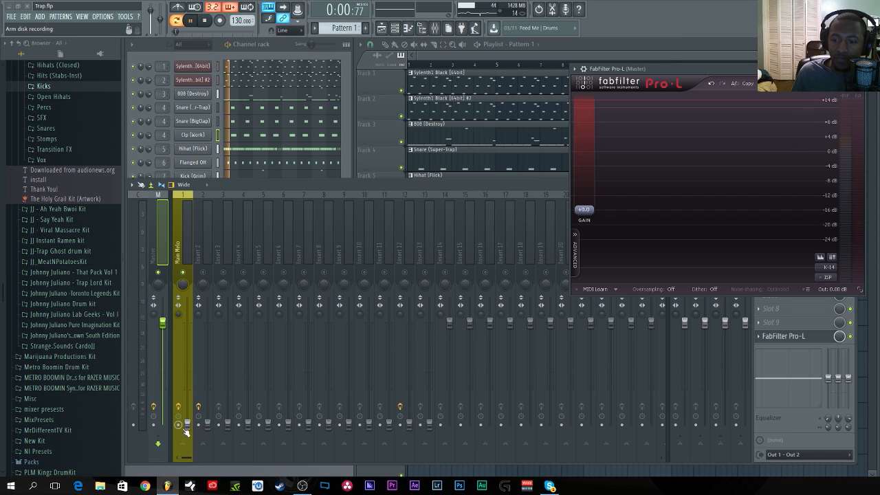
{"action": "left_click_drag", "start_coordinate": [187, 426], "coordinate": [187, 369]}
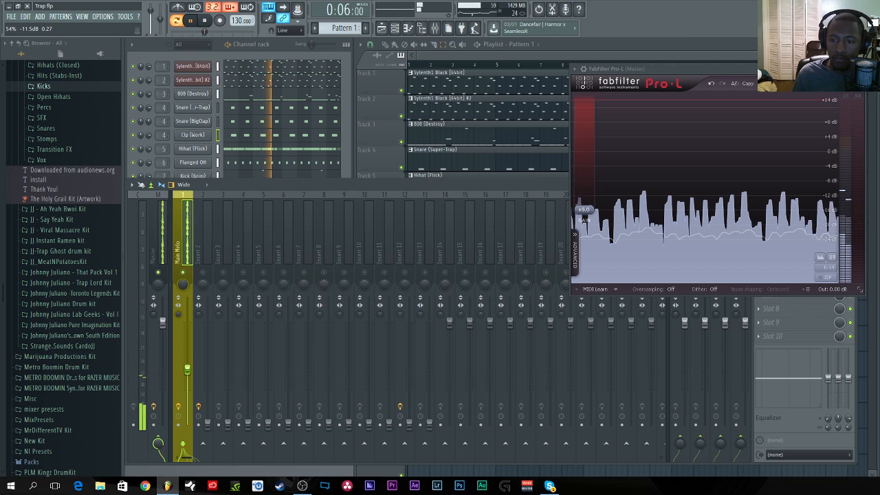
{"action": "key", "text": "space"}
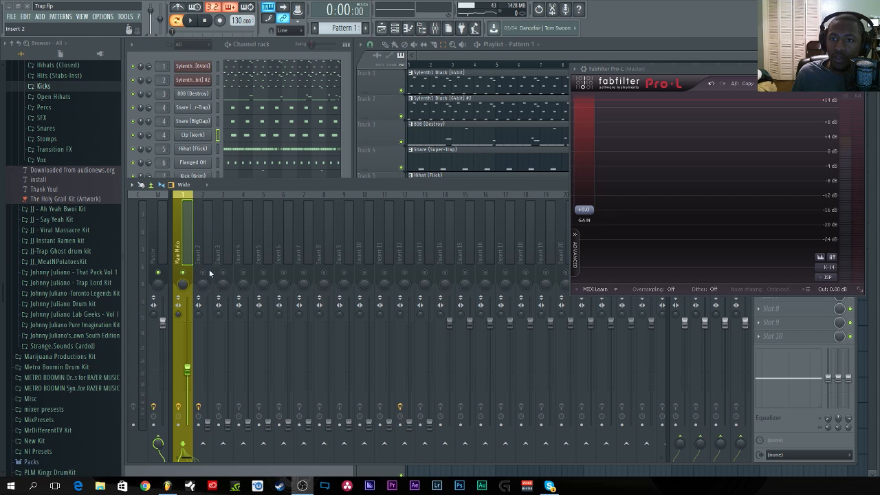
Unmute Insert 2 and raise its fader to about -16 dB during playback, then stop.
{"action": "left_click", "coordinate": [206, 423]}
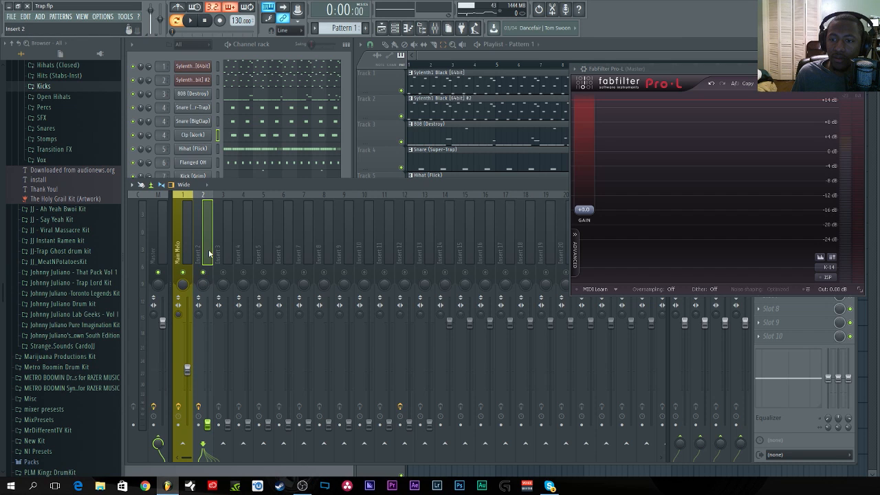
{"action": "key", "text": "space"}
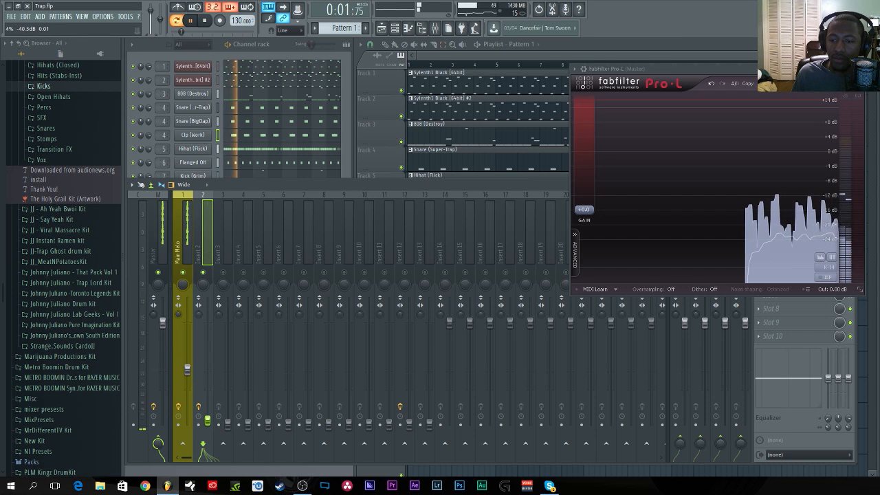
{"action": "left_click_drag", "start_coordinate": [208, 410], "coordinate": [208, 385]}
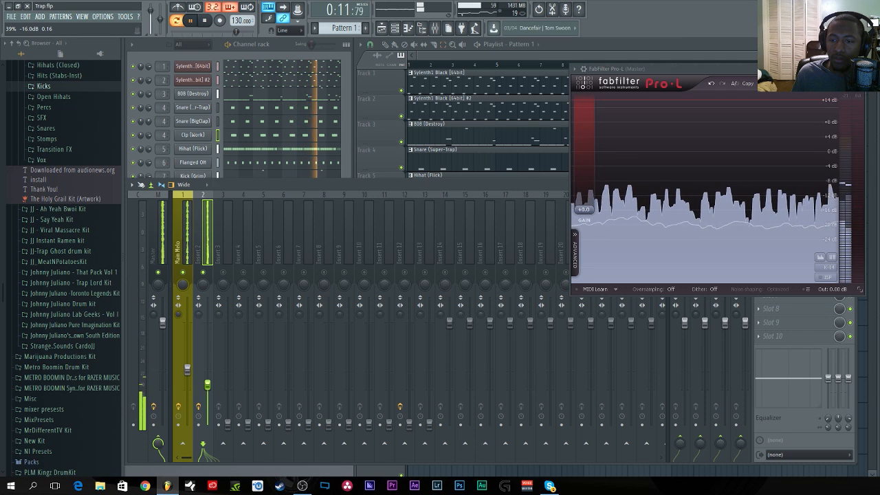
{"action": "key", "text": "space"}
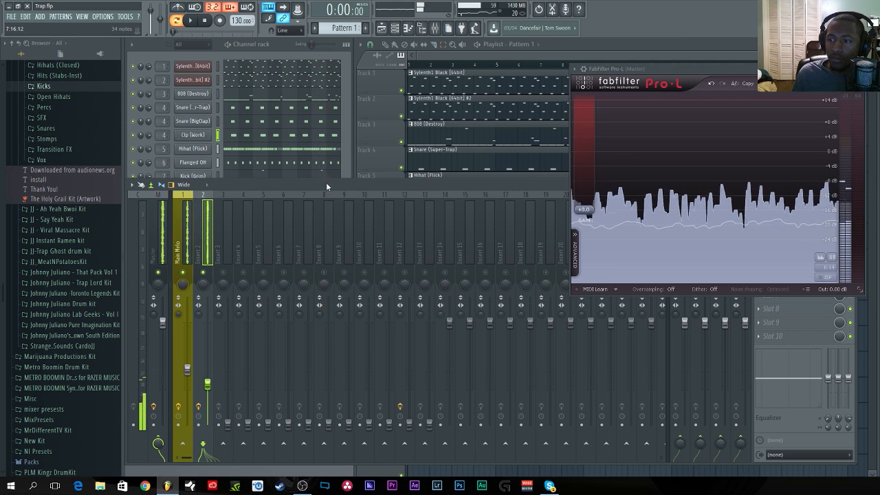
Close the FabFilter Pro-L window and select the Master track in the mixer.
{"action": "left_click", "coordinate": [860, 69]}
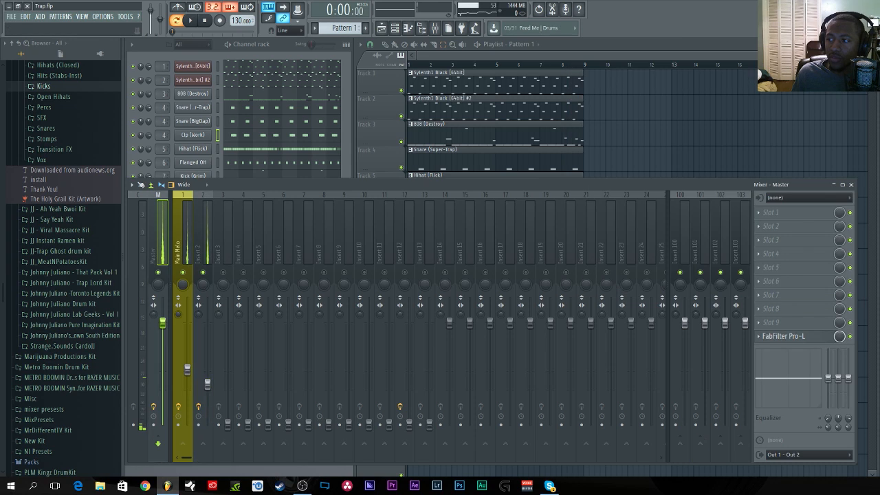
{"action": "left_click", "coordinate": [204, 250]}
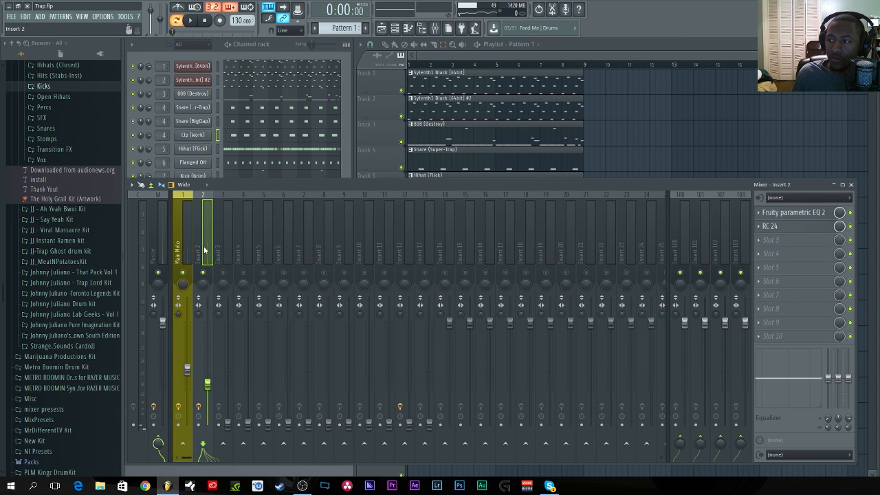
{"action": "left_click", "coordinate": [160, 247]}
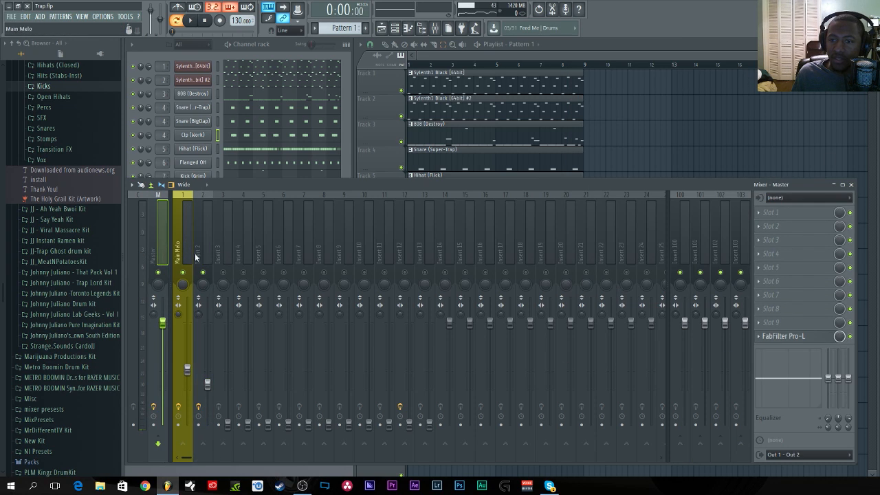
Open FabFilter Pro-L on the Master and pan Insert 2 about 30% left during playback, then stop.
{"action": "left_click", "coordinate": [791, 338]}
{"action": "key", "text": "space"}
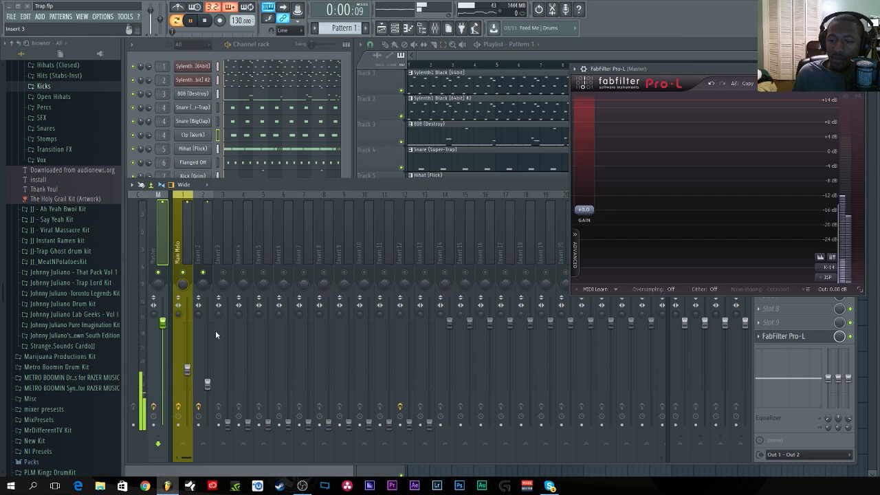
{"action": "left_click", "coordinate": [208, 384]}
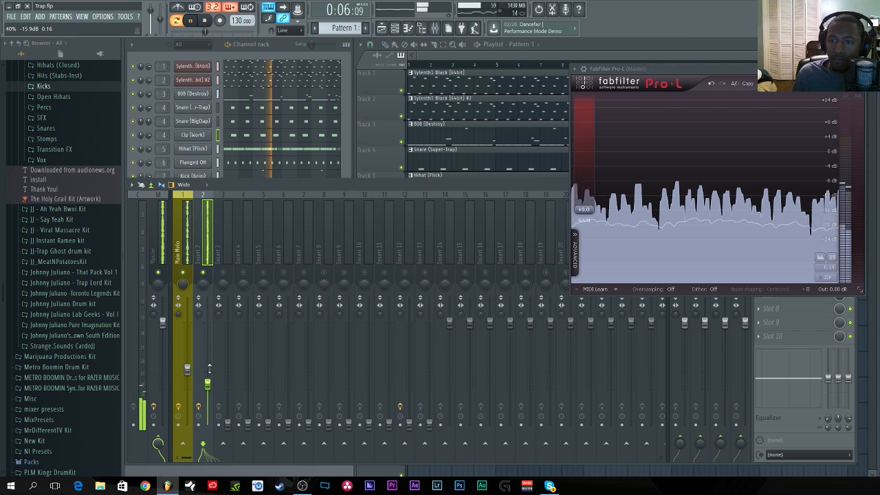
{"action": "left_click_drag", "start_coordinate": [204, 284], "coordinate": [204, 302]}
{"action": "key", "text": "space"}
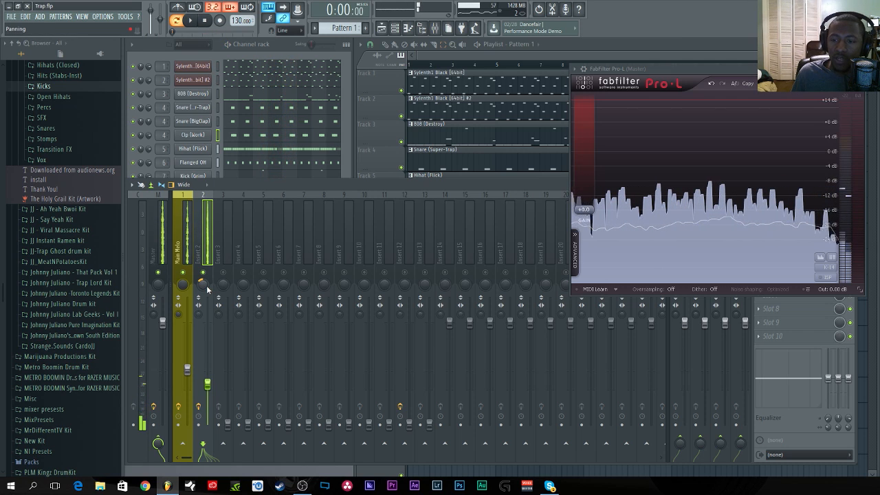
{"action": "right_click", "coordinate": [207, 285]}
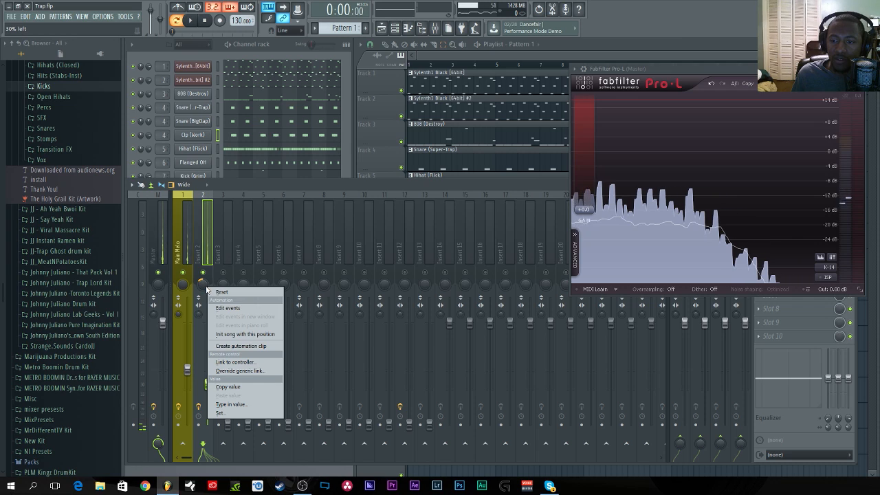
{"action": "left_click", "coordinate": [205, 287]}
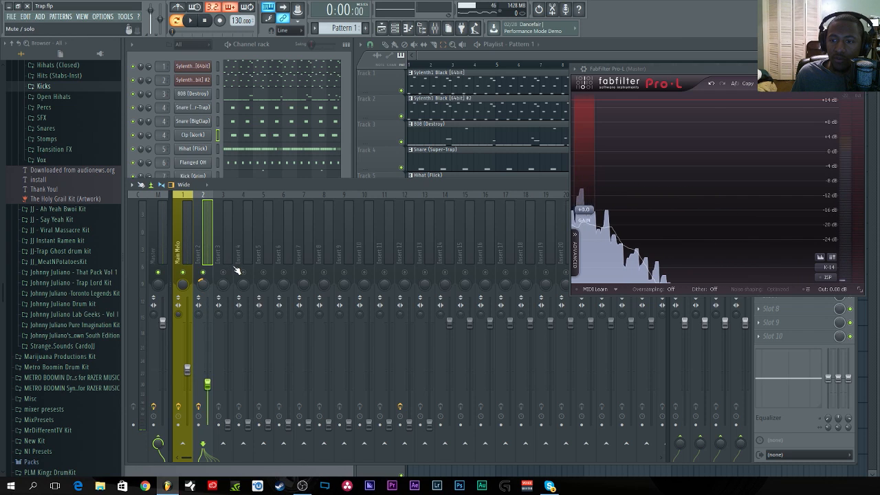
Rename Insert 2 as "Layered melo" and colour the mixer track pure blue.
{"action": "right_click", "coordinate": [200, 249]}
{"action": "left_click", "coordinate": [248, 203]}
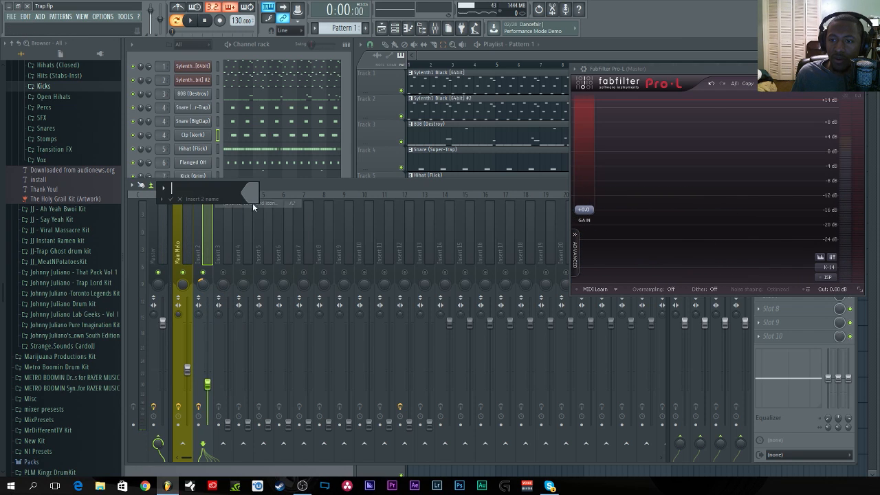
{"action": "left_click", "coordinate": [256, 193]}
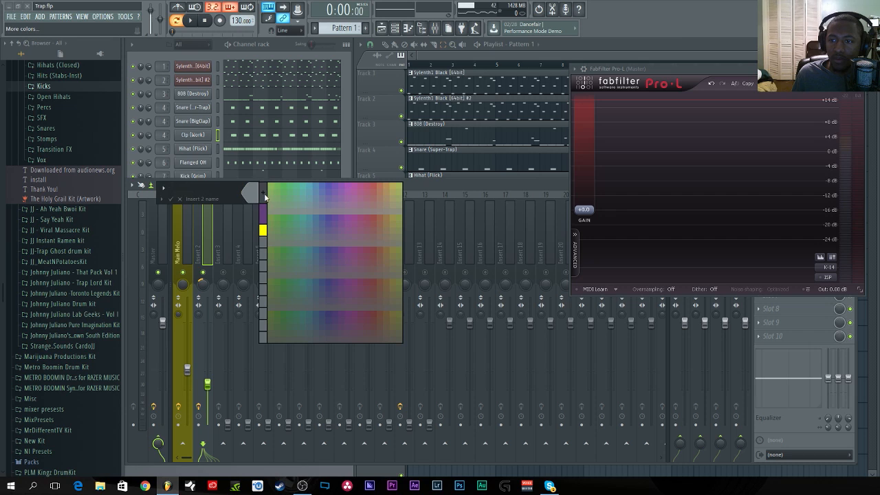
{"action": "left_click", "coordinate": [263, 194]}
{"action": "left_click", "coordinate": [395, 172]}
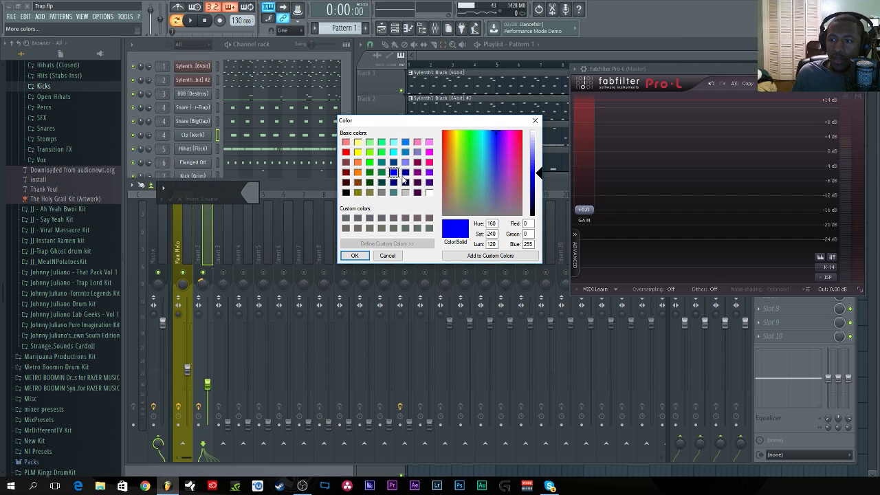
{"action": "left_click", "coordinate": [355, 256]}
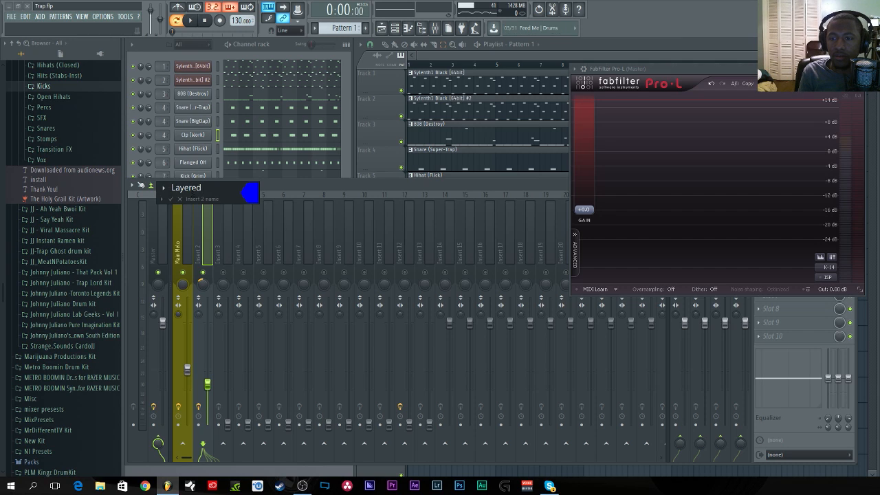
{"action": "type", "text": "o"}
{"action": "key", "text": "Return"}
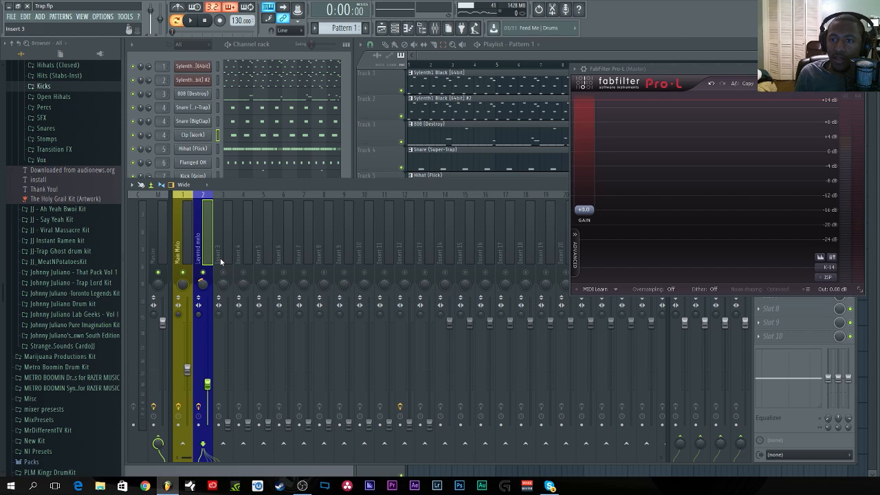
Open the Kontakt channel to check its instrument and mixer routing, then close it and review the channel rack.
{"action": "left_click", "coordinate": [259, 129]}
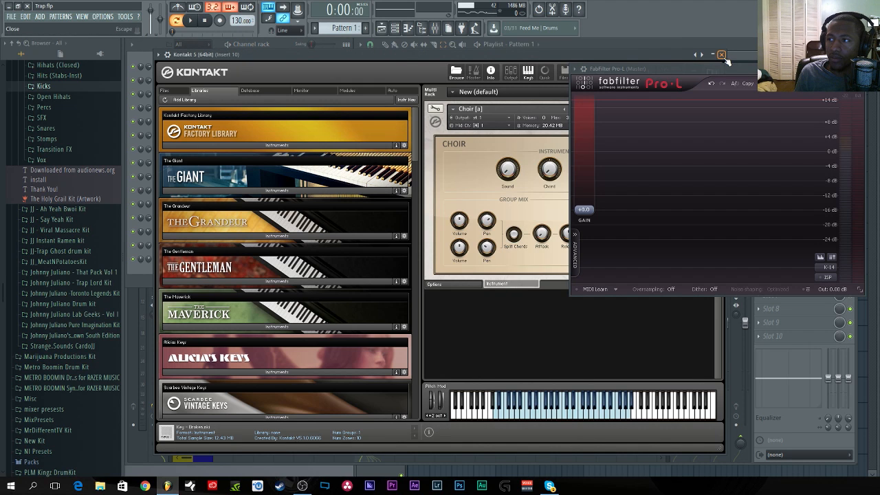
{"action": "left_click", "coordinate": [722, 55]}
{"action": "left_click", "coordinate": [405, 272]}
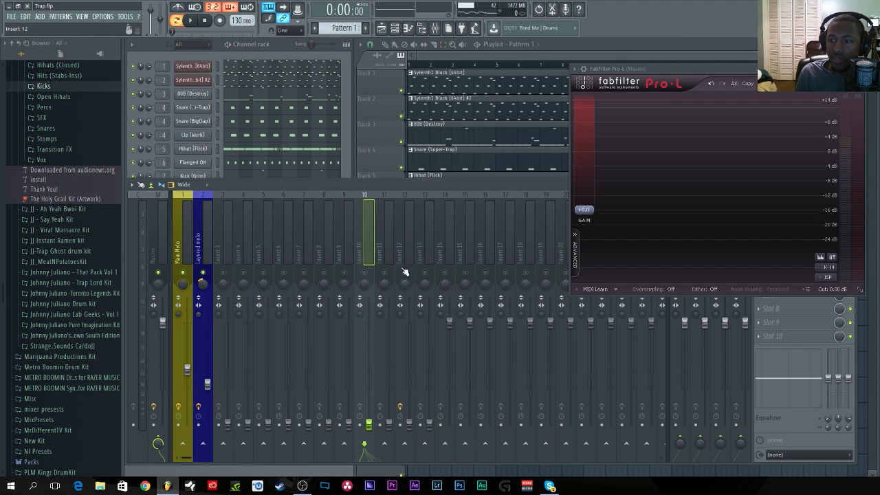
{"action": "left_click", "coordinate": [288, 57]}
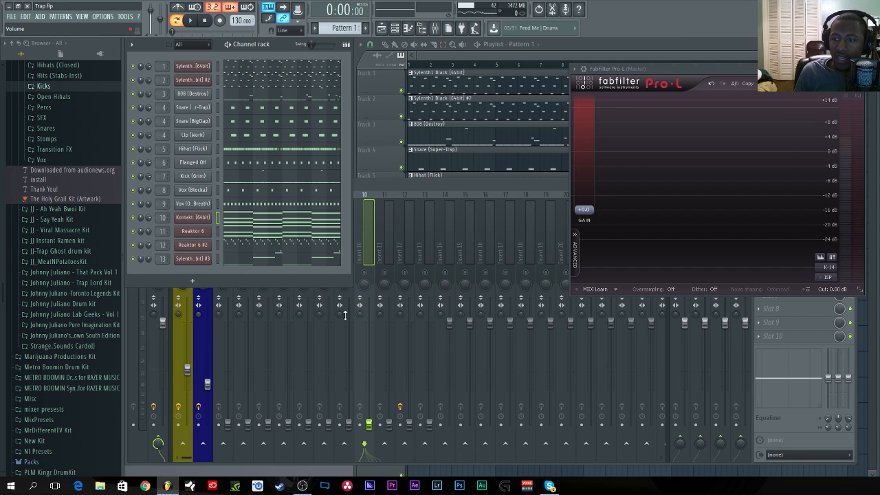
During playback, unmute Insert 10 and raise its fader to about -14 dB while watching the Pro-L meter, then stop.
{"action": "key", "text": "space"}
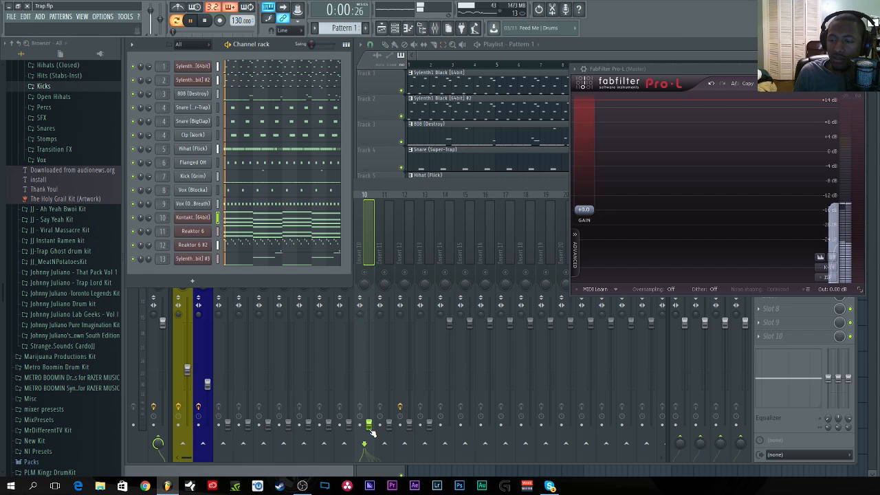
{"action": "left_click_drag", "start_coordinate": [370, 423], "coordinate": [369, 406]}
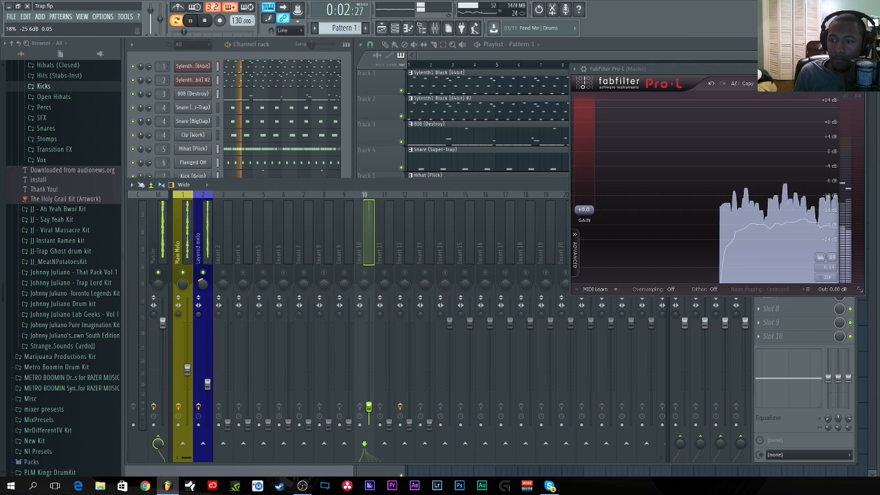
{"action": "left_click", "coordinate": [365, 273]}
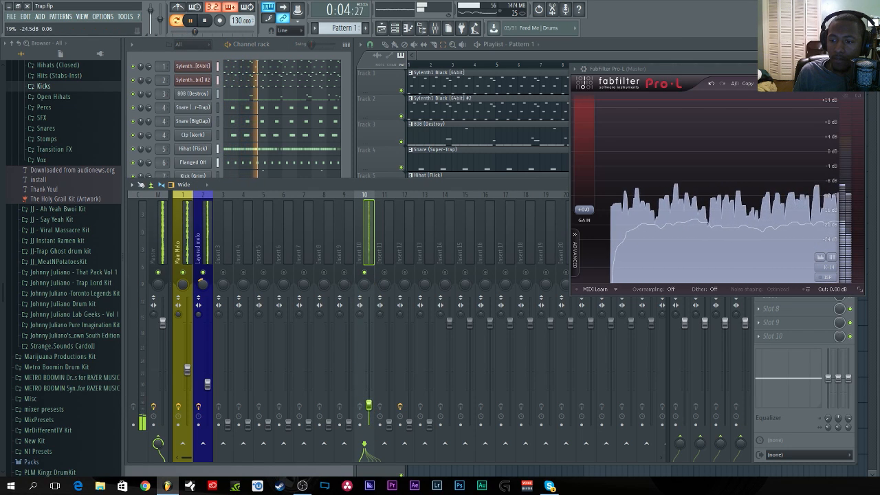
{"action": "left_click_drag", "start_coordinate": [368, 406], "coordinate": [371, 384]}
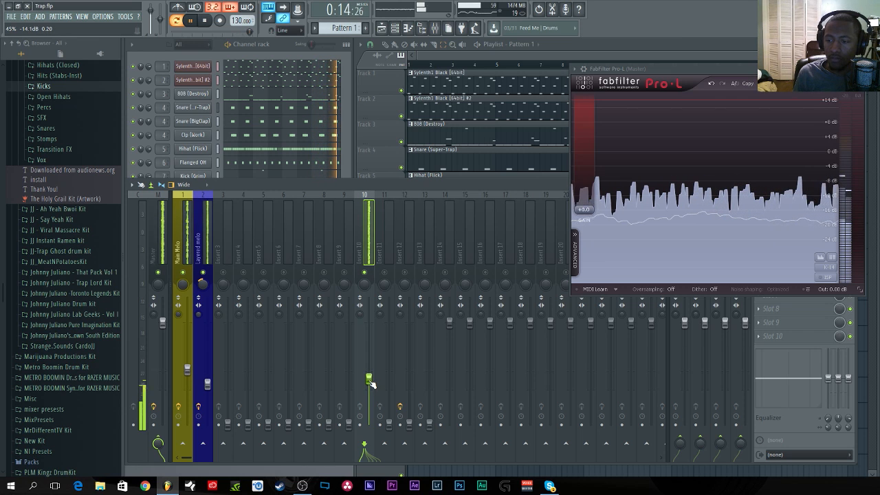
{"action": "right_click", "coordinate": [369, 381]}
{"action": "left_click", "coordinate": [410, 184]}
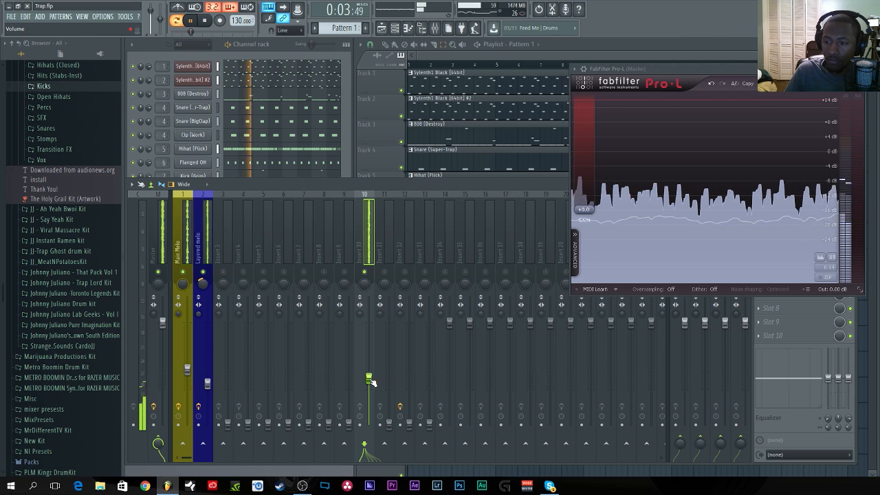
{"action": "left_click_drag", "start_coordinate": [370, 380], "coordinate": [370, 378]}
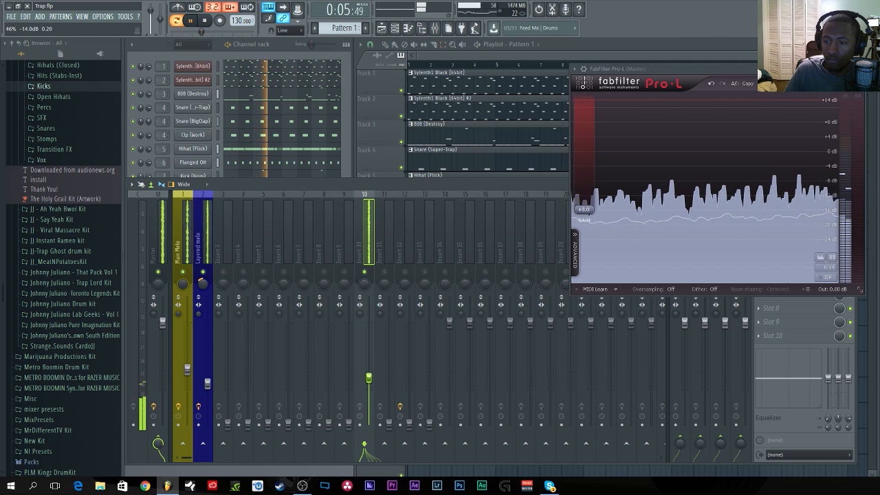
{"action": "key", "text": "space"}
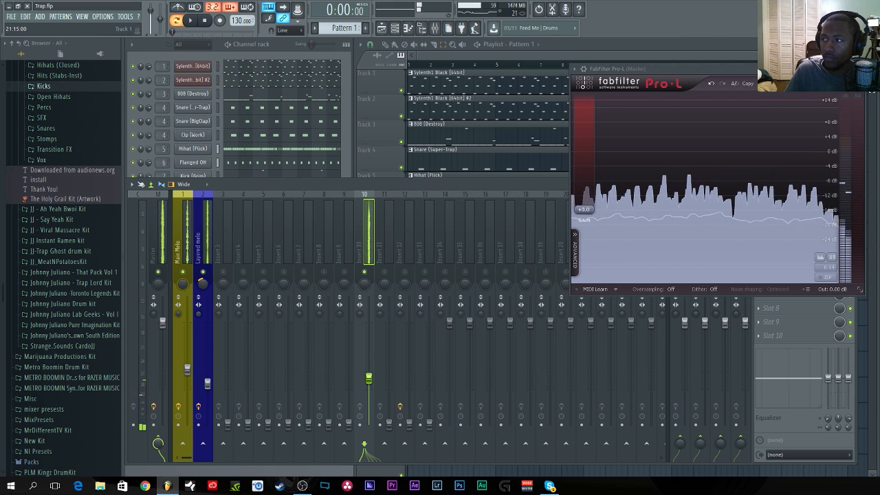
Close the Pro-L window and add Fruity Parametric EQ 2 to Insert 10 with the "20Hz + 18kHz cut" preset.
{"action": "left_click", "coordinate": [859, 69]}
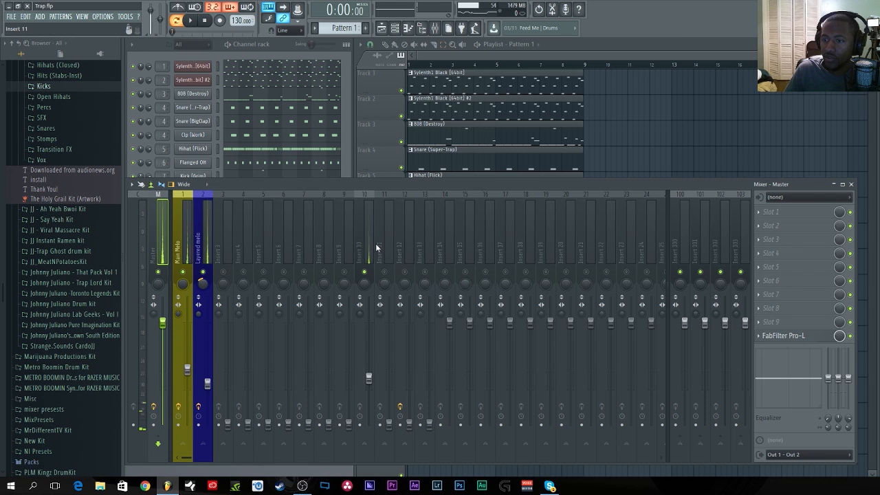
{"action": "left_click", "coordinate": [369, 247]}
{"action": "left_click", "coordinate": [791, 217]}
{"action": "left_click", "coordinate": [763, 205]}
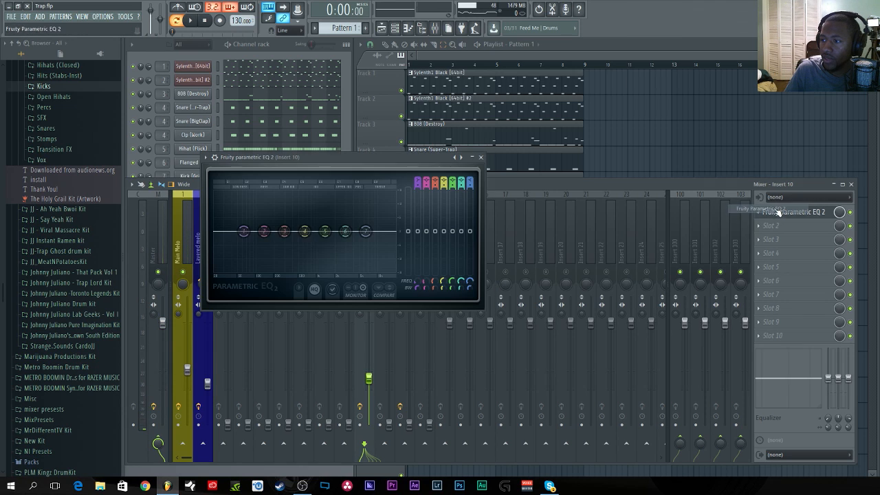
{"action": "left_click", "coordinate": [462, 159]}
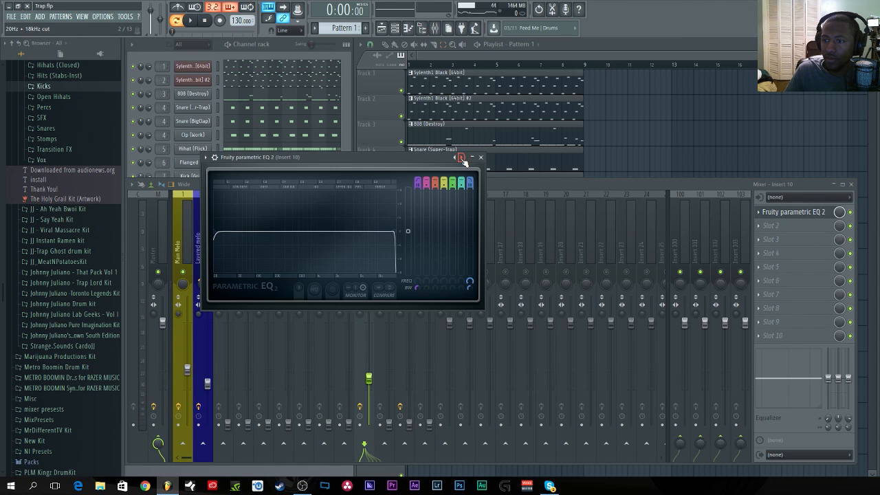
During playback, set the EQ's low pass to about 3607 Hz and high pass to about 221 Hz, then close it and stop.
{"action": "key", "text": "space"}
{"action": "left_click_drag", "start_coordinate": [399, 236], "coordinate": [363, 232]}
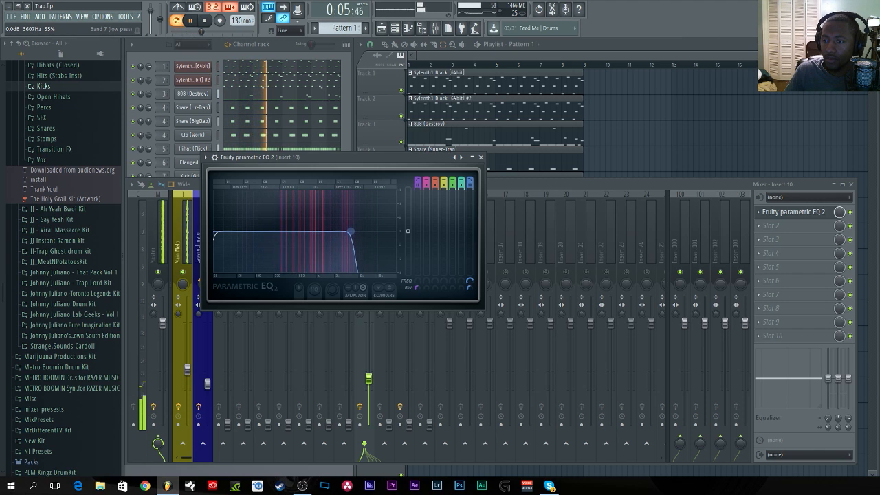
{"action": "left_click_drag", "start_coordinate": [228, 231], "coordinate": [276, 231]}
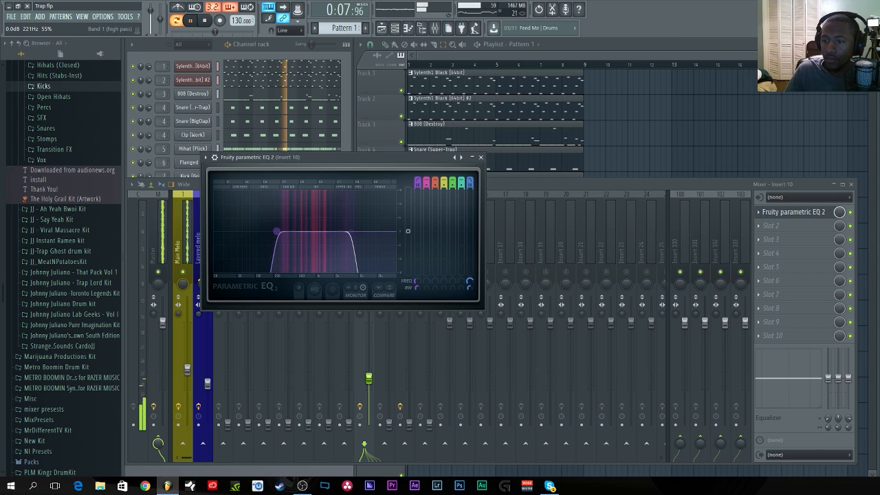
{"action": "left_click", "coordinate": [481, 158]}
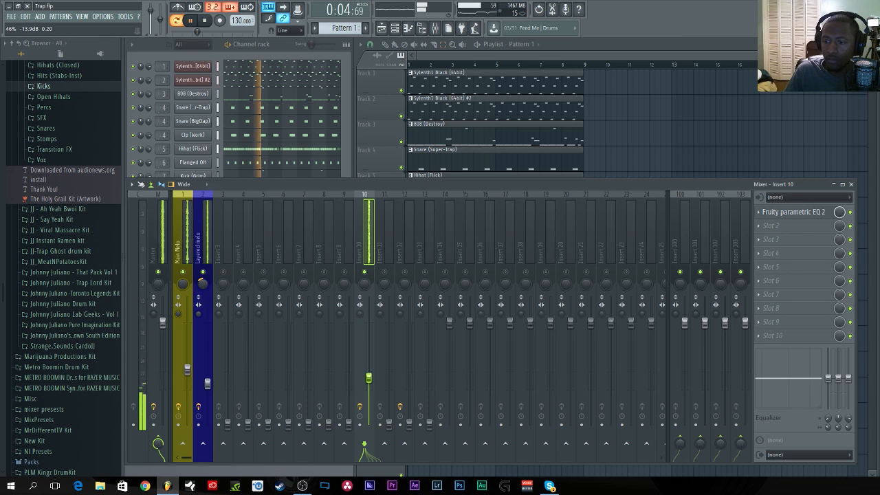
{"action": "key", "text": "space"}
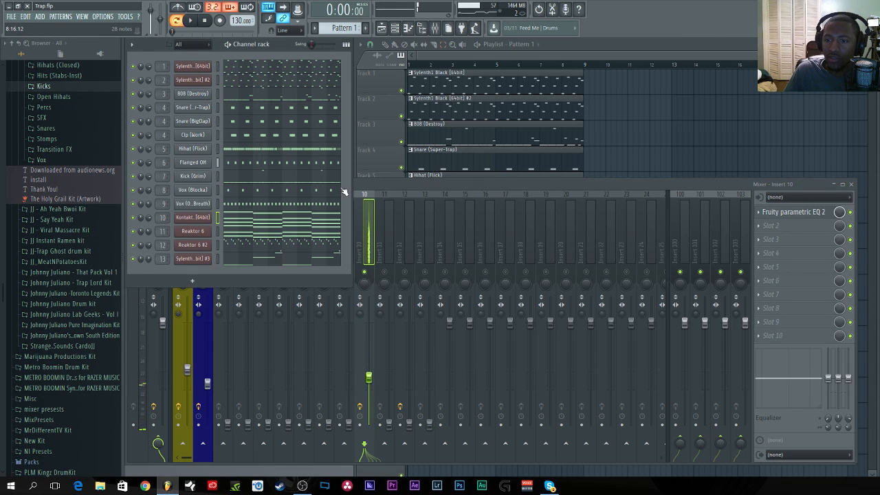
Rename Insert 10 as "Choir" and colour the mixer track orange.
{"action": "right_click", "coordinate": [363, 239]}
{"action": "left_click", "coordinate": [393, 204]}
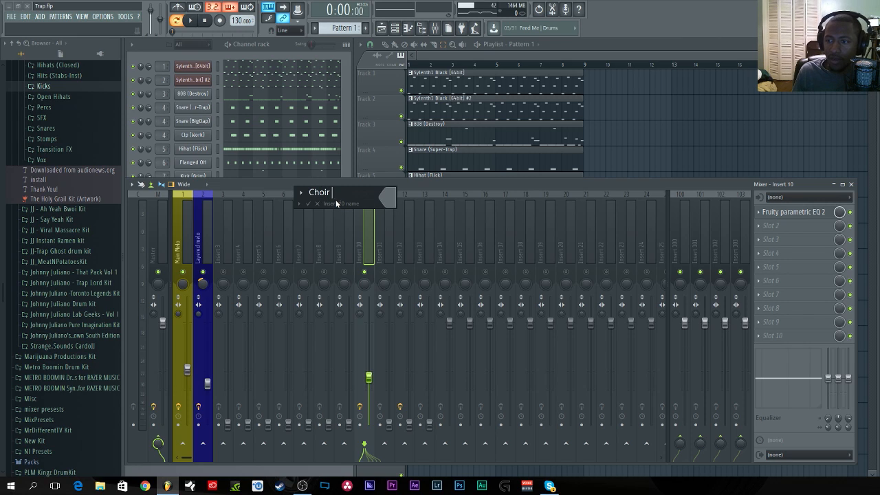
{"action": "left_click", "coordinate": [392, 200]}
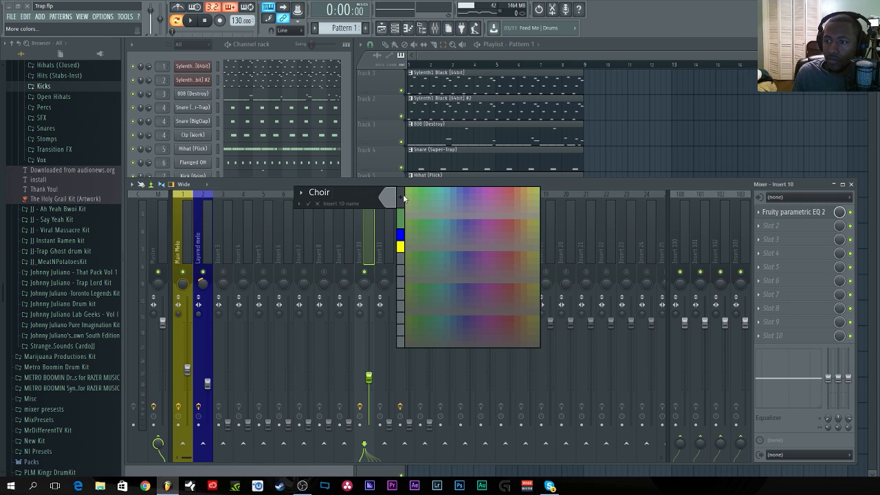
{"action": "left_click", "coordinate": [405, 199]}
{"action": "left_click", "coordinate": [358, 163]}
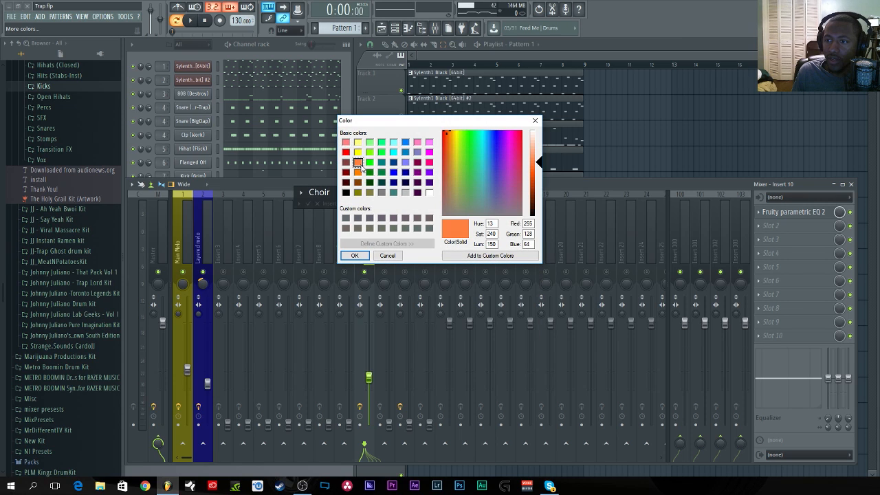
{"action": "left_click", "coordinate": [355, 255]}
{"action": "key", "text": "Return"}
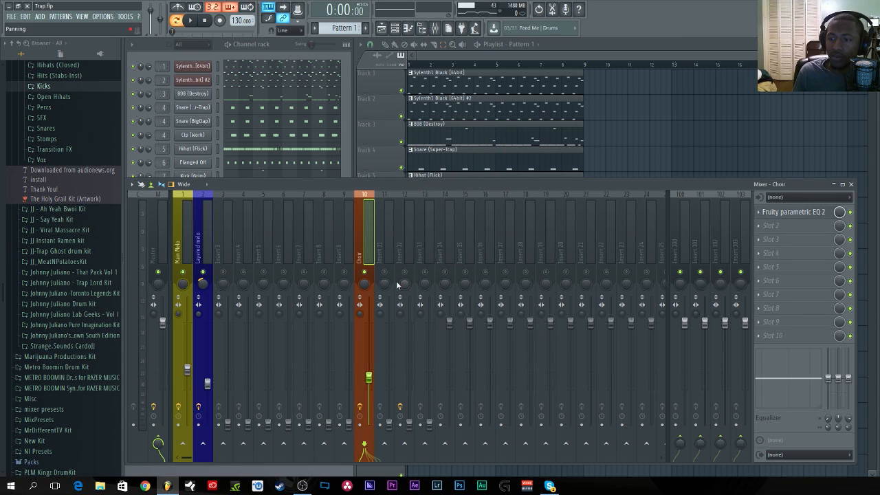
Unmute Insert 11 and raise its fader during playback to about the same height as the Choir fader.
{"action": "left_click", "coordinate": [343, 124]}
{"action": "left_click", "coordinate": [387, 184]}
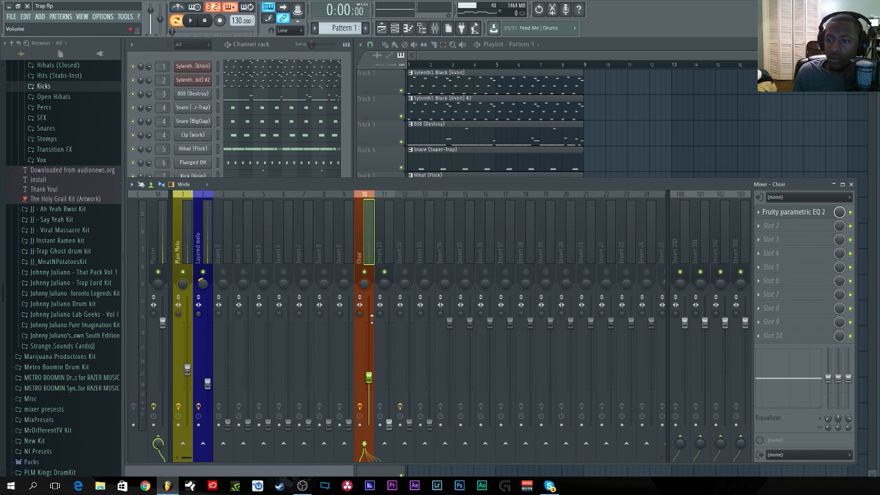
{"action": "left_click_drag", "start_coordinate": [390, 424], "coordinate": [389, 377]}
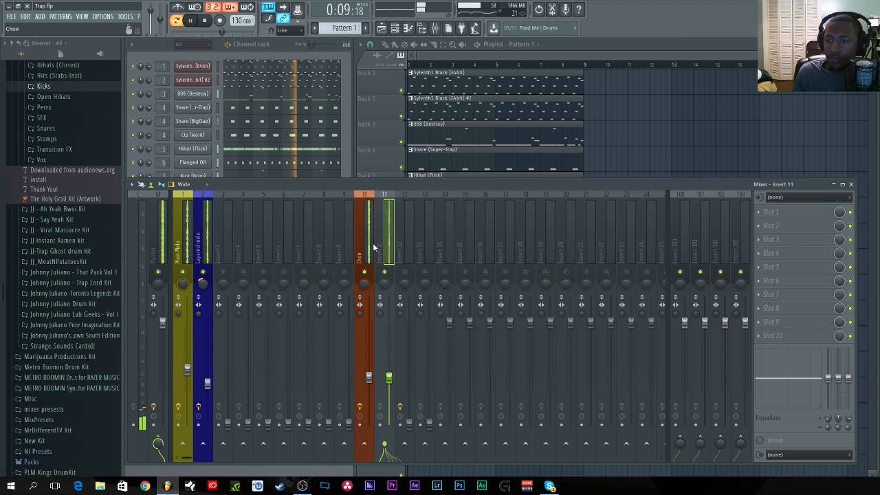
Rename Insert 11 as "Arp pad" and colour the mixer track purple.
{"action": "right_click", "coordinate": [392, 196]}
{"action": "left_click", "coordinate": [423, 206]}
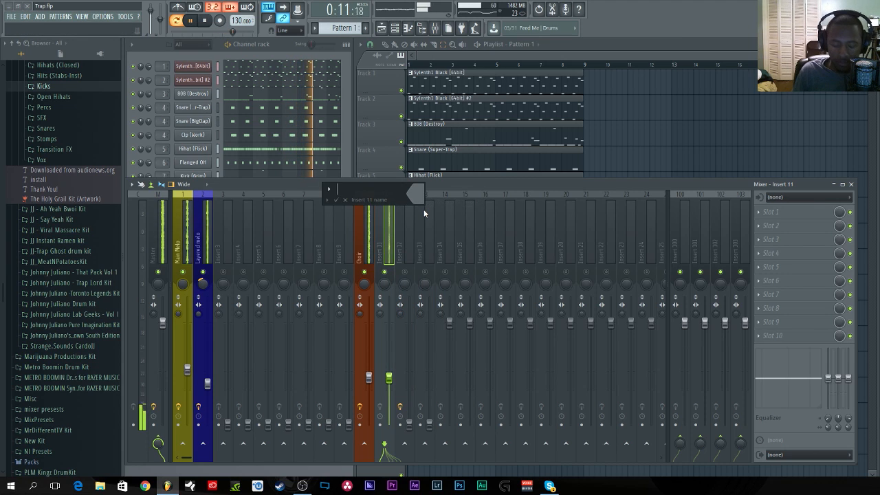
{"action": "type", "text": "Ar"}
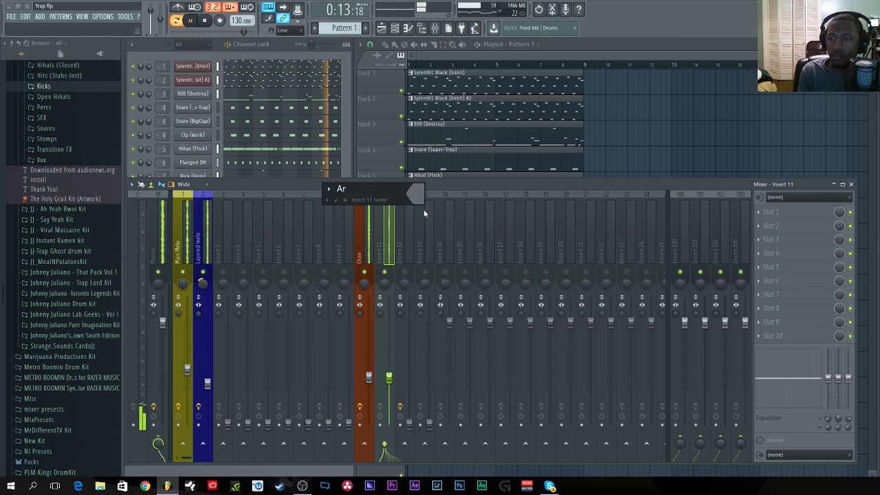
{"action": "type", "text": "p "}
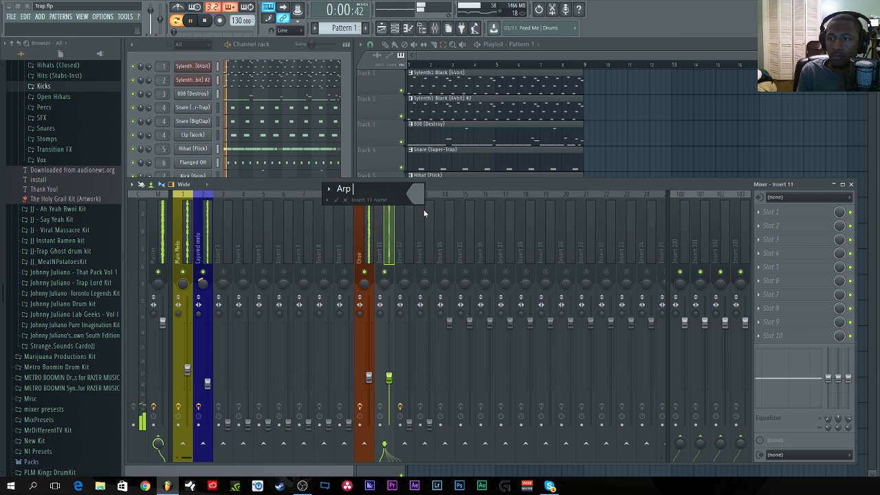
{"action": "type", "text": "pad"}
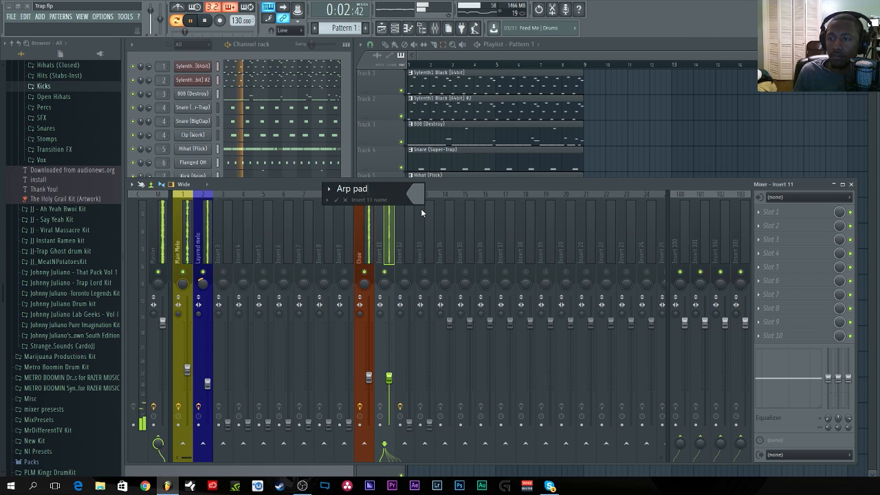
{"action": "left_click", "coordinate": [415, 195]}
{"action": "left_click", "coordinate": [531, 215]}
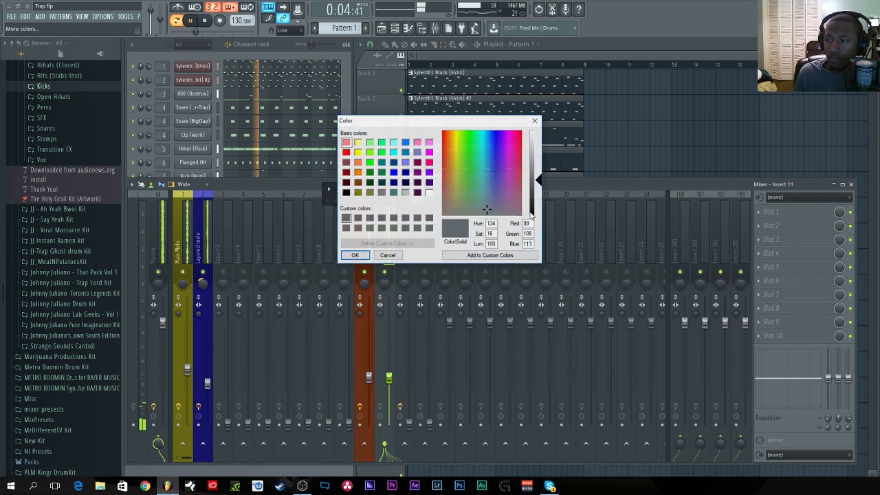
{"action": "left_click", "coordinate": [431, 173]}
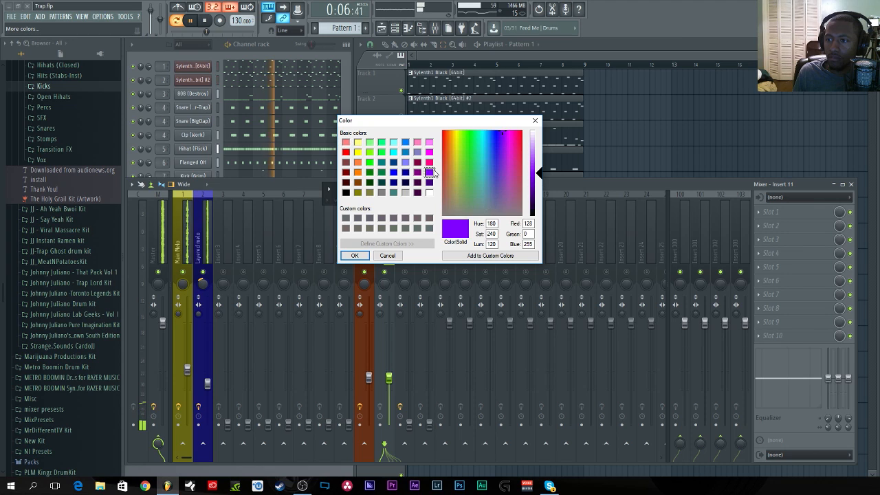
{"action": "key", "text": "Return"}
{"action": "key", "text": "Return"}
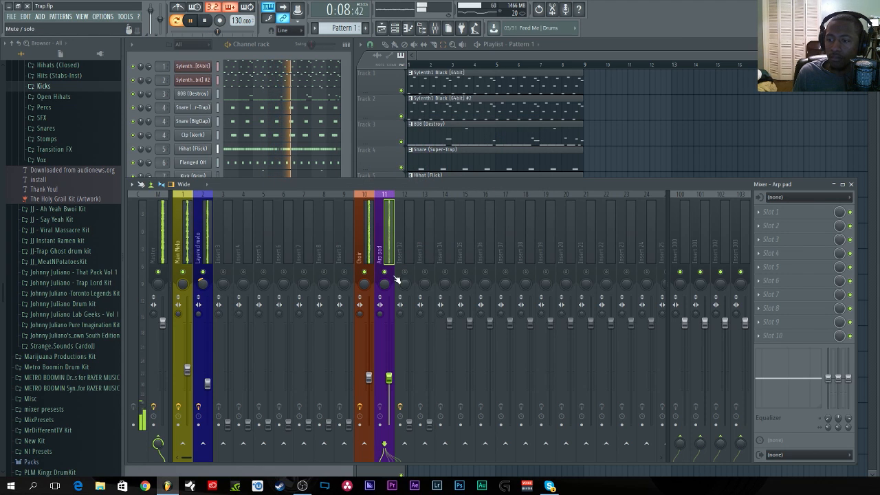
Lower the Arp pad fader to about -17.0 dB, unmute all tracks and raise Insert 12's fader during playback to slightly below the Arp pad fader.
{"action": "left_click", "coordinate": [345, 159]}
{"action": "key", "text": "space"}
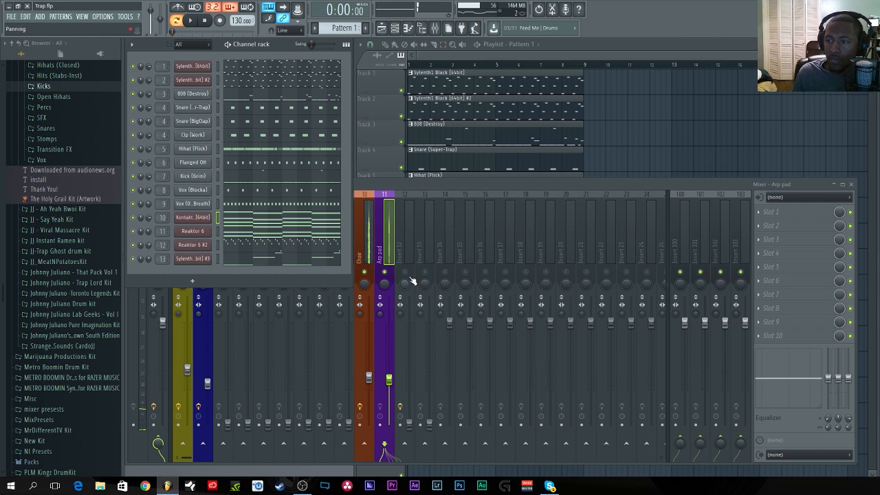
{"action": "left_click", "coordinate": [410, 277]}
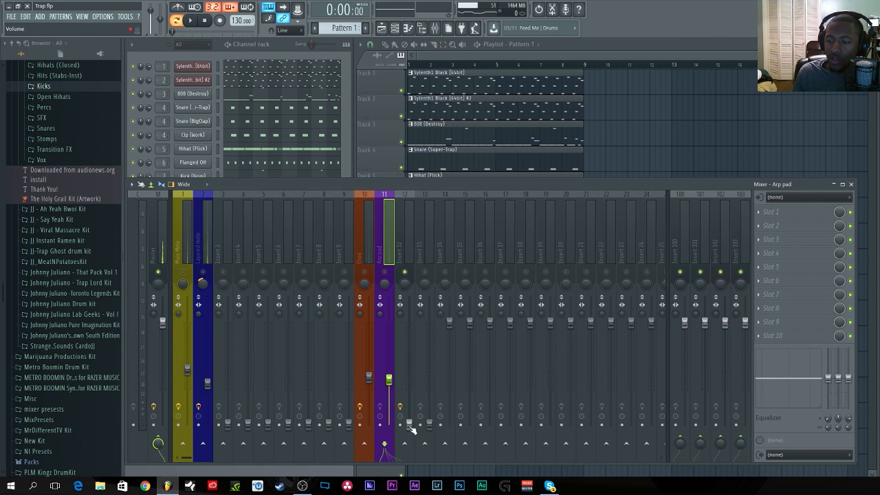
{"action": "left_click_drag", "start_coordinate": [410, 422], "coordinate": [410, 415]}
{"action": "left_click_drag", "start_coordinate": [391, 380], "coordinate": [389, 385]}
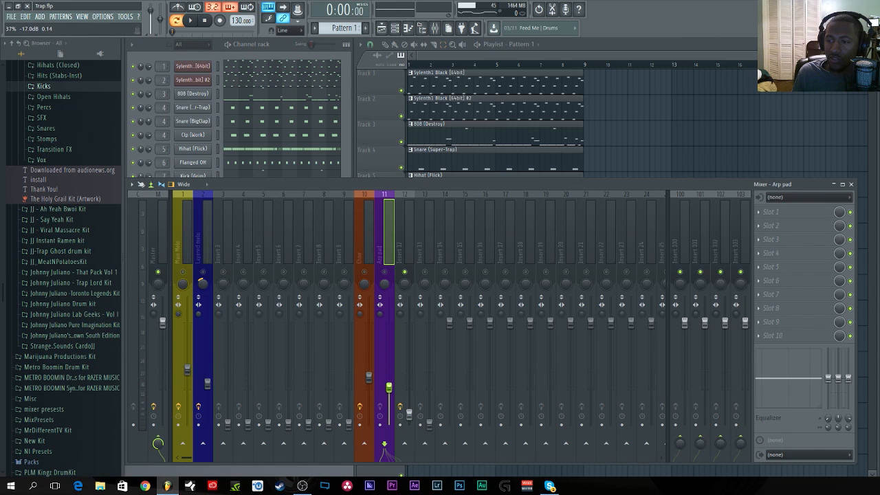
{"action": "right_click", "coordinate": [184, 272]}
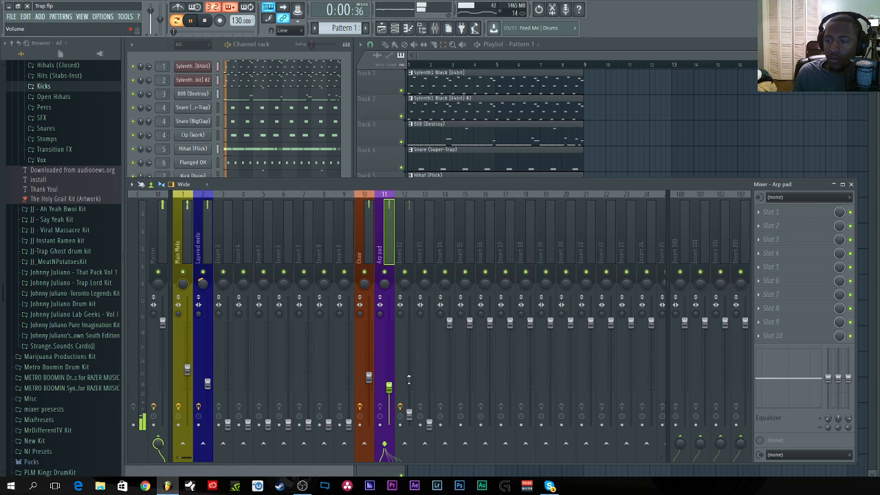
{"action": "left_click_drag", "start_coordinate": [409, 414], "coordinate": [409, 398]}
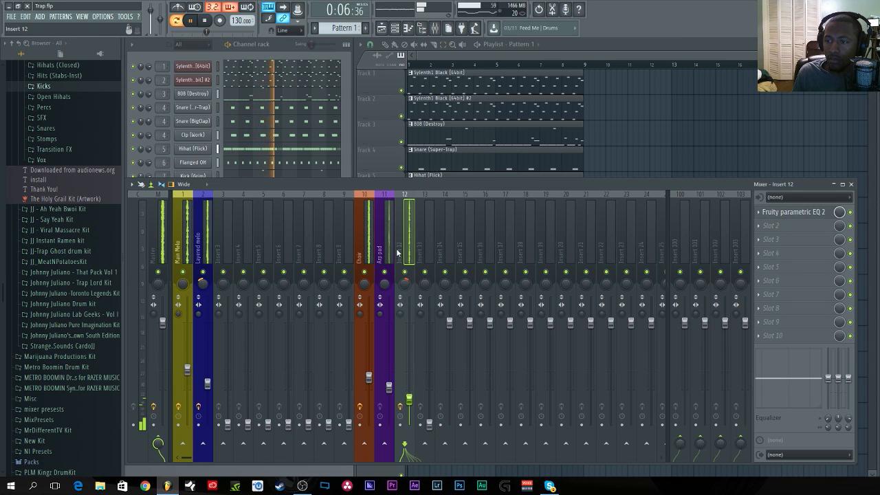
Rename Insert 12 as "air pluck" and colour the mixer track green.
{"action": "right_click", "coordinate": [413, 193]}
{"action": "left_click", "coordinate": [429, 204]}
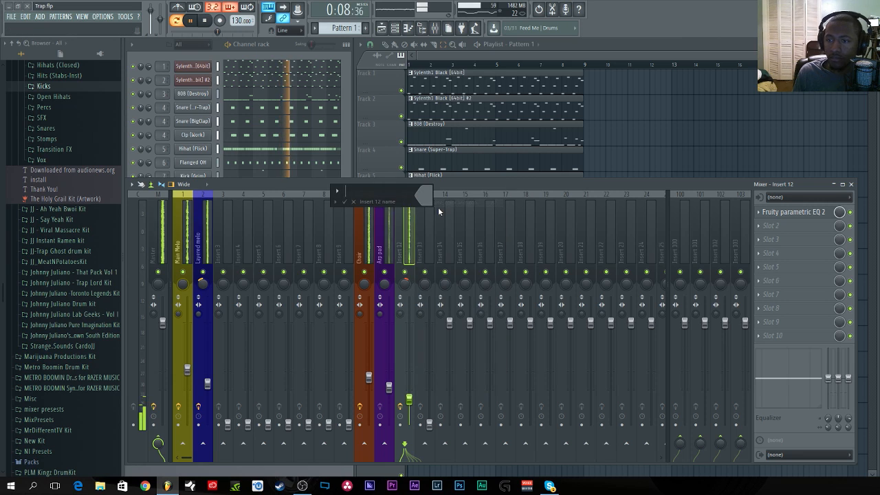
{"action": "type", "text": "air pluc"}
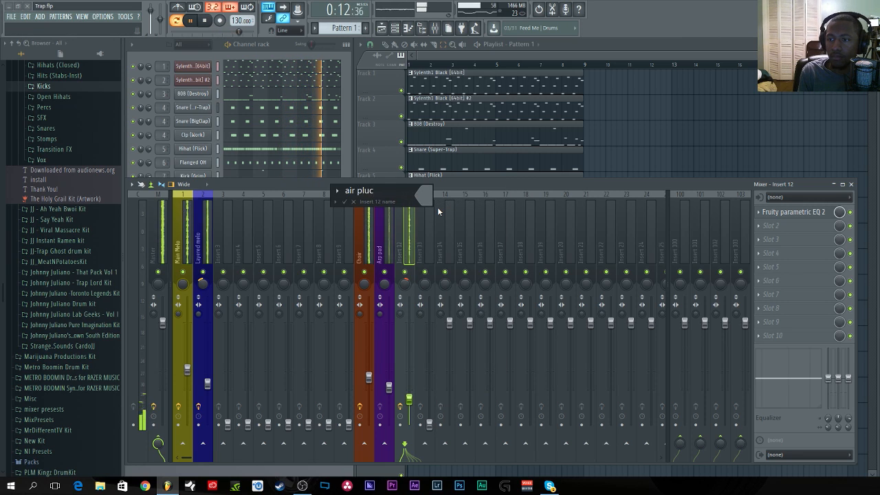
{"action": "type", "text": "k"}
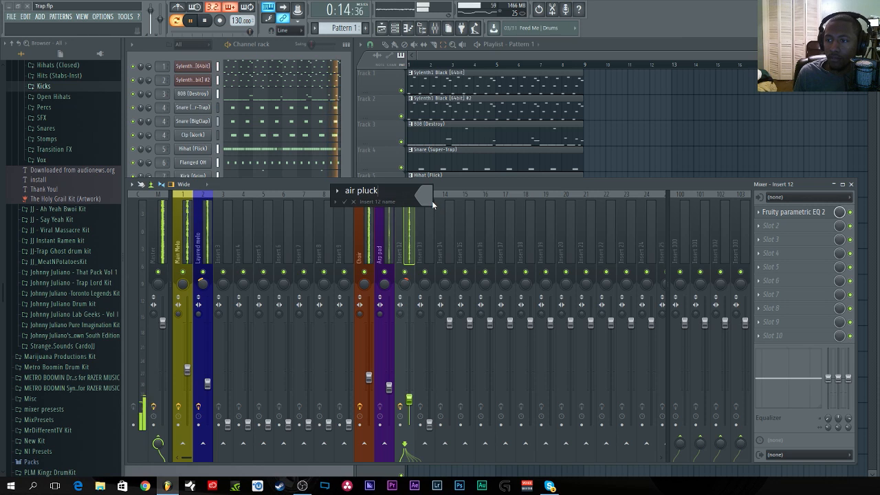
{"action": "left_click", "coordinate": [431, 200]}
{"action": "left_click", "coordinate": [440, 201]}
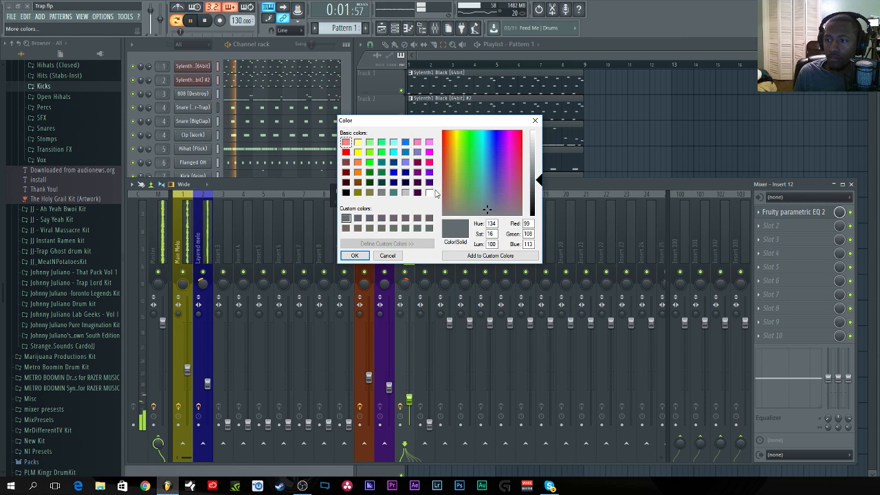
{"action": "left_click", "coordinate": [377, 159]}
{"action": "key", "text": "Return"}
{"action": "key", "text": "Return"}
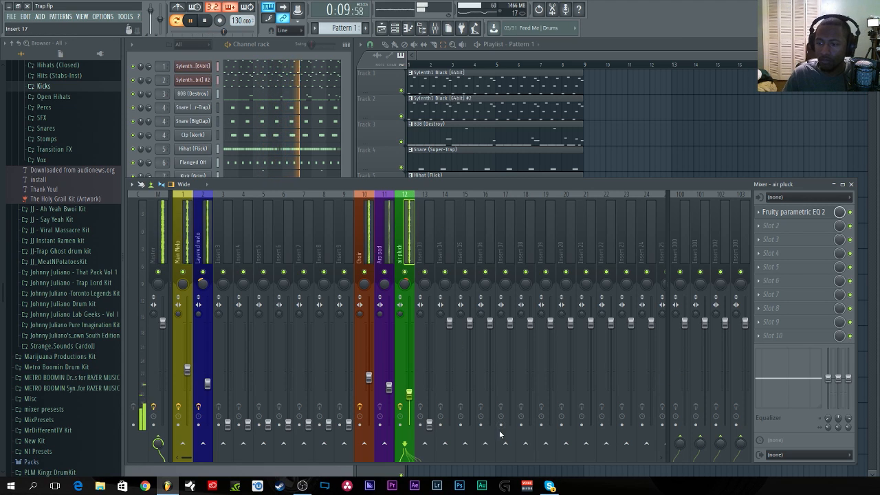
Pan air pluck to the right and rebalance its fader, lowering Choir and Arp pad slightly during playback, and stop.
{"action": "left_click_drag", "start_coordinate": [409, 394], "coordinate": [409, 392]}
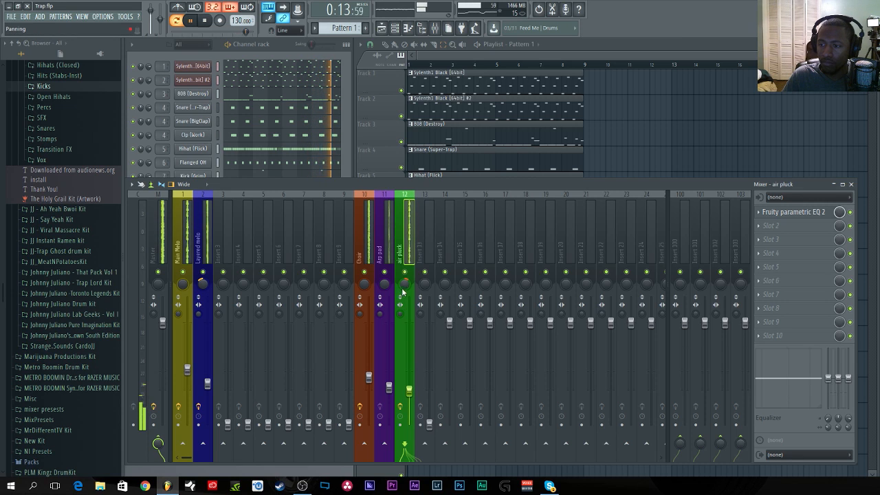
{"action": "left_click_drag", "start_coordinate": [405, 283], "coordinate": [405, 275]}
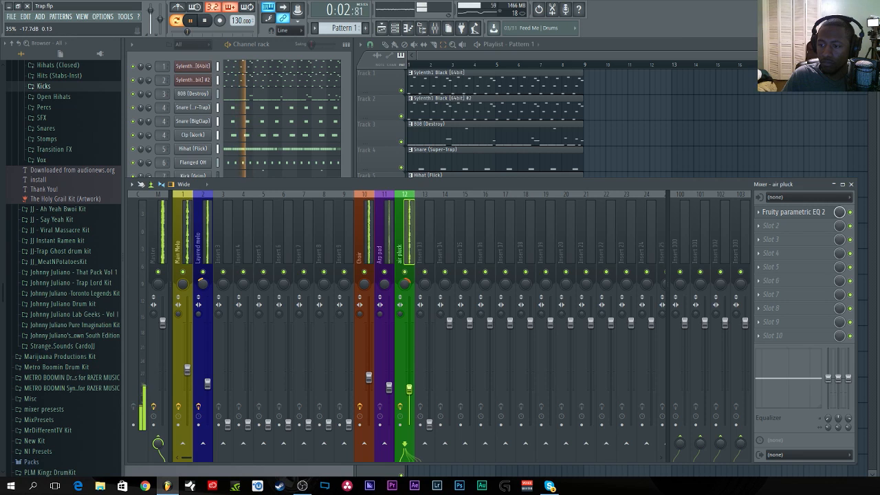
{"action": "mouse_move", "coordinate": [370, 382]}
{"action": "left_mouse_down"}
{"action": "mouse_move", "coordinate": [388, 395]}
{"action": "mouse_move", "coordinate": [369, 383]}
{"action": "left_mouse_up"}
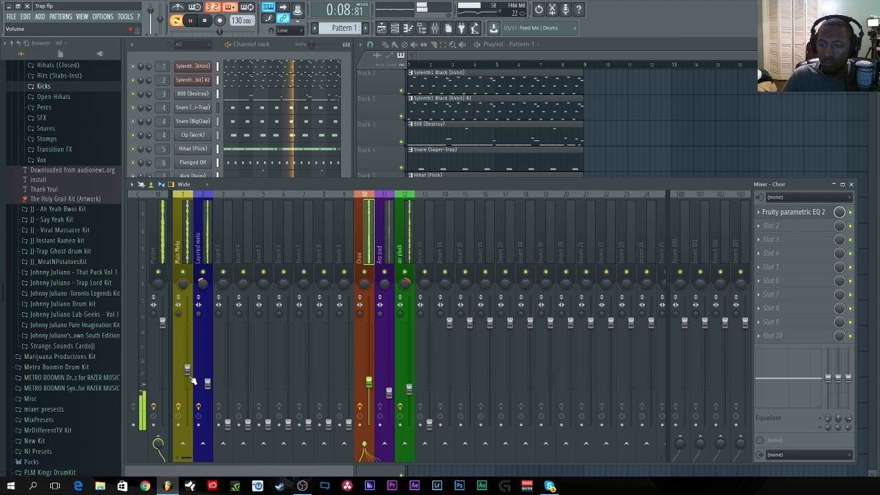
{"action": "left_click", "coordinate": [187, 370]}
{"action": "left_click_drag", "start_coordinate": [409, 389], "coordinate": [409, 393]}
{"action": "key", "text": "space"}
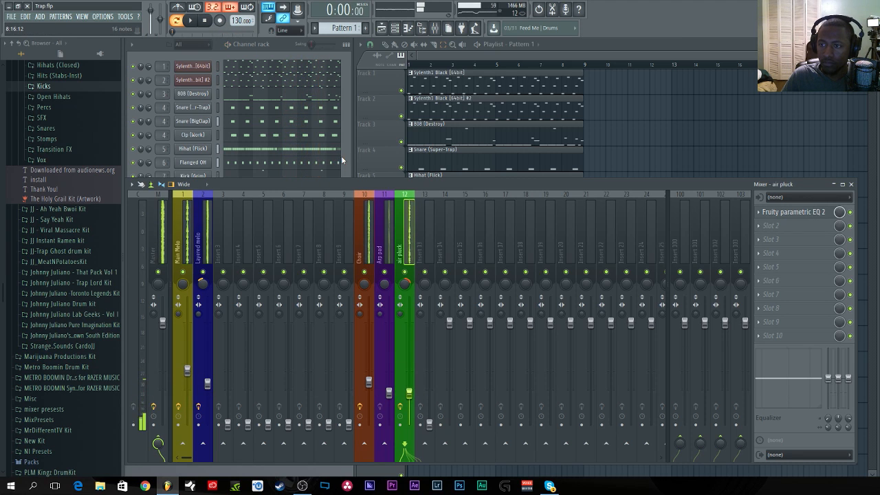
Rename Insert 13 as "Lead" and colour the mixer track pink.
{"action": "left_click", "coordinate": [345, 156]}
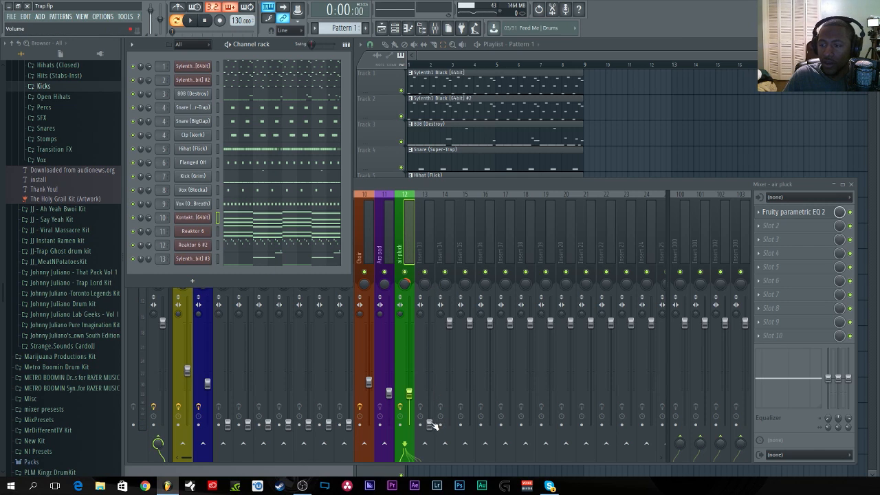
{"action": "right_click", "coordinate": [423, 251]}
{"action": "left_click", "coordinate": [453, 203]}
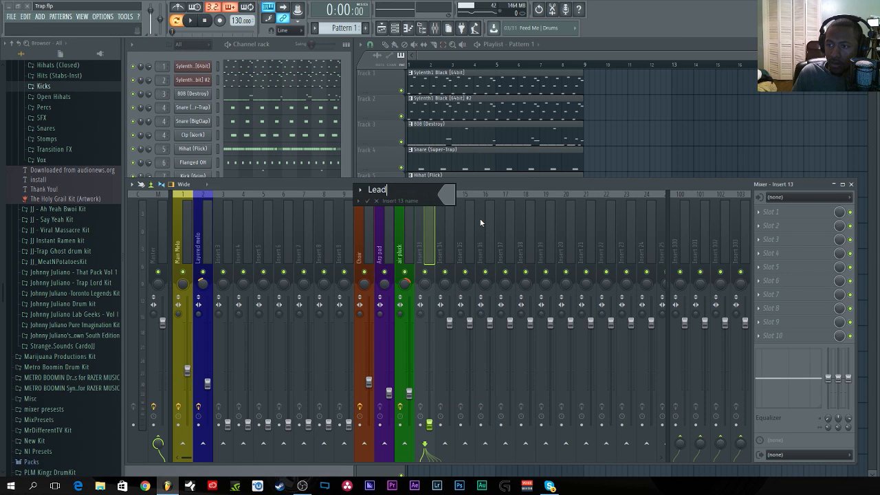
{"action": "left_click", "coordinate": [450, 192]}
{"action": "left_click", "coordinate": [459, 198]}
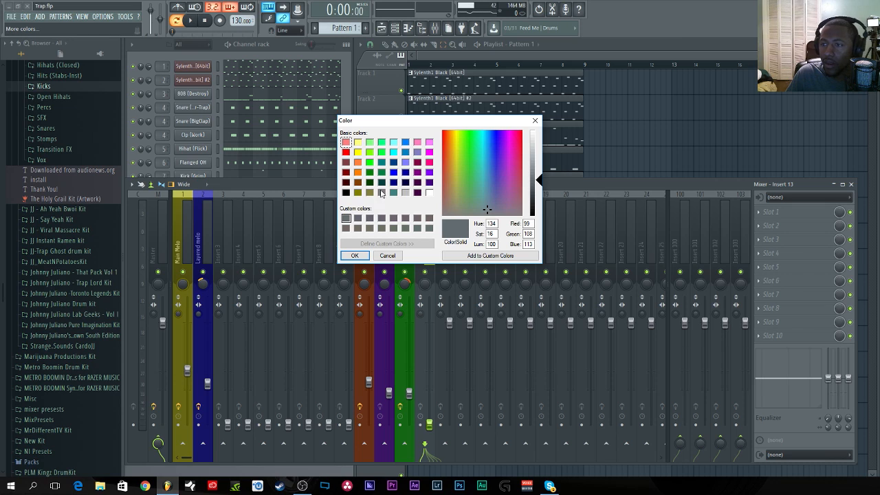
{"action": "left_click", "coordinate": [417, 142]}
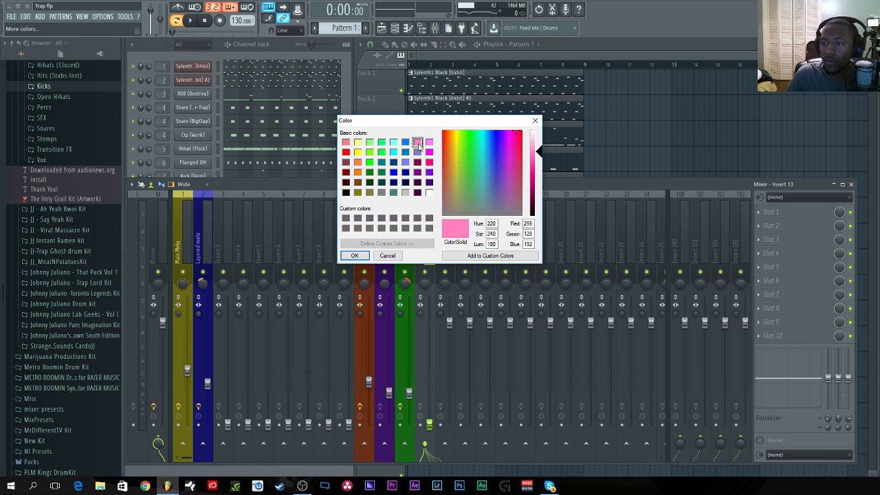
{"action": "key", "text": "Return"}
{"action": "key", "text": "Return"}
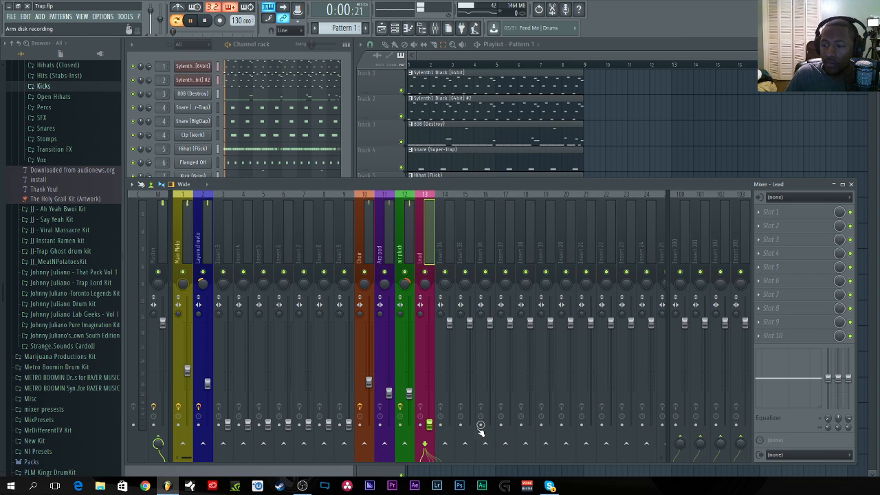
Raise the Lead fader to the height of the air pluck fader and add Fruity Parametric EQ 2 with a low pass at about 7678 Hz.
{"action": "left_click_drag", "start_coordinate": [429, 423], "coordinate": [429, 394]}
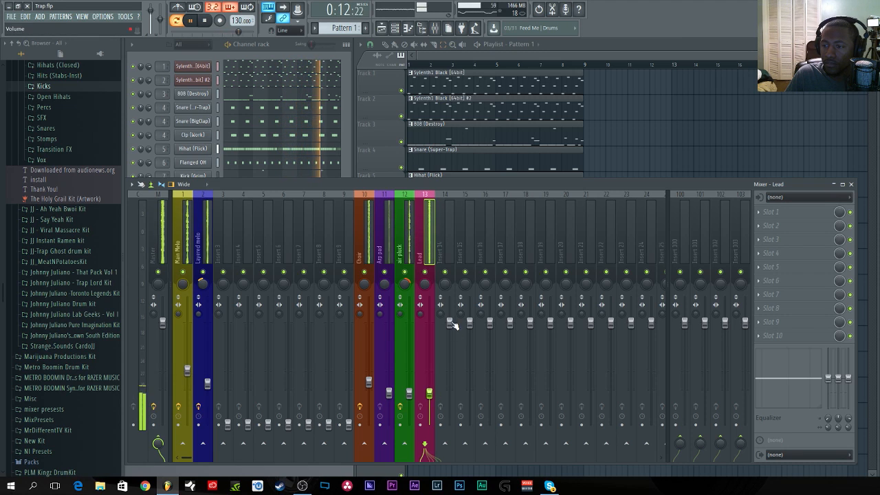
{"action": "key", "text": "space"}
{"action": "left_click", "coordinate": [813, 218]}
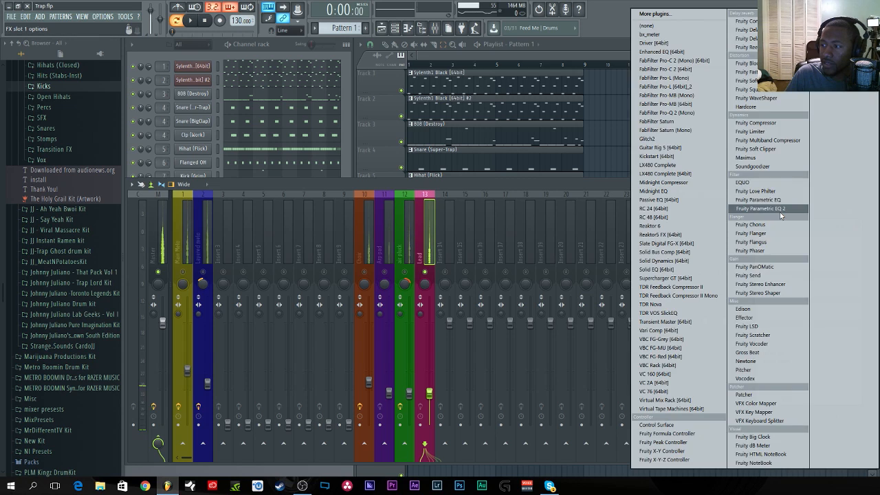
{"action": "left_click", "coordinate": [780, 211]}
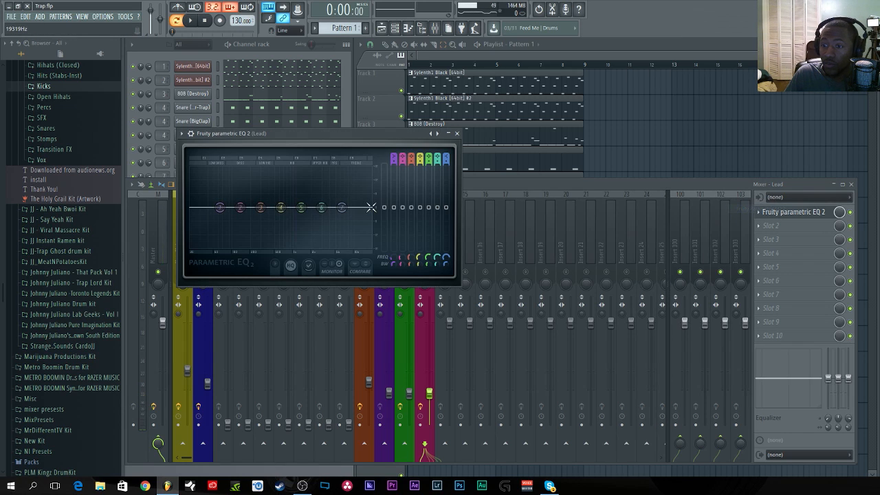
{"action": "key", "text": "space"}
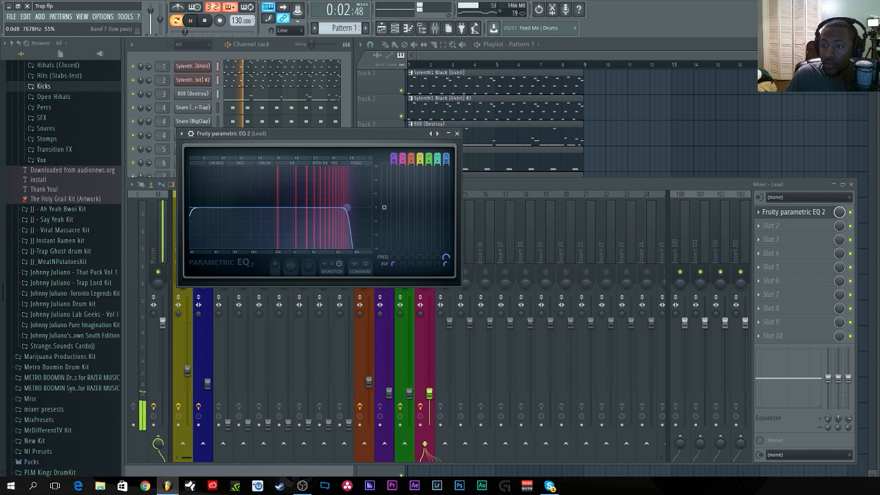
{"action": "left_click", "coordinate": [457, 133]}
Load the RC 24 reverb into the Lead track's second effect slot and move its window clear of the coloured tracks.
{"action": "left_click", "coordinate": [766, 225]}
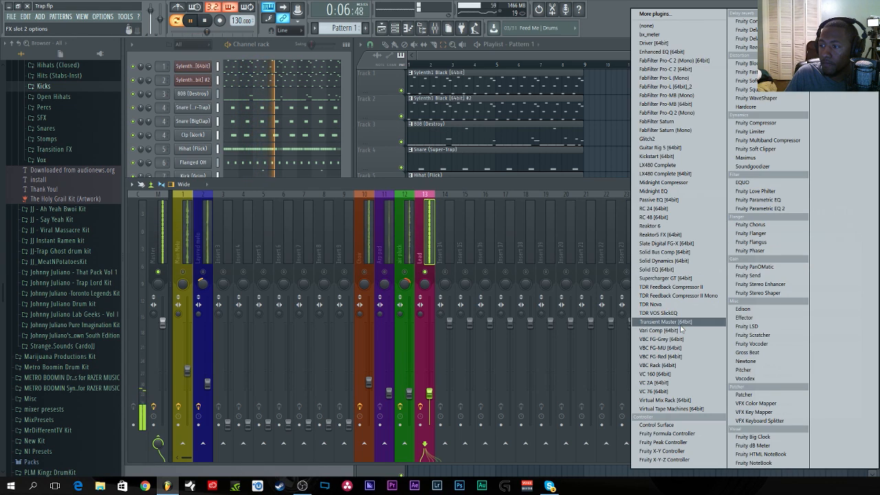
{"action": "left_click", "coordinate": [654, 208]}
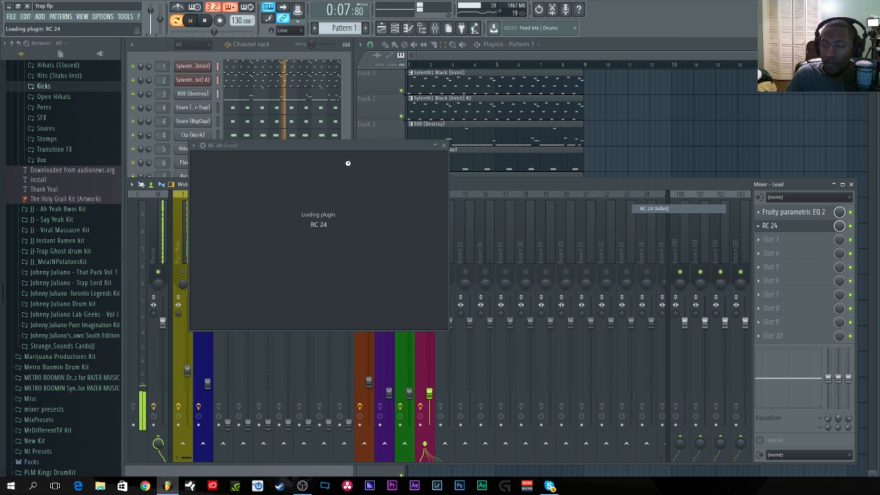
{"action": "left_click_drag", "start_coordinate": [331, 147], "coordinate": [621, 146]}
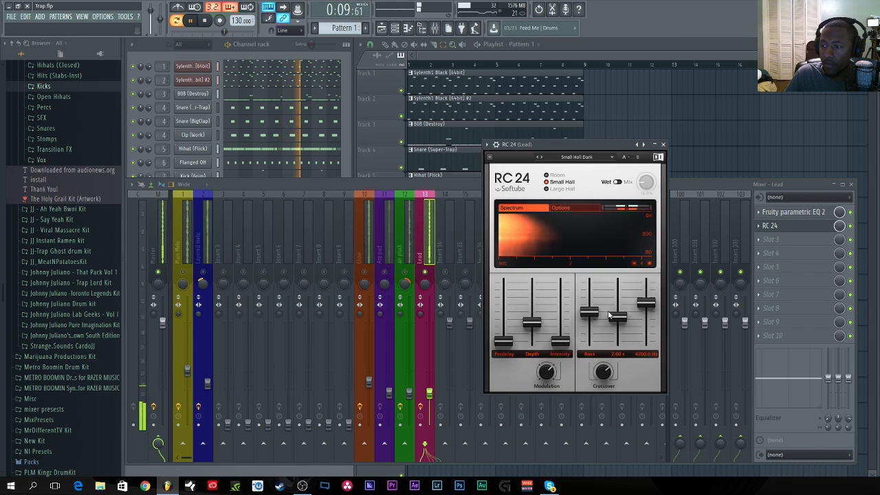
Set the RC 24 reverb's bass to 0.60 s, mid to 0.79 s, hi cut to 2150 Hz and crossover to 540 Hz.
{"action": "left_click_drag", "start_coordinate": [596, 313], "coordinate": [595, 340]}
{"action": "mouse_move", "coordinate": [638, 309]}
{"action": "left_mouse_down"}
{"action": "mouse_move", "coordinate": [617, 336]}
{"action": "mouse_move", "coordinate": [617, 296]}
{"action": "mouse_move", "coordinate": [617, 328]}
{"action": "mouse_move", "coordinate": [647, 297]}
{"action": "mouse_move", "coordinate": [647, 312]}
{"action": "left_mouse_up"}
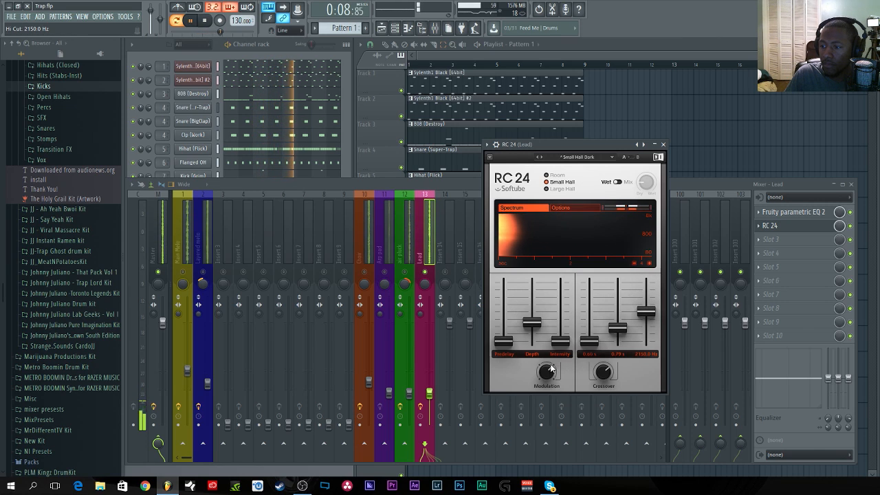
{"action": "left_click_drag", "start_coordinate": [549, 372], "coordinate": [549, 377]}
{"action": "left_click_drag", "start_coordinate": [603, 372], "coordinate": [603, 375]}
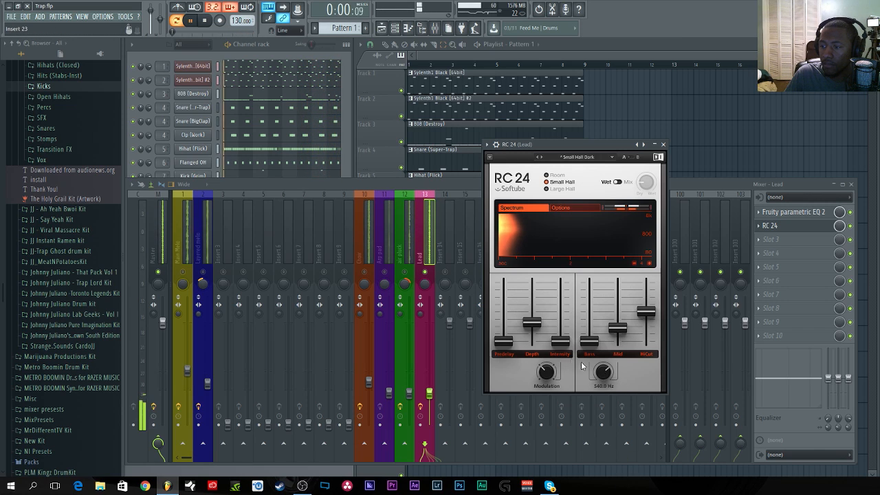
Set the Lead's RC 24 to depth 25.0, intensity 2.50, Large Hall and Bright reverb colour, and lower its Mid slider slightly.
{"action": "mouse_move", "coordinate": [531, 321]}
{"action": "left_mouse_down"}
{"action": "mouse_move", "coordinate": [532, 283]}
{"action": "mouse_move", "coordinate": [532, 340]}
{"action": "mouse_move", "coordinate": [532, 321]}
{"action": "left_mouse_up"}
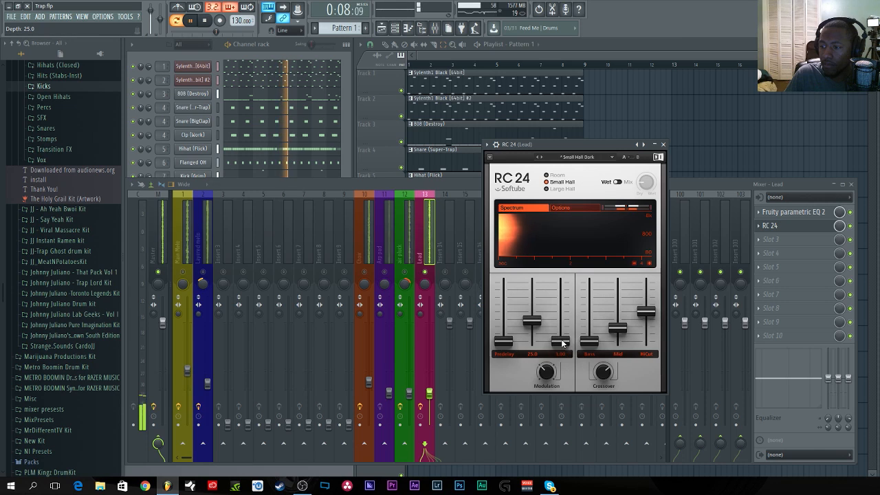
{"action": "left_click_drag", "start_coordinate": [560, 341], "coordinate": [561, 297]}
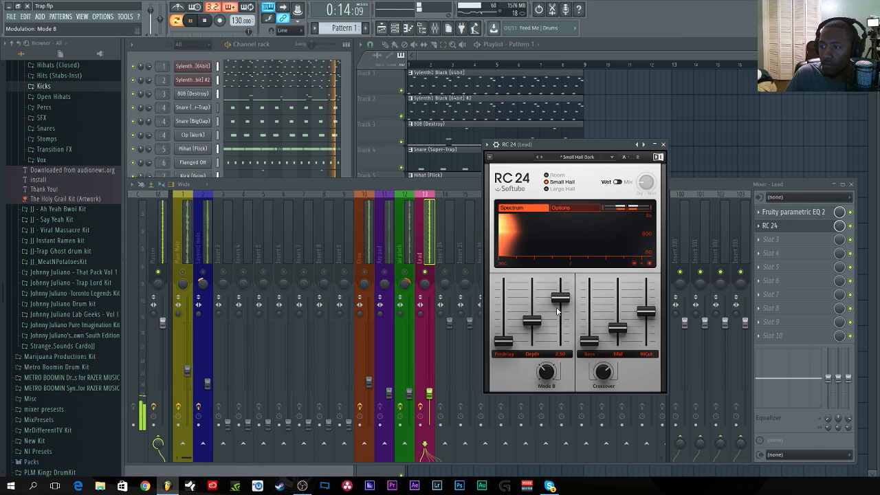
{"action": "left_click", "coordinate": [561, 189]}
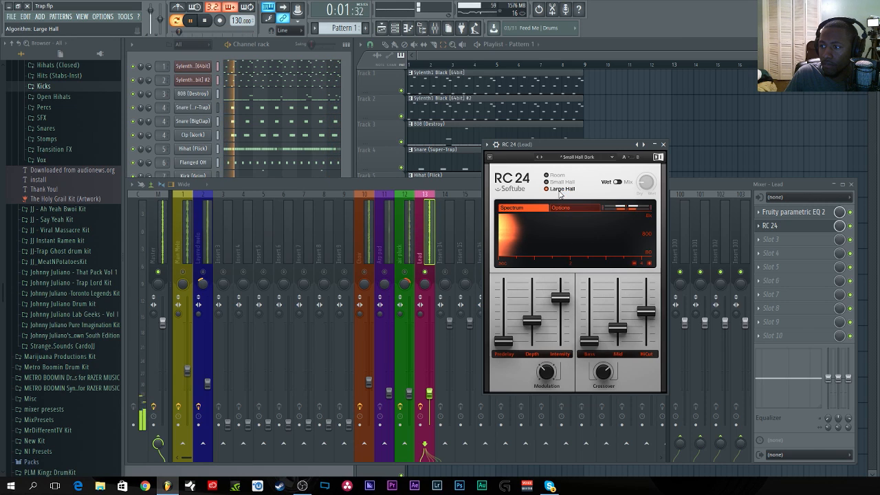
{"action": "left_click", "coordinate": [570, 209]}
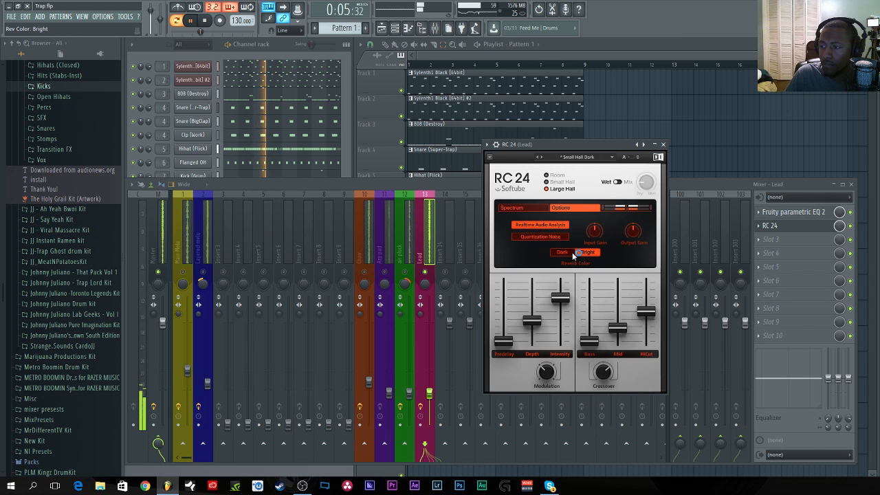
{"action": "left_click_drag", "start_coordinate": [647, 313], "coordinate": [617, 335]}
{"action": "left_click", "coordinate": [773, 226]}
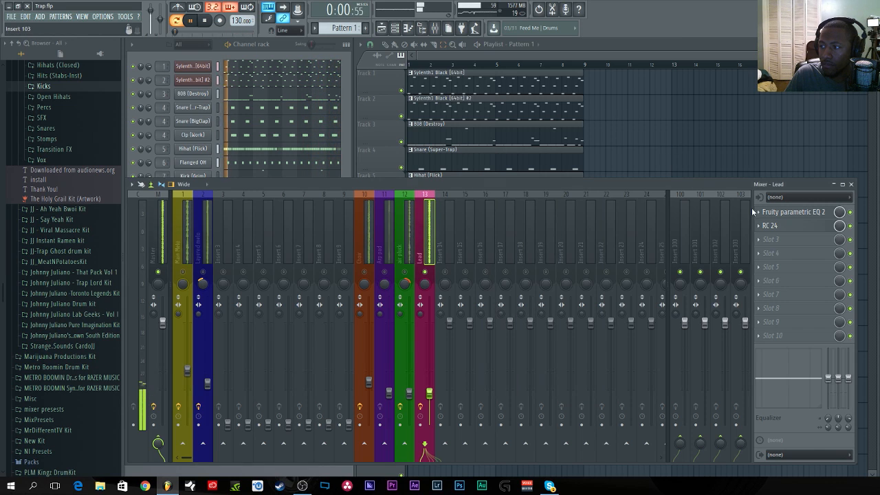
Raise the low-pass band of the Lead's Fruity Parametric EQ 2 to about 11984 Hz and close the EQ.
{"action": "left_click", "coordinate": [784, 212]}
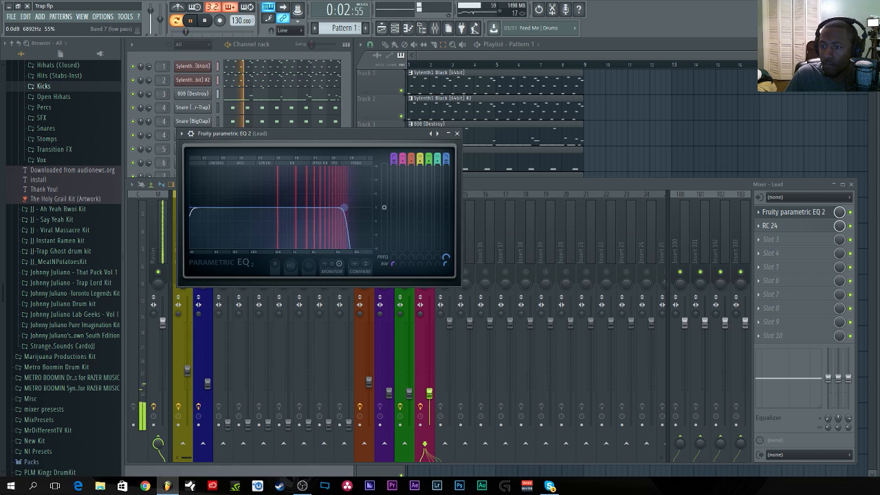
{"action": "left_click_drag", "start_coordinate": [336, 208], "coordinate": [359, 207]}
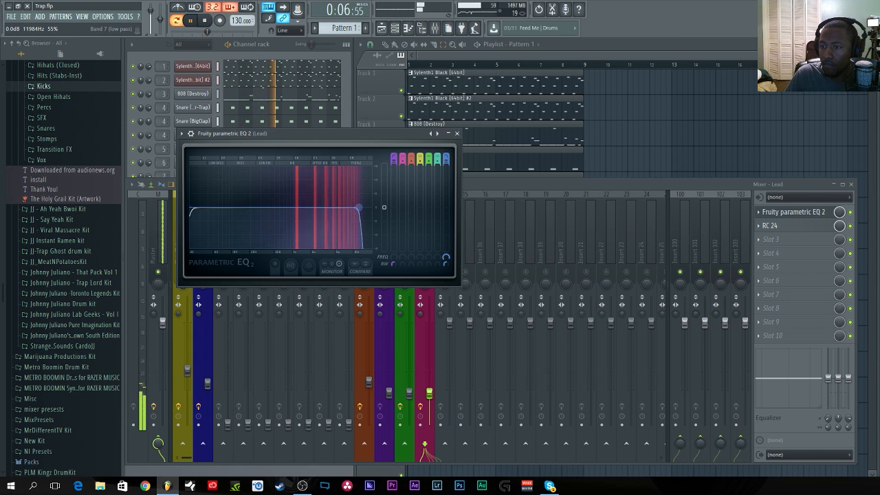
{"action": "left_click", "coordinate": [456, 134]}
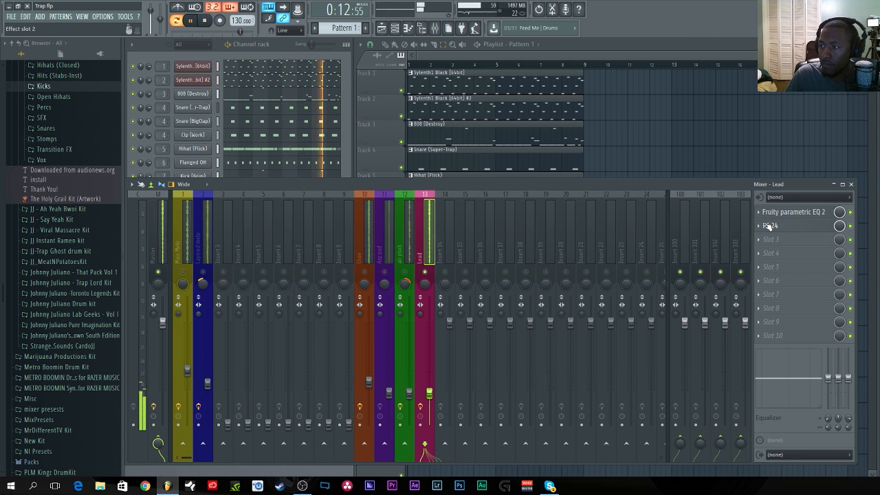
Switch the Lead's RC 24 from Wet to Mix at 70%, compare the sound with the reverb bypassed, and close its window.
{"action": "left_click", "coordinate": [765, 227]}
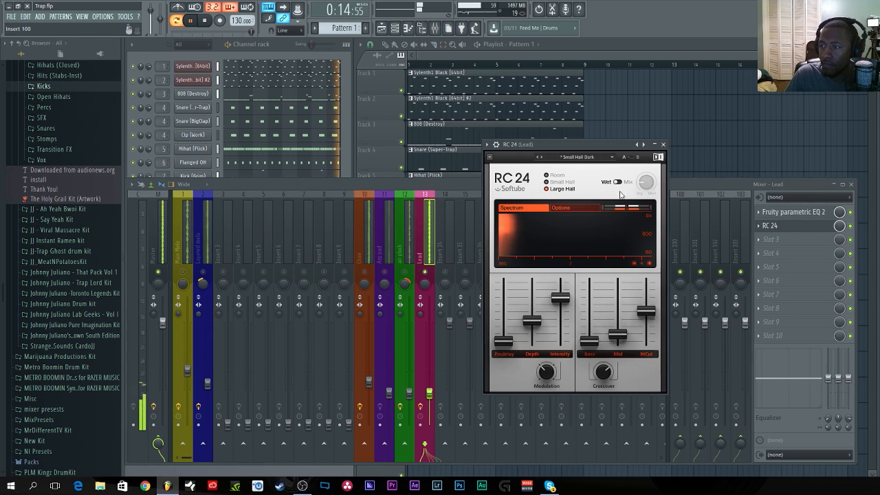
{"action": "left_click_drag", "start_coordinate": [650, 185], "coordinate": [651, 184]}
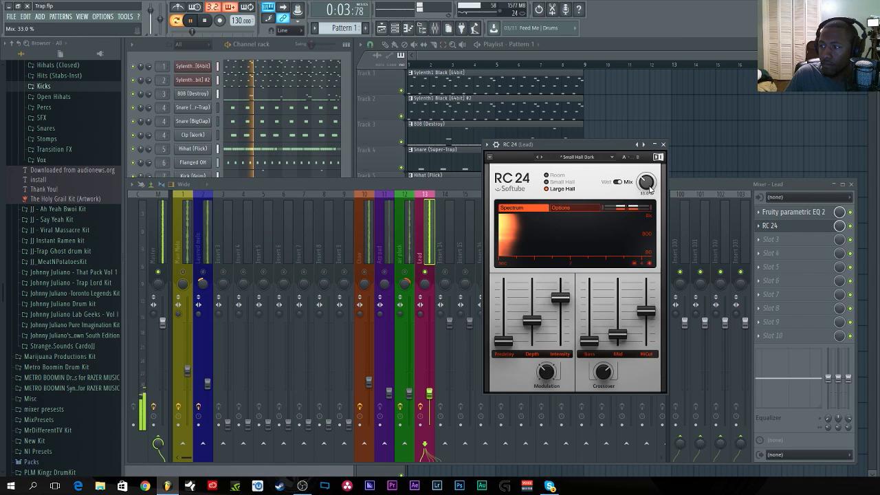
{"action": "scroll", "coordinate": [650, 189], "scroll_direction": "up", "scroll_amount": 2}
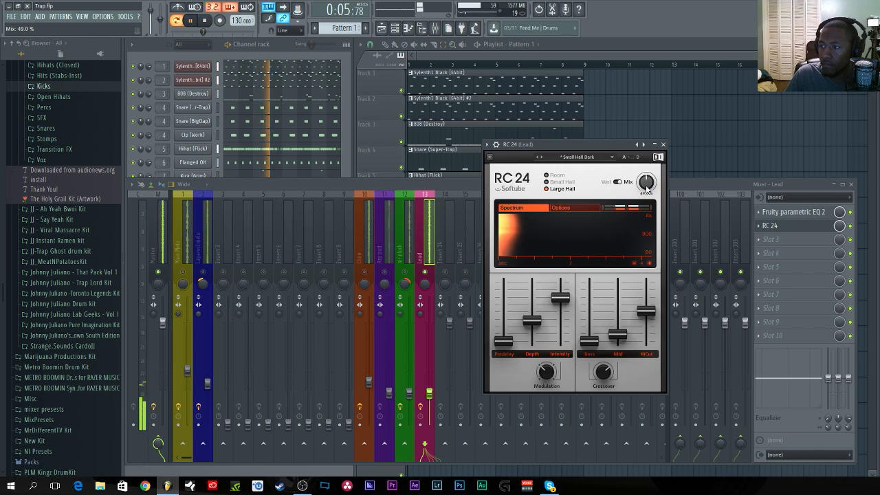
{"action": "scroll", "coordinate": [646, 185], "scroll_direction": "up", "scroll_amount": 2}
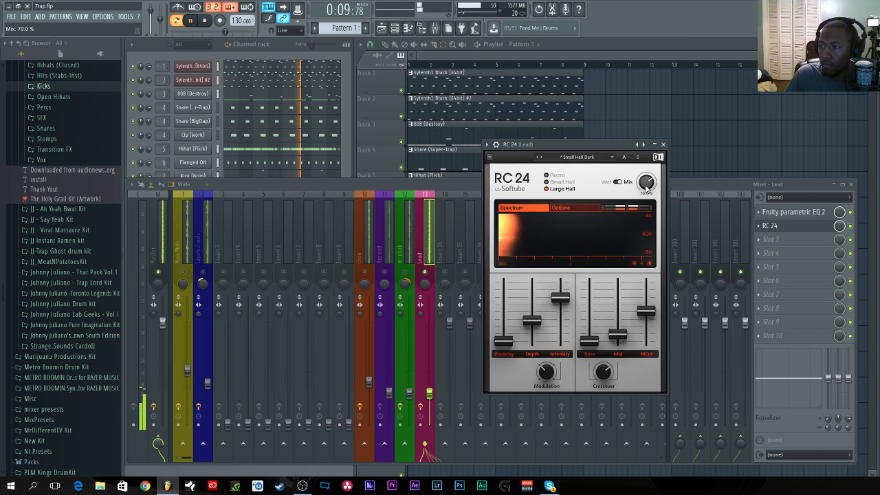
{"action": "left_click", "coordinate": [850, 225]}
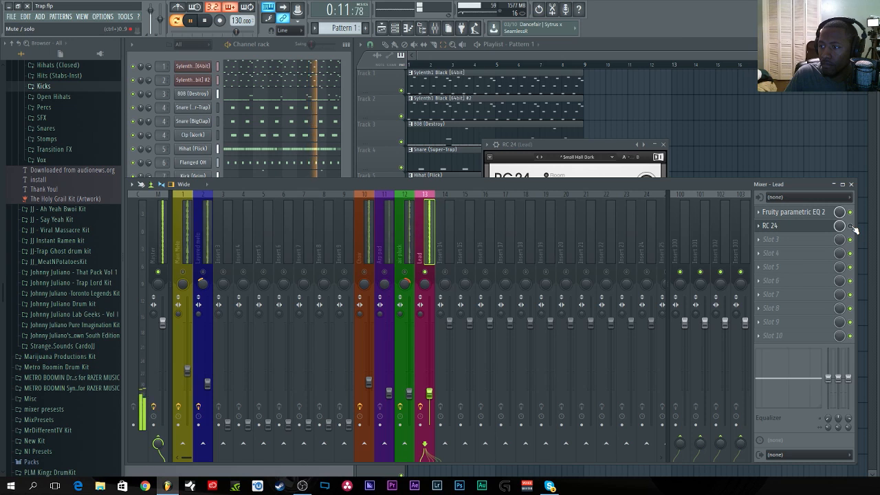
{"action": "left_click", "coordinate": [662, 144]}
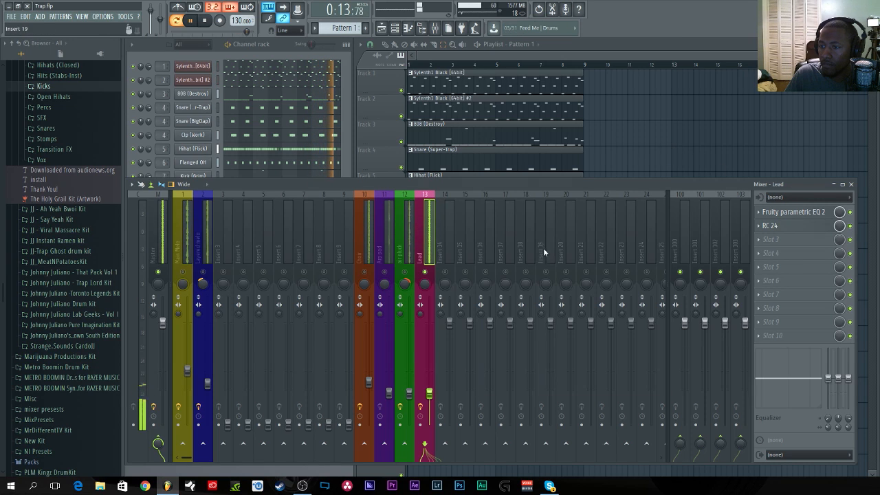
Unsolo the Lead track and raise its fader slightly above the air pluck fader.
{"action": "right_click", "coordinate": [426, 272]}
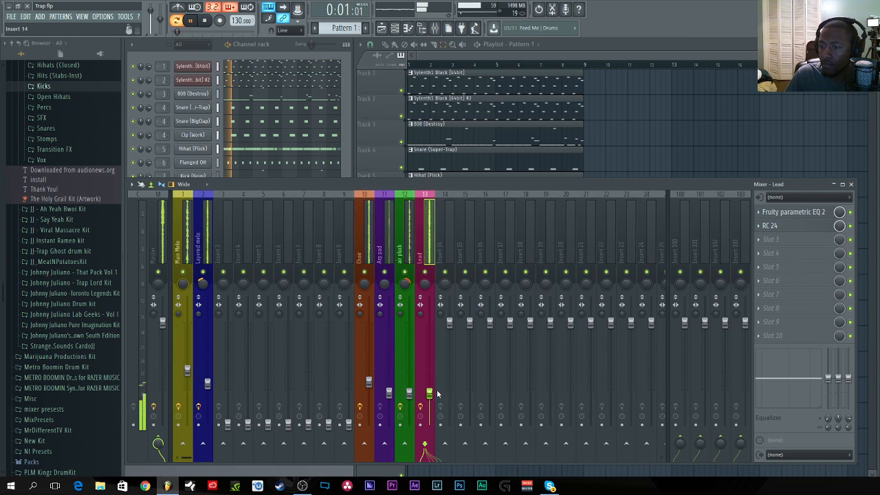
{"action": "left_click_drag", "start_coordinate": [429, 392], "coordinate": [429, 387]}
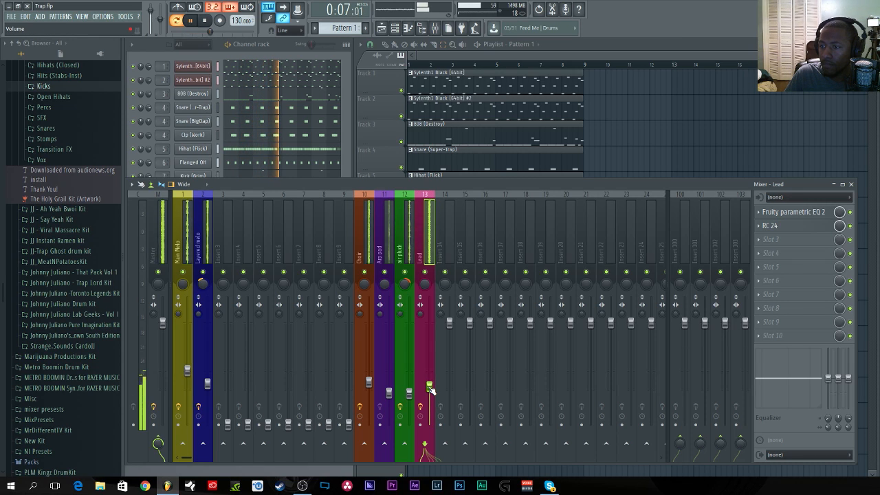
{"action": "left_click_drag", "start_coordinate": [430, 389], "coordinate": [430, 388]}
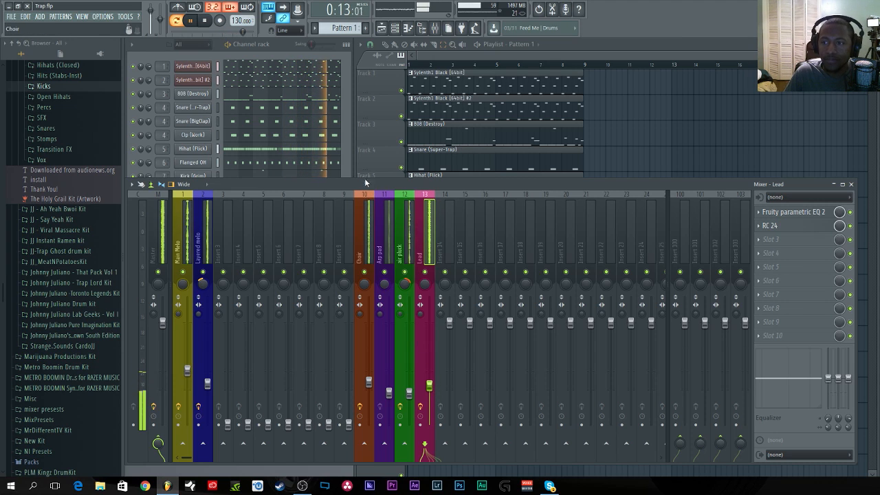
Stop playback and save the project.
{"action": "key", "text": "space"}
{"action": "key", "text": "space"}
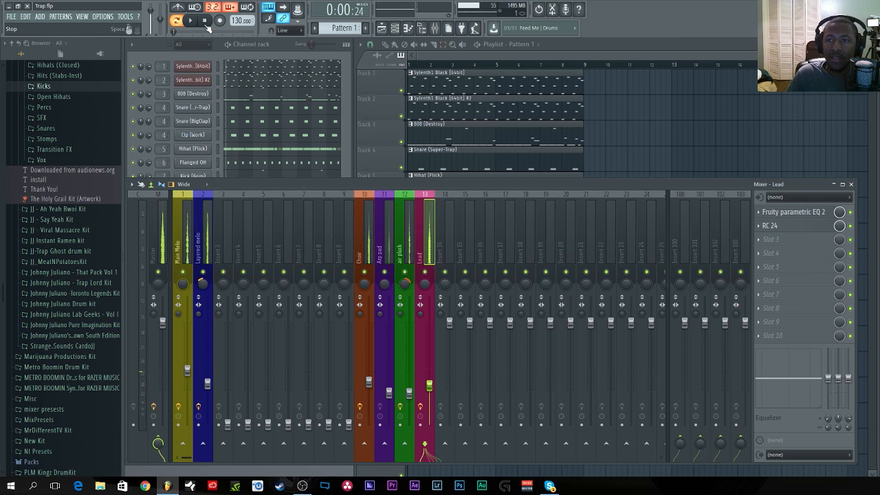
{"action": "left_click", "coordinate": [11, 15]}
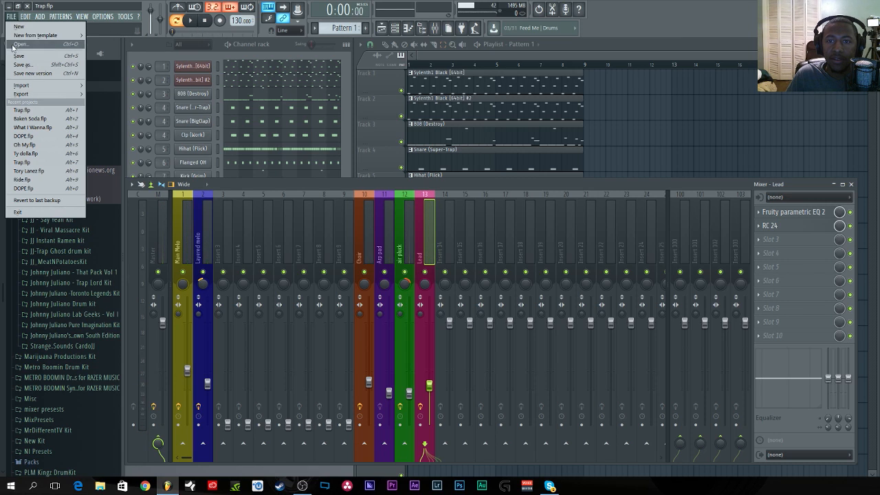
{"action": "left_click", "coordinate": [13, 56]}
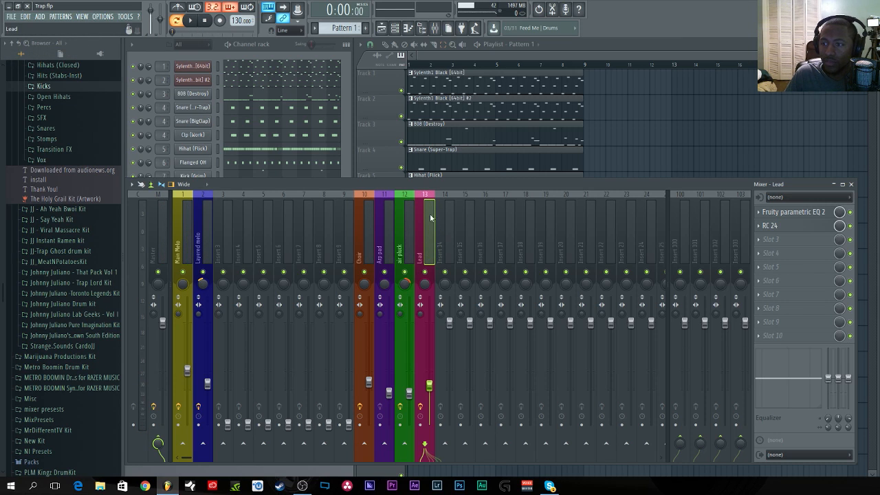
Check the channel rack's mixer routing, start playback and raise the Insert 9 fader level with the Main Melo fader.
{"action": "left_click", "coordinate": [346, 135]}
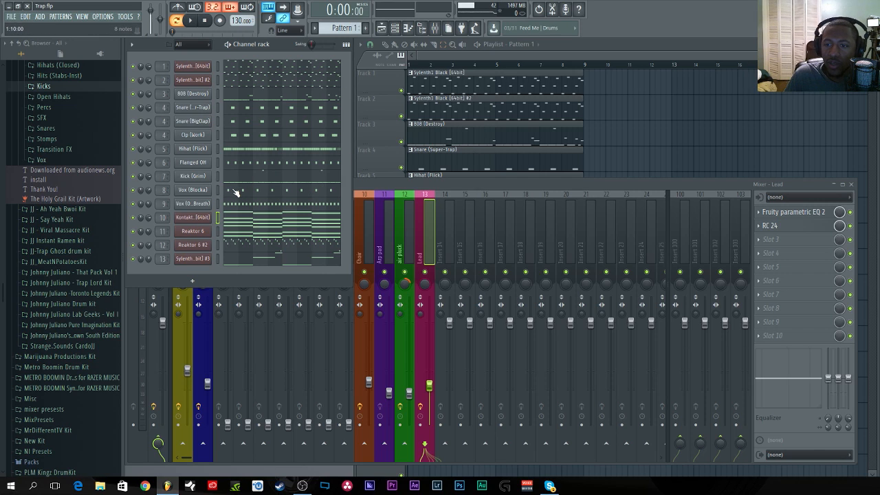
{"action": "left_click", "coordinate": [396, 191]}
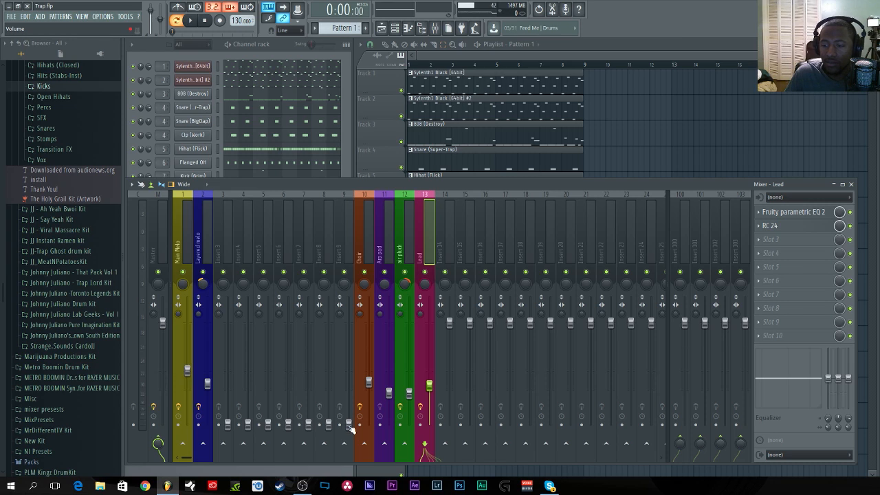
{"action": "key", "text": "space"}
{"action": "left_click_drag", "start_coordinate": [350, 428], "coordinate": [350, 371]}
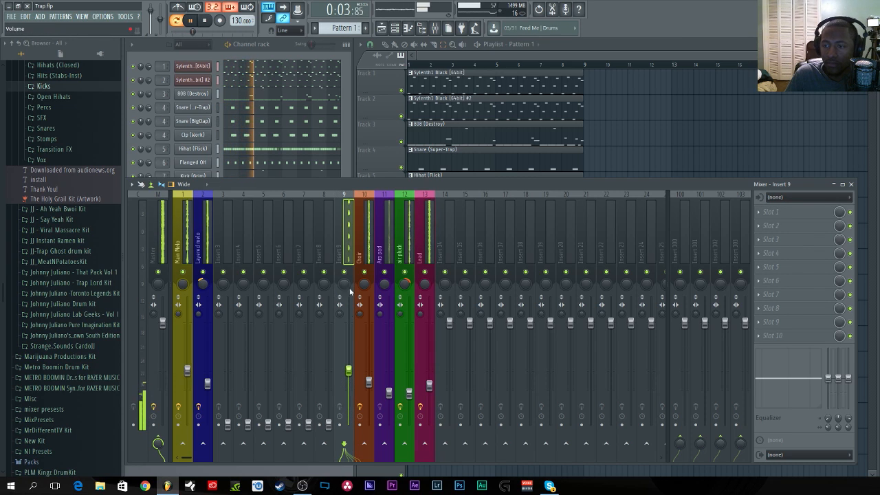
Colour the Insert 9 mixer track dark blue and rename it "Chant".
{"action": "right_click", "coordinate": [349, 227]}
{"action": "left_click", "coordinate": [363, 211]}
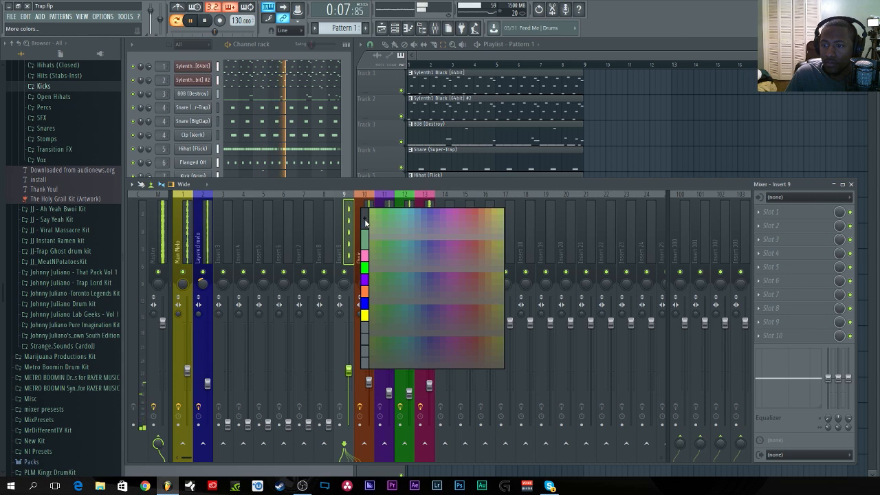
{"action": "left_click", "coordinate": [365, 222]}
{"action": "left_click", "coordinate": [395, 183]}
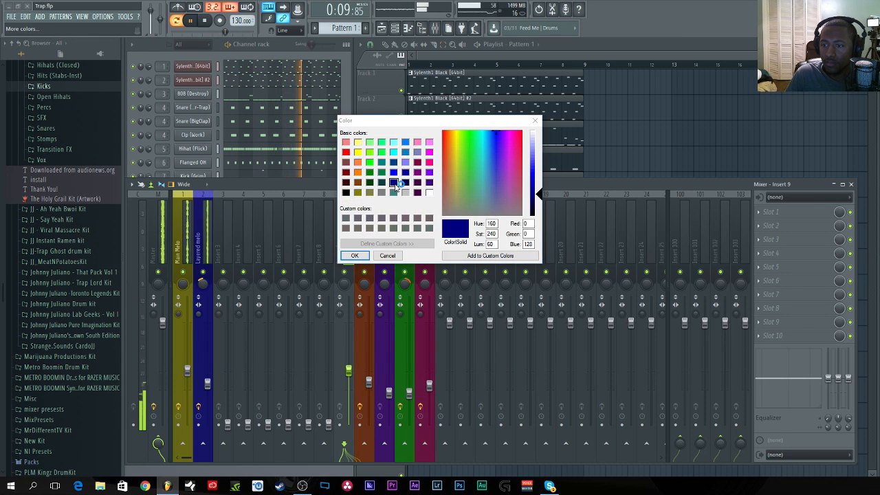
{"action": "left_click", "coordinate": [355, 255]}
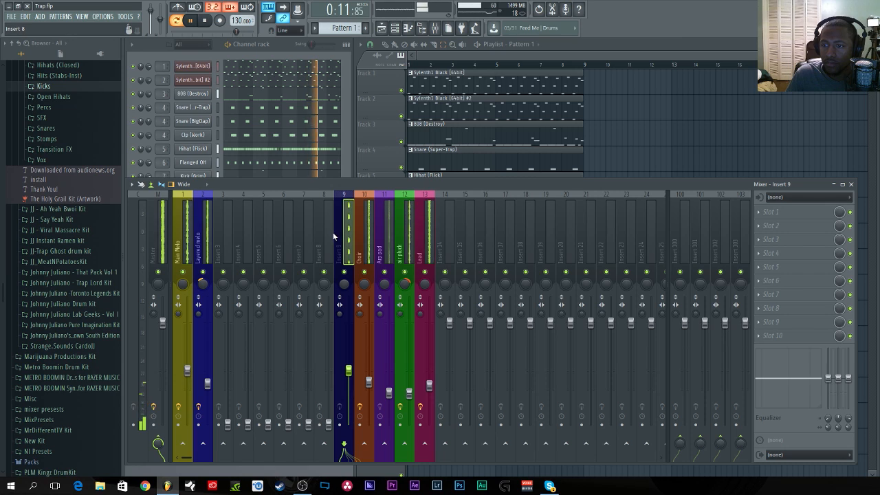
{"action": "right_click", "coordinate": [336, 230]}
{"action": "left_click", "coordinate": [363, 200]}
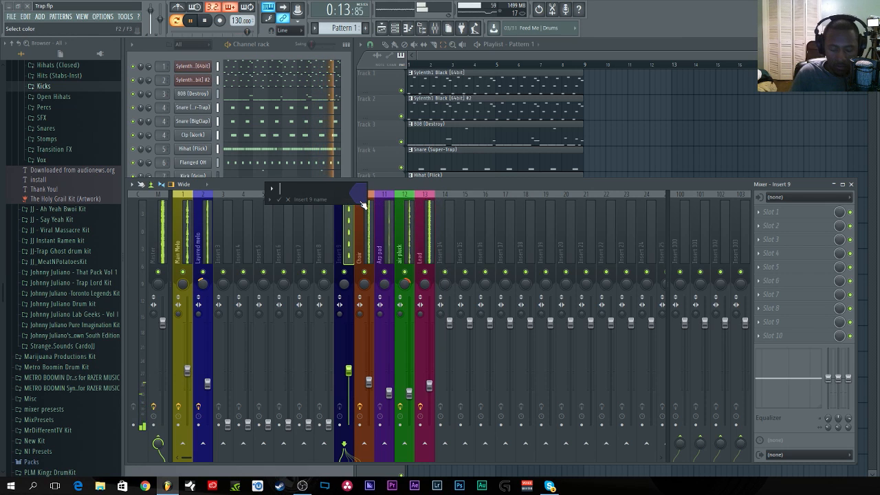
{"action": "type", "text": "Chant"}
{"action": "key", "text": "Return"}
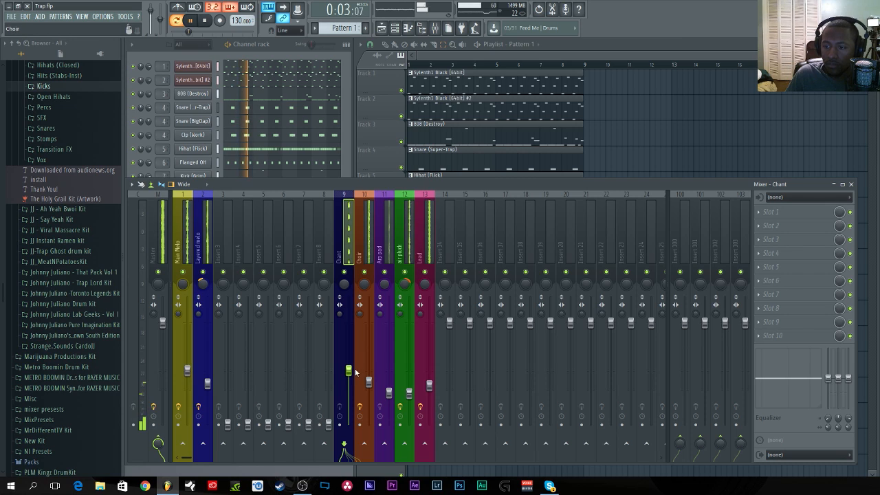
Lower the Chant fader slightly below the Main Melo fader and stop playback.
{"action": "left_click_drag", "start_coordinate": [355, 372], "coordinate": [355, 379]}
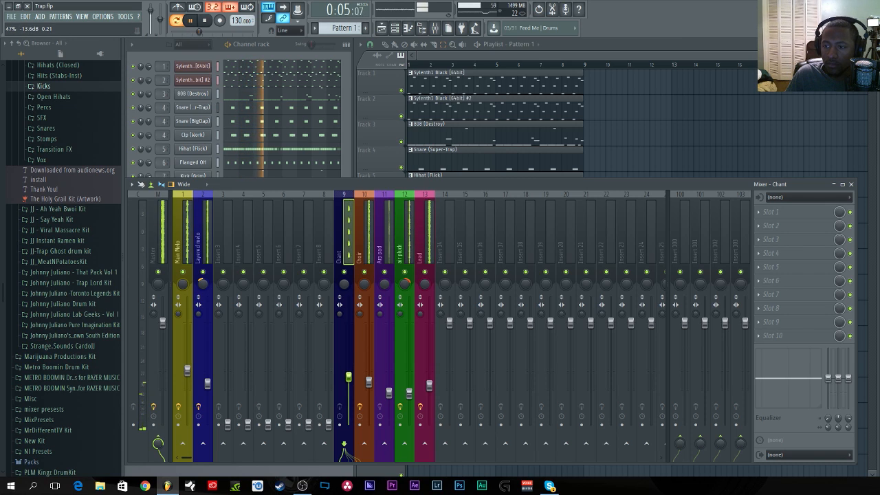
{"action": "key", "text": "space"}
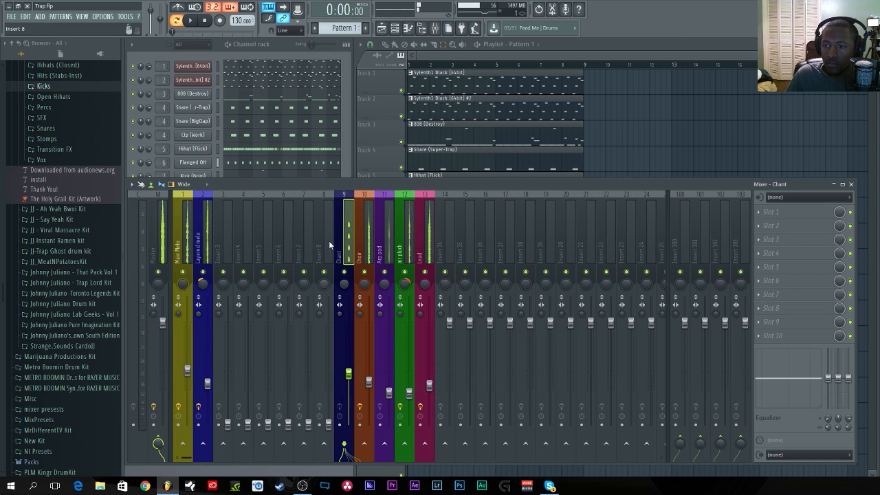
Check the channel rack's routing and raise the Insert 8 fader to about 42% (-15.1 dB) during playback.
{"action": "left_click", "coordinate": [342, 145]}
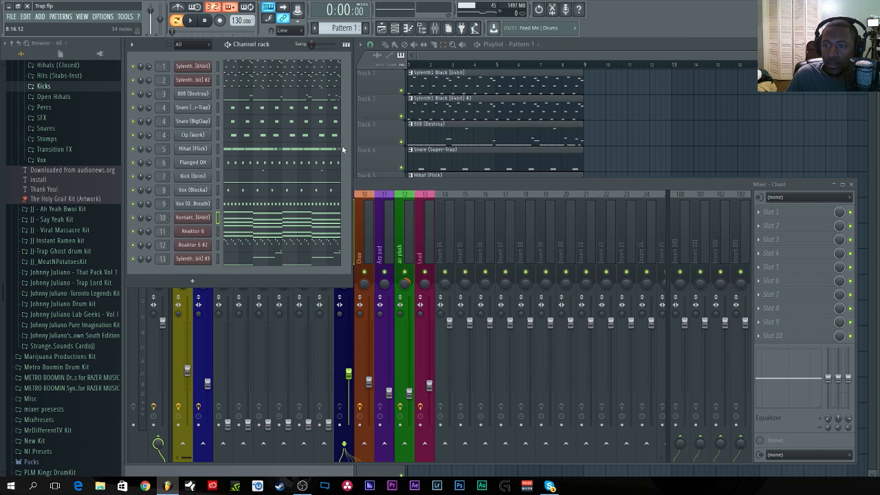
{"action": "left_click", "coordinate": [324, 304]}
{"action": "left_click_drag", "start_coordinate": [328, 424], "coordinate": [329, 380]}
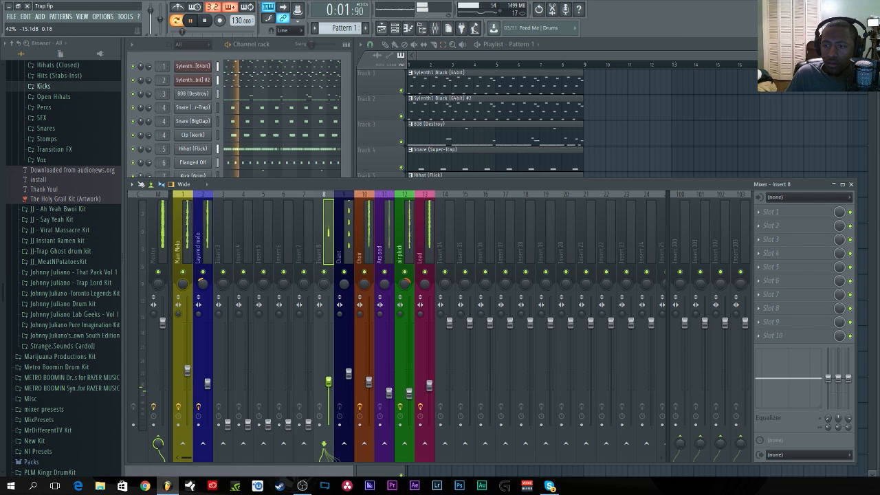
Rename the Insert 8 mixer track as "main chant".
{"action": "right_click", "coordinate": [332, 193]}
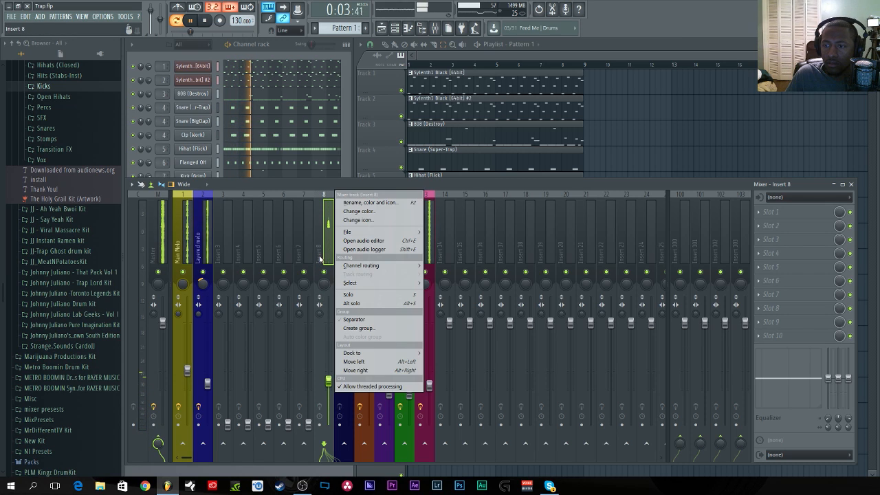
{"action": "left_click", "coordinate": [361, 200]}
{"action": "type", "text": "ma"}
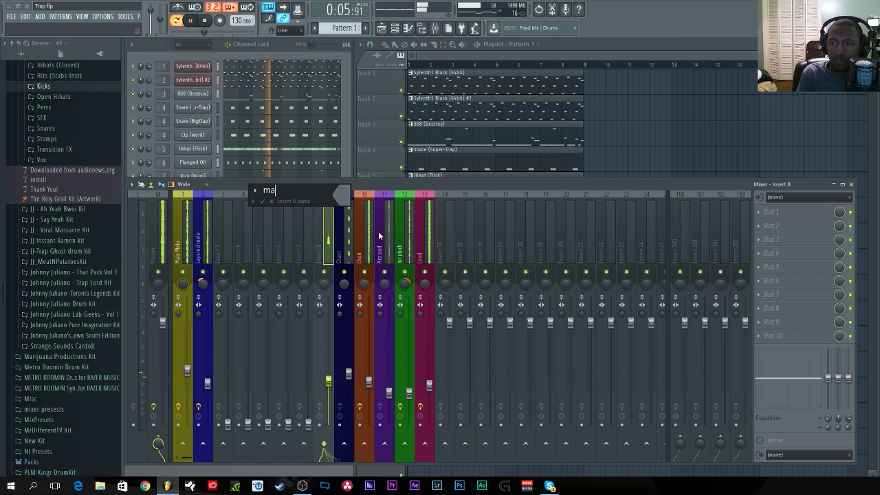
{"action": "type", "text": "in chant"}
{"action": "key", "text": "Return"}
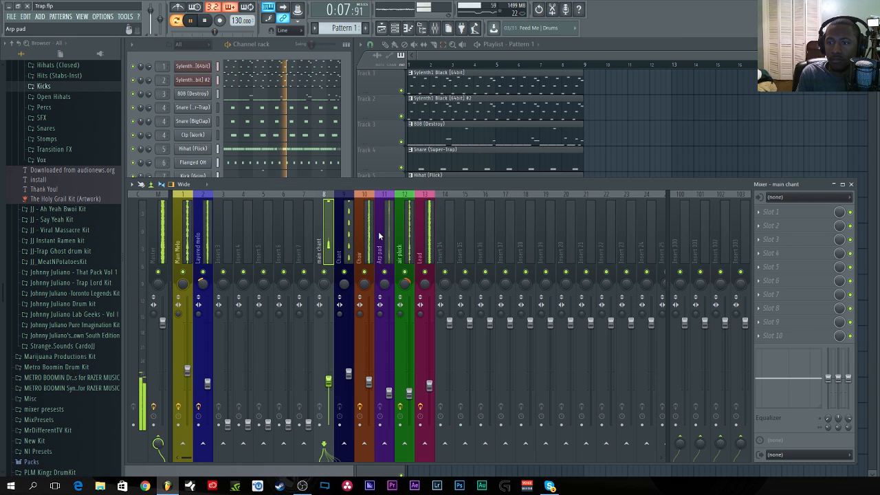
Colour the main chant mixer track cyan using the basic colour palette.
{"action": "right_click", "coordinate": [320, 206]}
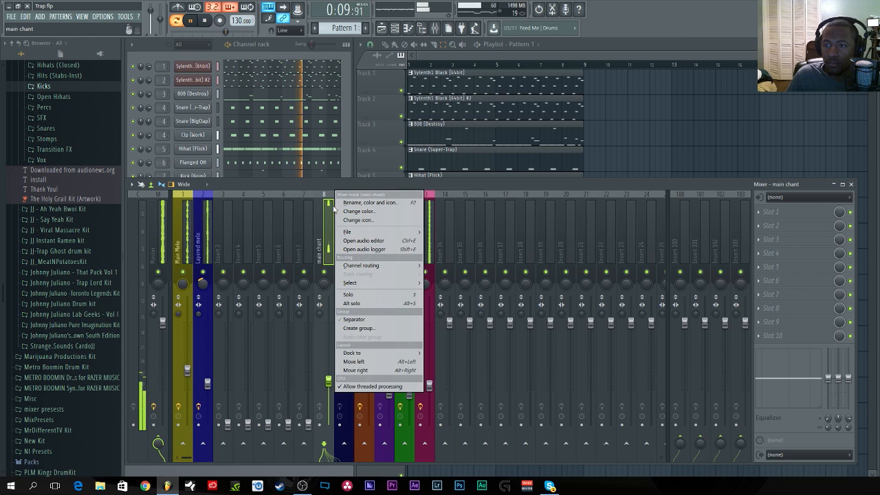
{"action": "left_click", "coordinate": [354, 212]}
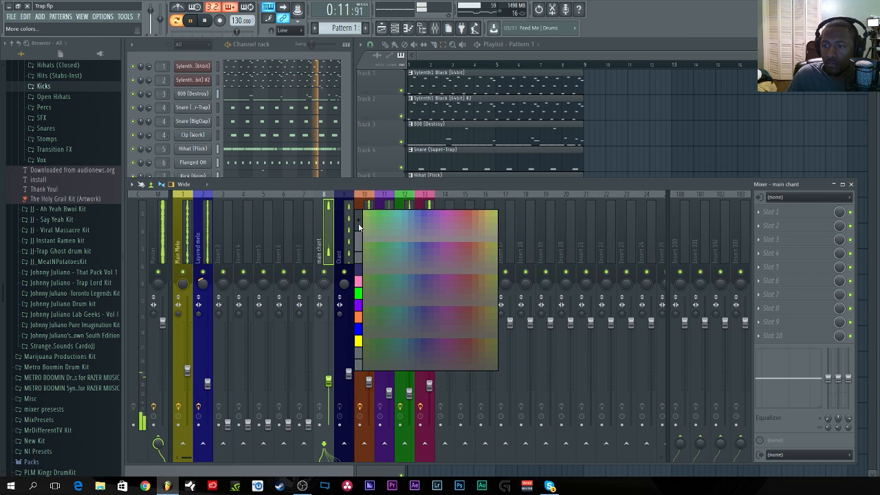
{"action": "left_click", "coordinate": [358, 224]}
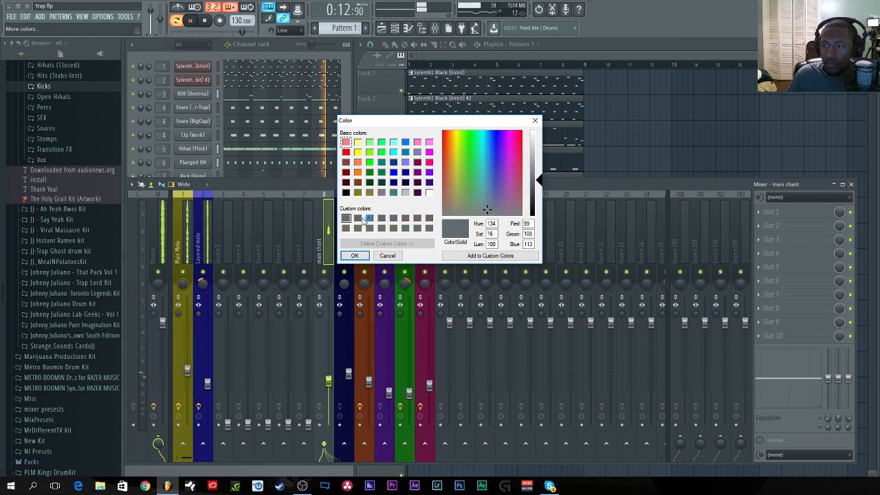
{"action": "left_click", "coordinate": [357, 163]}
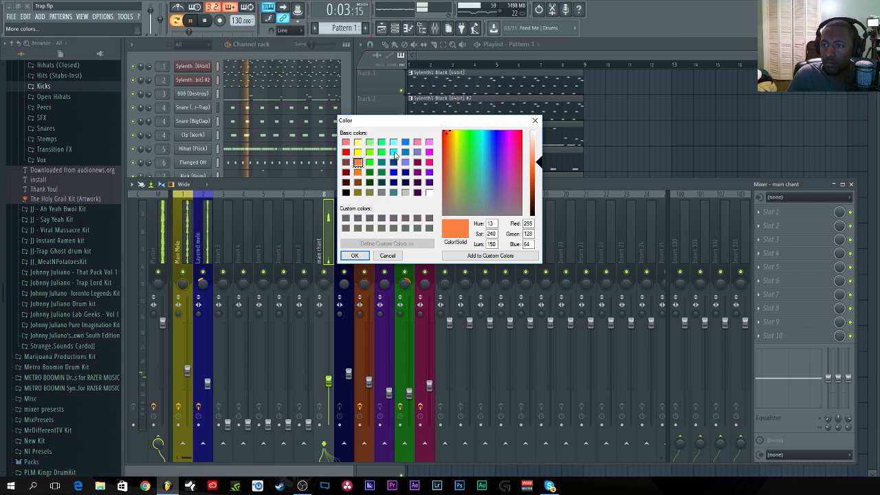
{"action": "double_click", "coordinate": [394, 151]}
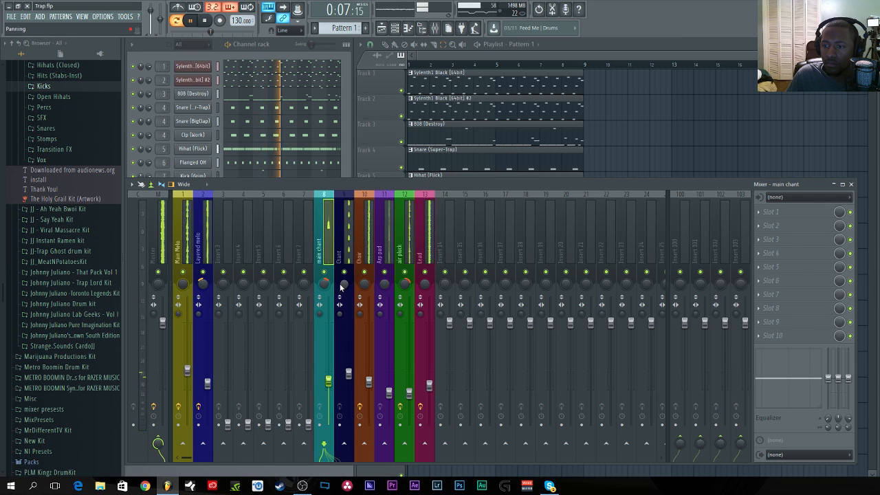
Pan Chant slightly right and main chant slightly left, and lower the main chant fader to about the Arp pad fader's level.
{"action": "left_click", "coordinate": [343, 284]}
{"action": "left_click_drag", "start_coordinate": [343, 284], "coordinate": [324, 292]}
{"action": "mouse_move", "coordinate": [329, 381]}
{"action": "left_mouse_down"}
{"action": "mouse_move", "coordinate": [349, 374]}
{"action": "mouse_move", "coordinate": [329, 393]}
{"action": "left_mouse_up"}
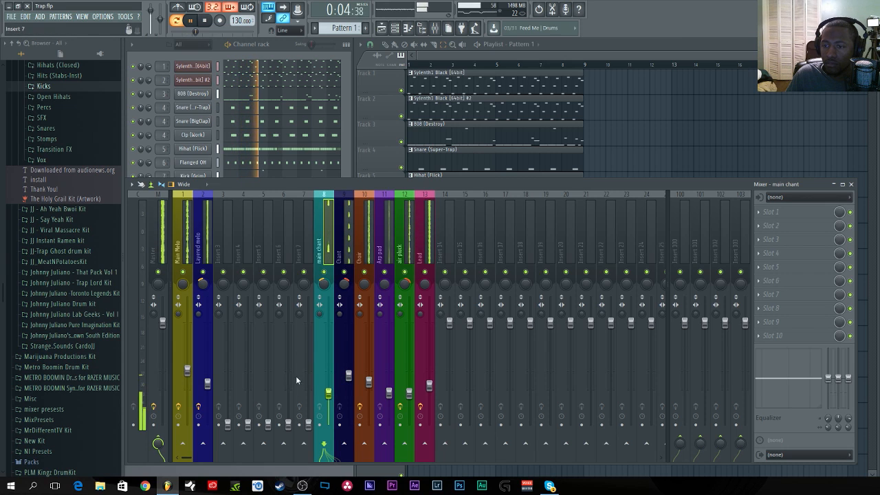
Try Insert 7 at about 43%, and raise the Insert 6 fader to the main chant fader's level and pan it 25% right.
{"action": "left_click", "coordinate": [309, 425]}
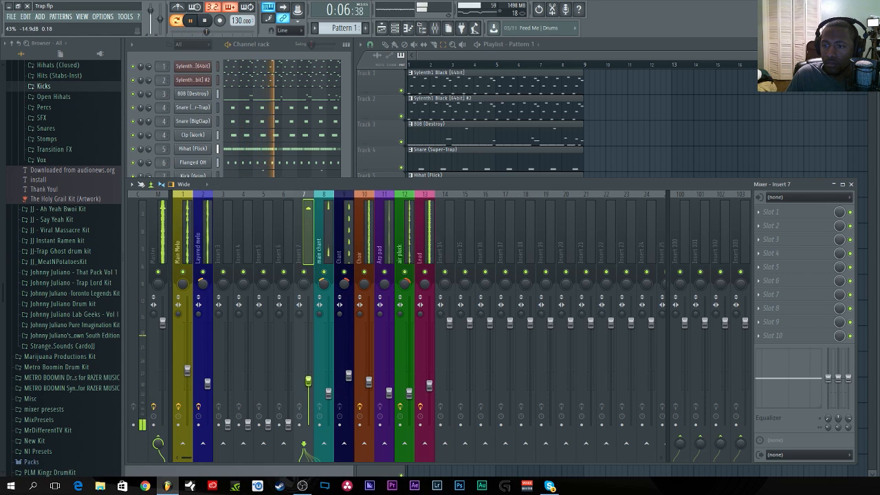
{"action": "left_click_drag", "start_coordinate": [288, 424], "coordinate": [288, 394]}
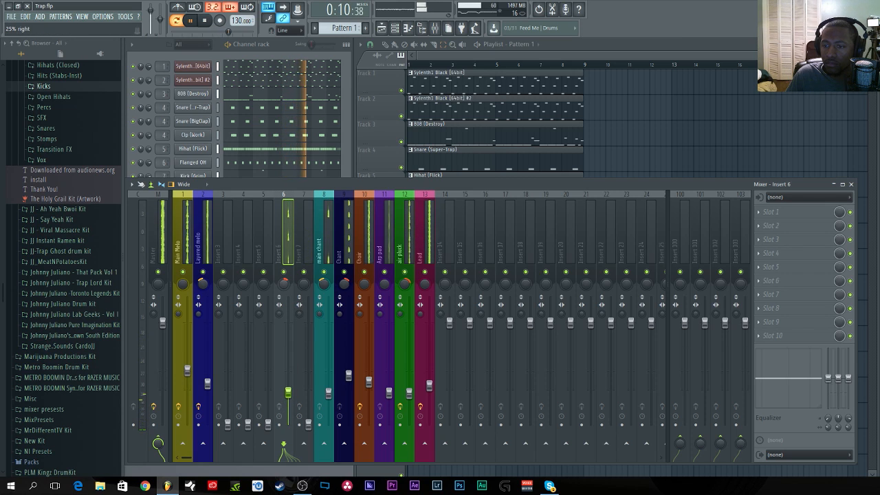
{"action": "key", "text": "space"}
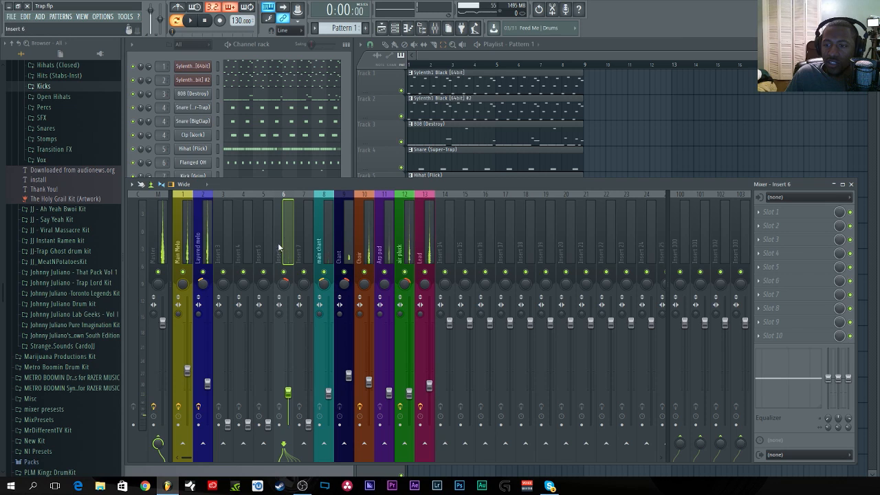
Rename the Insert 6 mixer track as "Cym" and colour it lime green.
{"action": "right_click", "coordinate": [279, 248]}
{"action": "left_click", "coordinate": [305, 208]}
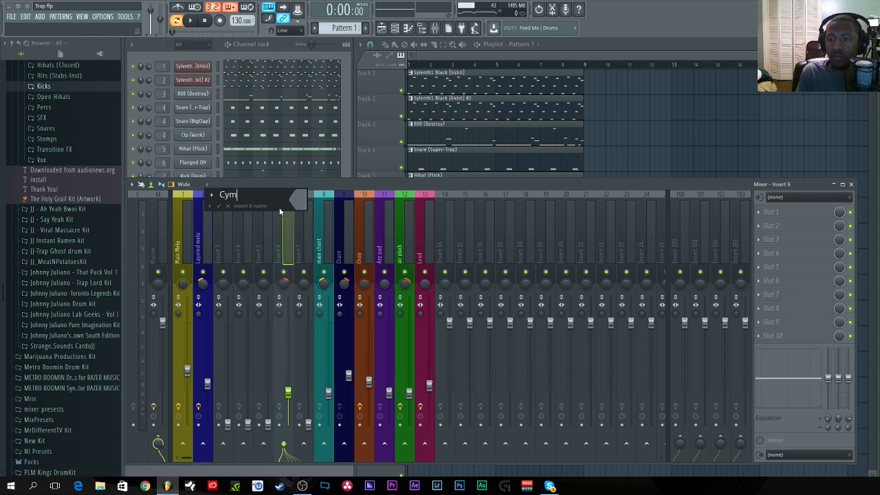
{"action": "left_click", "coordinate": [297, 201]}
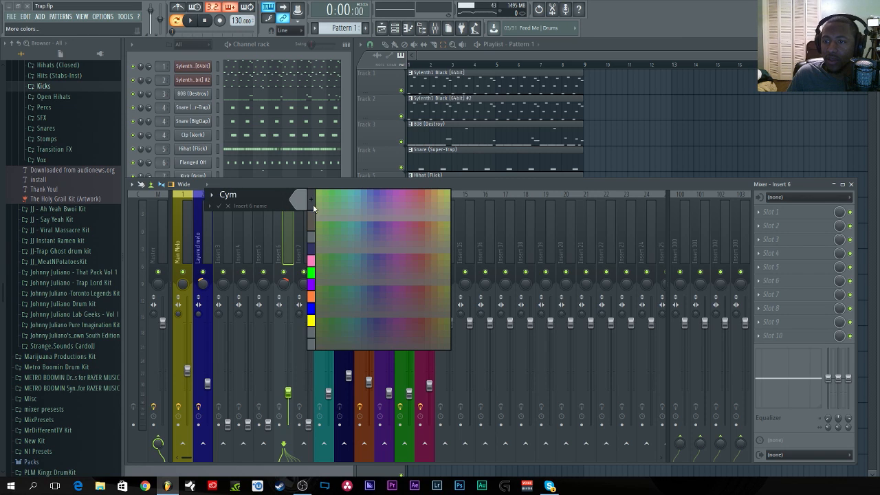
{"action": "left_click", "coordinate": [313, 207]}
{"action": "left_click", "coordinate": [369, 152]}
{"action": "key", "text": "Return"}
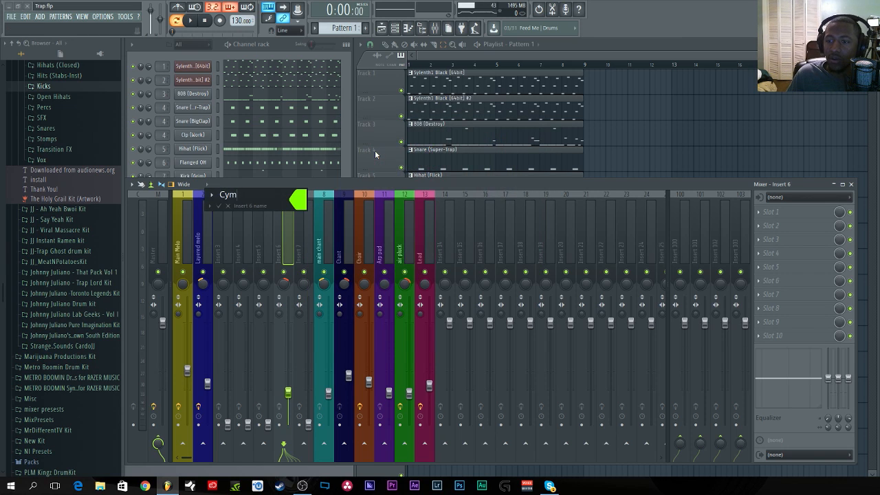
{"action": "key", "text": "Return"}
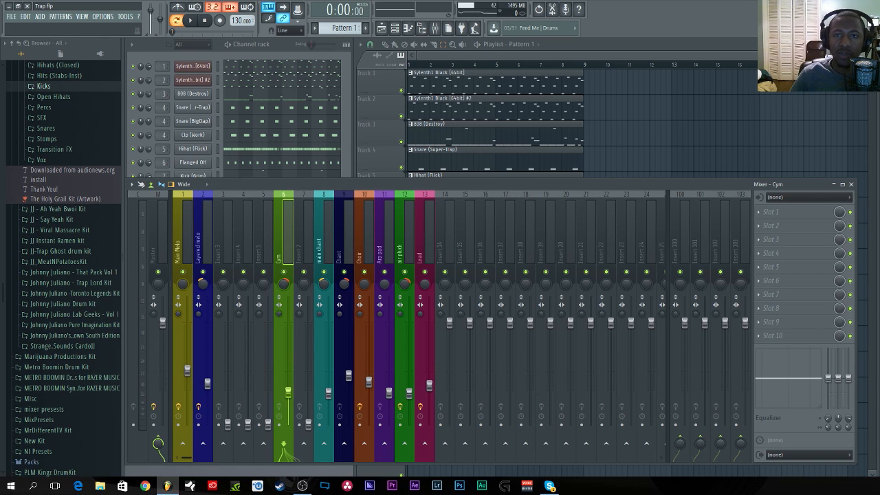
Save the project under its existing file name.
{"action": "left_click", "coordinate": [12, 15]}
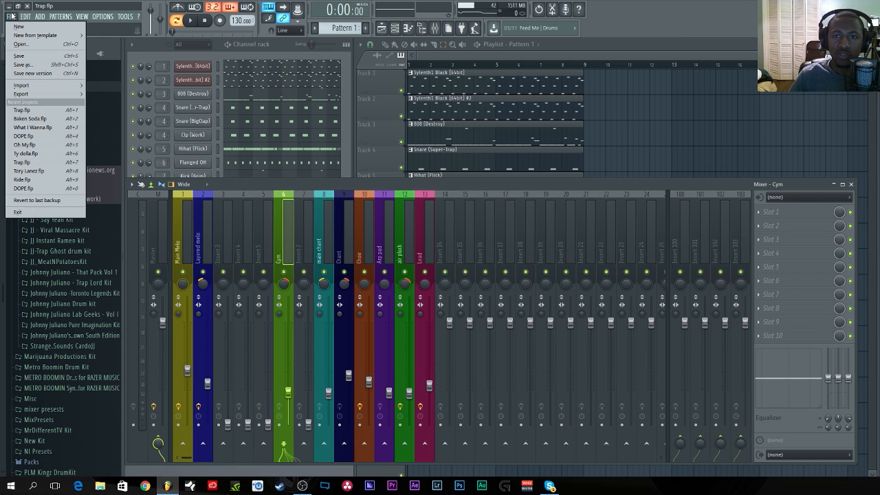
{"action": "left_click", "coordinate": [29, 55]}
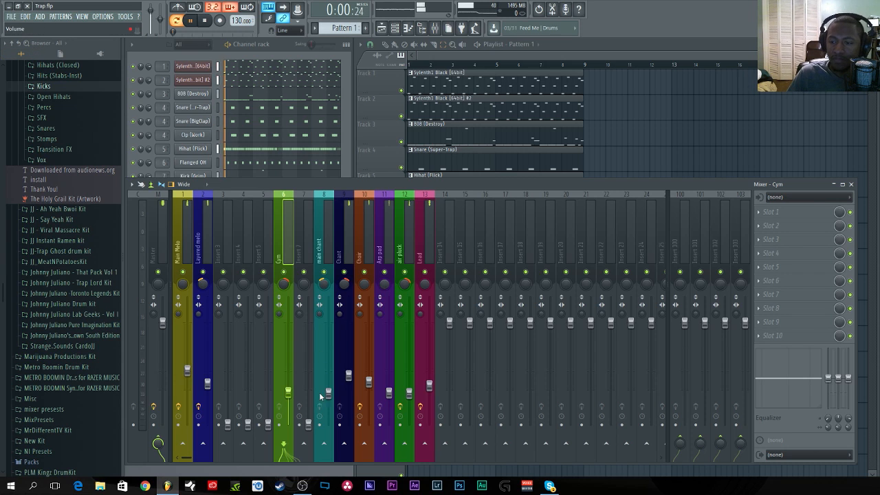
Raise the Cym fader to about 36% (-17.3 dB) and the Insert 5 fader to about 34% (-18.1 dB) during playback.
{"action": "left_click_drag", "start_coordinate": [289, 394], "coordinate": [292, 389]}
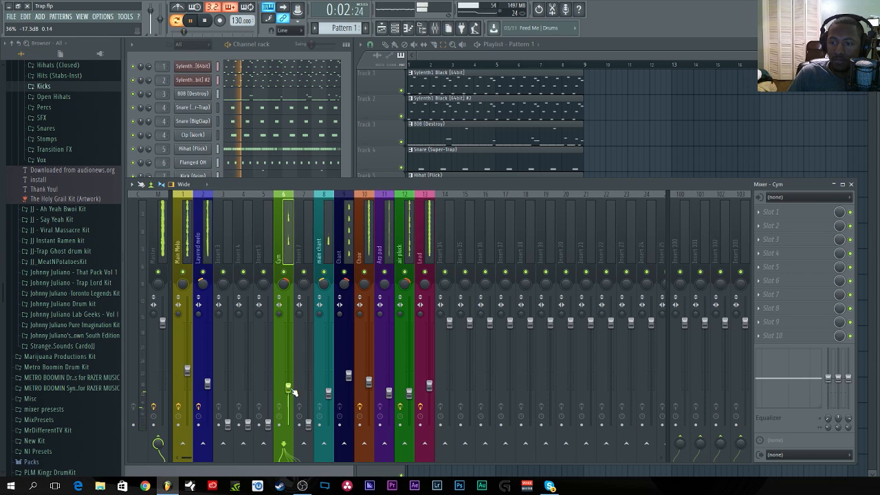
{"action": "left_click_drag", "start_coordinate": [267, 425], "coordinate": [267, 390]}
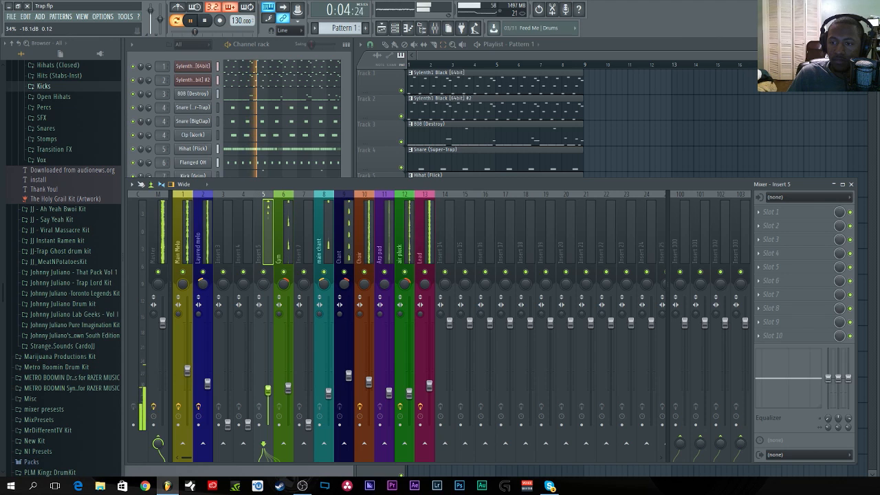
Rename the Insert 5 mixer track as "Hi Hats" and colour it magenta.
{"action": "right_click", "coordinate": [264, 246]}
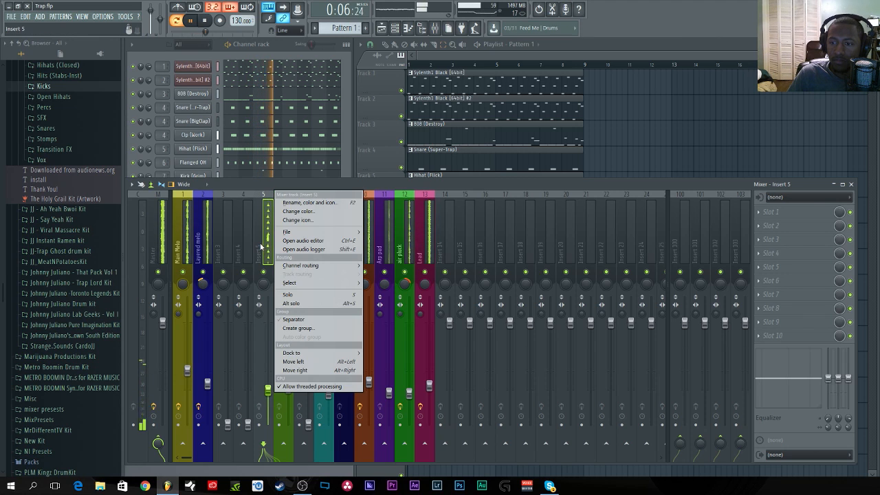
{"action": "left_click", "coordinate": [316, 200]}
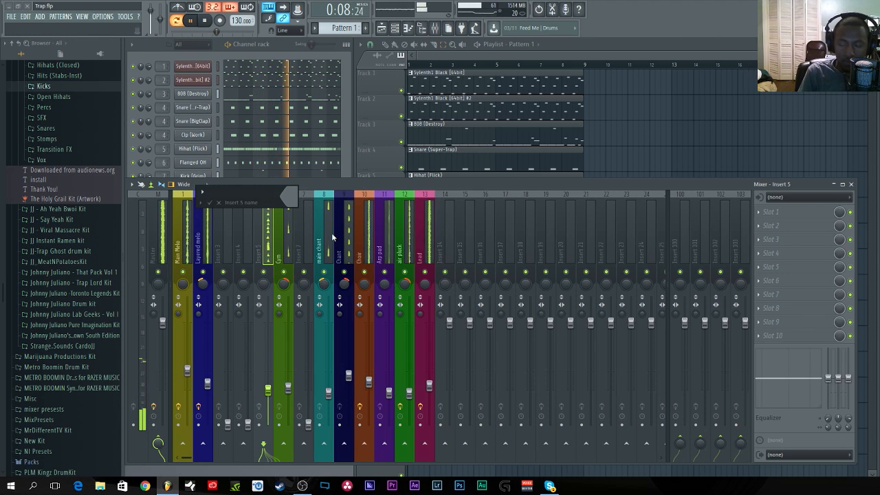
{"action": "type", "text": "Hi Hats"}
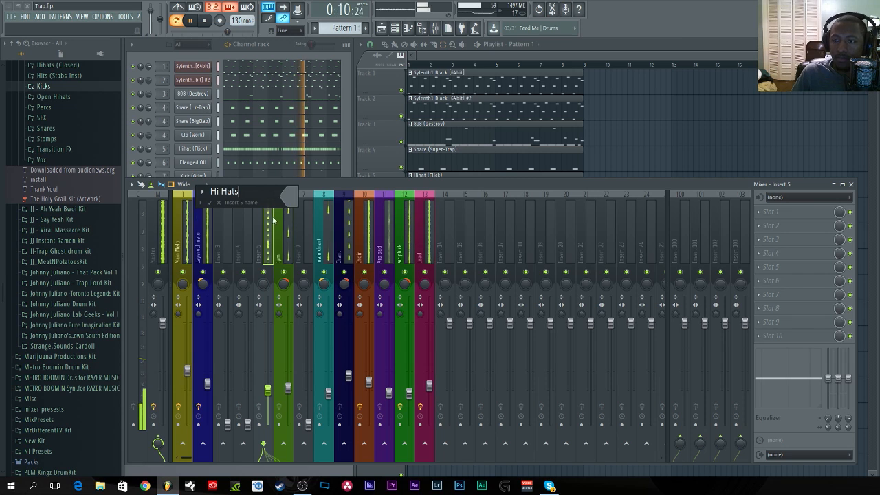
{"action": "left_click", "coordinate": [287, 200]}
{"action": "left_click", "coordinate": [301, 196]}
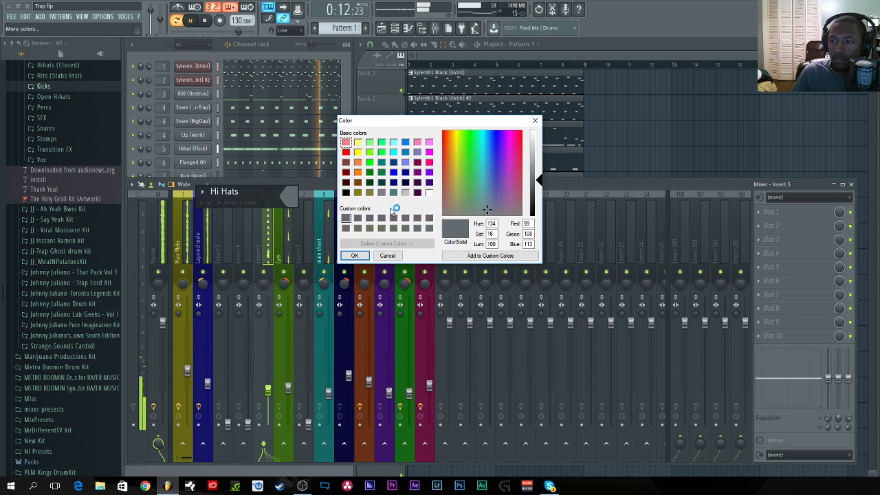
{"action": "left_click", "coordinate": [429, 152]}
{"action": "left_click", "coordinate": [355, 255]}
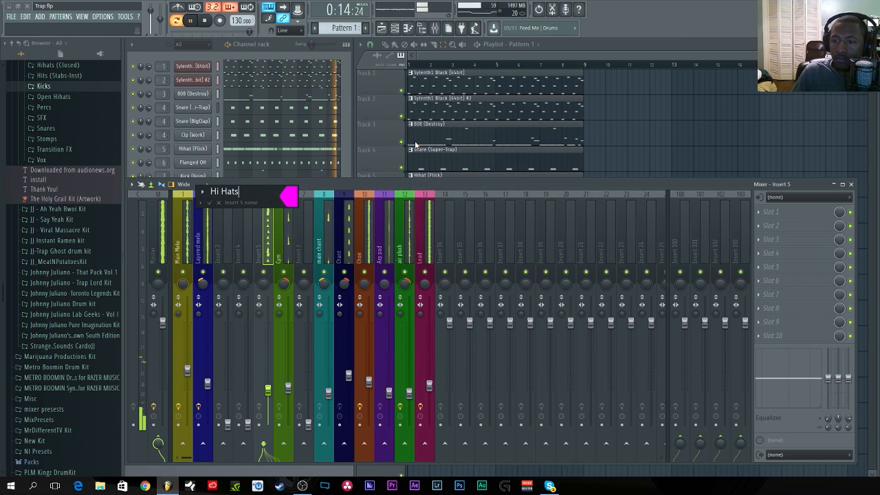
{"action": "key", "text": "Return"}
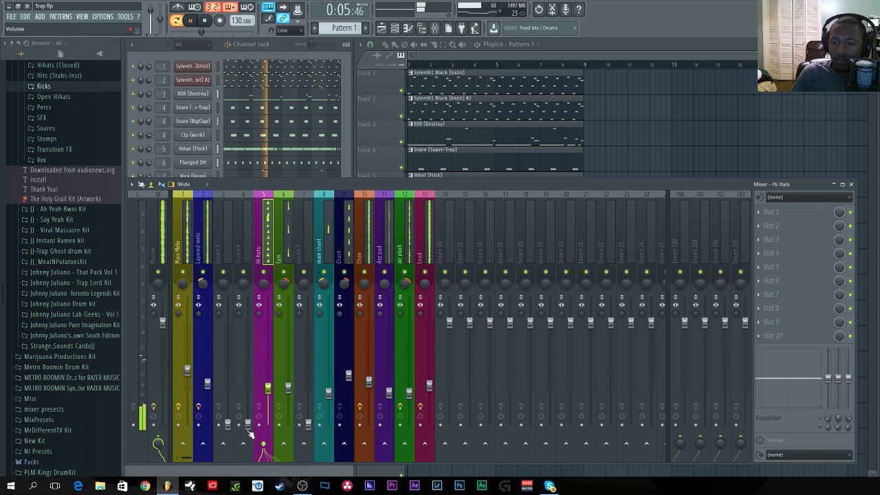
Raise the Insert 4 fader to slightly below the Hi Hats fader and rename the track as "Snare and Clap".
{"action": "left_click_drag", "start_coordinate": [248, 423], "coordinate": [248, 398]}
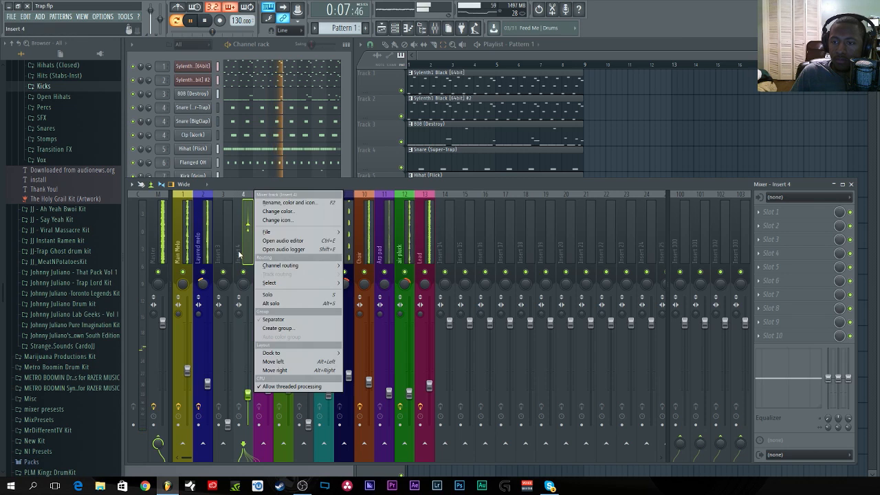
{"action": "right_click", "coordinate": [252, 191]}
{"action": "left_click", "coordinate": [273, 200]}
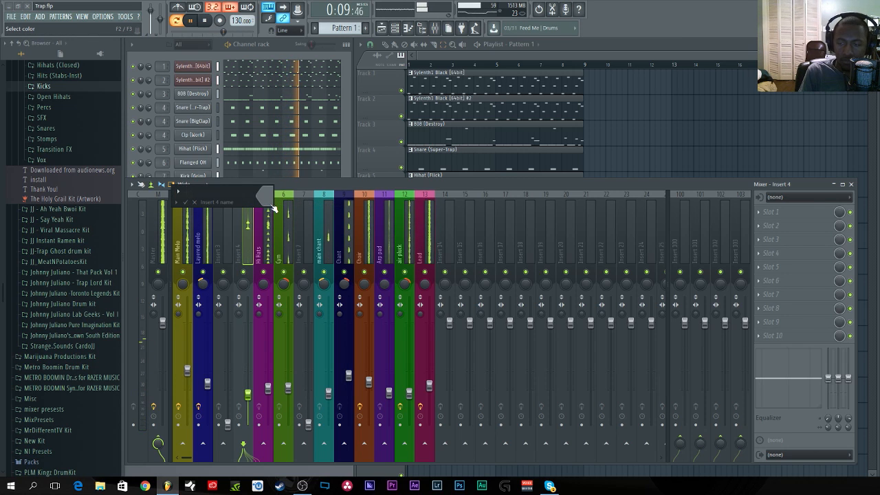
{"action": "type", "text": "CS"}
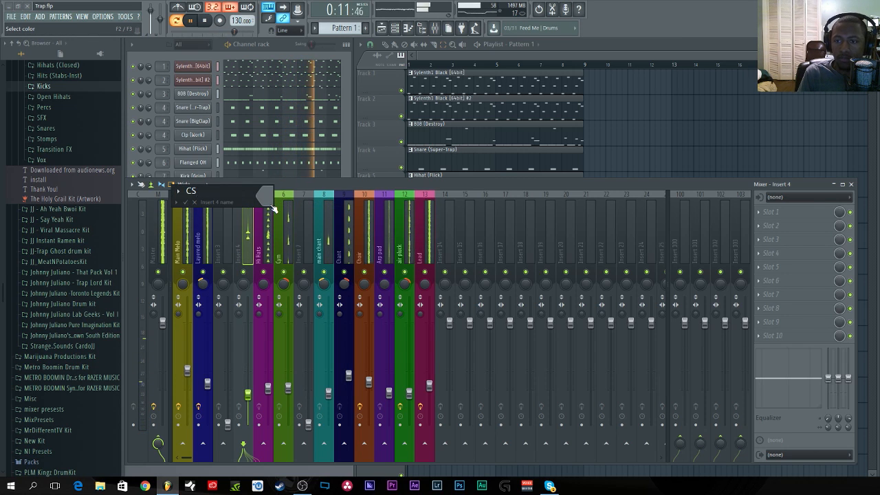
{"action": "key", "text": "BackSpace"}
{"action": "type", "text": "Snare and Clap"}
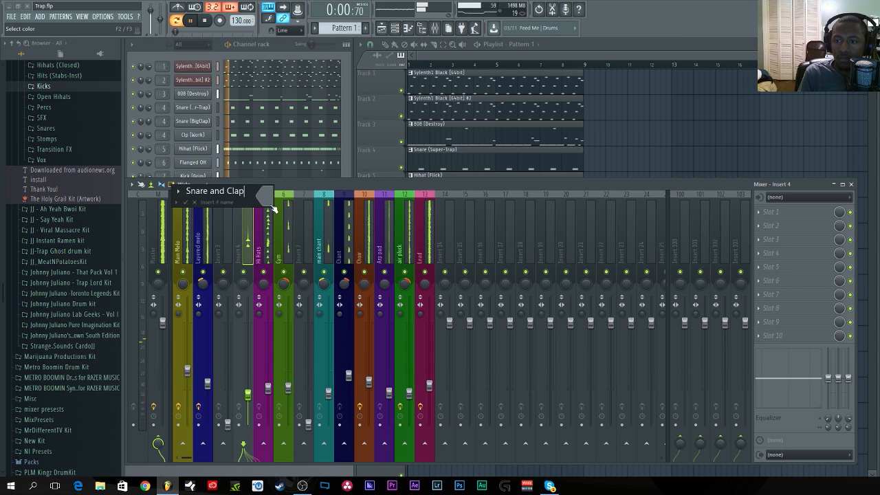
{"action": "key", "text": "Return"}
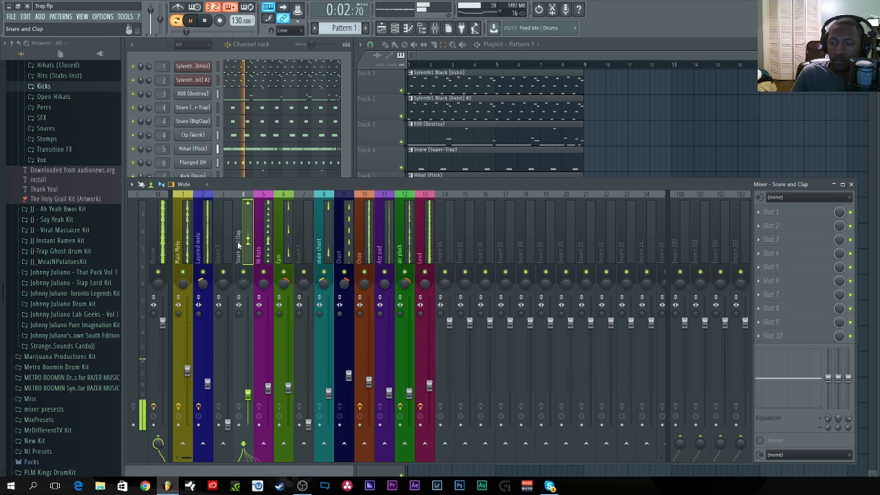
Colour the Snare and Clap mixer track light blue-violet.
{"action": "right_click", "coordinate": [252, 200]}
{"action": "left_click", "coordinate": [269, 204]}
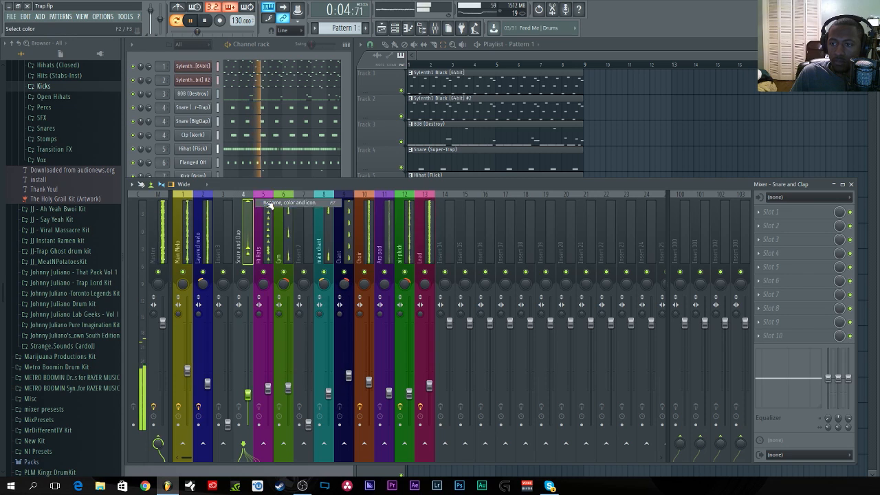
{"action": "left_click", "coordinate": [255, 191]}
{"action": "left_click", "coordinate": [350, 190]}
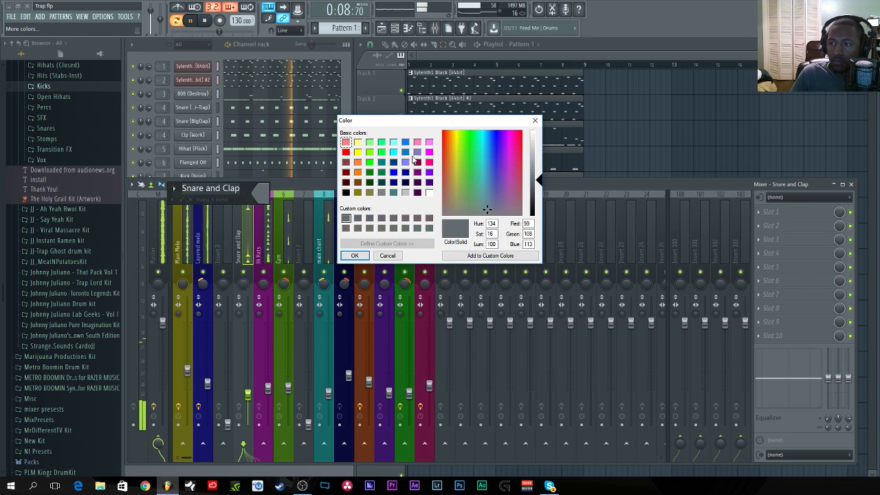
{"action": "left_click", "coordinate": [406, 163]}
{"action": "key", "text": "Return"}
{"action": "key", "text": "Return"}
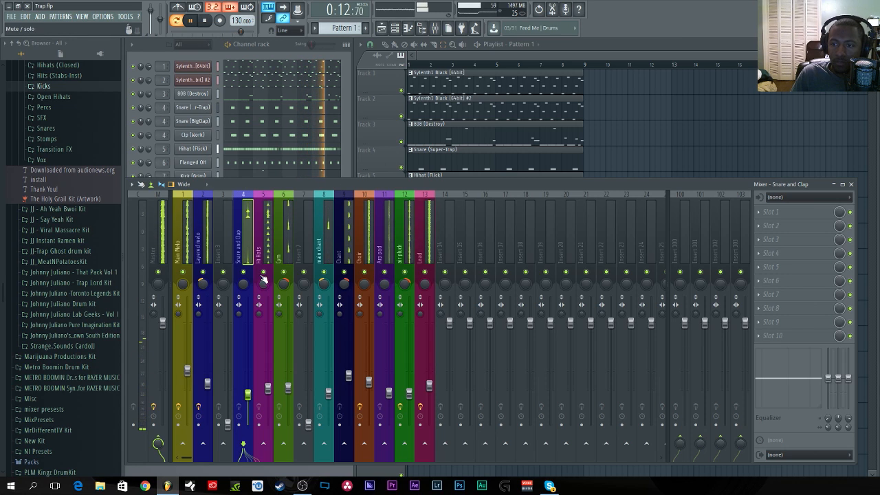
Colour the Snare and Clap mixer track dark red.
{"action": "right_click", "coordinate": [255, 193]}
{"action": "left_click", "coordinate": [271, 204]}
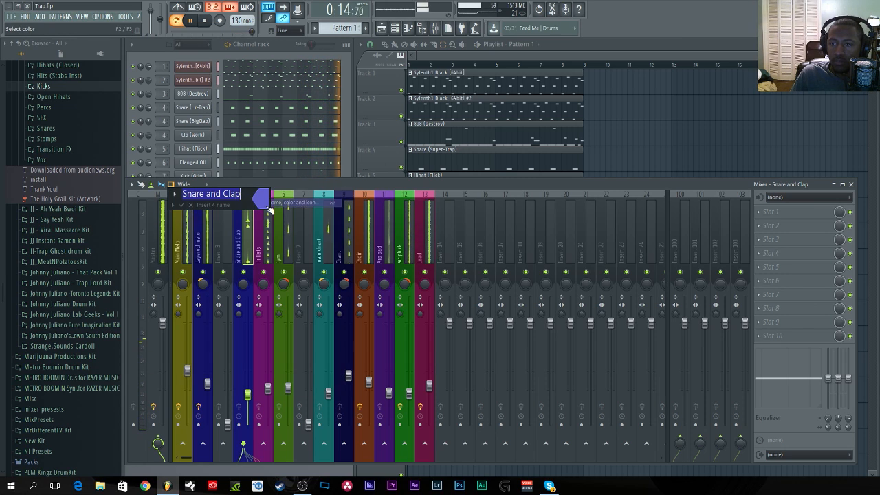
{"action": "left_click", "coordinate": [262, 200]}
{"action": "left_click", "coordinate": [274, 212]}
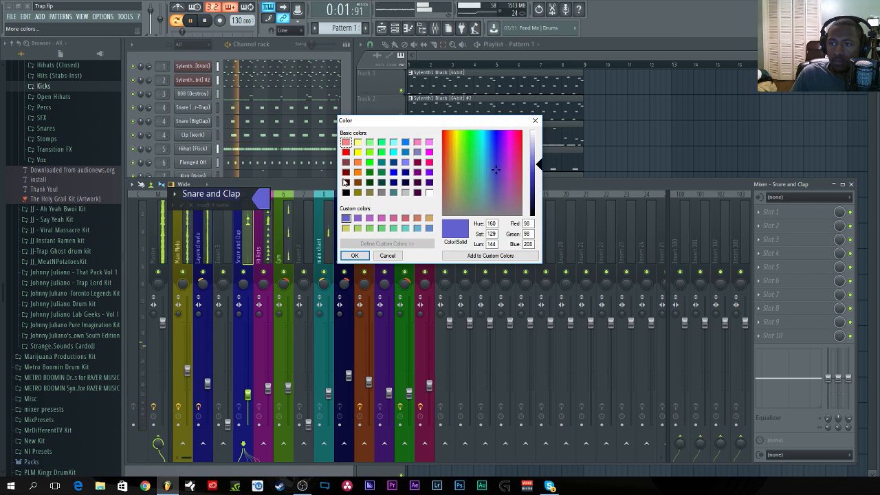
{"action": "left_click", "coordinate": [346, 182]}
{"action": "left_click", "coordinate": [355, 255]}
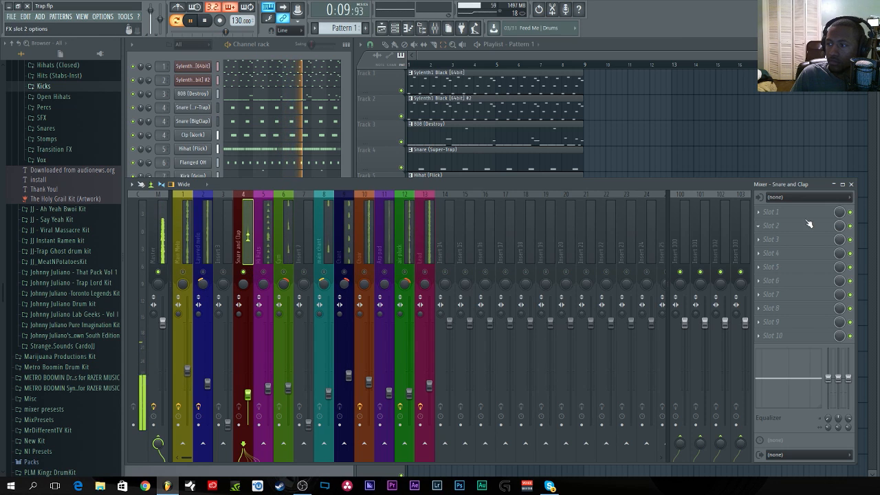
Load Transient Master into the first effect slot of the Snare and Clap track and move its window clear of the coloured tracks.
{"action": "left_click", "coordinate": [771, 213]}
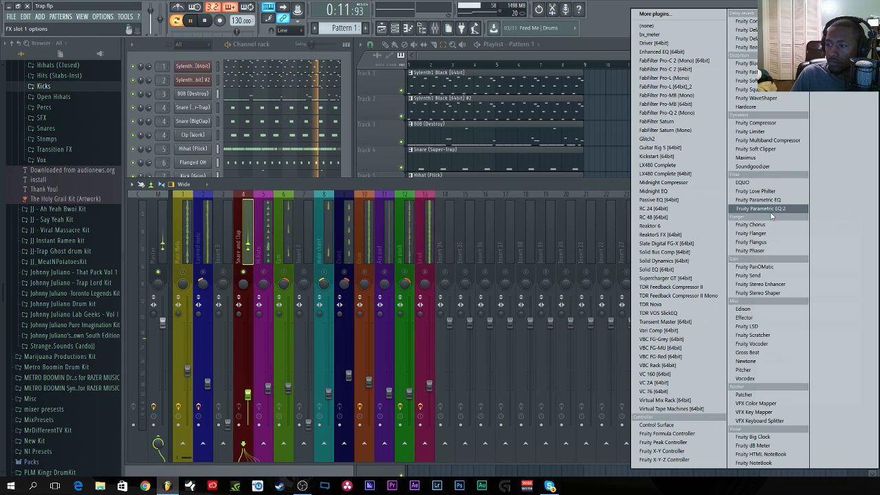
{"action": "left_click", "coordinate": [658, 321]}
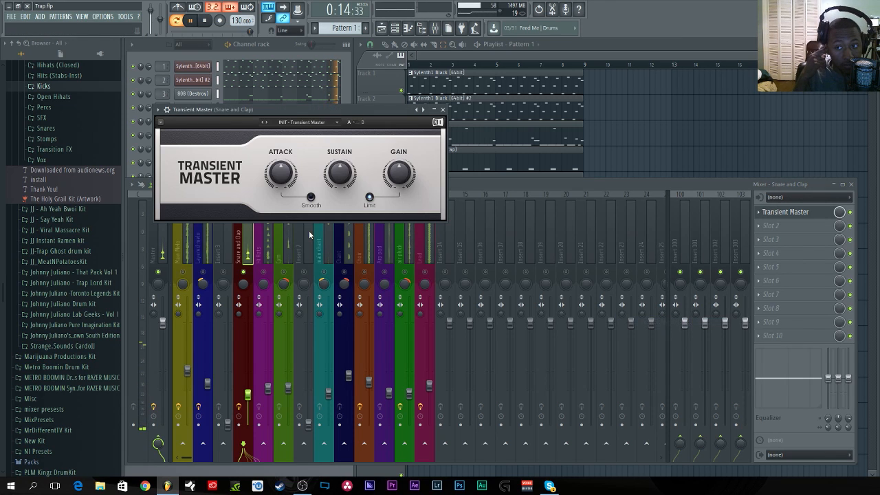
{"action": "key", "text": "space"}
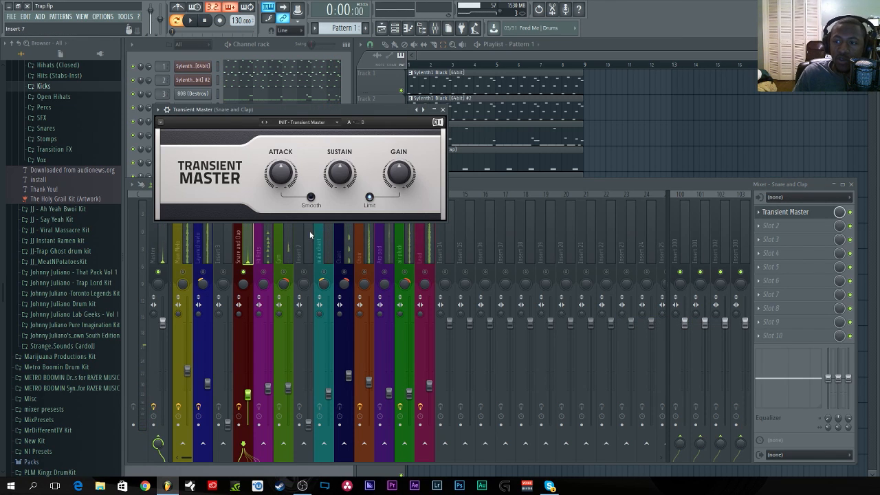
{"action": "left_click_drag", "start_coordinate": [314, 109], "coordinate": [608, 113]}
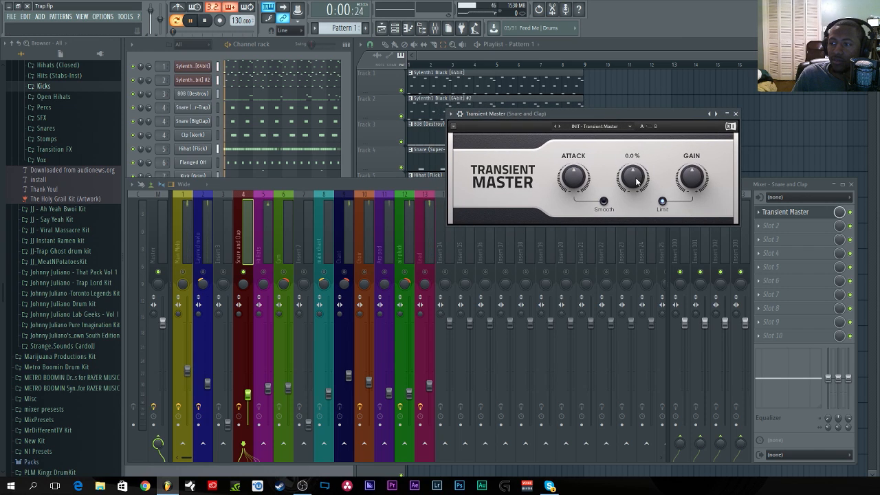
Lower the Transient Master's Sustain below -10% and set its Attack to 8.0%.
{"action": "left_click_drag", "start_coordinate": [637, 181], "coordinate": [637, 191]}
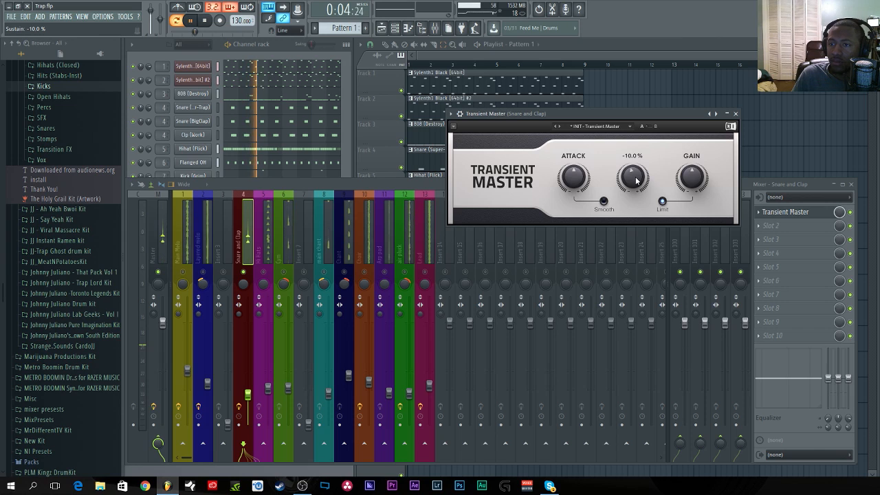
{"action": "left_click_drag", "start_coordinate": [637, 191], "coordinate": [637, 204]}
{"action": "left_click_drag", "start_coordinate": [584, 181], "coordinate": [583, 176]}
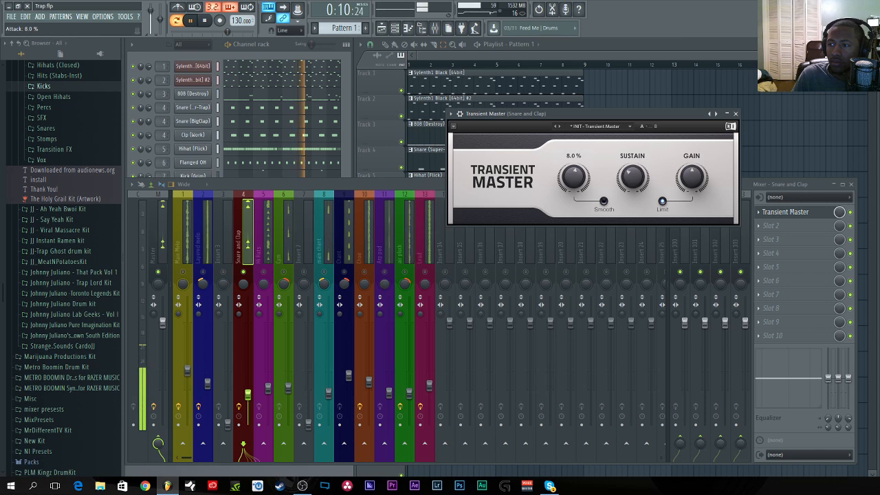
{"action": "left_click", "coordinate": [735, 113]}
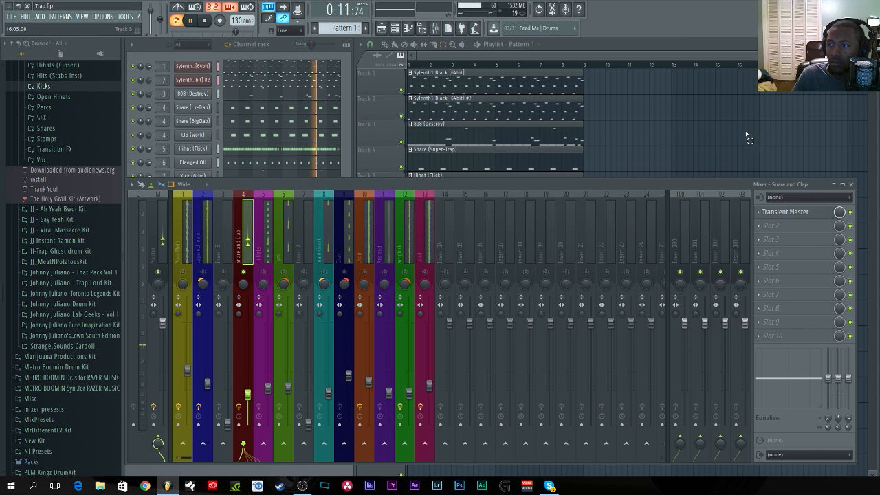
Add Fruity Parametric EQ 2 to the second effect slot and cut the snare's low end with the band 1 high-pass filter.
{"action": "left_click", "coordinate": [776, 227]}
{"action": "left_click", "coordinate": [768, 210]}
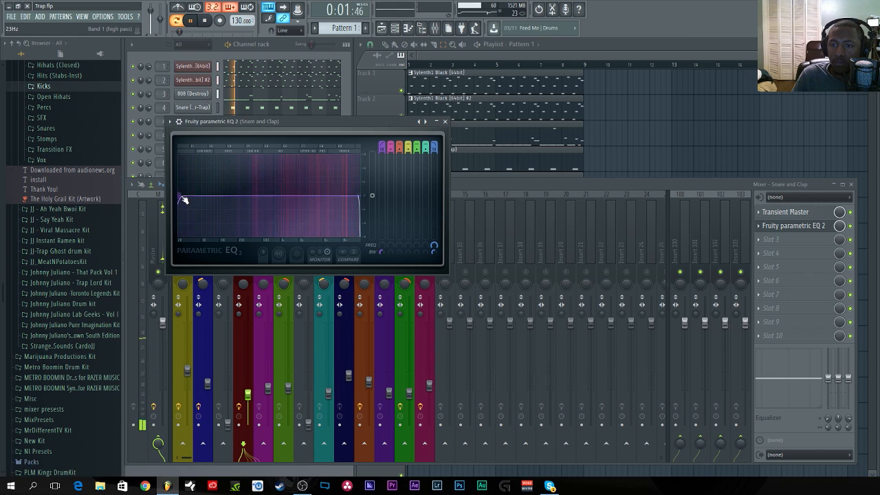
{"action": "left_click_drag", "start_coordinate": [183, 198], "coordinate": [211, 196]}
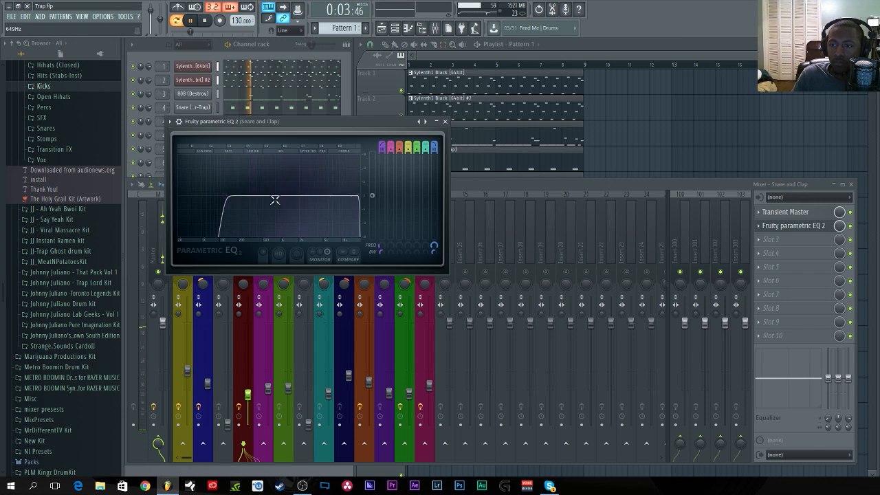
{"action": "mouse_move", "coordinate": [361, 196]}
{"action": "left_mouse_down"}
{"action": "mouse_move", "coordinate": [349, 196]}
{"action": "mouse_move", "coordinate": [361, 197]}
{"action": "left_mouse_up"}
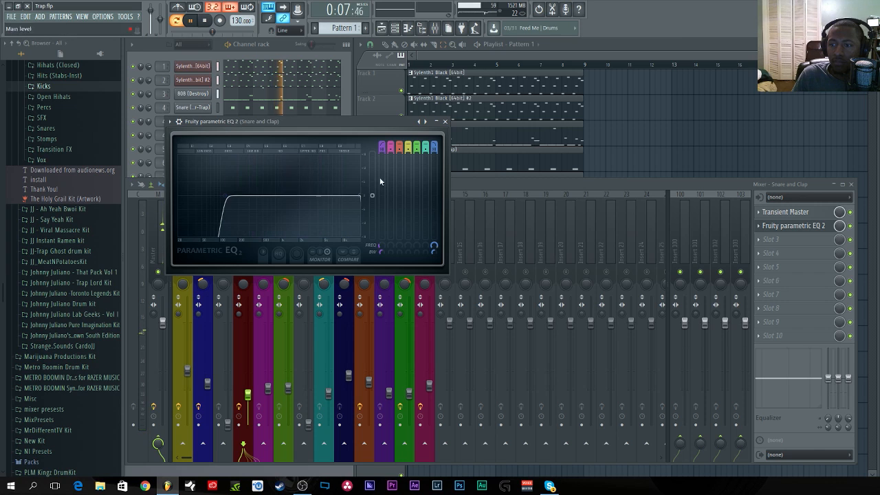
{"action": "left_click", "coordinate": [447, 121]}
{"action": "key", "text": "space"}
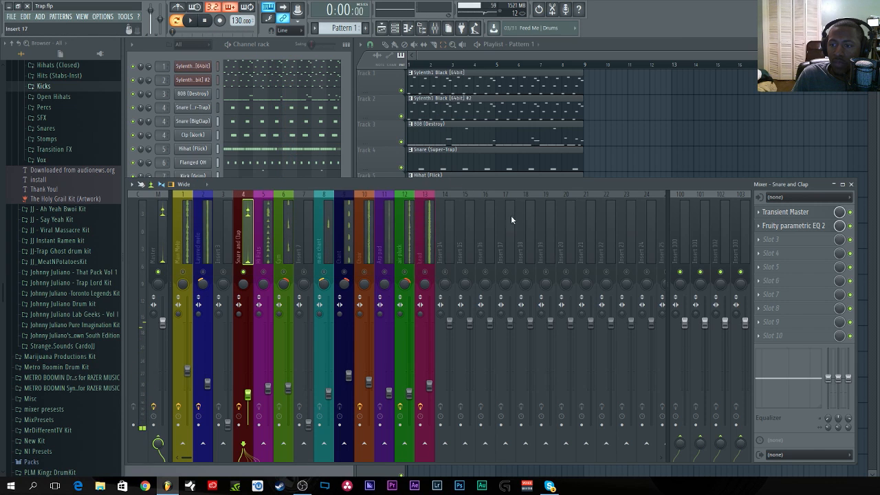
Load the RC 24 reverb into the third effect slot of the Snare and Clap track.
{"action": "left_click", "coordinate": [765, 244]}
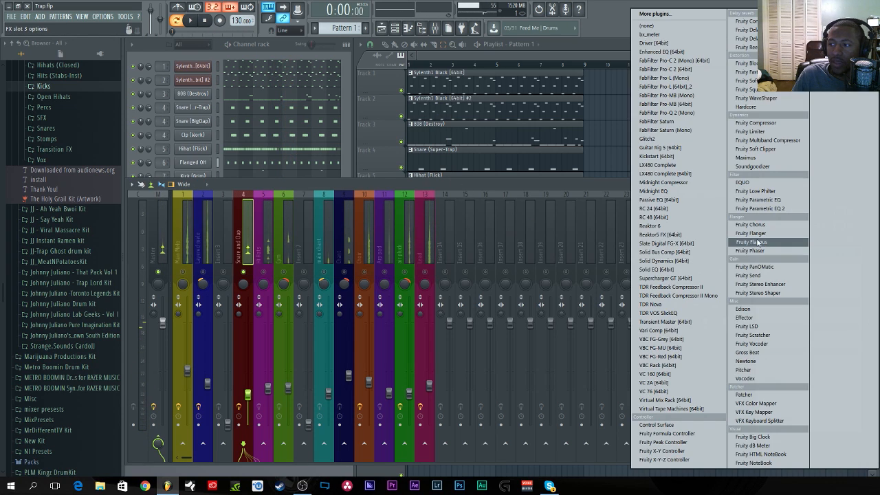
{"action": "left_click", "coordinate": [694, 209]}
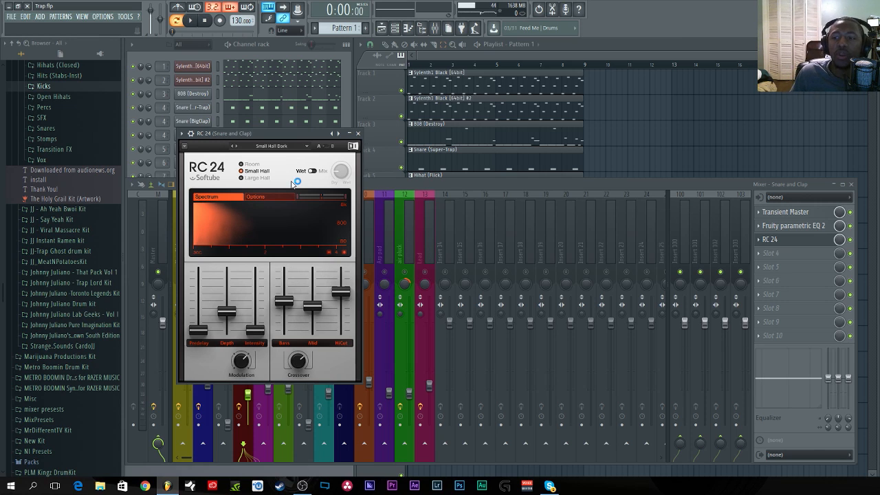
{"action": "left_click_drag", "start_coordinate": [271, 133], "coordinate": [549, 105]}
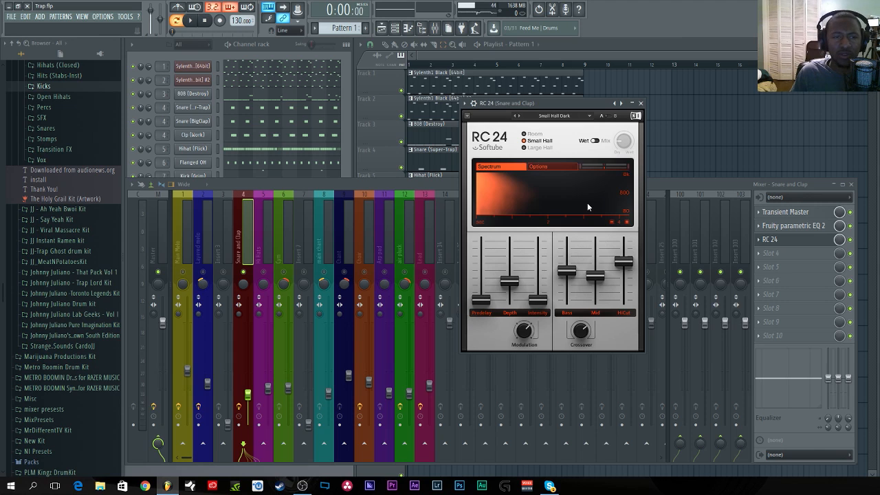
During playback, set the RC 24's Bass decay to 0.60 s, shorten the Mid decay and set HiCut to 4300 Hz.
{"action": "key", "text": "space"}
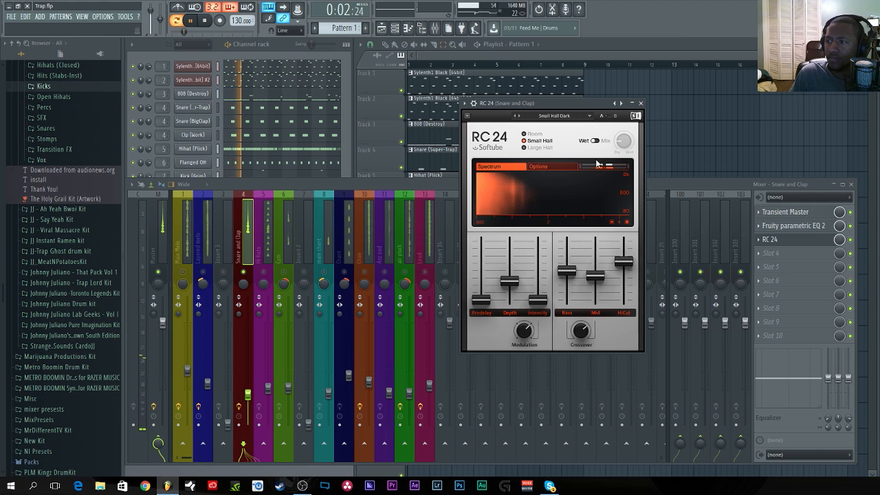
{"action": "left_click_drag", "start_coordinate": [568, 272], "coordinate": [568, 300]}
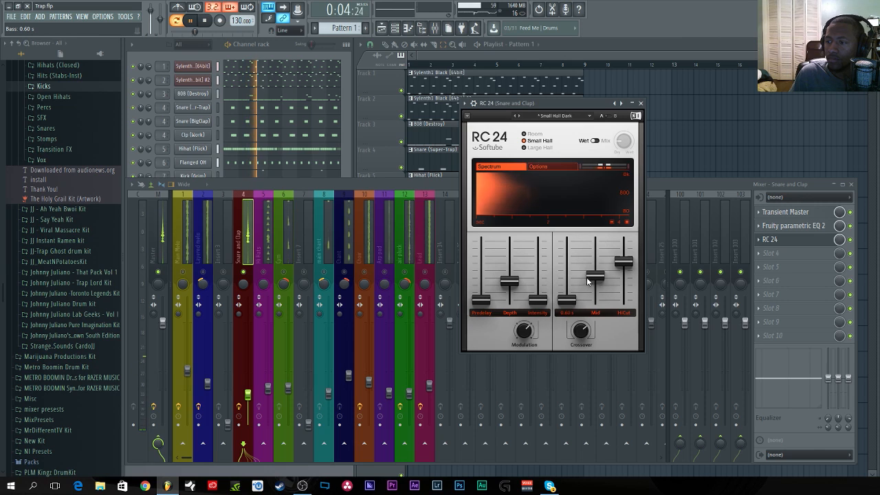
{"action": "left_click_drag", "start_coordinate": [605, 272], "coordinate": [624, 278]}
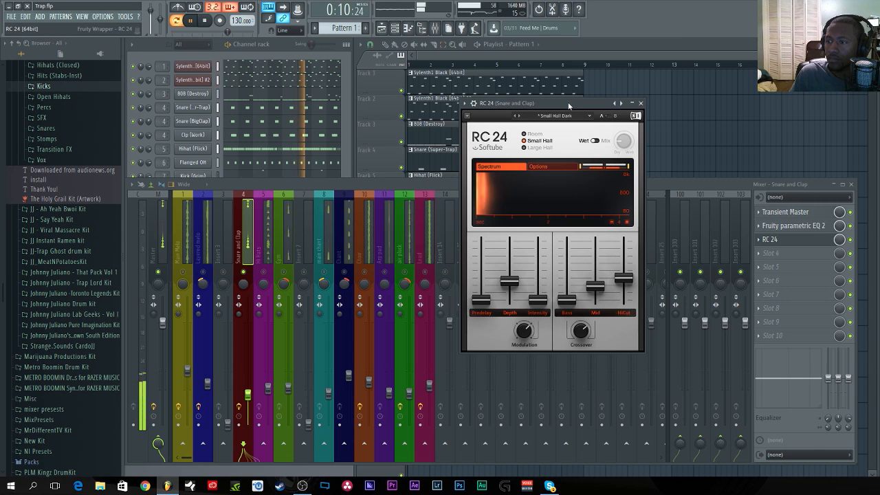
{"action": "left_click_drag", "start_coordinate": [568, 101], "coordinate": [423, 88]}
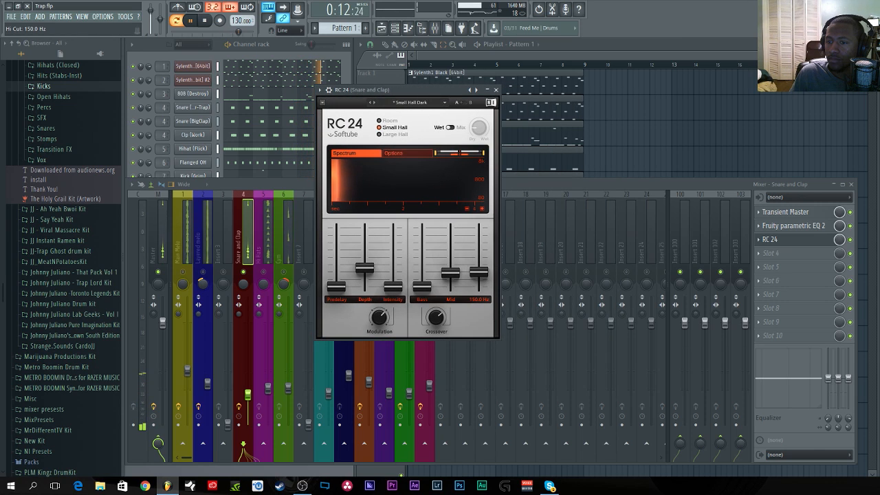
{"action": "left_click_drag", "start_coordinate": [479, 286], "coordinate": [473, 246]}
Audition the Bright reverb colour on the RC 24 and return it to Dark.
{"action": "left_click", "coordinate": [395, 153]}
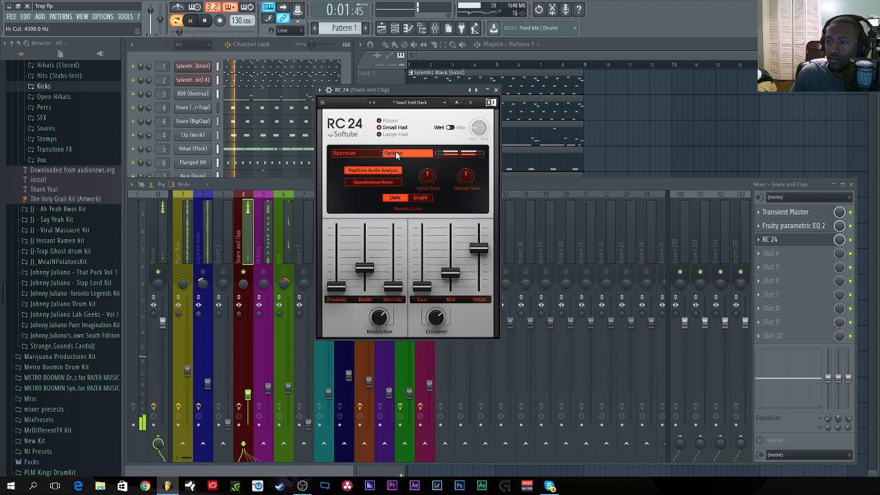
{"action": "left_click", "coordinate": [413, 197]}
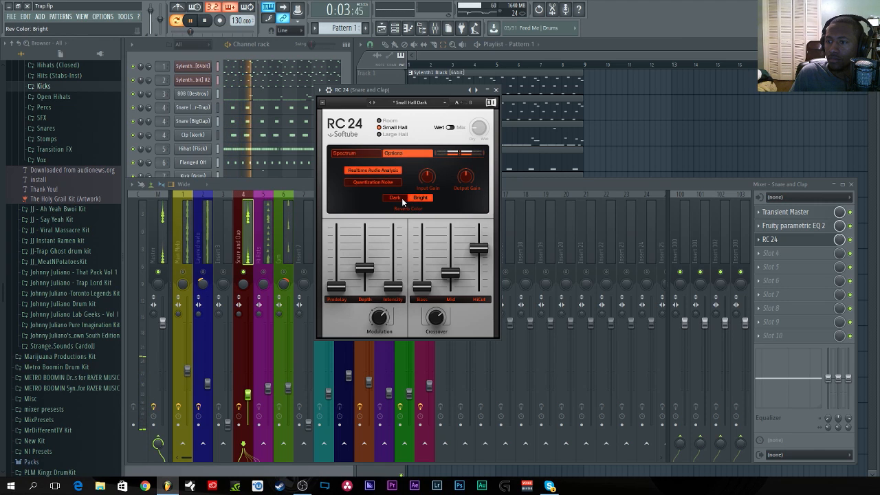
{"action": "left_click", "coordinate": [402, 198]}
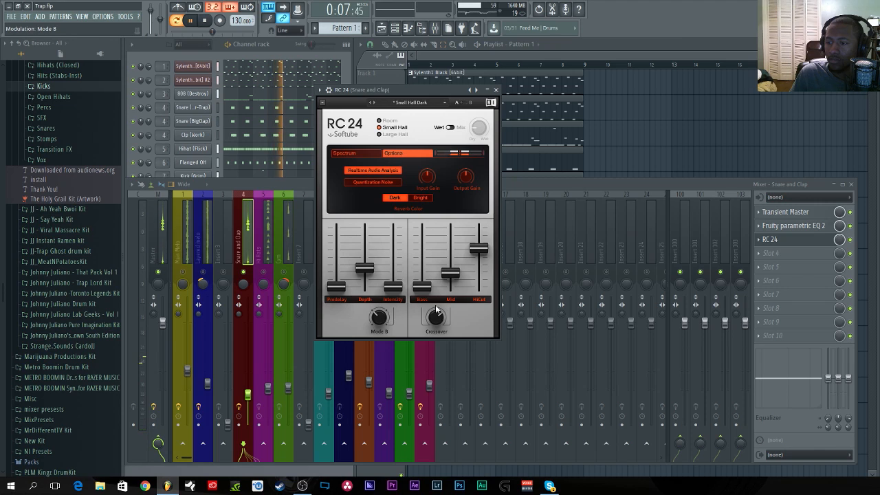
Raise the RC 24's Mid decay and HiCut, keep Intensity at 1.00 and set Modulation to Mode B.
{"action": "mouse_move", "coordinate": [453, 280]}
{"action": "left_mouse_down"}
{"action": "mouse_move", "coordinate": [451, 230]}
{"action": "mouse_move", "coordinate": [450, 282]}
{"action": "mouse_move", "coordinate": [450, 273]}
{"action": "left_mouse_up"}
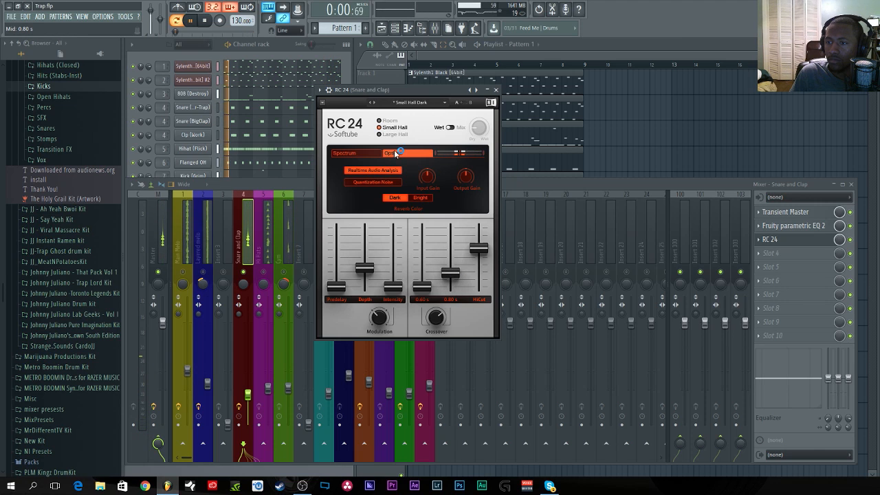
{"action": "left_click", "coordinate": [370, 152]}
{"action": "left_click_drag", "start_coordinate": [450, 273], "coordinate": [480, 235]}
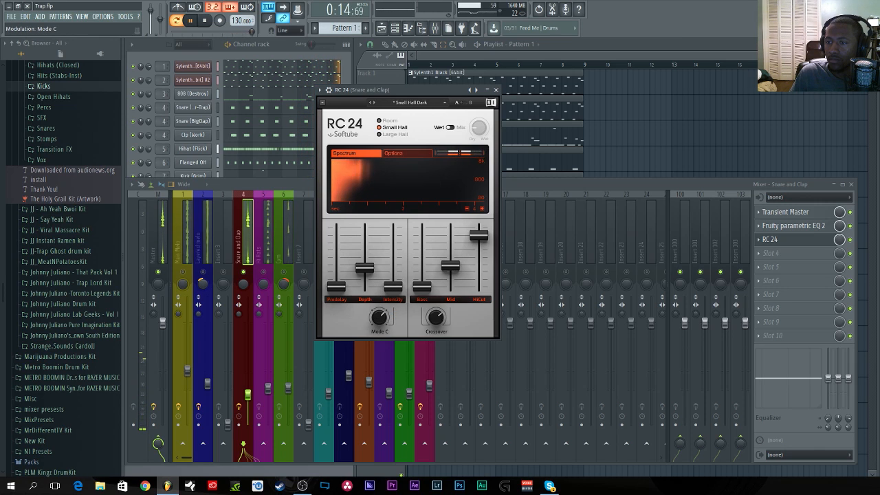
{"action": "left_click_drag", "start_coordinate": [379, 317], "coordinate": [397, 290]}
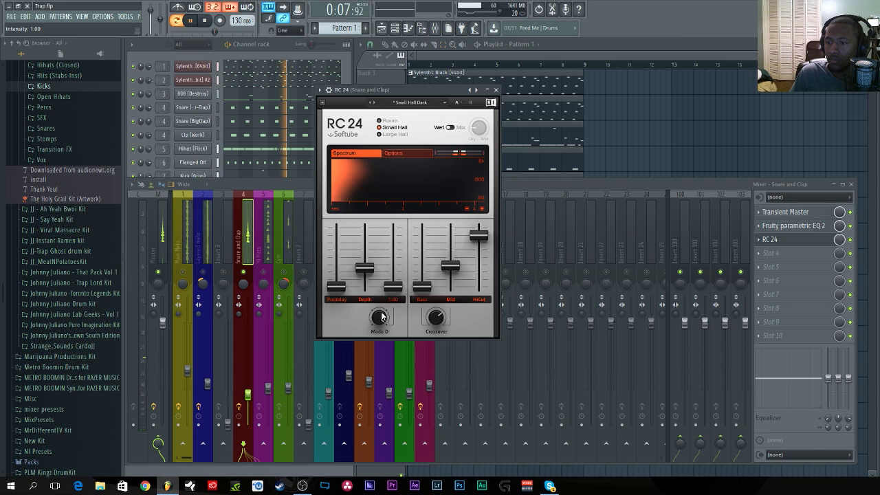
Compare the Bright and Dark reverb colours again, ending on Dark with the spectrum display open.
{"action": "left_click", "coordinate": [417, 153]}
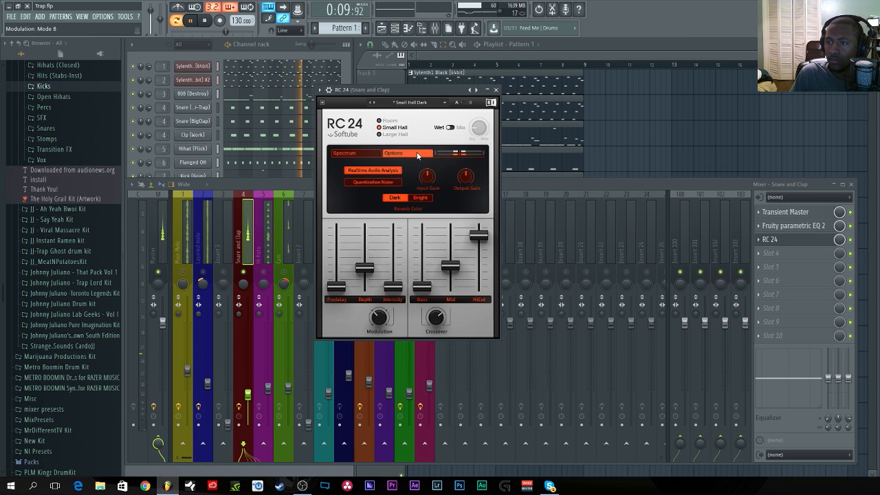
{"action": "left_click", "coordinate": [421, 197]}
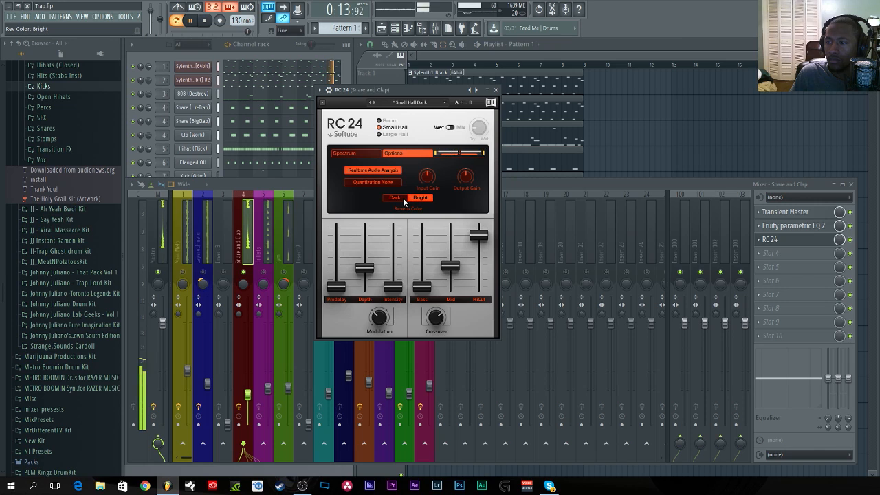
{"action": "left_click", "coordinate": [402, 198]}
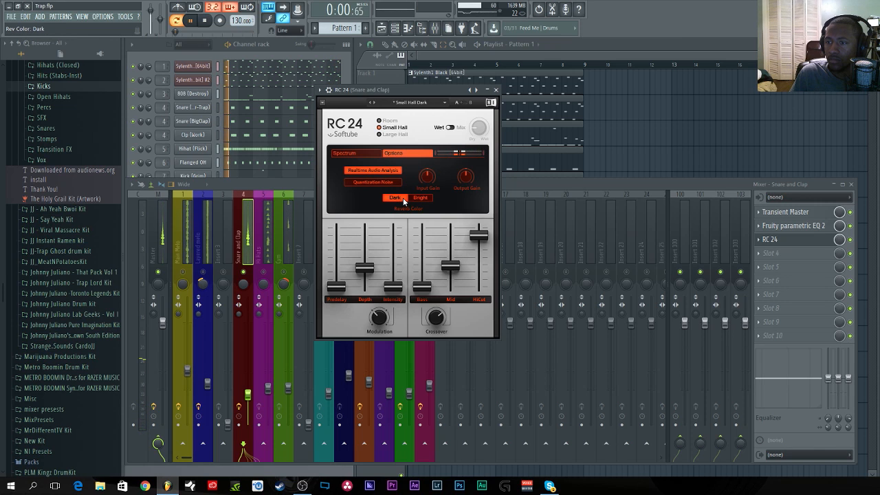
{"action": "left_click", "coordinate": [362, 152]}
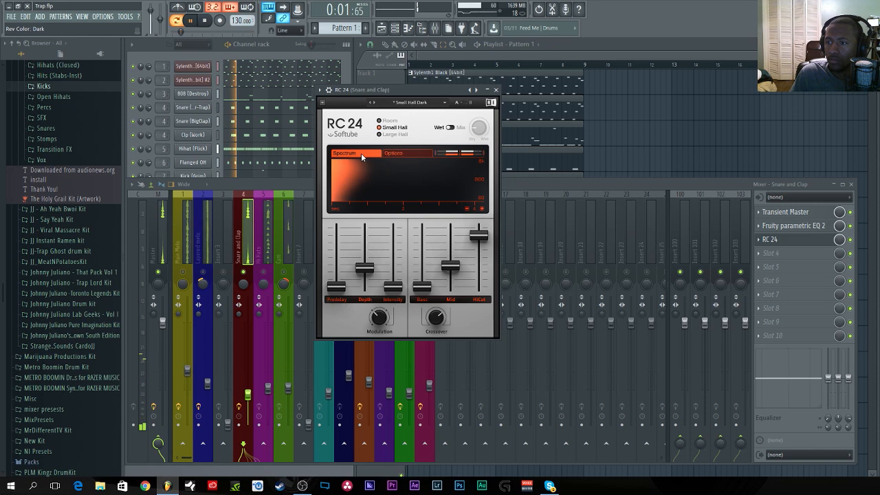
Set the RC 24's dry/wet mix to 25%, compare it with fully wet output and leave the reverb in Mix mode.
{"action": "left_click", "coordinate": [448, 128]}
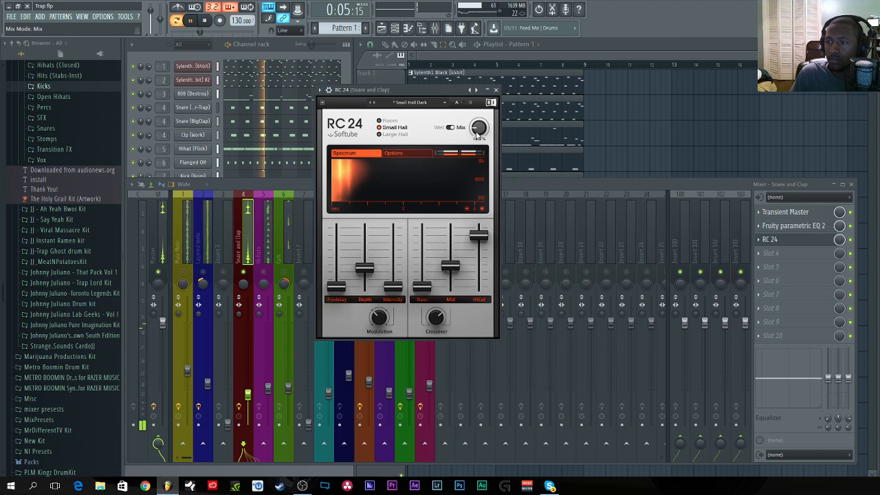
{"action": "left_click_drag", "start_coordinate": [478, 131], "coordinate": [479, 132]}
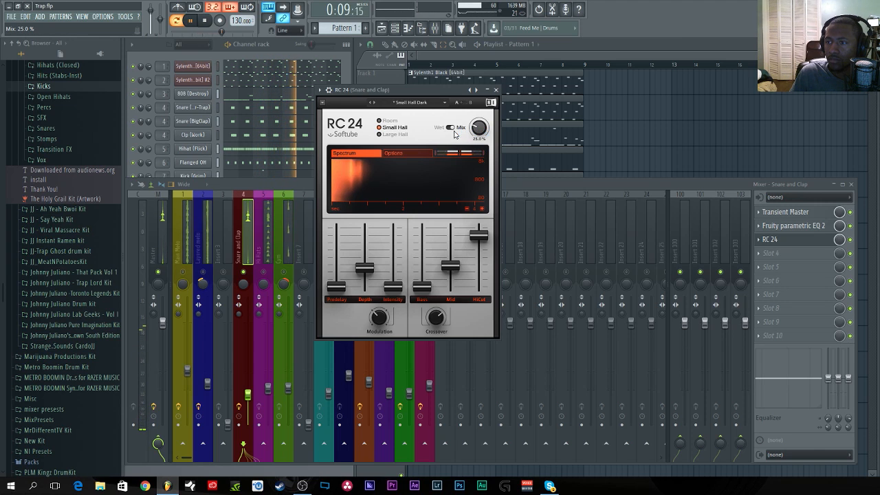
{"action": "left_click", "coordinate": [451, 128]}
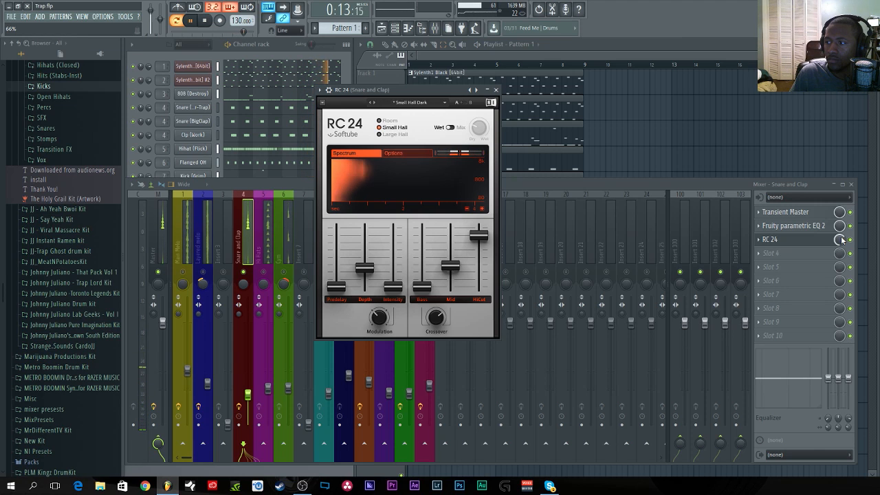
{"action": "left_click", "coordinate": [450, 128]}
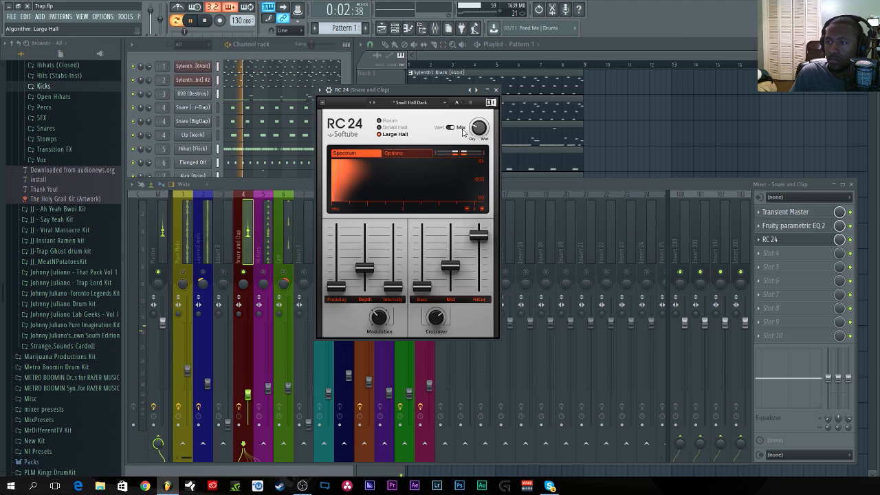
Try the Room algorithm, return the reverb to Small Hall and raise its mix to 29%.
{"action": "left_click", "coordinate": [388, 120]}
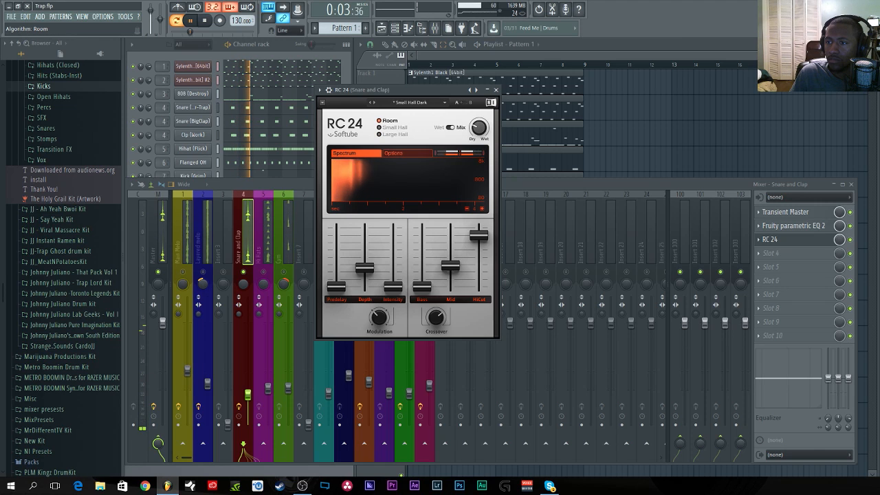
{"action": "left_click", "coordinate": [395, 127]}
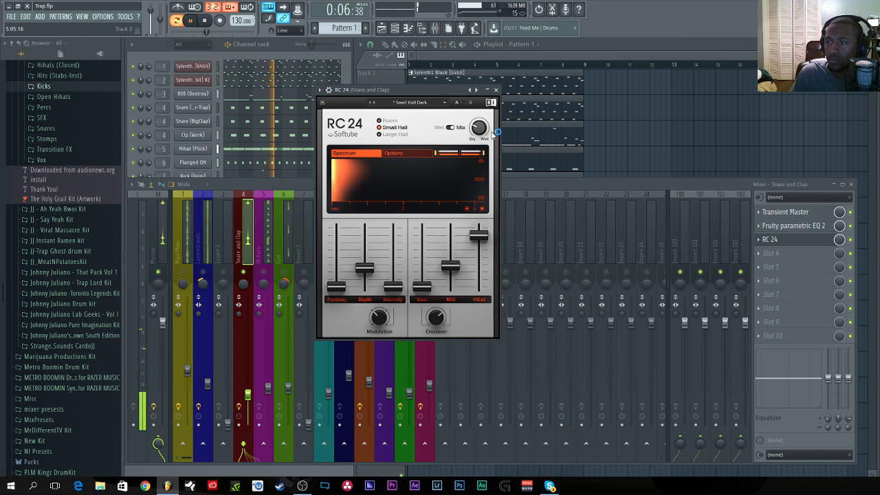
{"action": "scroll", "coordinate": [487, 133], "scroll_direction": "up", "scroll_amount": 2}
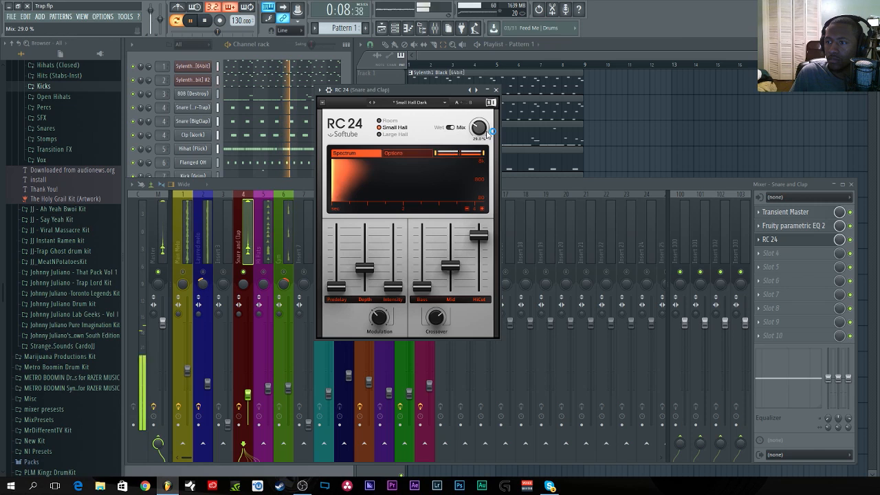
Lower the RC 24's dry/wet mix to 20% and close the reverb.
{"action": "scroll", "coordinate": [490, 132], "scroll_direction": "down", "scroll_amount": 5}
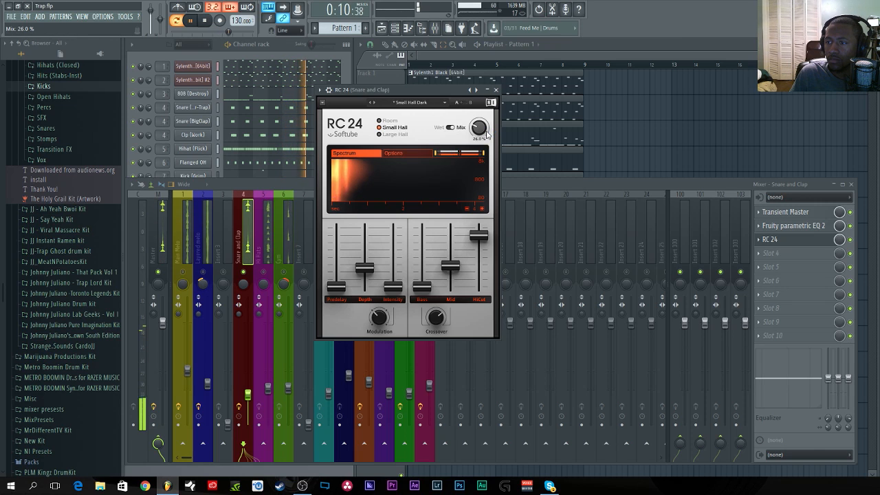
{"action": "scroll", "coordinate": [482, 134], "scroll_direction": "down", "scroll_amount": 1}
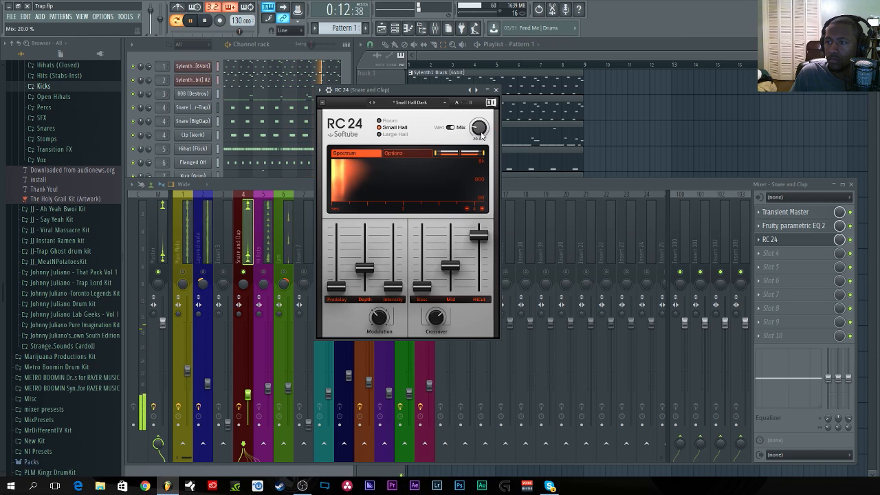
{"action": "left_click", "coordinate": [497, 90]}
Raise the Snare and Clap fader to about -14.4 dB with the full beat playing.
{"action": "key", "text": "space"}
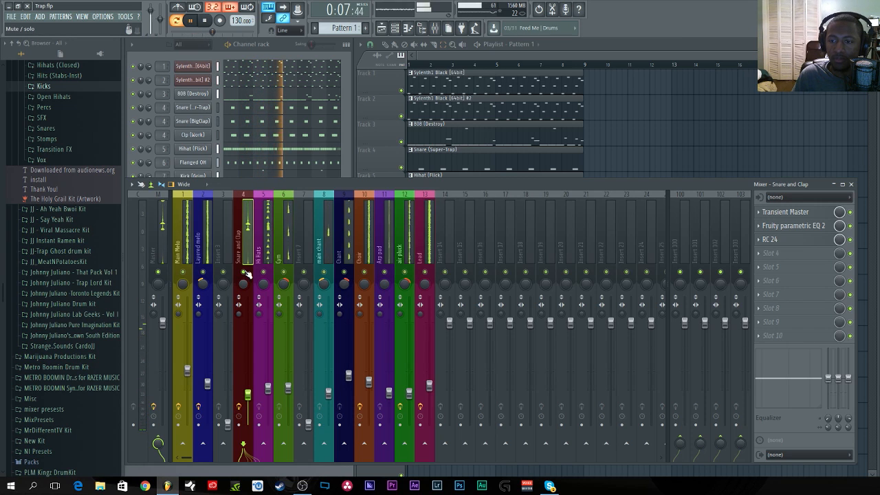
{"action": "left_click", "coordinate": [247, 398]}
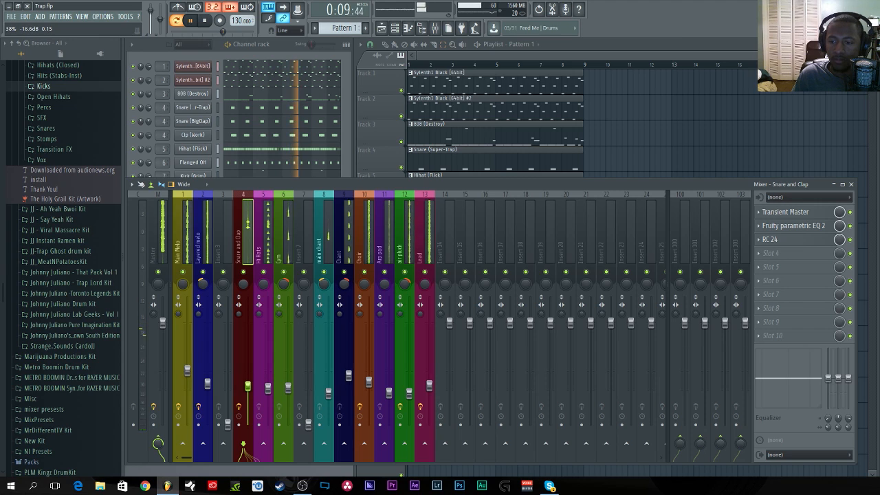
{"action": "left_click_drag", "start_coordinate": [248, 385], "coordinate": [247, 378]}
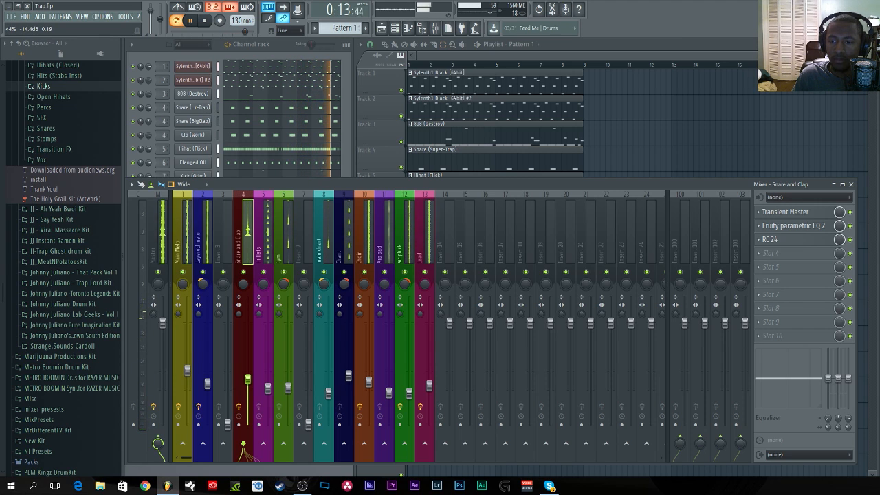
Raise the attack and set the sustain to -15% in the Snare and Clap track's Transient Master, and close it.
{"action": "left_click", "coordinate": [785, 213]}
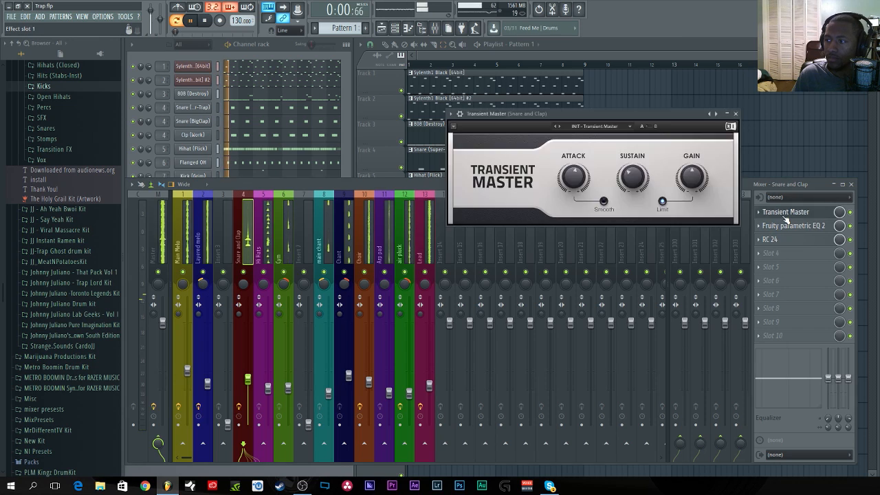
{"action": "left_click", "coordinate": [785, 216]}
{"action": "left_click", "coordinate": [784, 215]}
{"action": "mouse_move", "coordinate": [628, 186]}
{"action": "scroll", "coordinate": [628, 186], "scroll_direction": "up", "scroll_amount": 1}
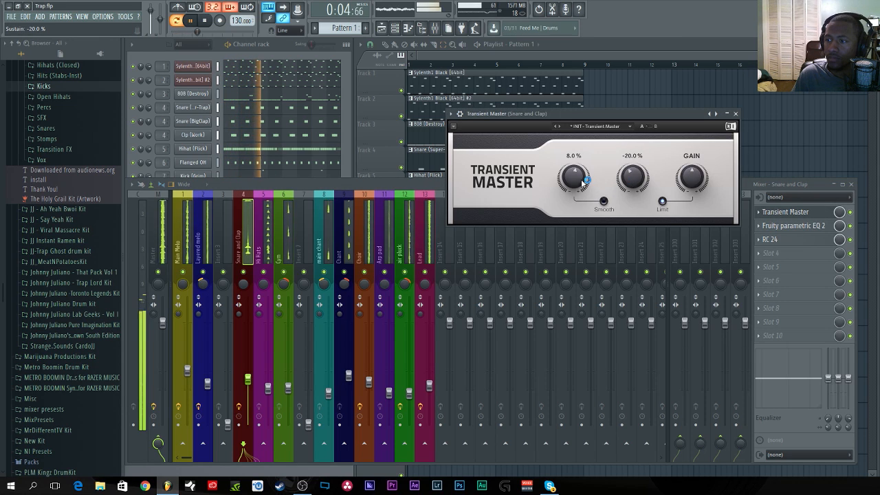
{"action": "mouse_move", "coordinate": [578, 177]}
{"action": "scroll", "coordinate": [577, 177], "scroll_direction": "up", "scroll_amount": 1}
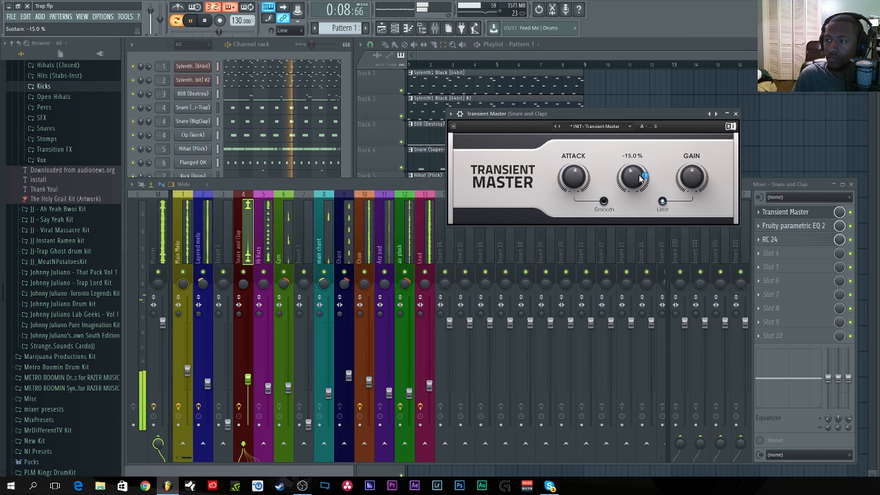
{"action": "left_click", "coordinate": [735, 114]}
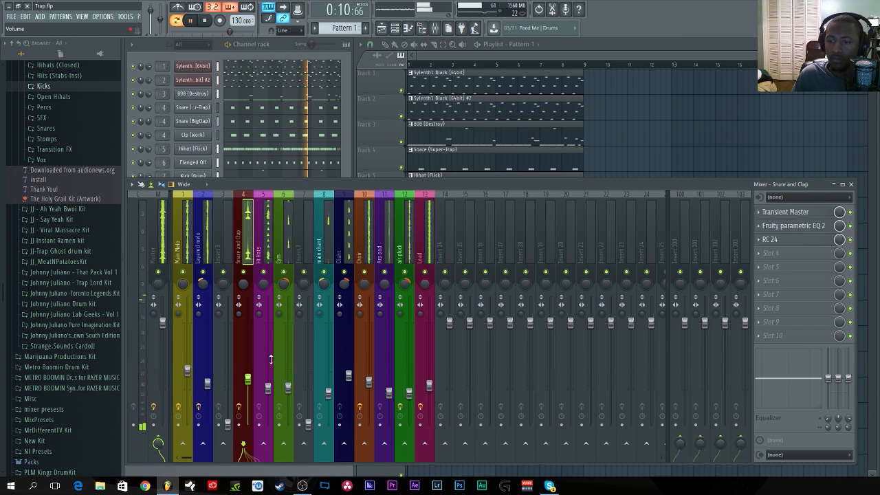
Check the channel rack for the kick's mixer routing and name Insert 7 "kick Drum".
{"action": "left_click", "coordinate": [288, 44]}
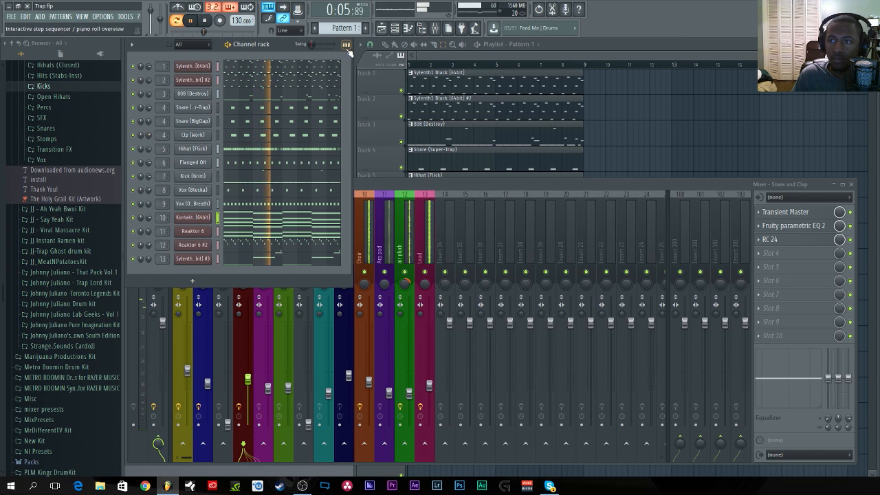
{"action": "left_click", "coordinate": [411, 185]}
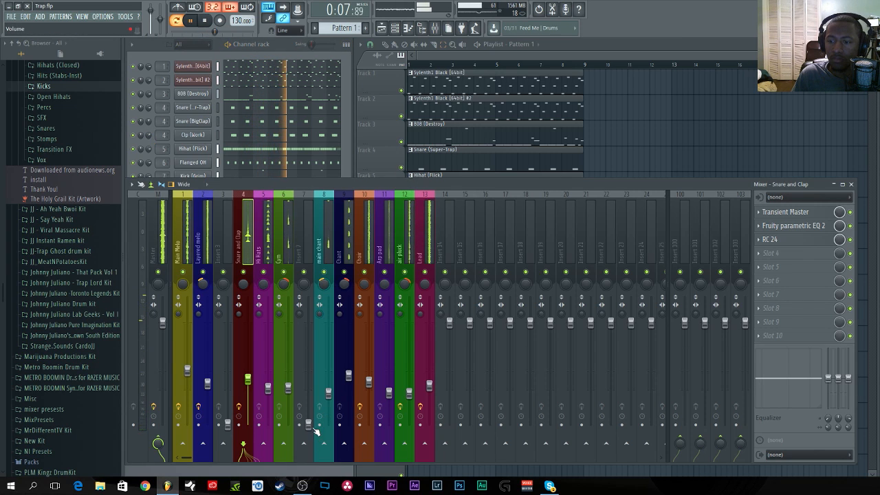
{"action": "right_click", "coordinate": [304, 255]}
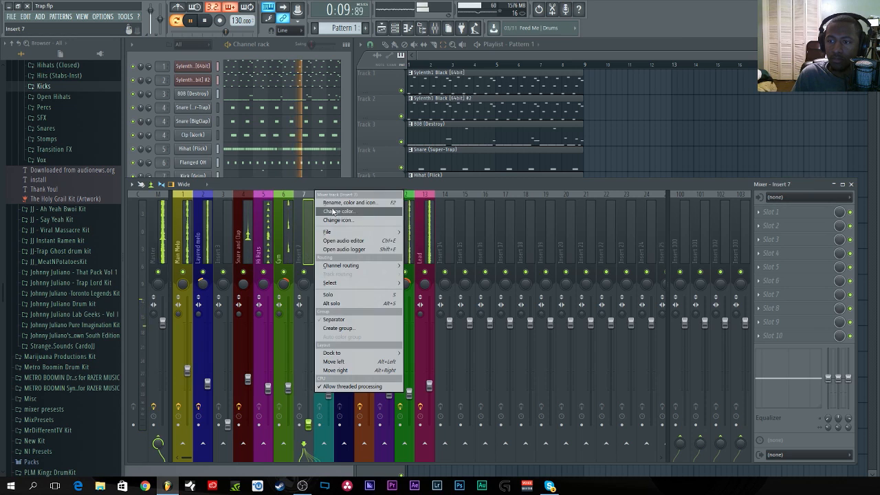
{"action": "left_click", "coordinate": [333, 203]}
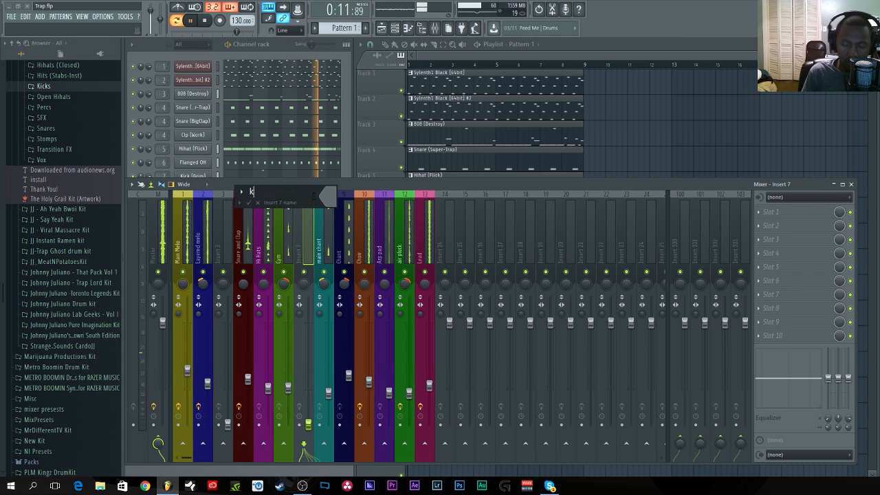
{"action": "type", "text": "kc"}
{"action": "key", "text": "BackSpace"}
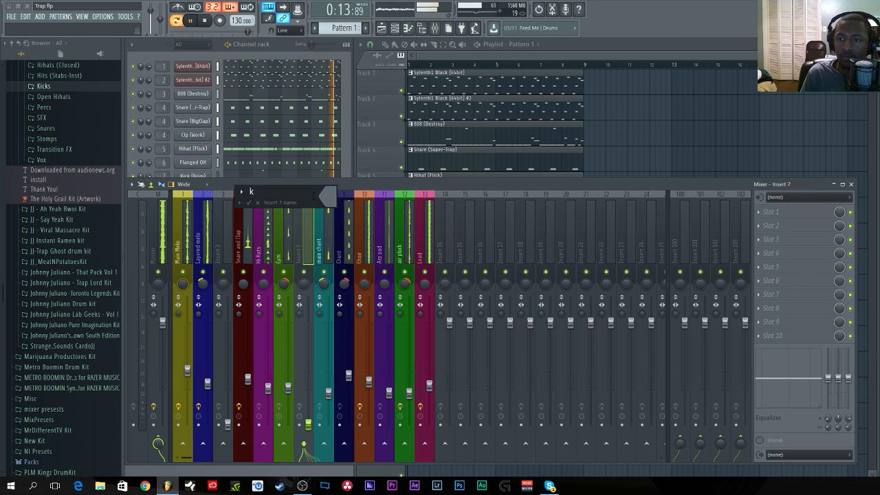
{"action": "type", "text": "ick"}
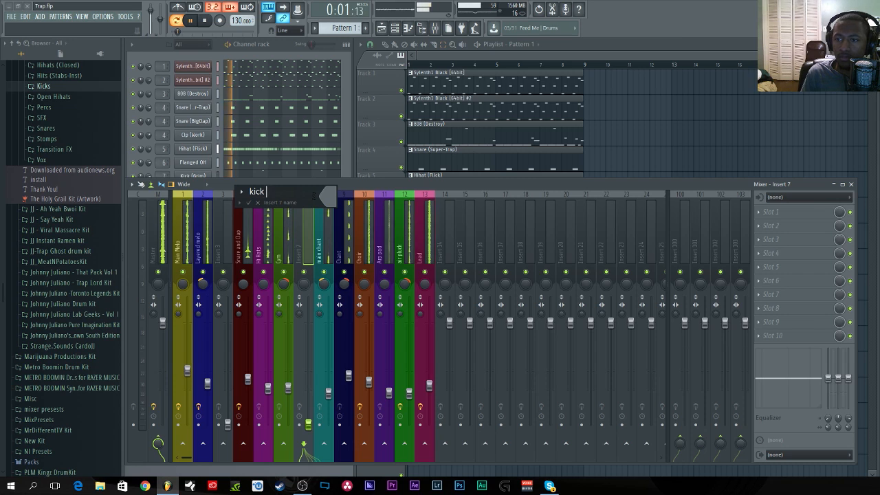
{"action": "type", "text": " Drum"}
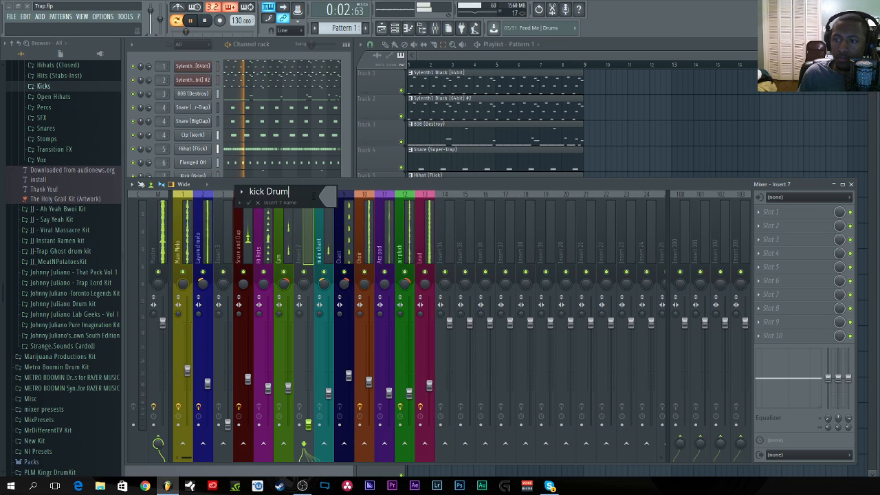
Colour the kick Drum track bright red from the basic colours and apply the new name and colour.
{"action": "left_click", "coordinate": [328, 196]}
{"action": "left_click", "coordinate": [340, 199]}
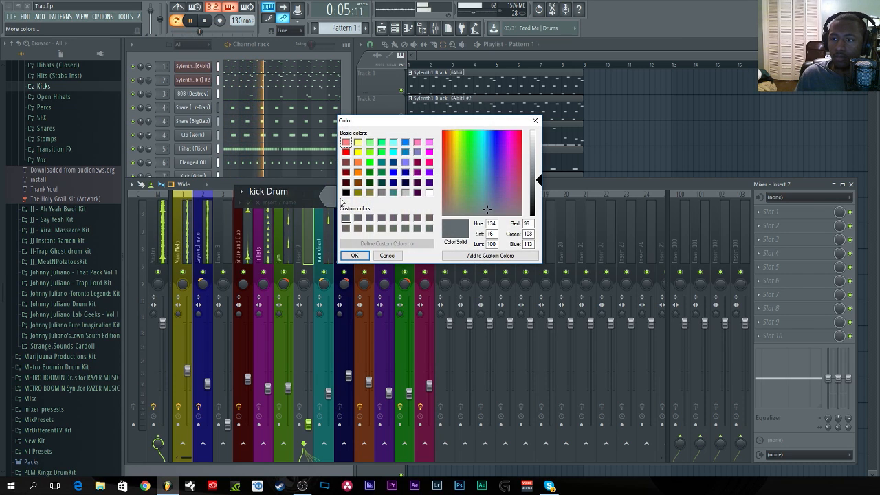
{"action": "left_click", "coordinate": [347, 153]}
{"action": "key", "text": "Return"}
{"action": "key", "text": "Return"}
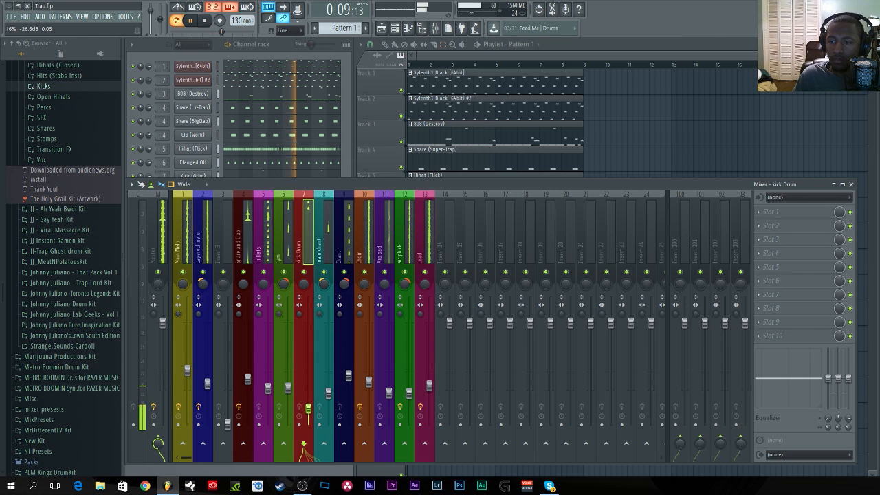
Raise the kick Drum fader to about -13.1 dB while monitoring the Master's FabFilter Pro-L meter.
{"action": "left_click_drag", "start_coordinate": [308, 414], "coordinate": [308, 385]}
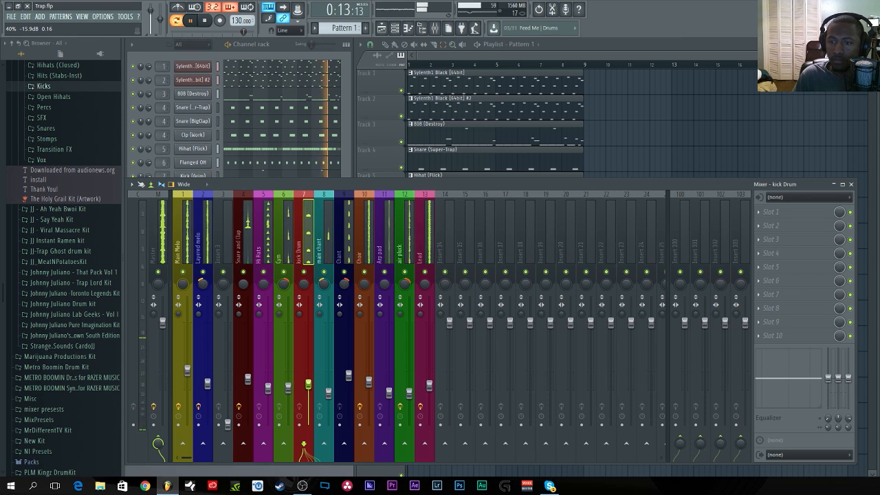
{"action": "left_click", "coordinate": [162, 234]}
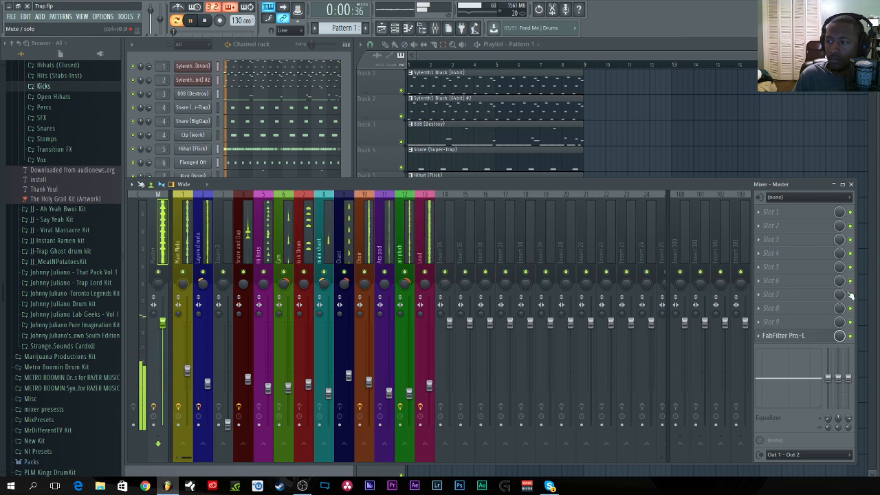
{"action": "left_click", "coordinate": [781, 335]}
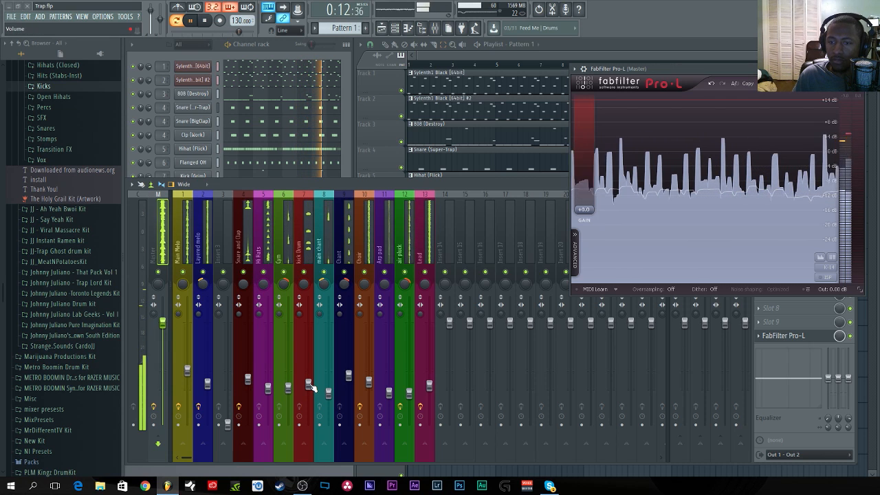
{"action": "left_click_drag", "start_coordinate": [308, 384], "coordinate": [308, 377]}
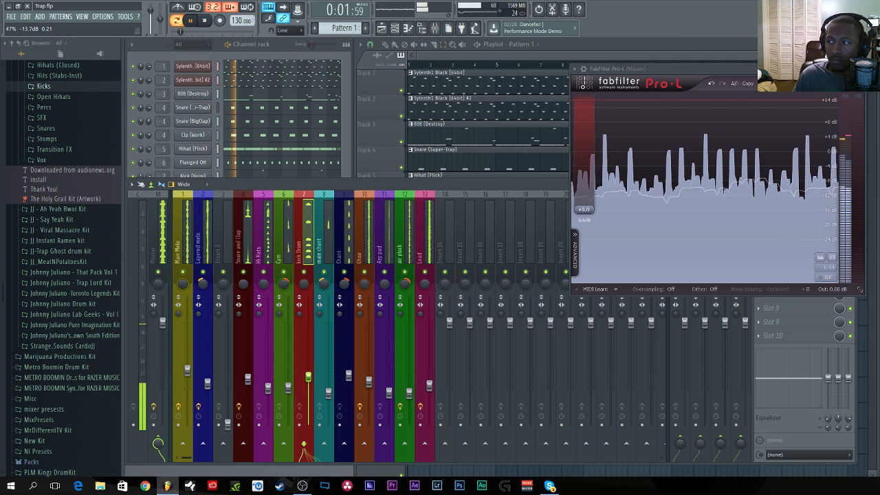
{"action": "left_click_drag", "start_coordinate": [308, 377], "coordinate": [308, 376]}
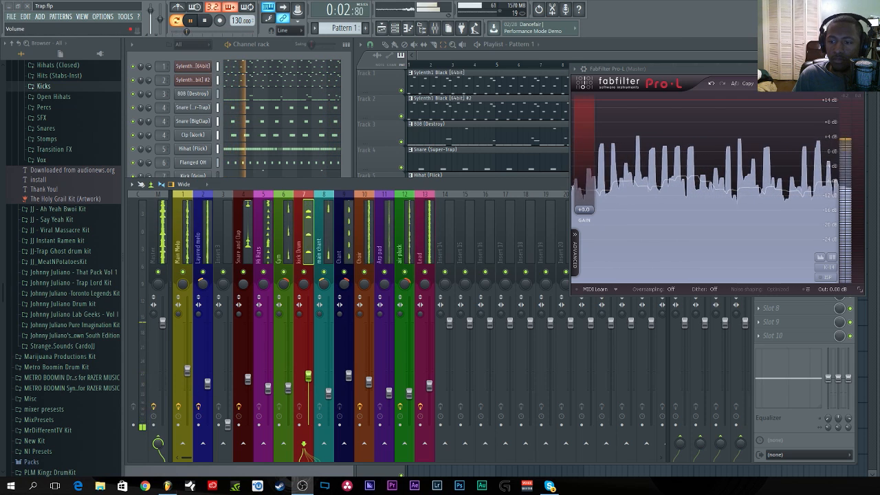
{"action": "left_click_drag", "start_coordinate": [308, 377], "coordinate": [308, 376]}
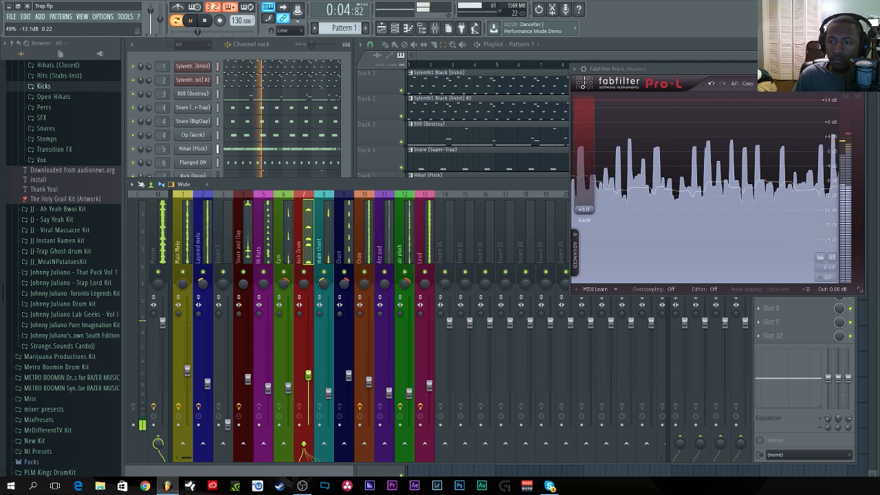
Solo the kick Drum track, close the Master's FabFilter Pro-L and stop playback.
{"action": "right_click", "coordinate": [304, 272]}
{"action": "left_click", "coordinate": [811, 72]}
{"action": "left_click", "coordinate": [859, 68]}
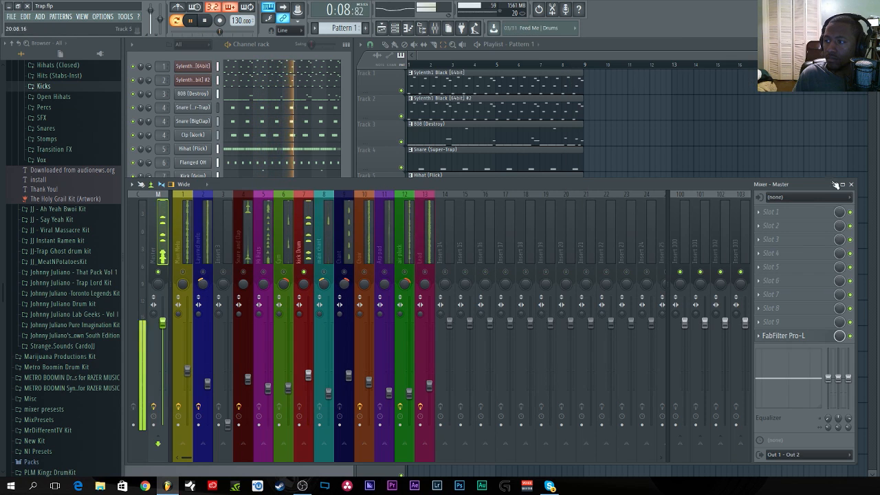
{"action": "key", "text": "space"}
Add Fruity Parametric EQ 2 to the kick Drum's first effect slot and play the soloed kick.
{"action": "left_click", "coordinate": [307, 257]}
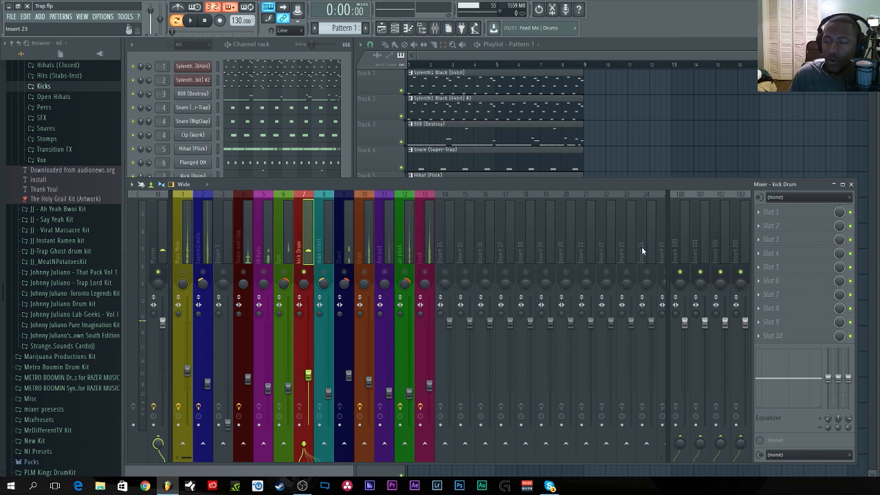
{"action": "left_click", "coordinate": [766, 215]}
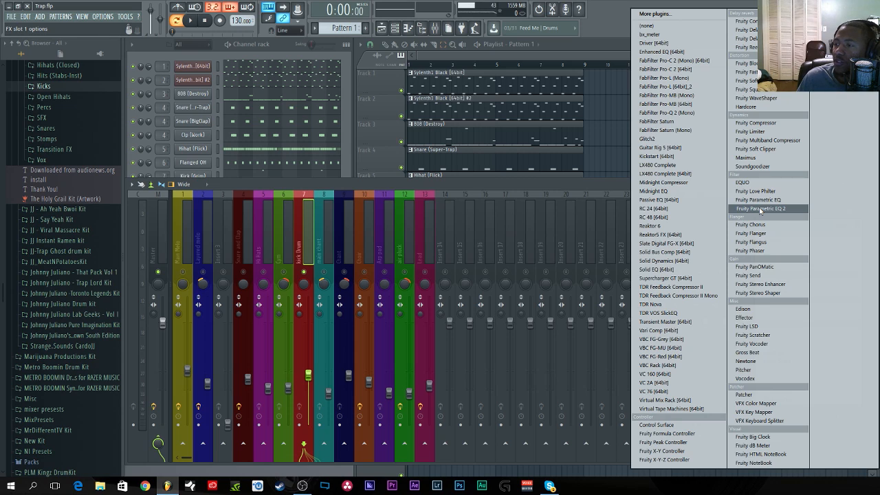
{"action": "left_click", "coordinate": [761, 209]}
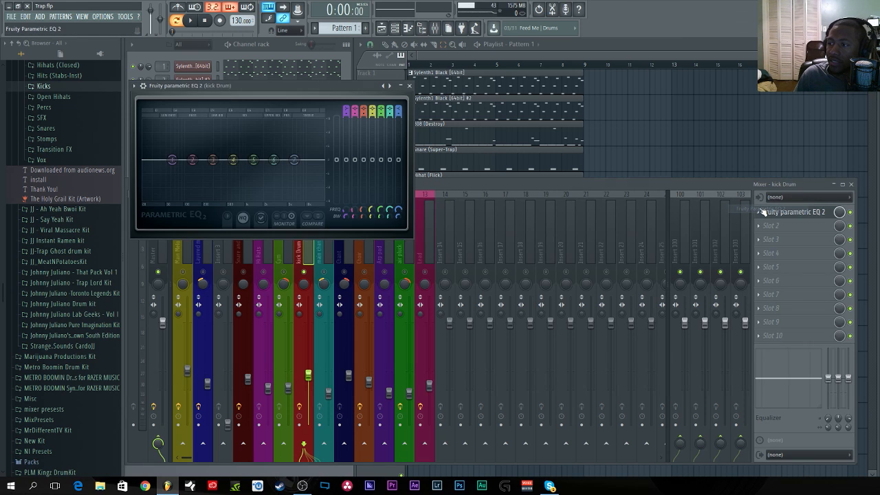
{"action": "key", "text": "space"}
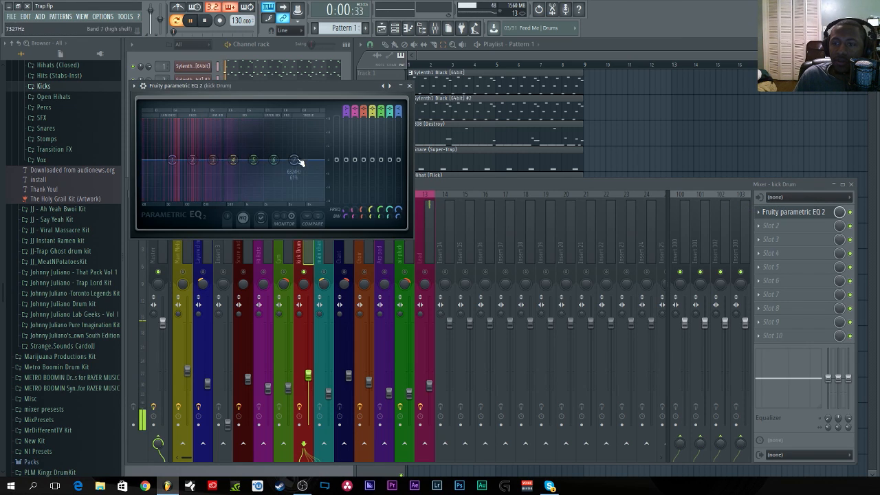
Switch the kick Drum's EQ to its next preset, adjust the low-pass and high-pass cutoffs, and close the EQ.
{"action": "left_click", "coordinate": [388, 85]}
{"action": "left_click_drag", "start_coordinate": [324, 161], "coordinate": [297, 160]}
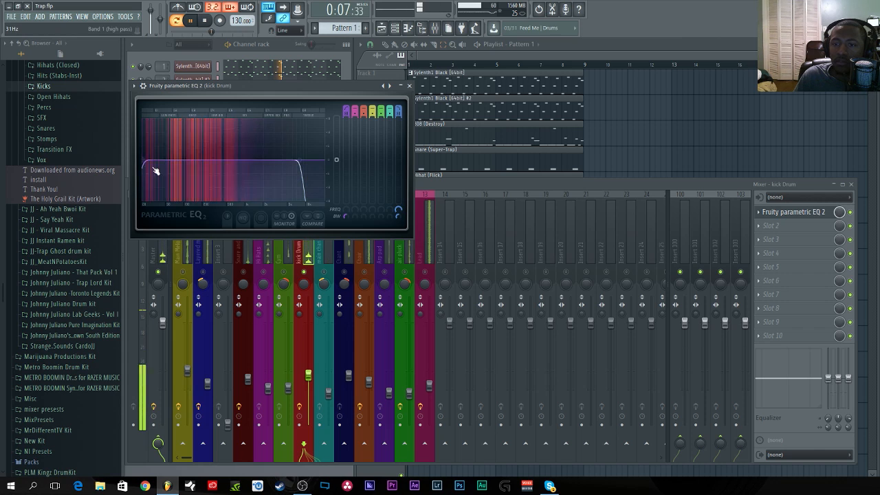
{"action": "mouse_move", "coordinate": [157, 170]}
{"action": "left_mouse_down"}
{"action": "mouse_move", "coordinate": [172, 161]}
{"action": "mouse_move", "coordinate": [152, 175]}
{"action": "left_mouse_up"}
{"action": "key", "text": "space"}
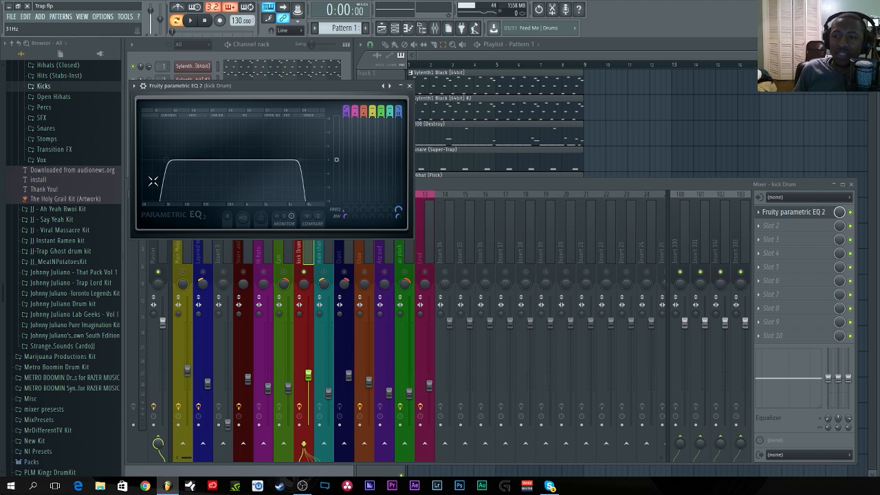
{"action": "left_click", "coordinate": [410, 86]}
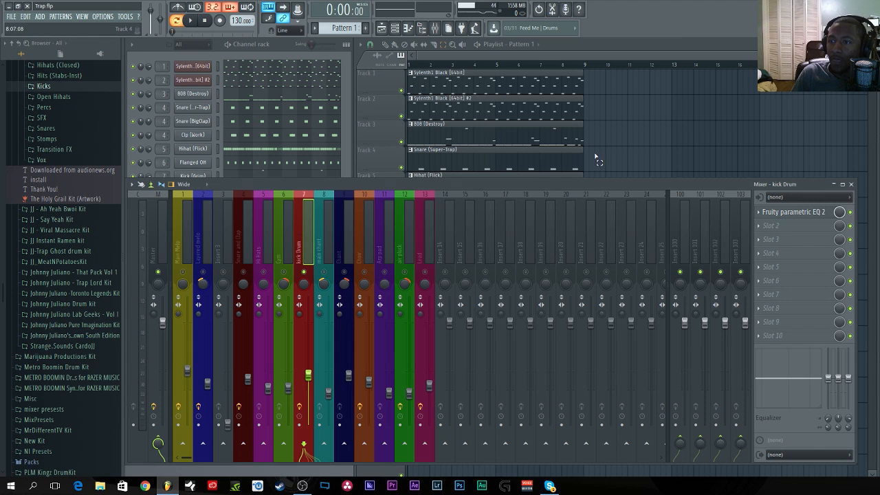
Add the VC 160 compressor to the kick Drum's second effect slot and move its window above the mixer.
{"action": "left_click", "coordinate": [793, 231]}
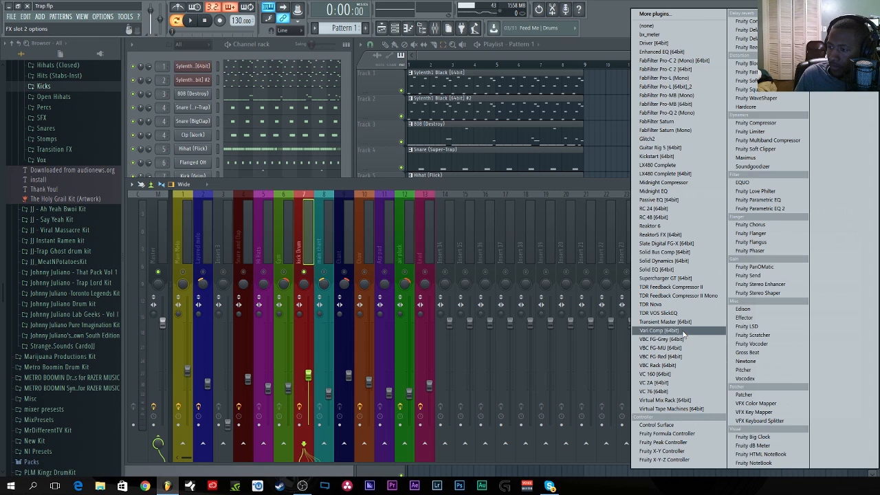
{"action": "left_click", "coordinate": [663, 374]}
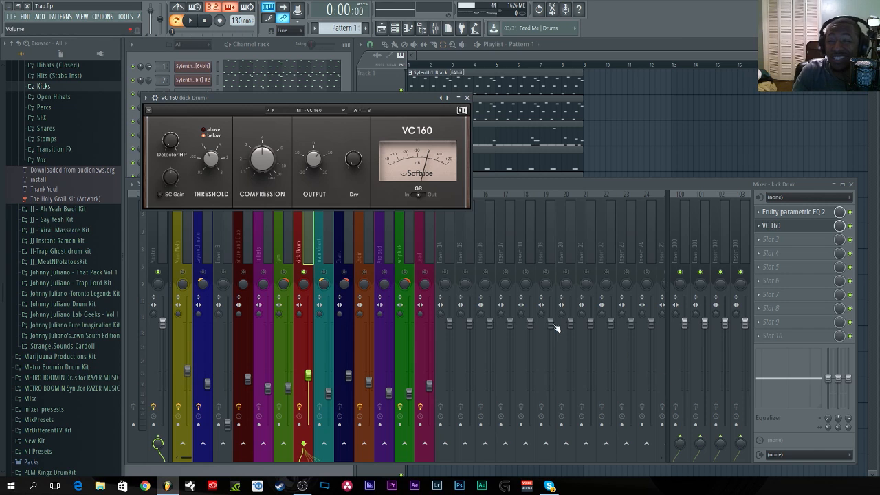
{"action": "left_click_drag", "start_coordinate": [370, 111], "coordinate": [580, 69]}
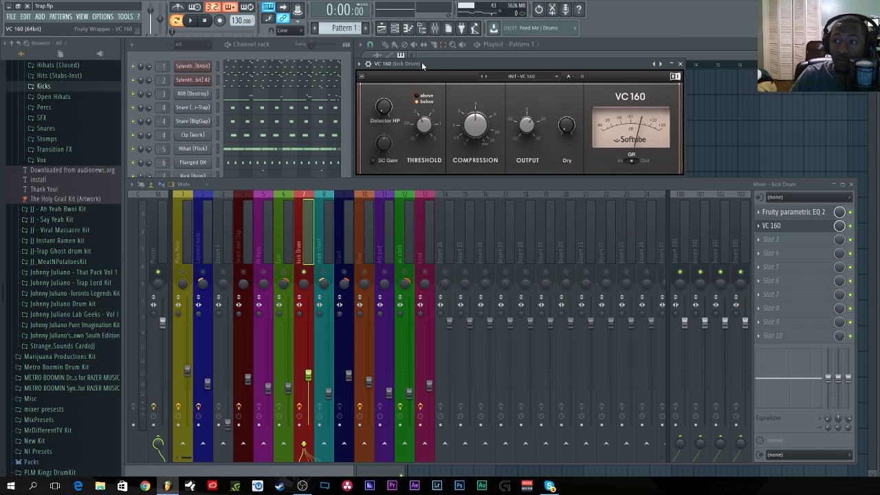
Play the soloed kick and set its VC 160 threshold to about 71.8 mV and compression to 2.4, trying the Detector HP, and stop playback.
{"action": "mouse_move", "coordinate": [422, 64]}
{"action": "left_mouse_down"}
{"action": "mouse_move", "coordinate": [421, 48]}
{"action": "mouse_move", "coordinate": [418, 66]}
{"action": "left_mouse_up"}
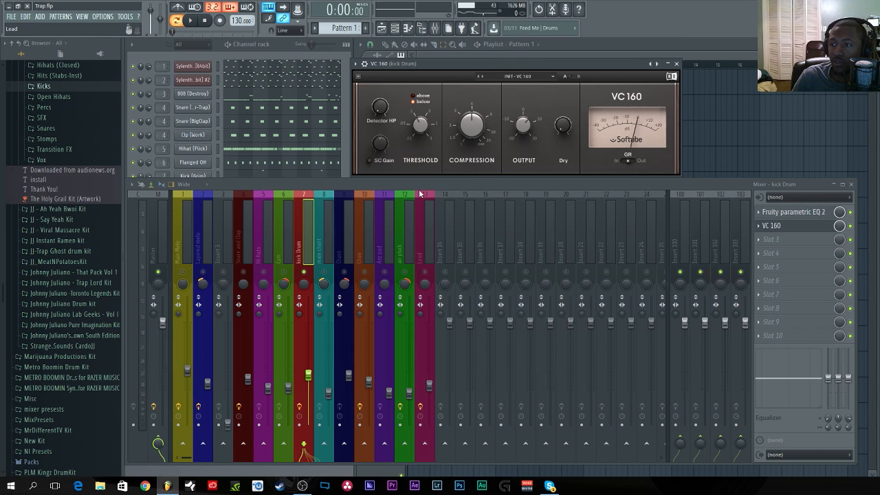
{"action": "key", "text": "space"}
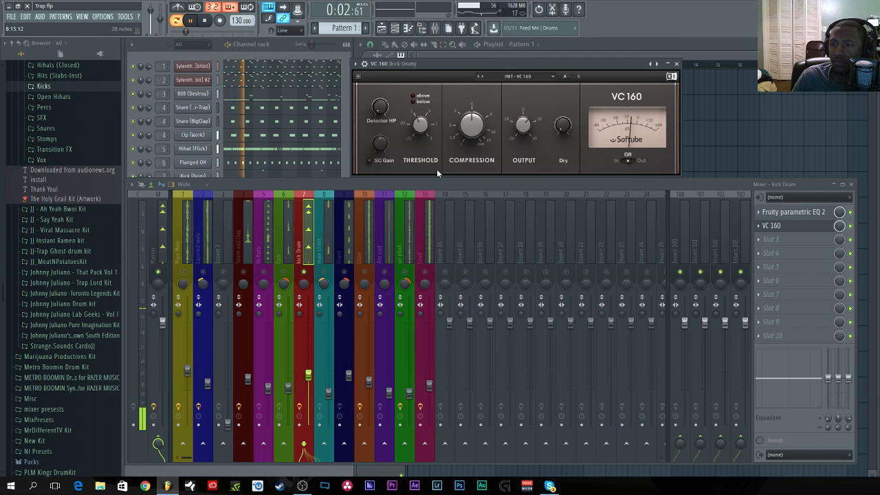
{"action": "mouse_move", "coordinate": [424, 128]}
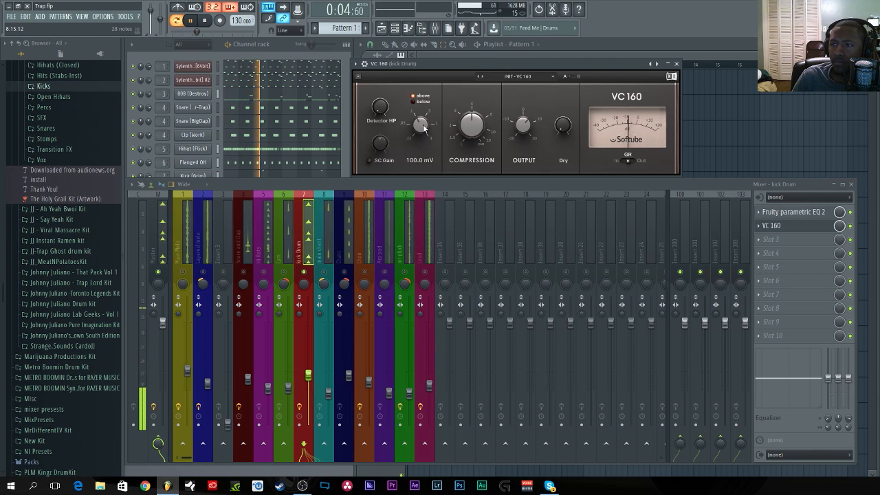
{"action": "mouse_move", "coordinate": [424, 127]}
{"action": "left_mouse_down"}
{"action": "mouse_move", "coordinate": [423, 100]}
{"action": "mouse_move", "coordinate": [423, 131]}
{"action": "left_mouse_up"}
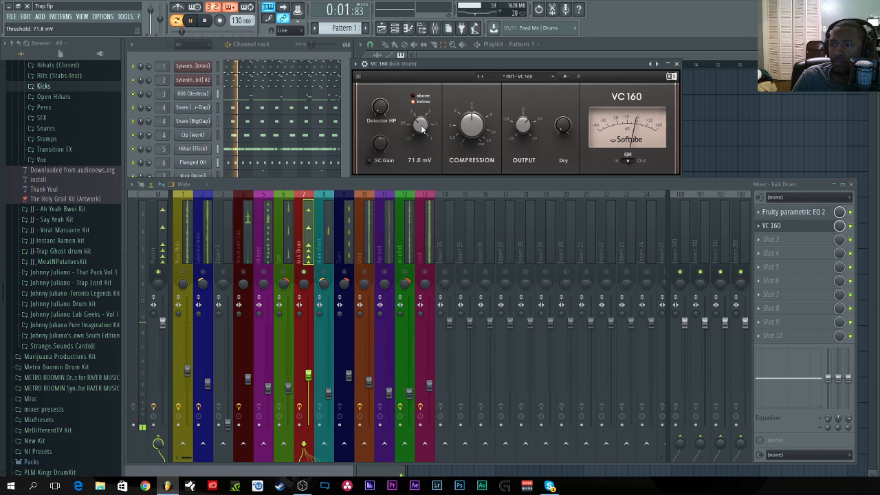
{"action": "left_click_drag", "start_coordinate": [420, 125], "coordinate": [473, 135]}
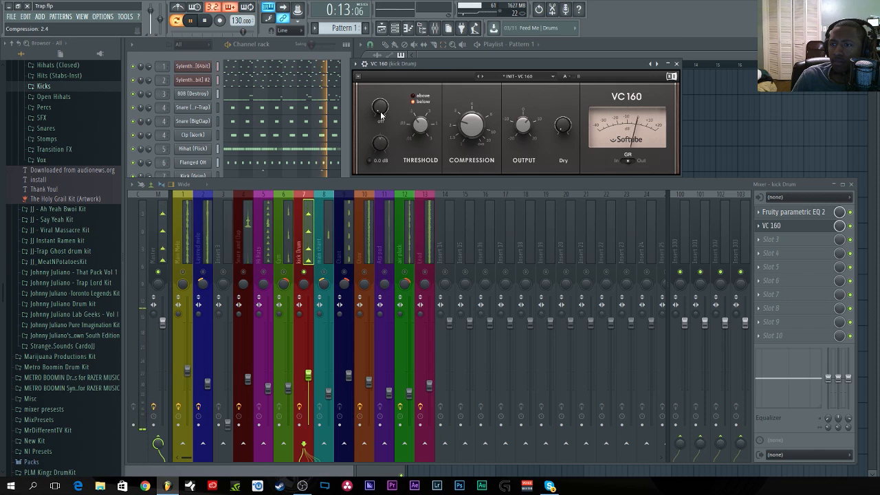
{"action": "left_click_drag", "start_coordinate": [380, 107], "coordinate": [380, 102]}
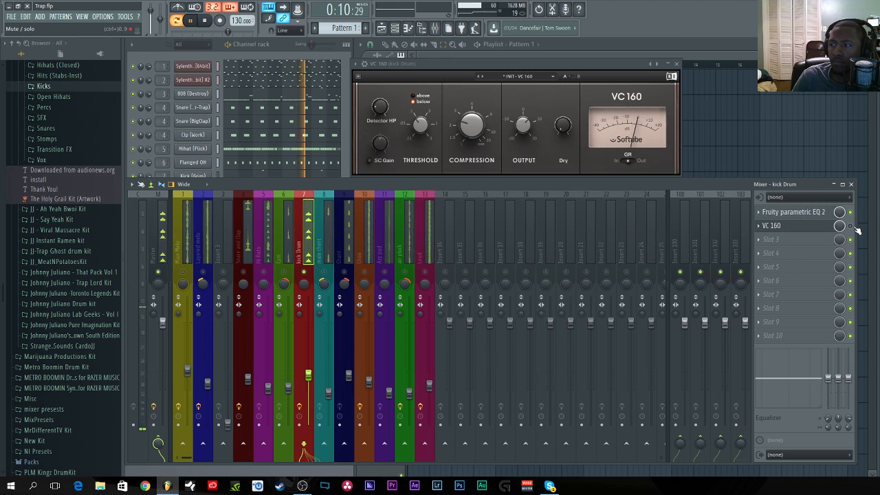
{"action": "key", "text": "space"}
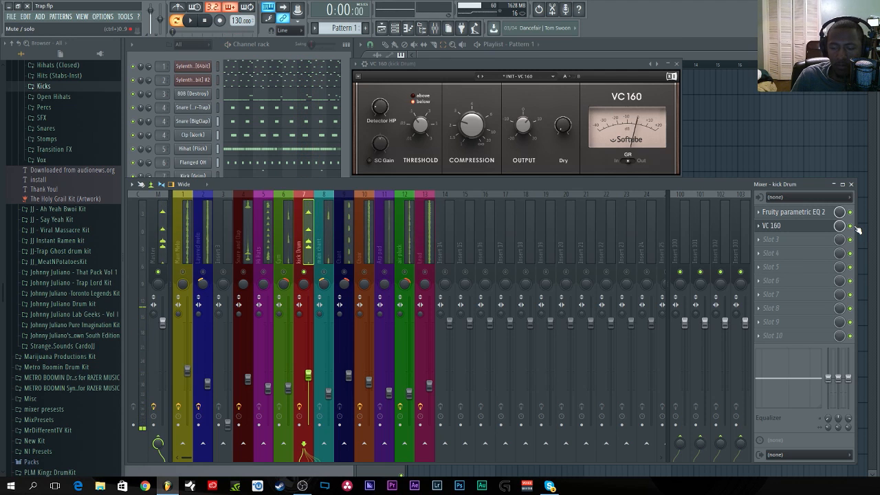
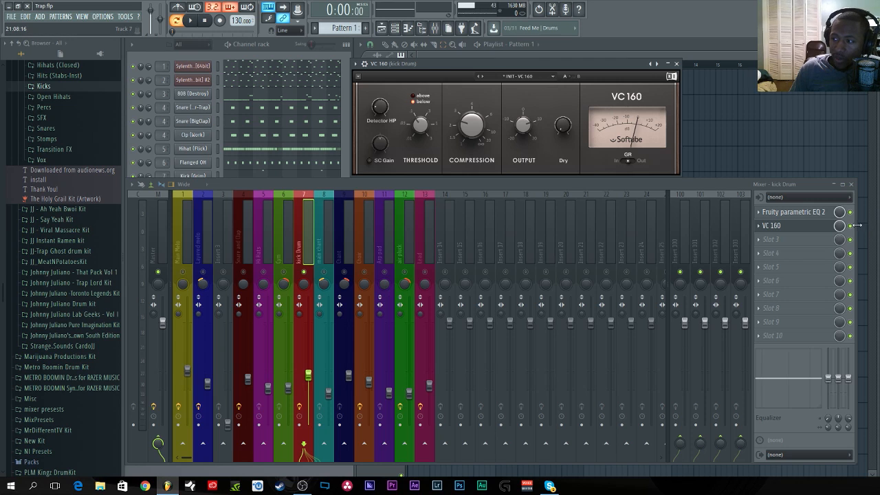
Audition the kick soloed, unsolo it, and raise its fader to about -12.3 dB while the full beat plays.
{"action": "key", "text": "space"}
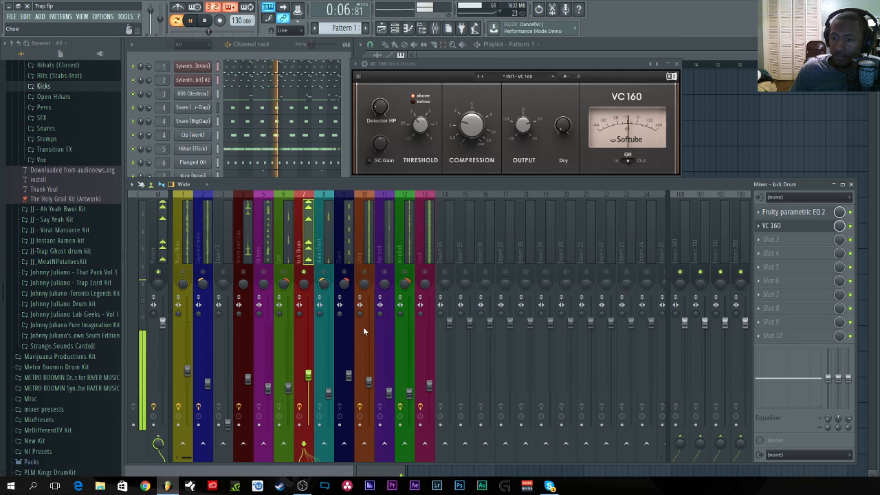
{"action": "key", "text": "space"}
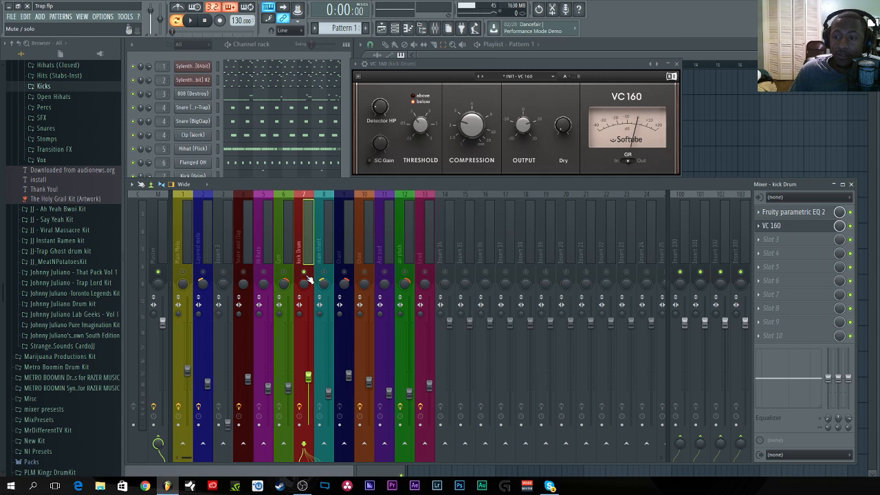
{"action": "key", "text": "space"}
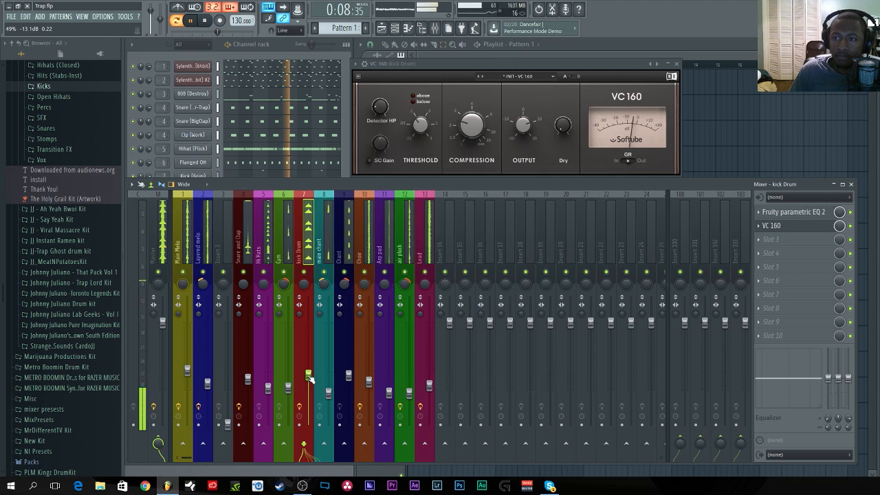
{"action": "left_click_drag", "start_coordinate": [309, 378], "coordinate": [310, 375]}
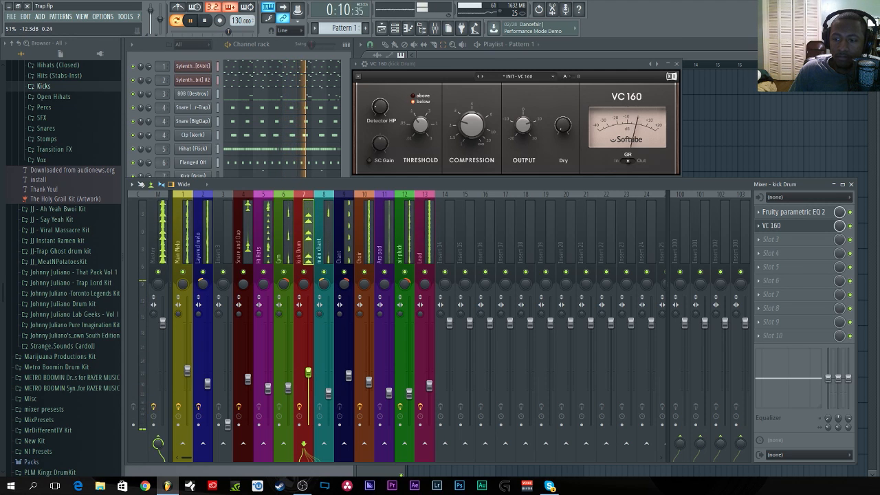
{"action": "key", "text": "space"}
Rename mixer track Insert 3 to 808 and colour it red.
{"action": "right_click", "coordinate": [230, 198]}
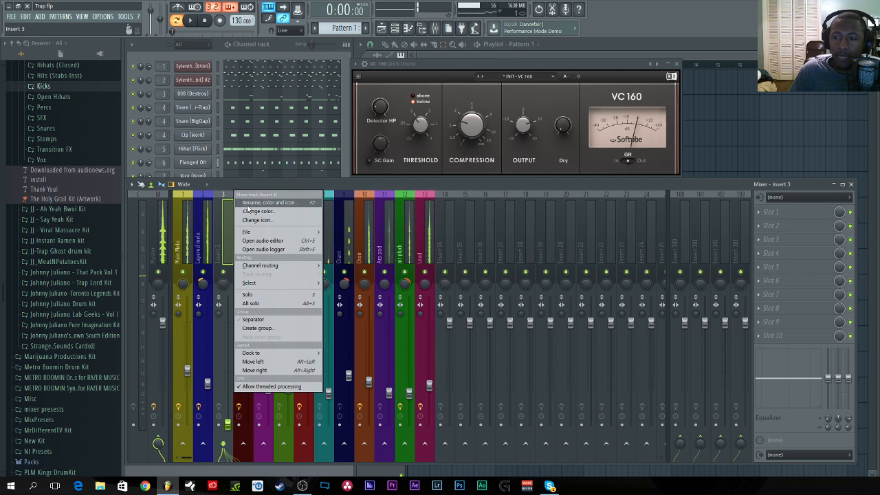
{"action": "left_click", "coordinate": [251, 205]}
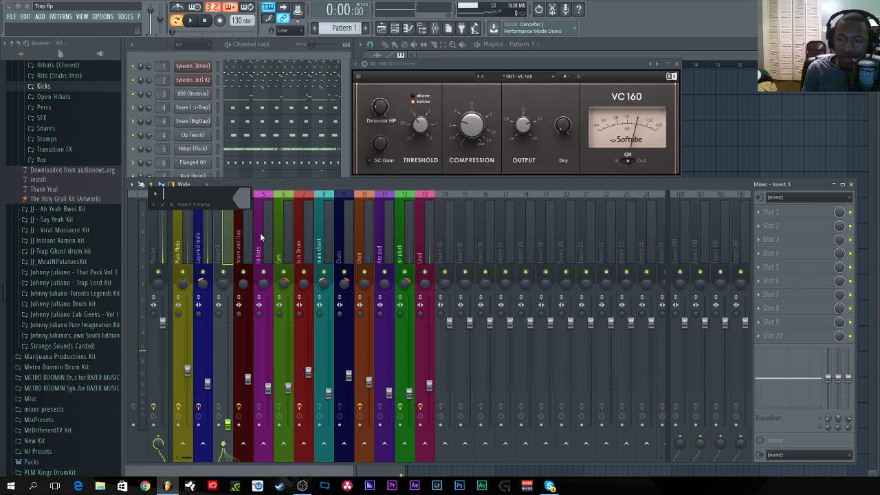
{"action": "type", "text": "808"}
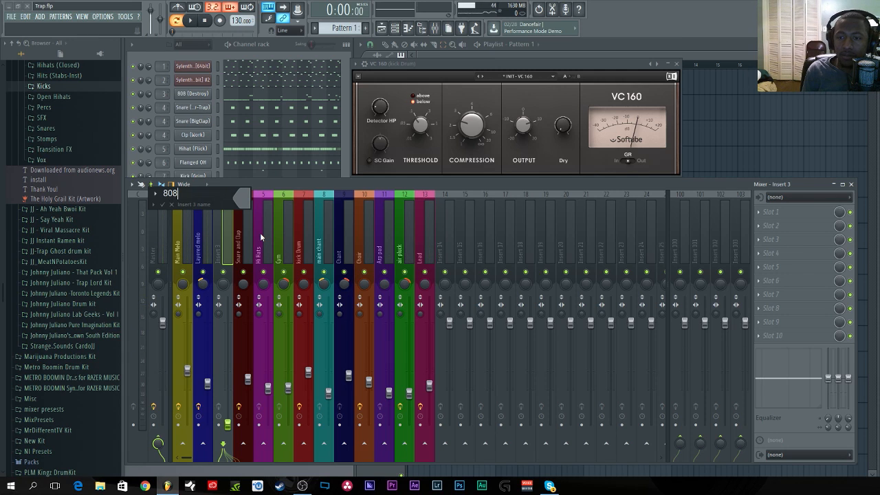
{"action": "left_click", "coordinate": [240, 199]}
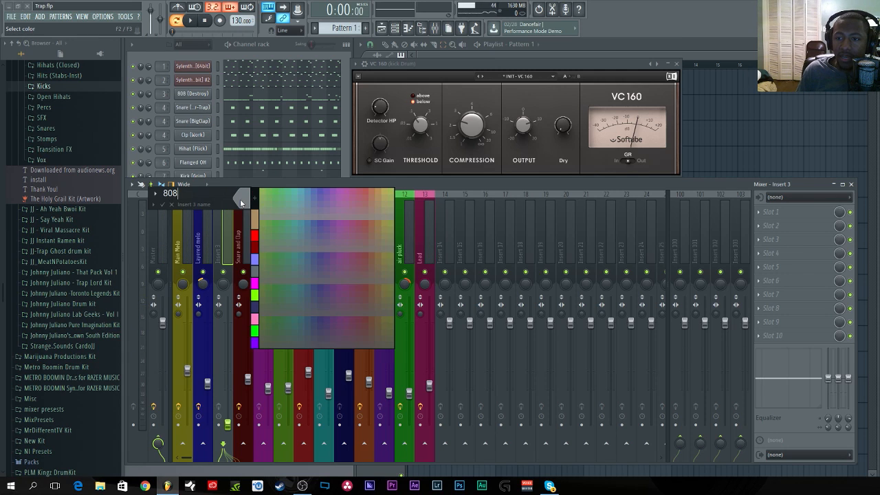
{"action": "left_click", "coordinate": [254, 232]}
{"action": "key", "text": "Return"}
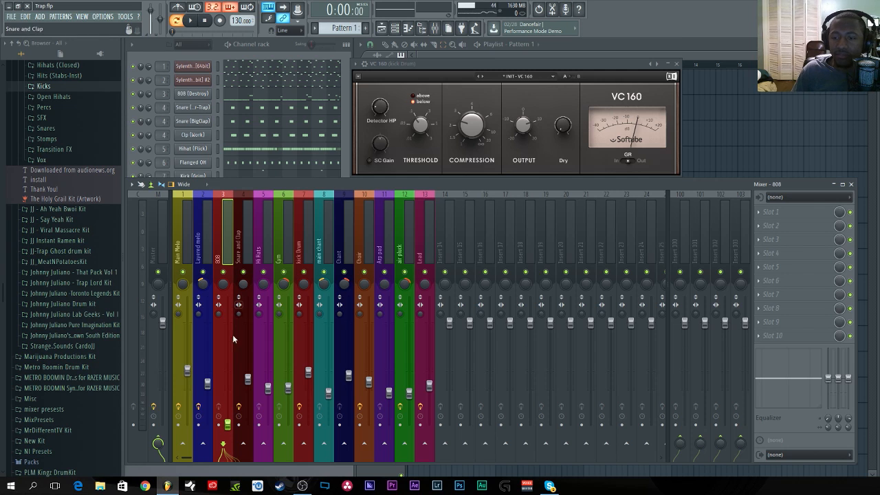
Raise the 808 track's fader to about -14.2 dB against the full beat, and stop playback.
{"action": "left_click_drag", "start_coordinate": [232, 433], "coordinate": [231, 388]}
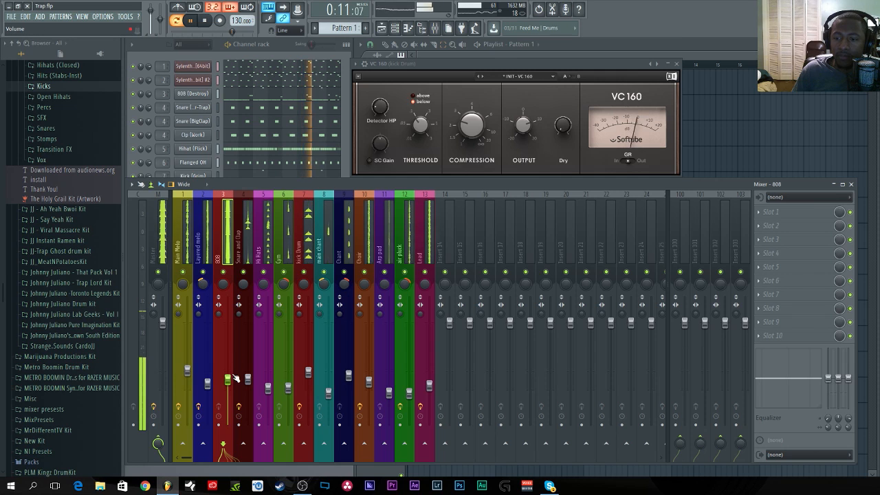
{"action": "left_click_drag", "start_coordinate": [231, 380], "coordinate": [231, 378]}
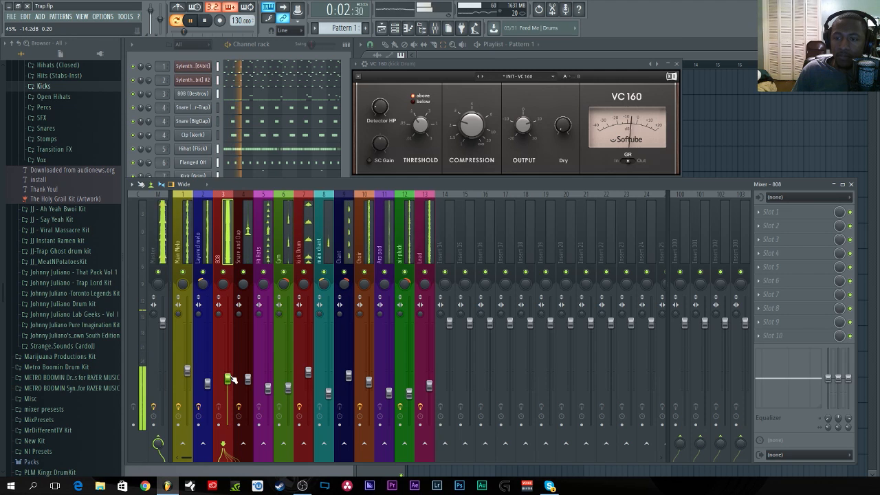
{"action": "left_click_drag", "start_coordinate": [232, 378], "coordinate": [233, 382]}
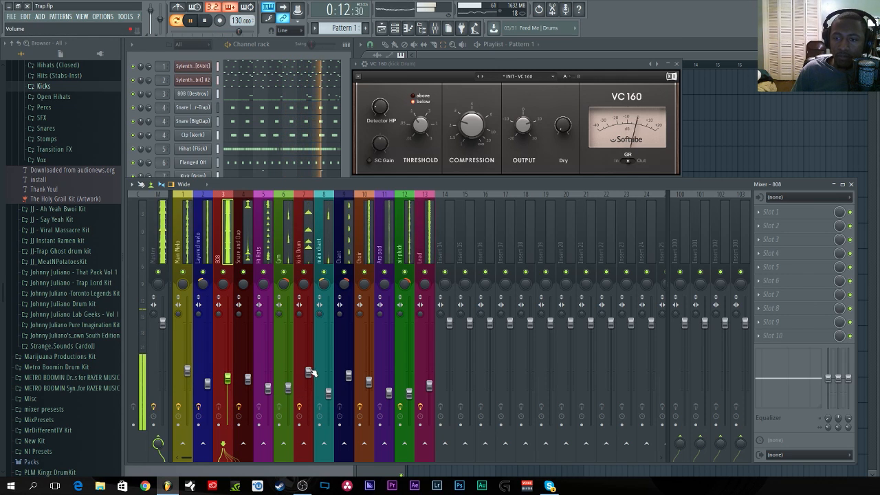
{"action": "key", "text": "space"}
Add Fruity Parametric EQ 2 to the 808 track's first effect slot, move its window aside and solo the track.
{"action": "left_click", "coordinate": [768, 211]}
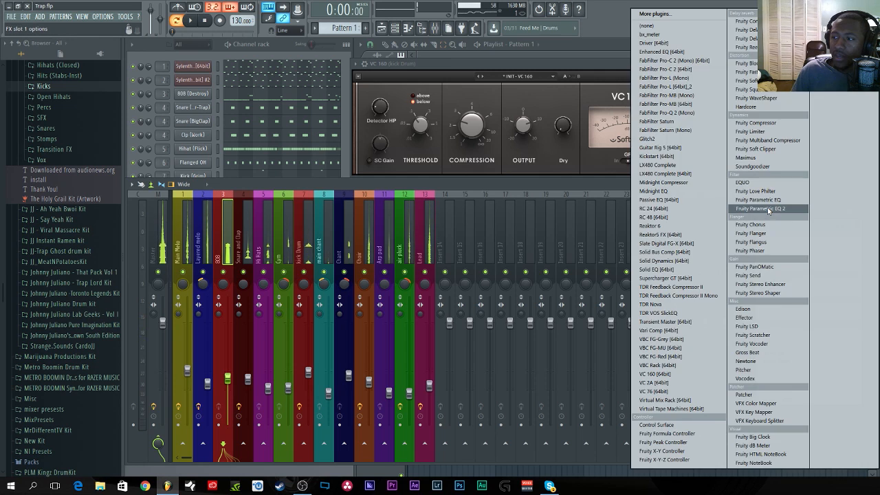
{"action": "left_click", "coordinate": [767, 209]}
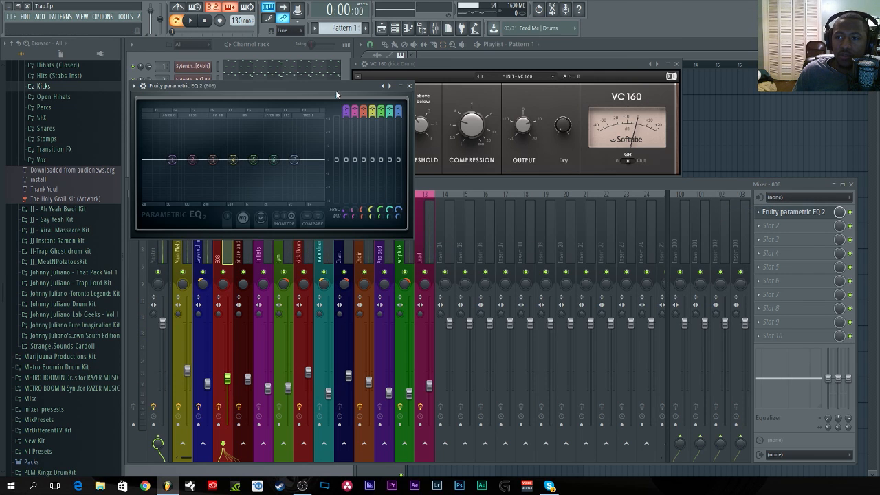
{"action": "left_click_drag", "start_coordinate": [329, 82], "coordinate": [635, 191]}
{"action": "right_click", "coordinate": [223, 271]}
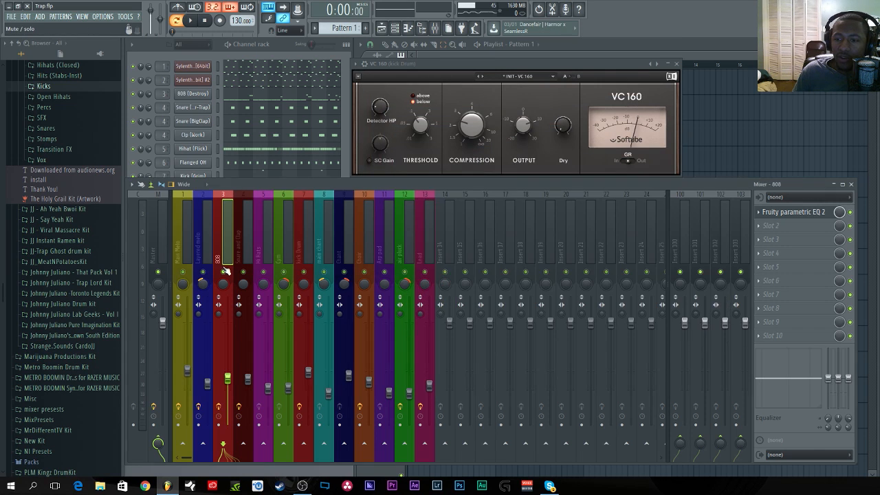
In the 808 track's Fruity Parametric EQ 2, load the next preset, push the low-pass fully up and raise the low cut during playback.
{"action": "left_click", "coordinate": [791, 212]}
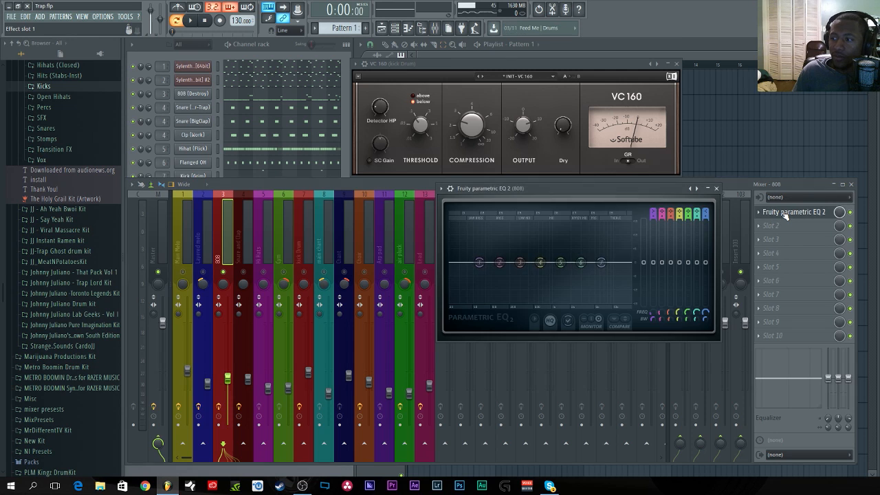
{"action": "key", "text": "space"}
{"action": "left_click", "coordinate": [697, 189]}
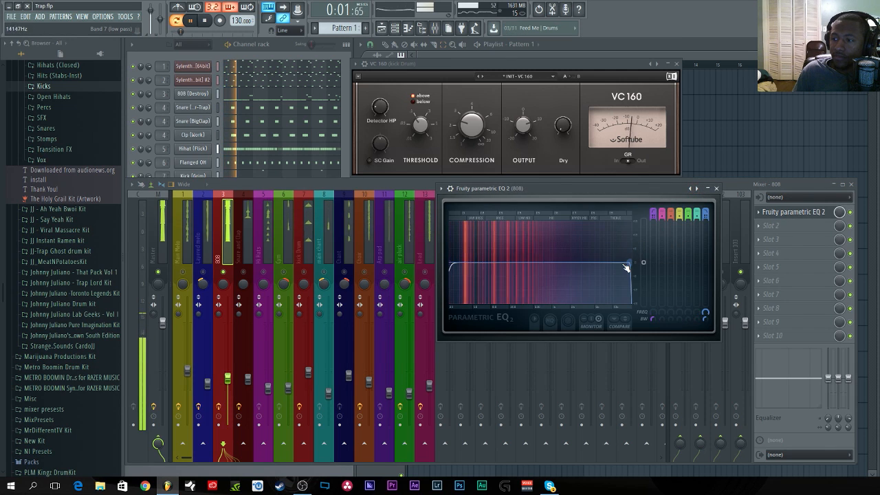
{"action": "mouse_move", "coordinate": [626, 264]}
{"action": "left_mouse_down"}
{"action": "mouse_move", "coordinate": [562, 262]}
{"action": "mouse_move", "coordinate": [632, 263]}
{"action": "left_mouse_up"}
{"action": "left_click_drag", "start_coordinate": [449, 263], "coordinate": [477, 268]}
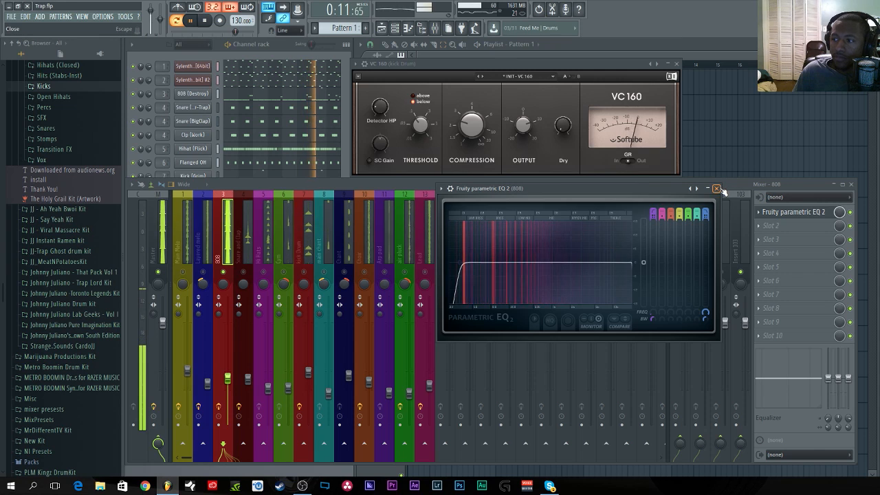
{"action": "left_click", "coordinate": [715, 188]}
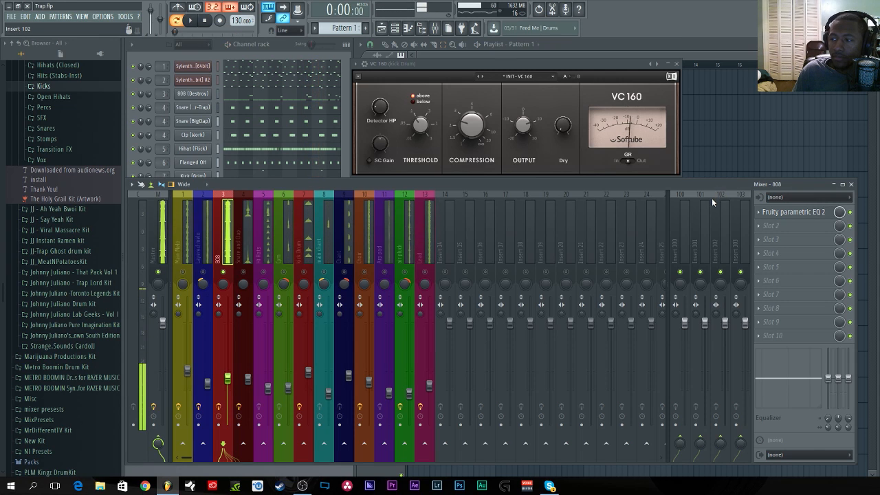
Add Supercharger GT to the 808 track's second effect slot and move its window clear of the channel rack.
{"action": "left_click", "coordinate": [766, 231]}
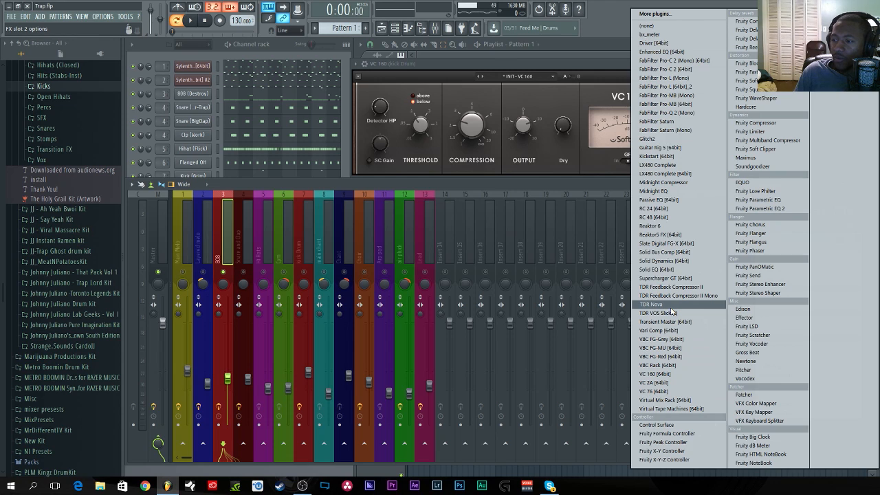
{"action": "left_click", "coordinate": [667, 279]}
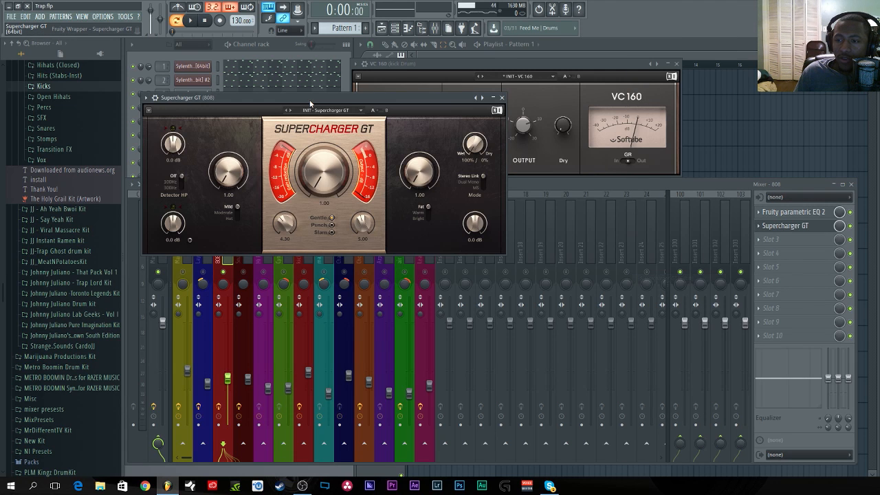
{"action": "left_click_drag", "start_coordinate": [309, 100], "coordinate": [529, 147]}
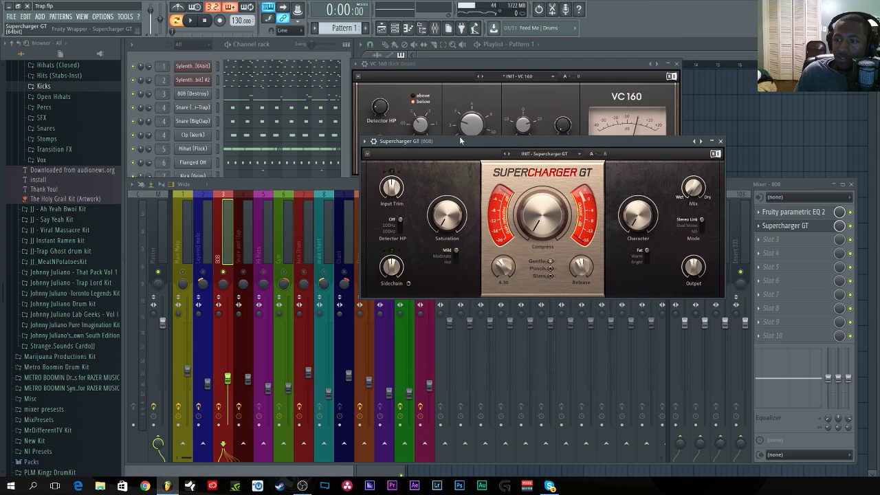
{"action": "left_click_drag", "start_coordinate": [460, 140], "coordinate": [513, 146]}
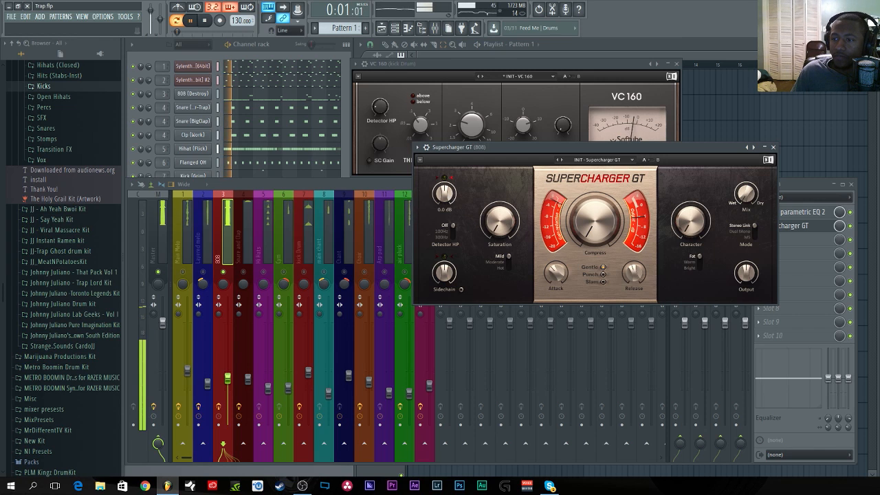
Lower the Supercharger GT input trim to about -11.9 dB and play the 808 to check the input level.
{"action": "left_click_drag", "start_coordinate": [444, 194], "coordinate": [444, 221]}
{"action": "key", "text": "space"}
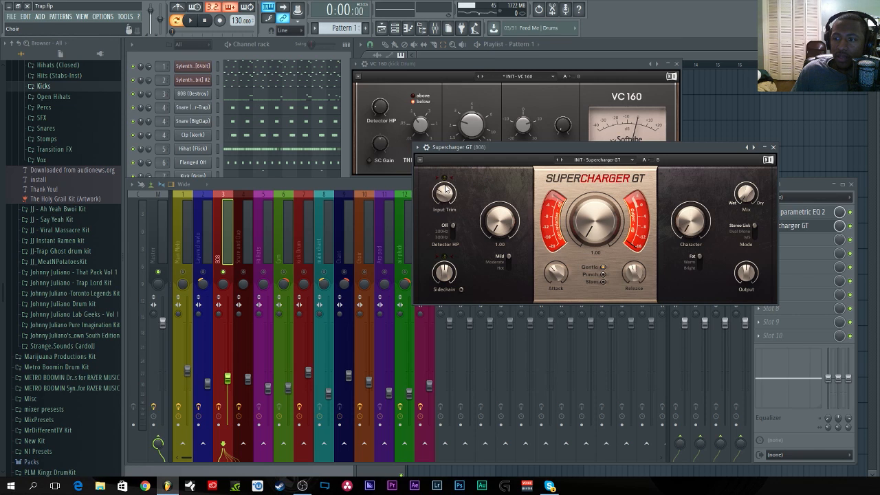
{"action": "key", "text": "space"}
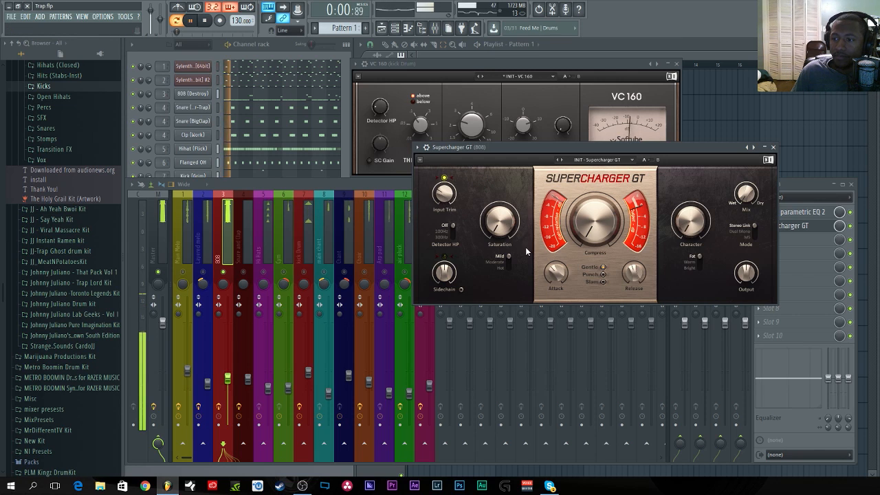
{"action": "key", "text": "space"}
Raise the saturation to 10.00 and compare the Moderate, Hot and Mild saturation modes on the playing 808.
{"action": "left_click_drag", "start_coordinate": [502, 236], "coordinate": [502, 207]}
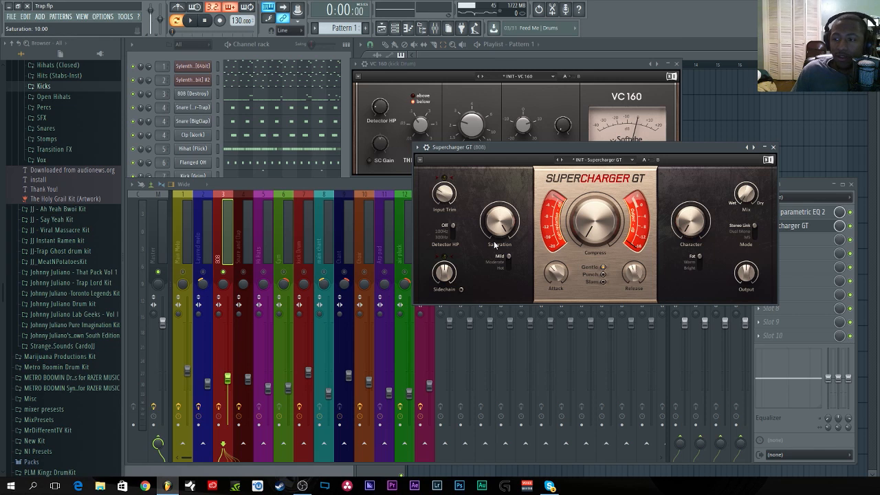
{"action": "key", "text": "space"}
{"action": "left_click", "coordinate": [509, 262]}
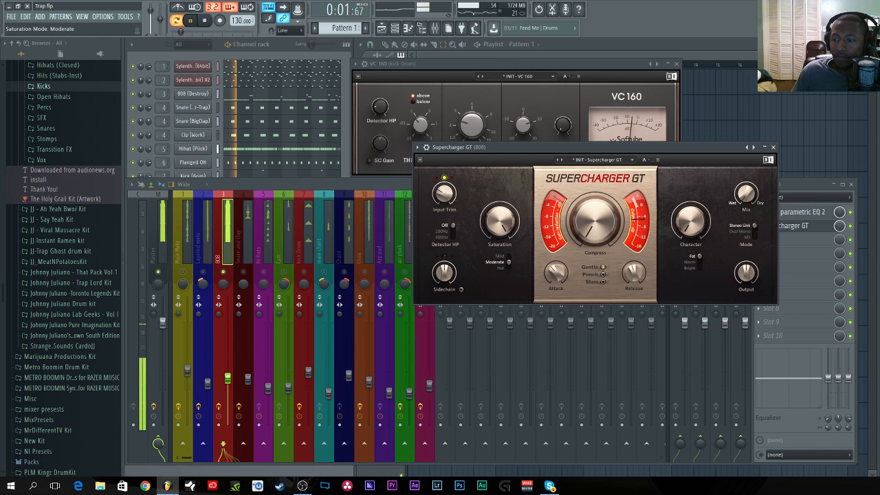
{"action": "left_click", "coordinate": [509, 265]}
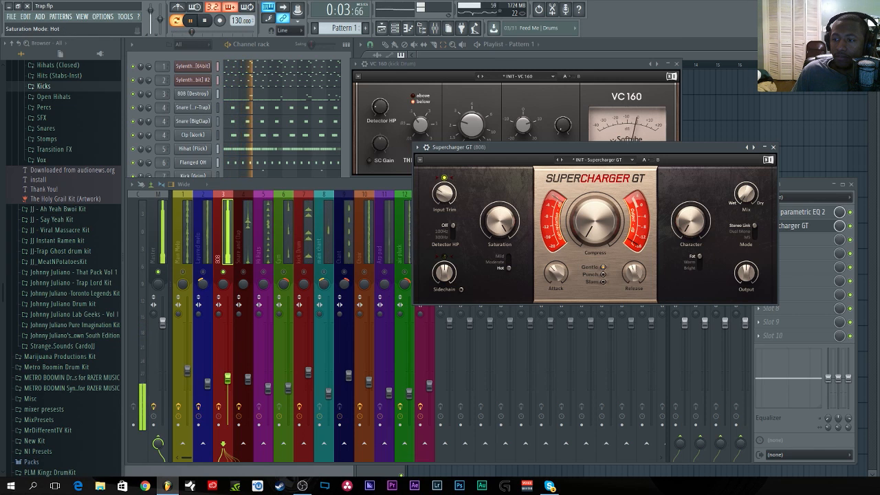
{"action": "left_click_drag", "start_coordinate": [509, 268], "coordinate": [509, 257]}
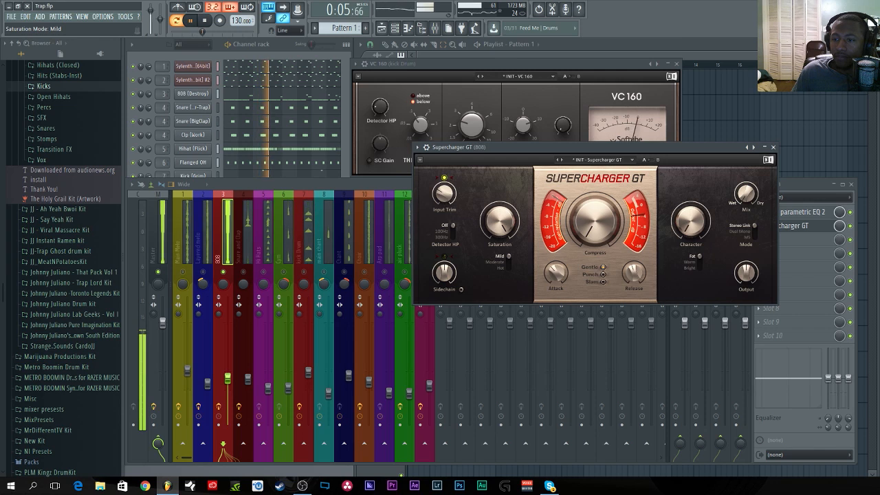
{"action": "left_click", "coordinate": [508, 262]}
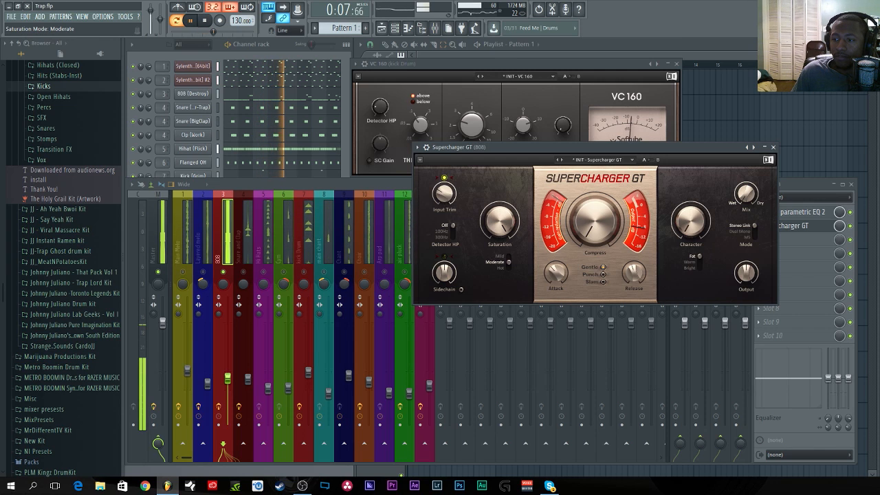
{"action": "left_click", "coordinate": [509, 256]}
Set the saturation to 4.00 and the compression to 3.30 while listening to the 808.
{"action": "left_click_drag", "start_coordinate": [500, 222], "coordinate": [500, 195]}
{"action": "key", "text": "space"}
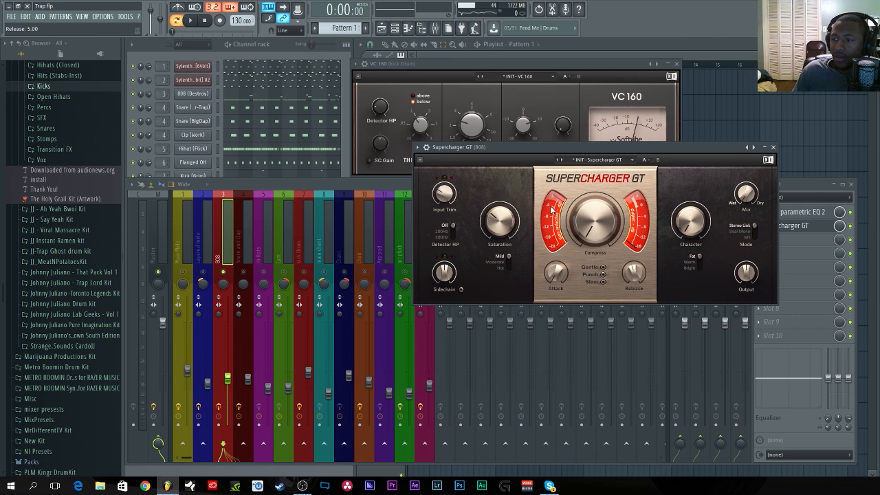
{"action": "key", "text": "space"}
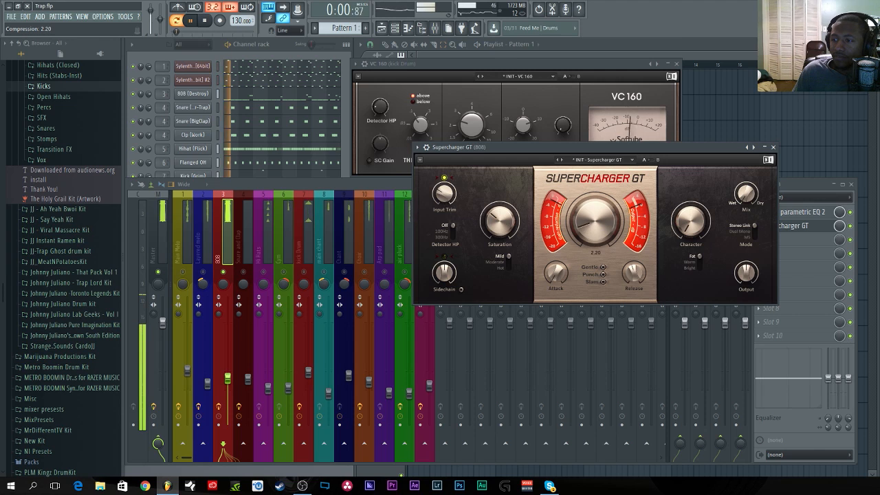
{"action": "left_click_drag", "start_coordinate": [597, 237], "coordinate": [597, 199]}
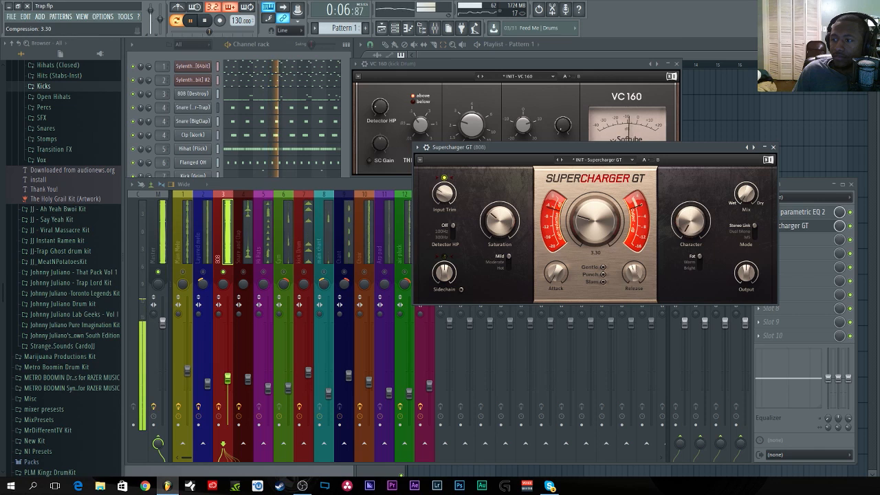
{"action": "key", "text": "space"}
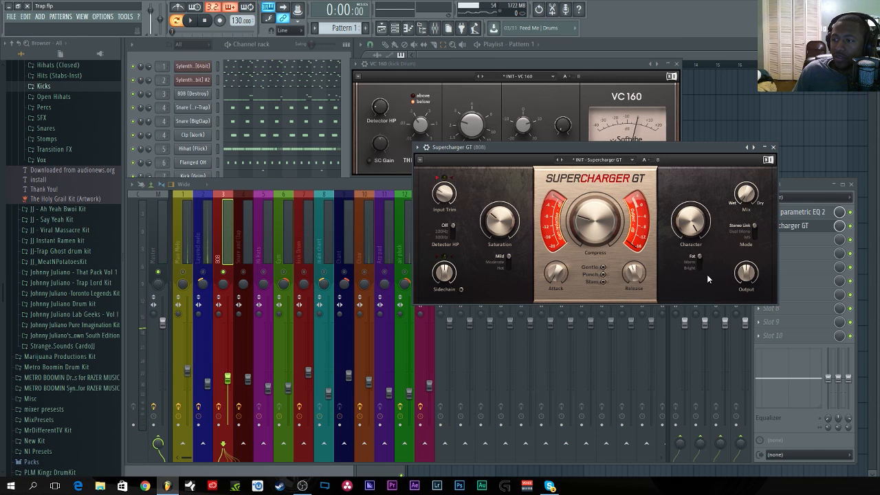
Compare the character modes during playback, then choose Bright with Character at 3.00 and output at 4.0 dB.
{"action": "key", "text": "space"}
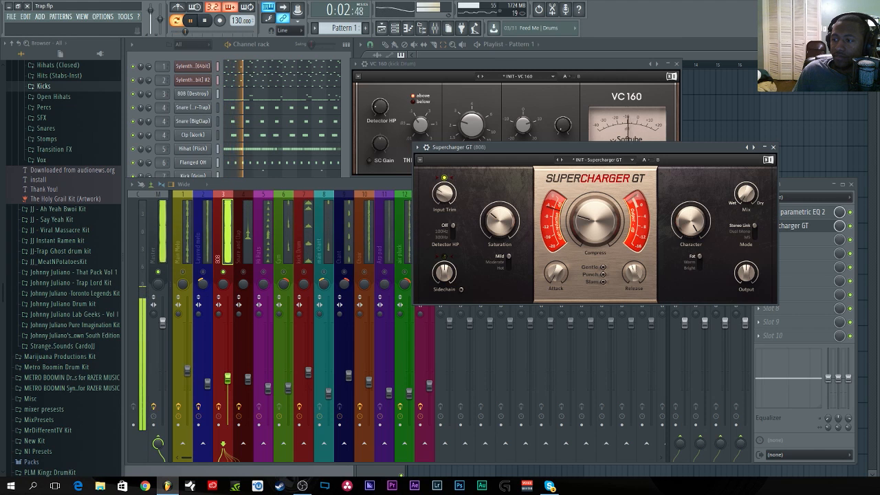
{"action": "left_click", "coordinate": [700, 261]}
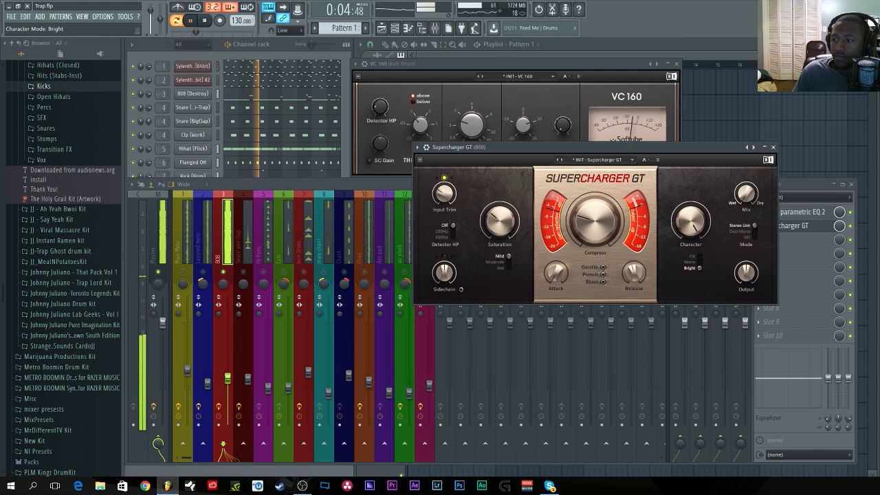
{"action": "left_click", "coordinate": [700, 267]}
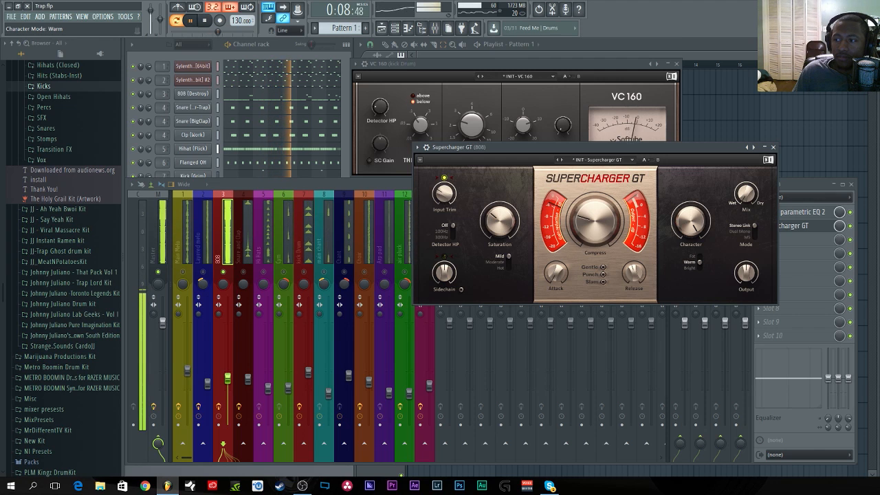
{"action": "left_click", "coordinate": [700, 256]}
{"action": "left_click", "coordinate": [699, 267]}
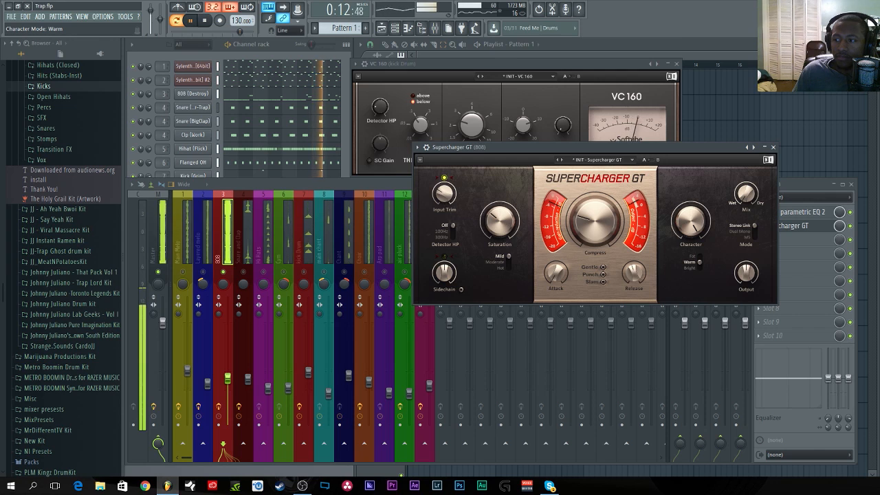
{"action": "left_click_drag", "start_coordinate": [691, 221], "coordinate": [691, 282]}
{"action": "key", "text": "space"}
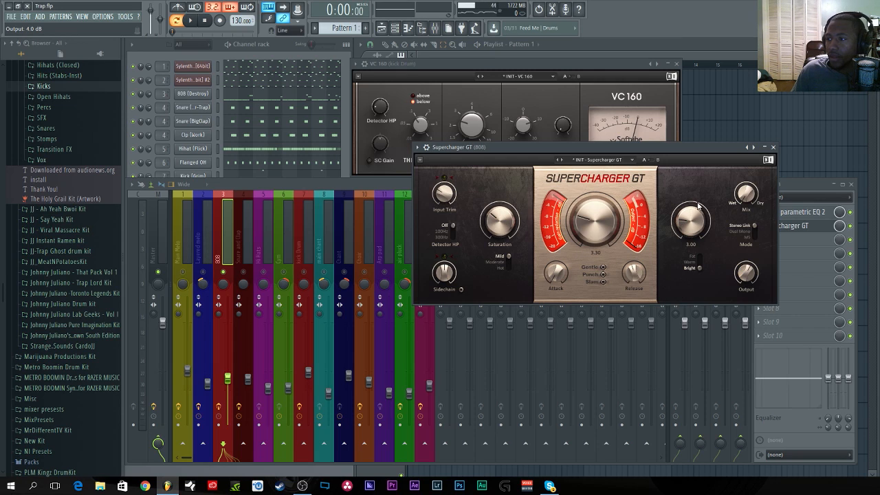
Close Supercharger GT and play all tracks together with the 808 fader lowered to about -17.7 dB.
{"action": "left_click", "coordinate": [772, 147]}
{"action": "key", "text": "space"}
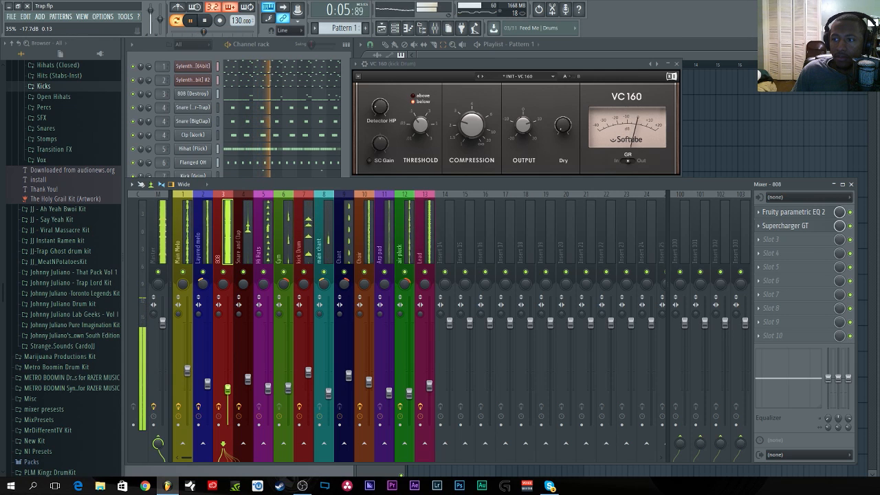
{"action": "key", "text": "space"}
Reopen the 808's Supercharger GT, set the attack to 1.00 and the wet/dry mix to 45% / 55%, and close it.
{"action": "left_click", "coordinate": [805, 229]}
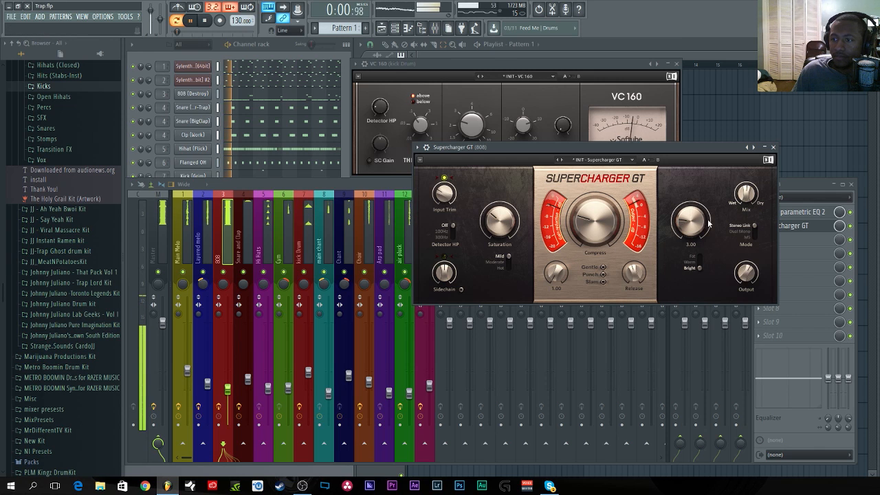
{"action": "mouse_move", "coordinate": [746, 194]}
{"action": "left_mouse_down"}
{"action": "mouse_move", "coordinate": [746, 186]}
{"action": "mouse_move", "coordinate": [746, 194]}
{"action": "left_mouse_up"}
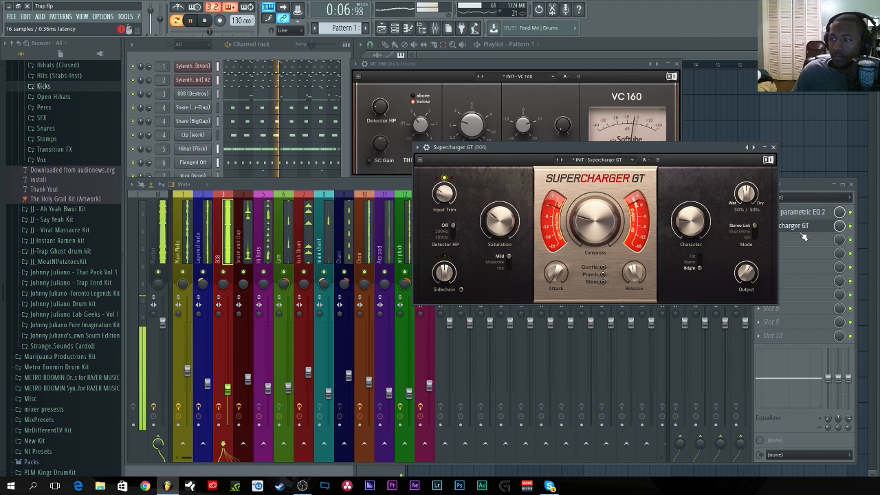
{"action": "left_click", "coordinate": [853, 231]}
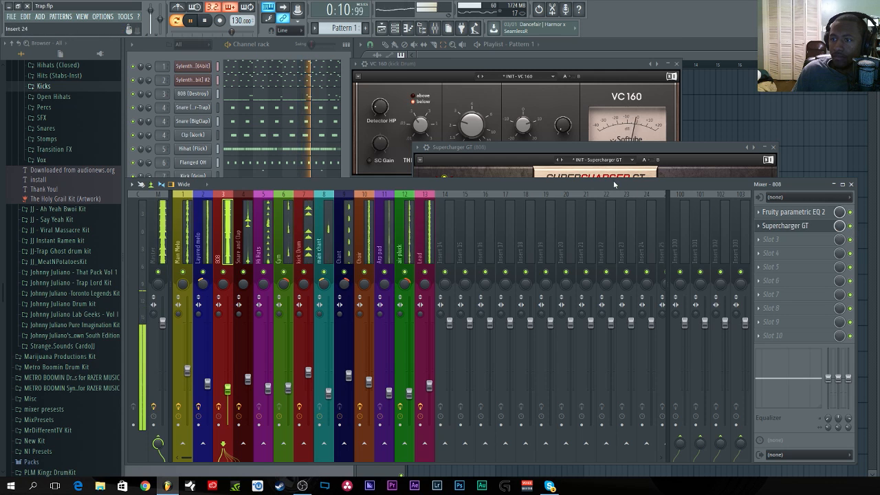
{"action": "left_click", "coordinate": [790, 225]}
{"action": "left_click", "coordinate": [773, 224]}
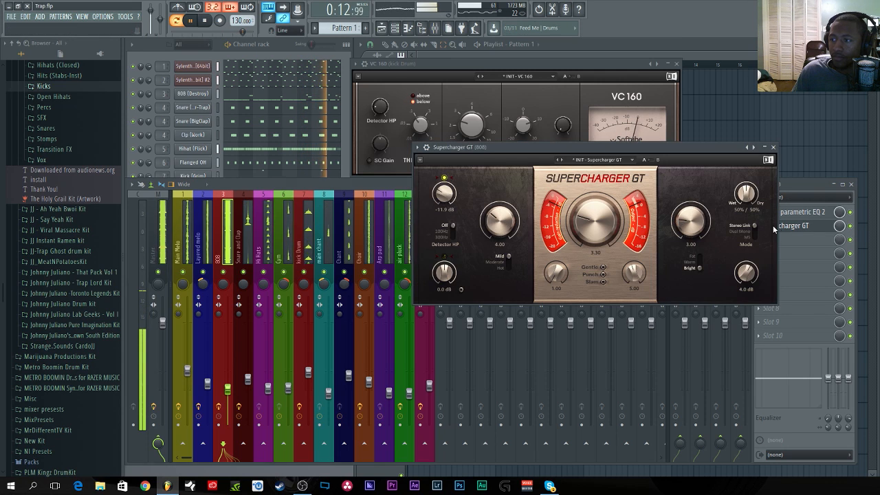
{"action": "left_click_drag", "start_coordinate": [746, 195], "coordinate": [746, 186]}
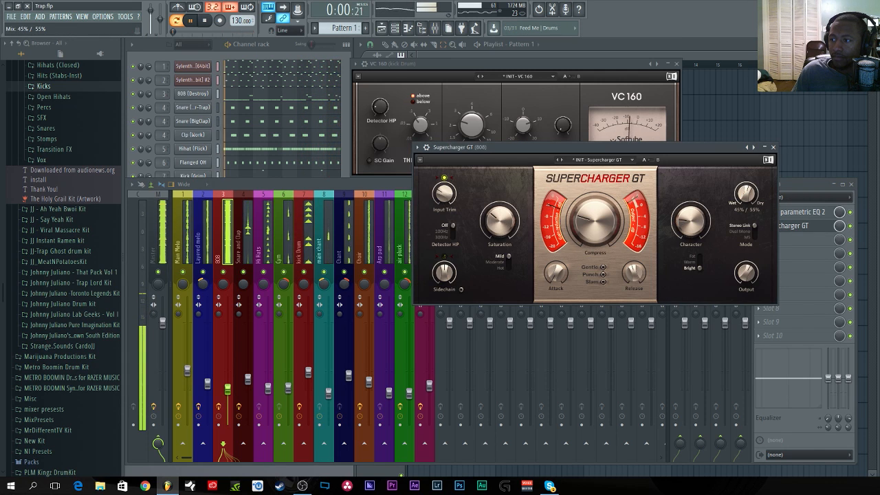
{"action": "left_click", "coordinate": [773, 147]}
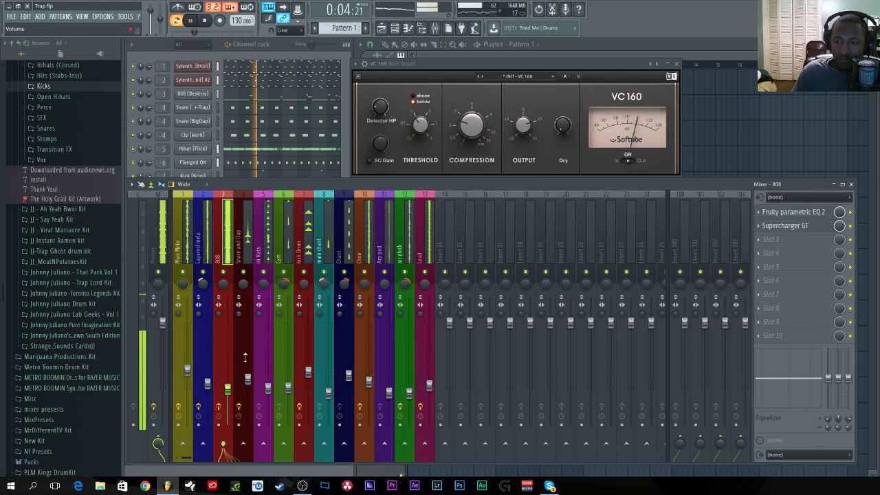
Fine-tune the 808 fader against the full mix, raise it to about -14.7 dB and stop playback.
{"action": "left_click_drag", "start_coordinate": [228, 390], "coordinate": [228, 390]}
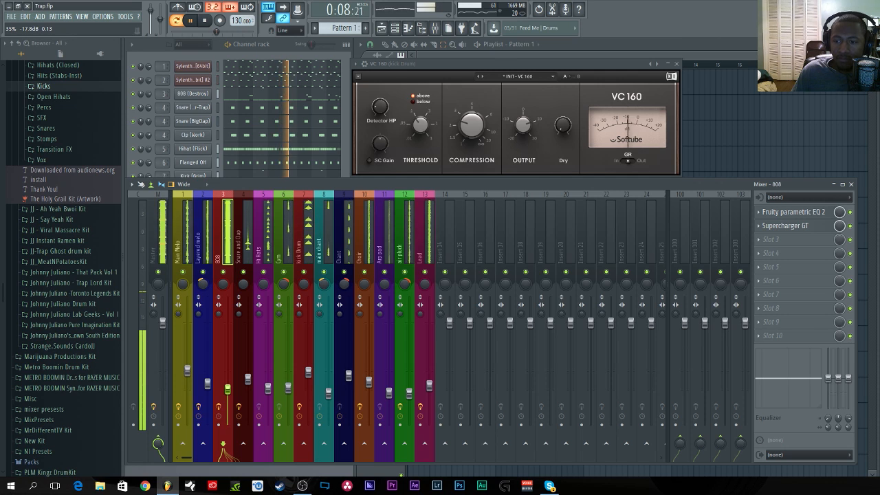
{"action": "left_click_drag", "start_coordinate": [228, 390], "coordinate": [230, 392]}
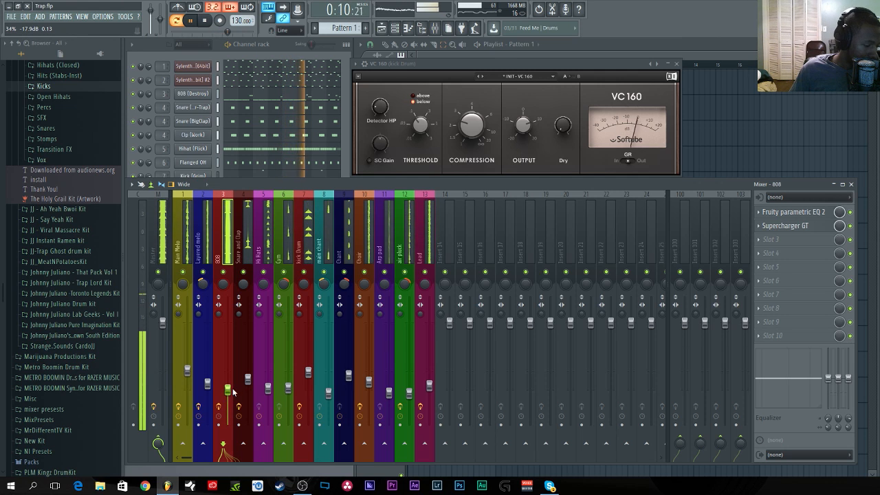
{"action": "left_click_drag", "start_coordinate": [228, 390], "coordinate": [228, 380]}
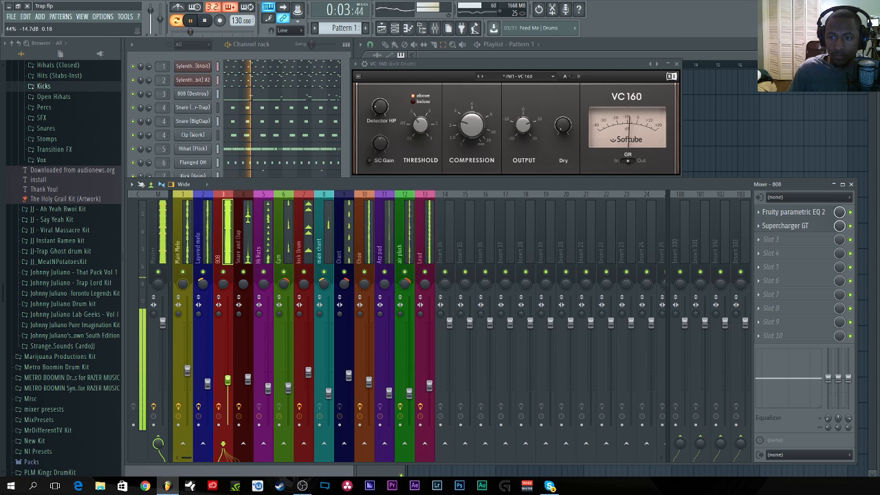
{"action": "key", "text": "space"}
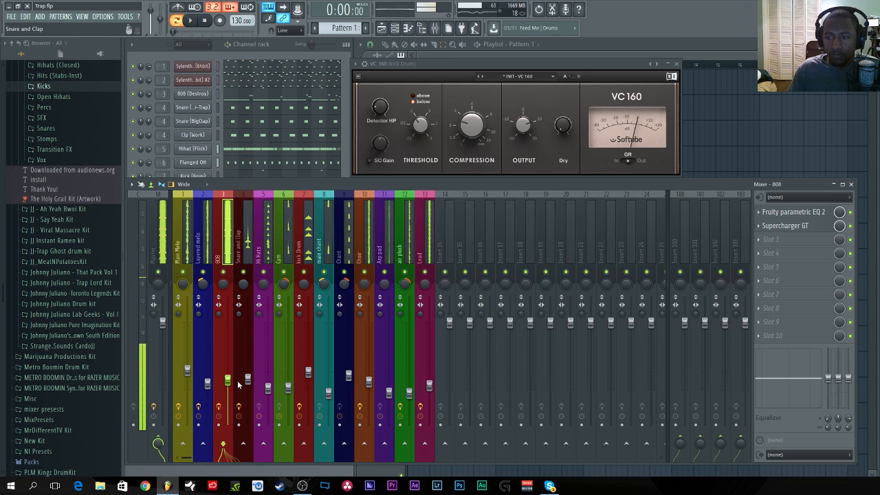
Sidechain the kick Drum mixer track to the 808 track.
{"action": "left_click", "coordinate": [299, 249]}
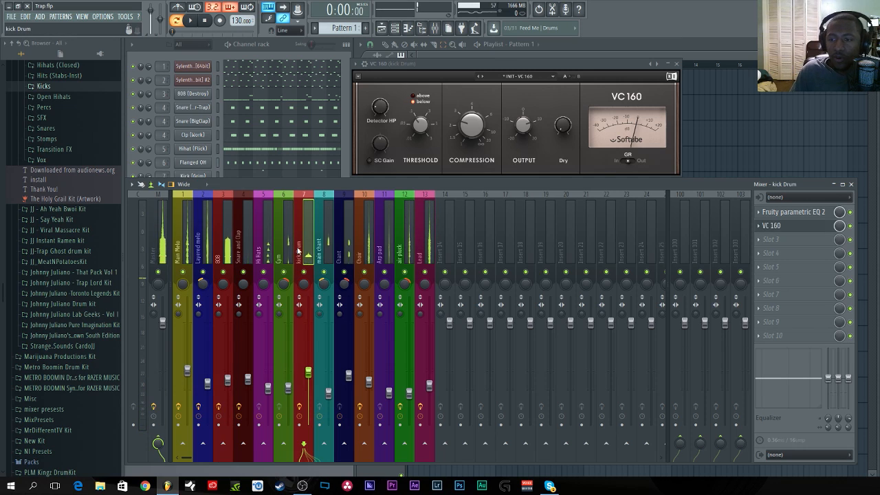
{"action": "right_click", "coordinate": [225, 445]}
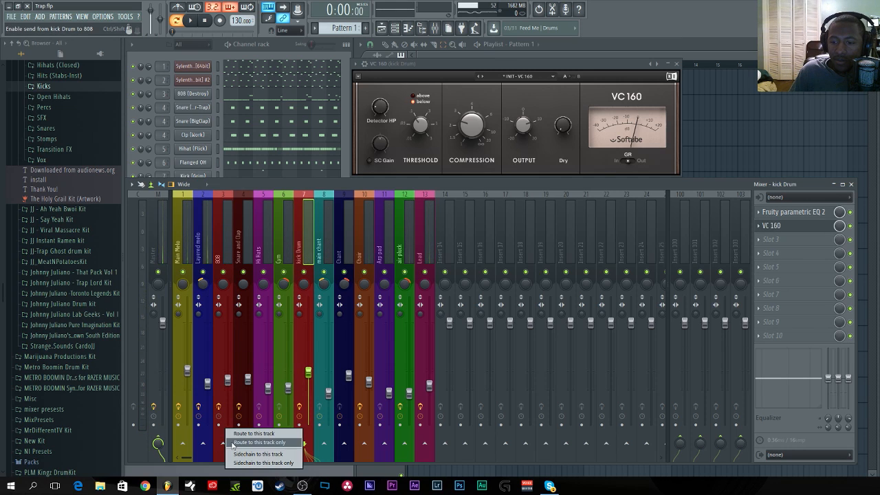
{"action": "left_click", "coordinate": [299, 243]}
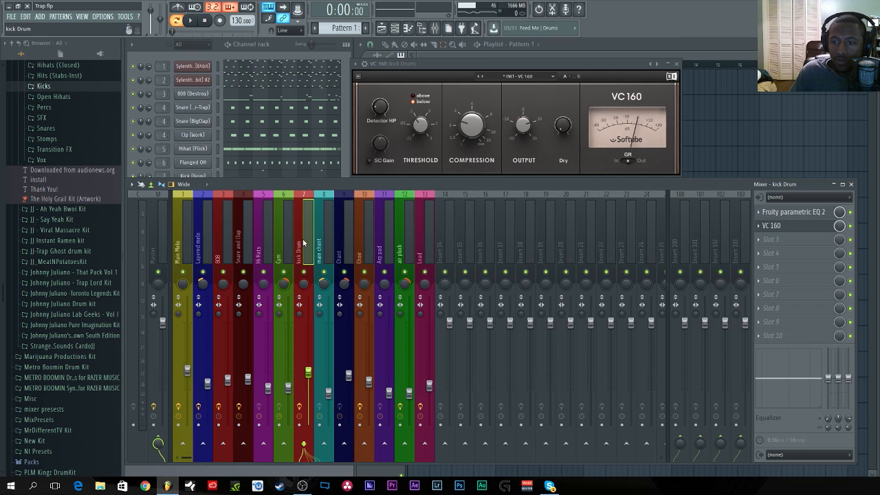
{"action": "right_click", "coordinate": [225, 446]}
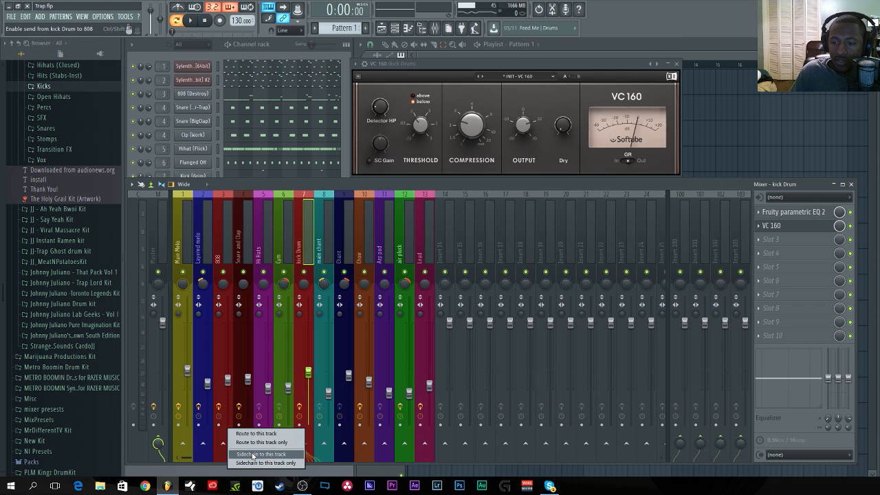
{"action": "left_click", "coordinate": [253, 455]}
Load Fruity Limiter in effect slot 10 of the 808 track and move its window clear of the 808 channel.
{"action": "left_click", "coordinate": [227, 268]}
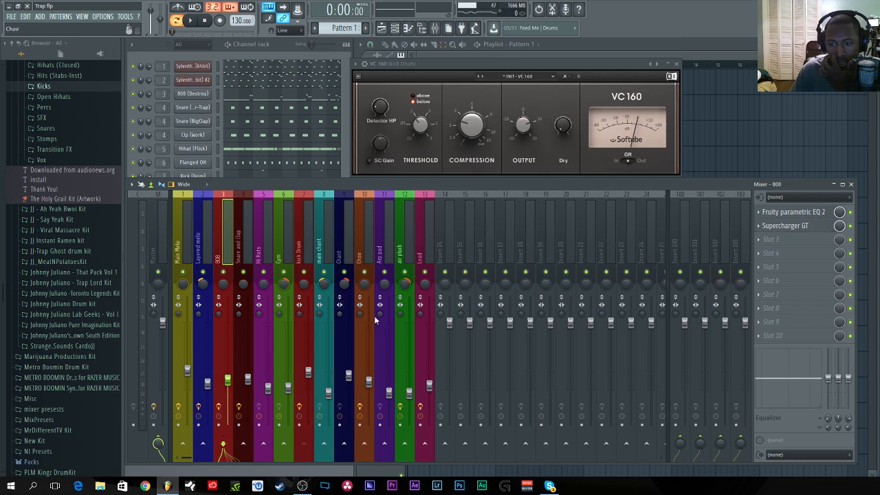
{"action": "left_click", "coordinate": [761, 337]}
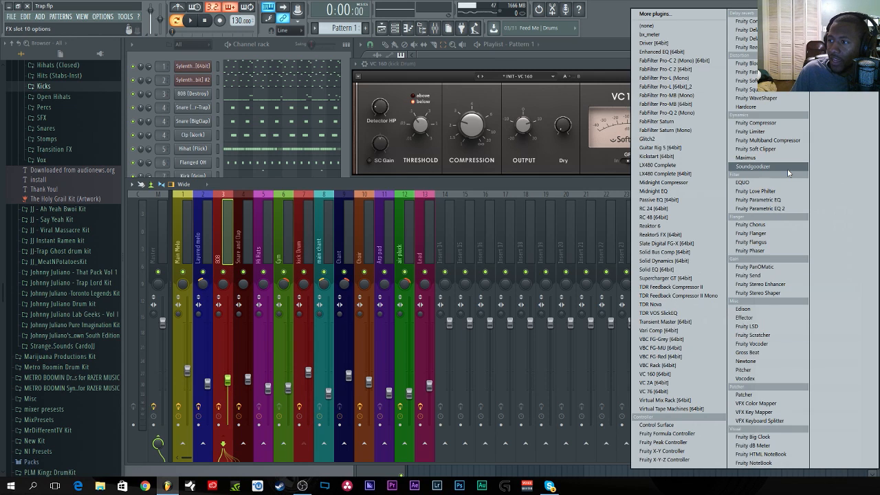
{"action": "left_click", "coordinate": [784, 140]}
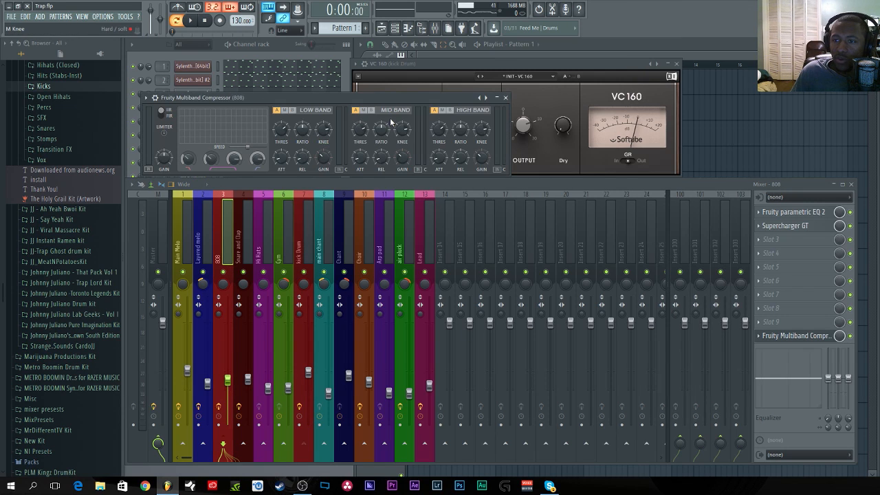
{"action": "left_click", "coordinate": [764, 339]}
{"action": "mouse_move", "coordinate": [772, 277]}
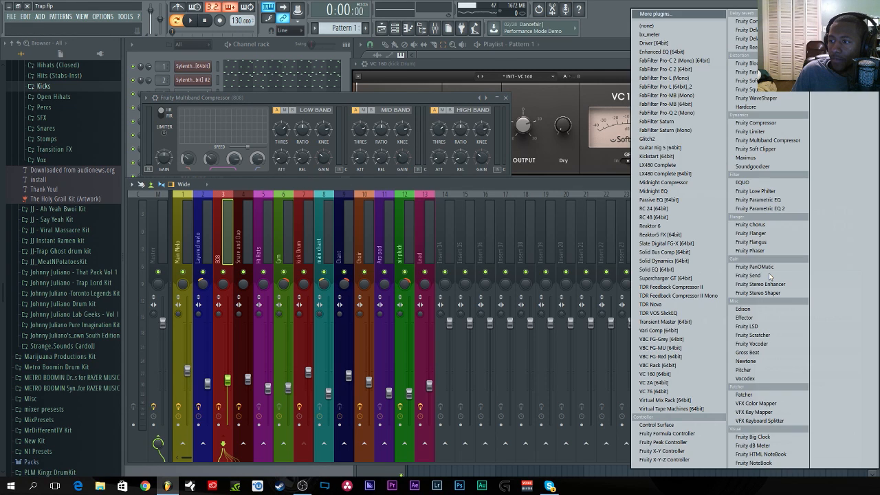
{"action": "left_click", "coordinate": [759, 131]}
{"action": "left_click_drag", "start_coordinate": [330, 104], "coordinate": [555, 116]}
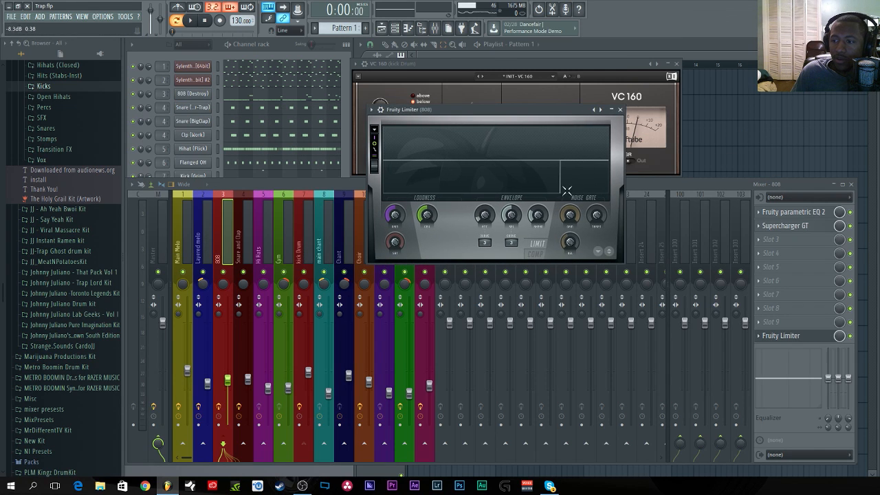
Switch the limiter to compressor mode with sidechain input 1, set a 20:1 ratio, and adjust its knee and threshold.
{"action": "left_click", "coordinate": [542, 257]}
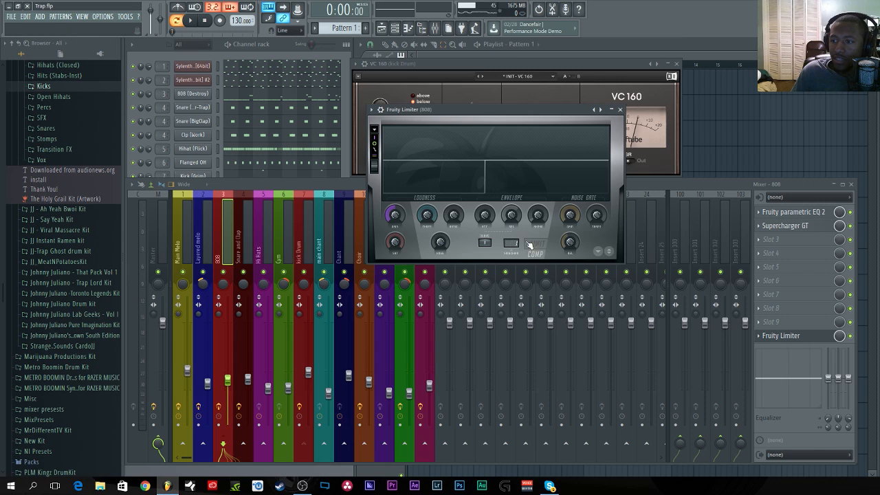
{"action": "left_click", "coordinate": [512, 242]}
{"action": "left_click", "coordinate": [523, 256]}
{"action": "left_click_drag", "start_coordinate": [426, 215], "coordinate": [426, 217]}
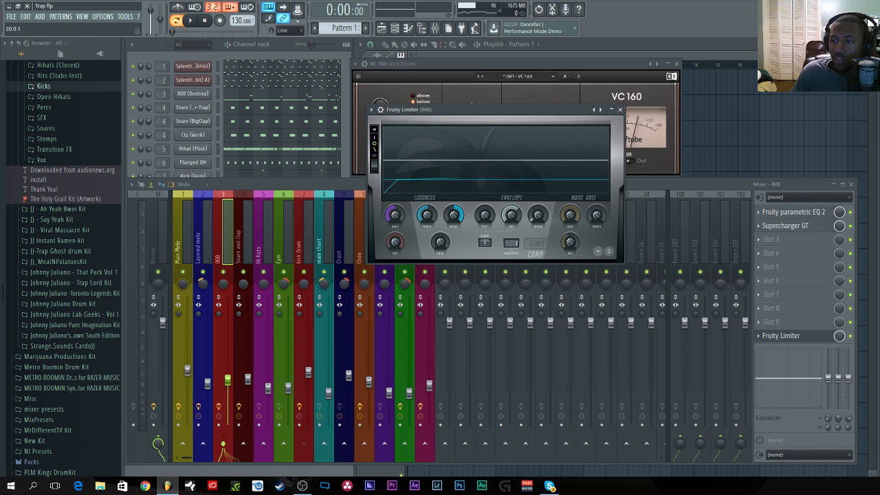
{"action": "left_click_drag", "start_coordinate": [440, 242], "coordinate": [440, 249]}
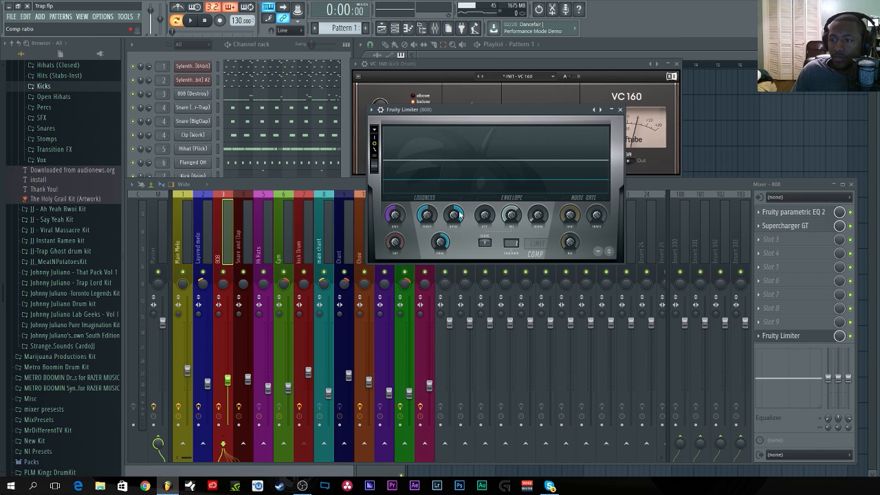
{"action": "left_click_drag", "start_coordinate": [428, 217], "coordinate": [428, 236]}
Raise the limiter's gain to 6.0 dB while comparing the effect on and off in playback, and lift the 808 fader slightly.
{"action": "left_click_drag", "start_coordinate": [386, 212], "coordinate": [387, 198]}
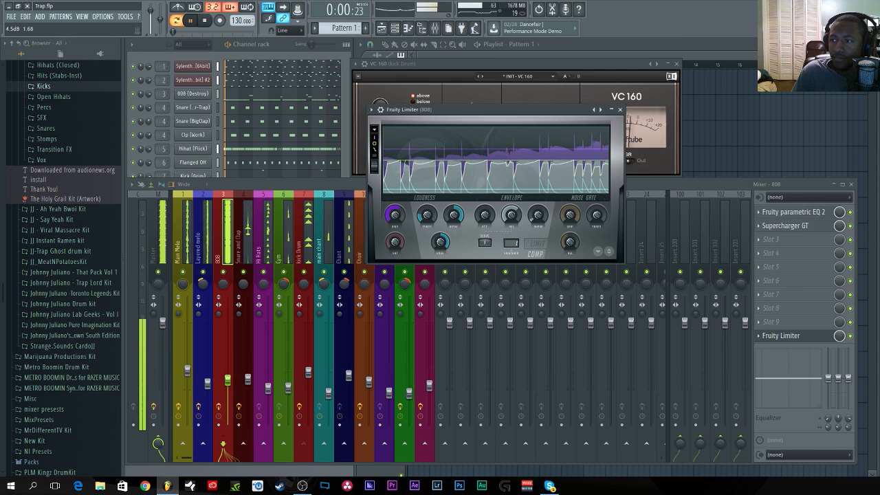
{"action": "left_click", "coordinate": [851, 336]}
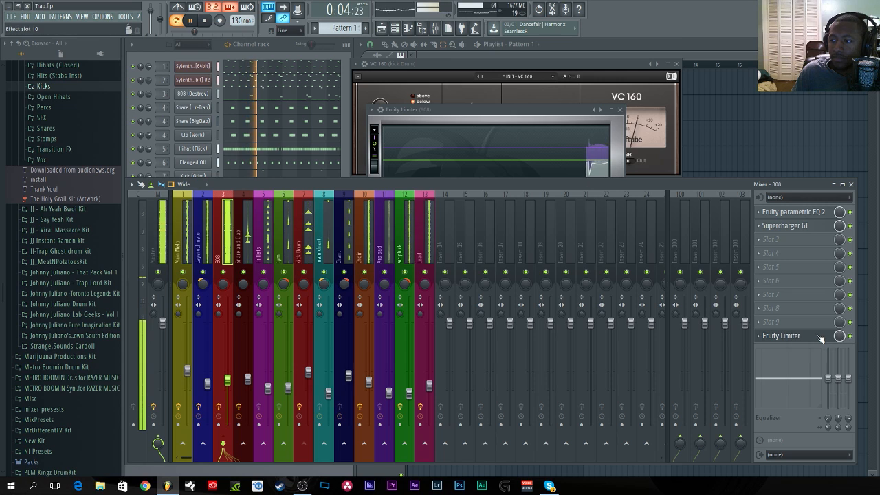
{"action": "left_click", "coordinate": [821, 337]}
{"action": "left_click", "coordinate": [821, 337]}
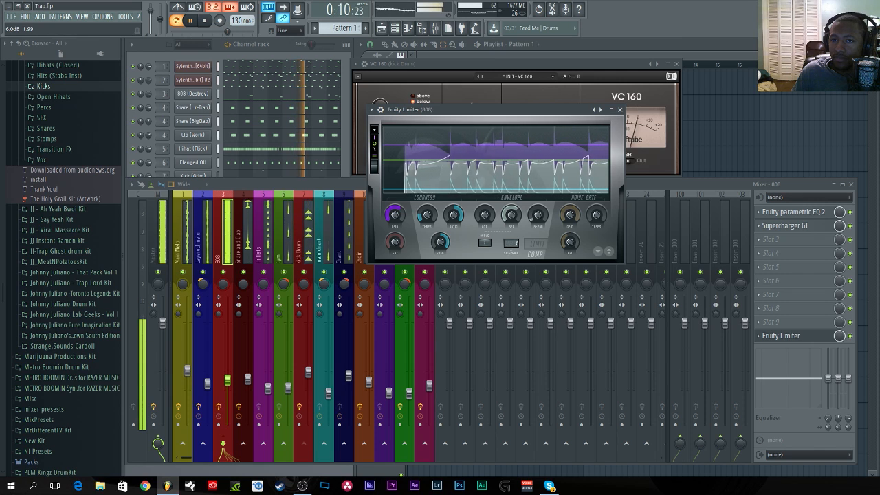
{"action": "left_click_drag", "start_coordinate": [227, 380], "coordinate": [228, 376]}
{"action": "key", "text": "space"}
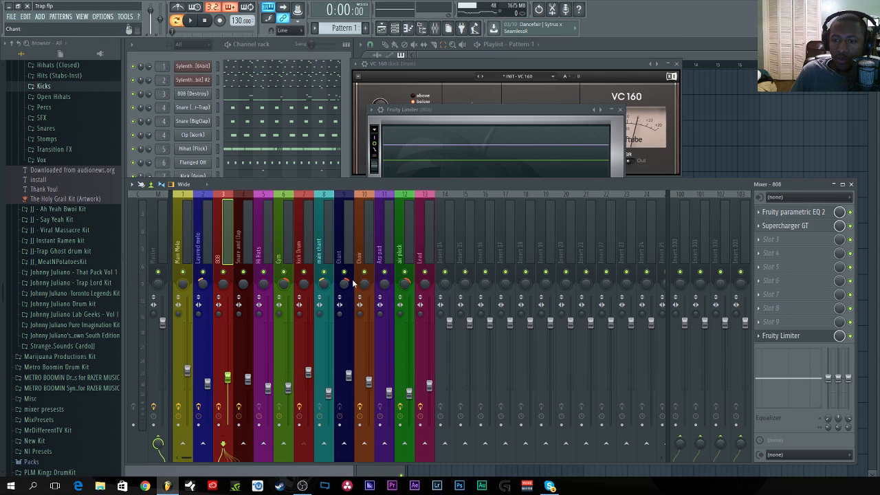
Open the Master's FabFilter Pro-L to monitor the full mix in playback and set the 808 fader to about -14.7 dB.
{"action": "left_click", "coordinate": [163, 261]}
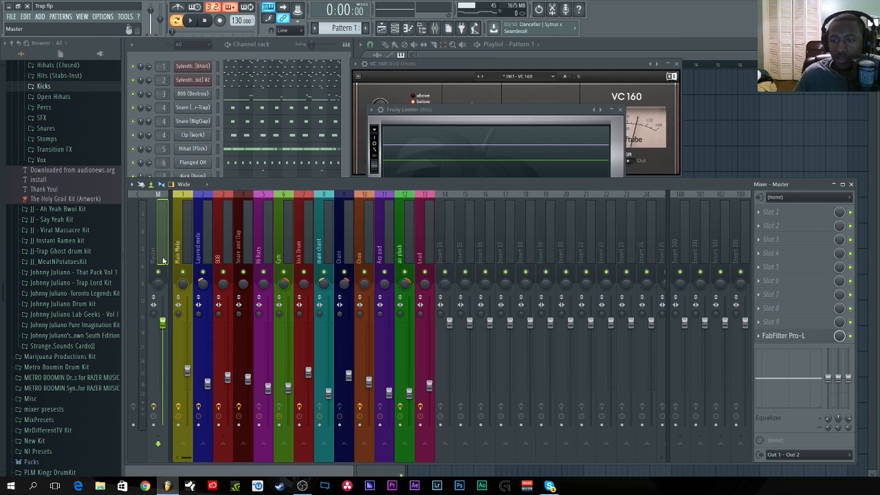
{"action": "left_click", "coordinate": [797, 336]}
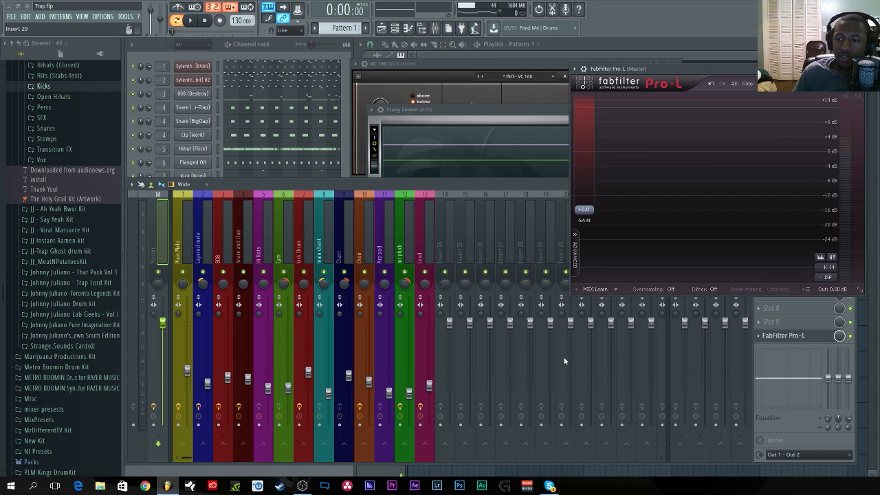
{"action": "key", "text": "space"}
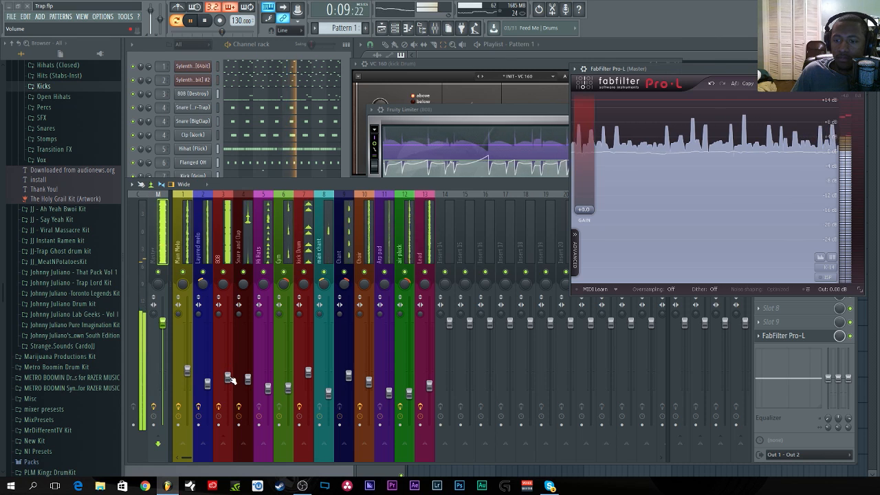
{"action": "left_click", "coordinate": [228, 378]}
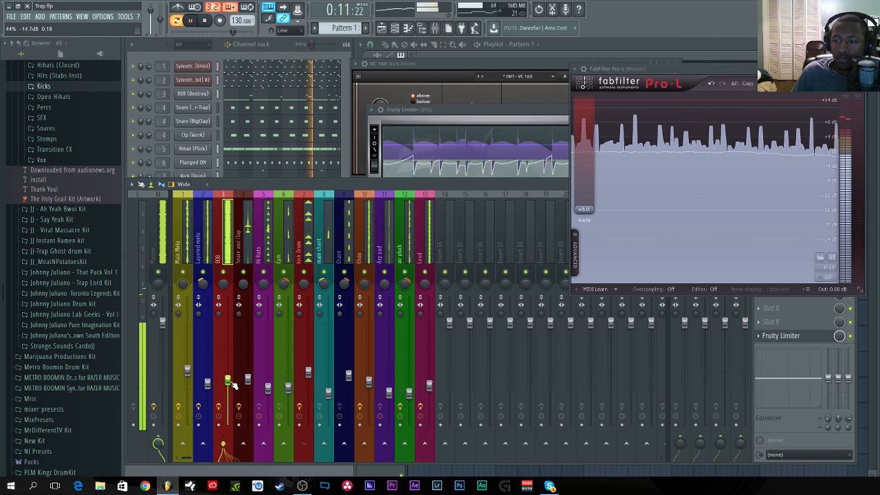
Raise the Lead, Layered melo and Main Melo faders slightly and air pluck to about -18.2 dB against the full mix.
{"action": "left_click", "coordinate": [429, 385]}
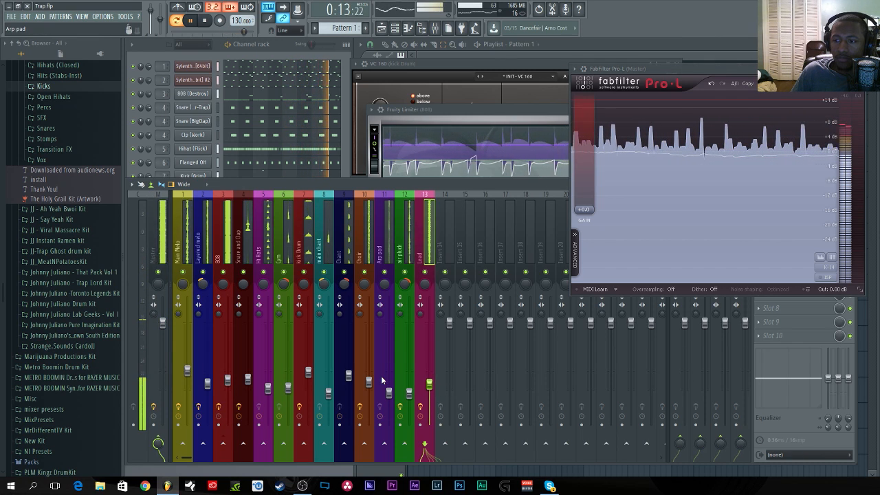
{"action": "left_click", "coordinate": [410, 393]}
{"action": "left_click_drag", "start_coordinate": [410, 394], "coordinate": [409, 387]}
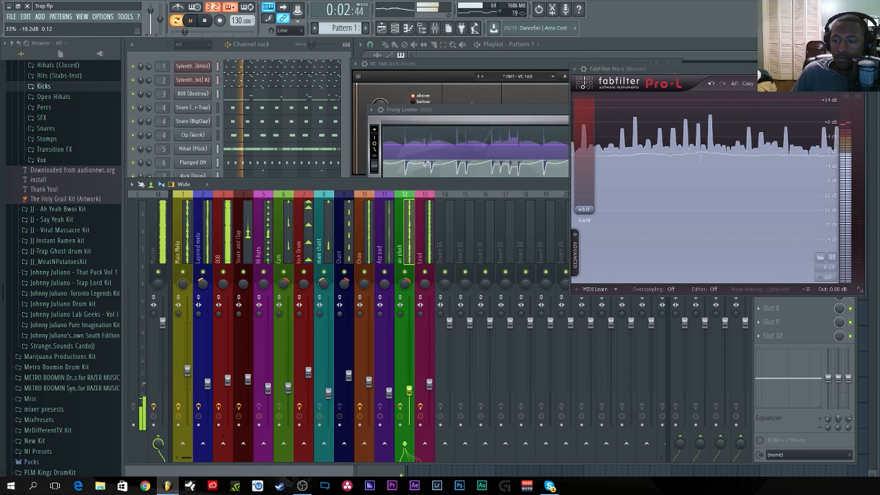
{"action": "left_click_drag", "start_coordinate": [207, 383], "coordinate": [192, 370]}
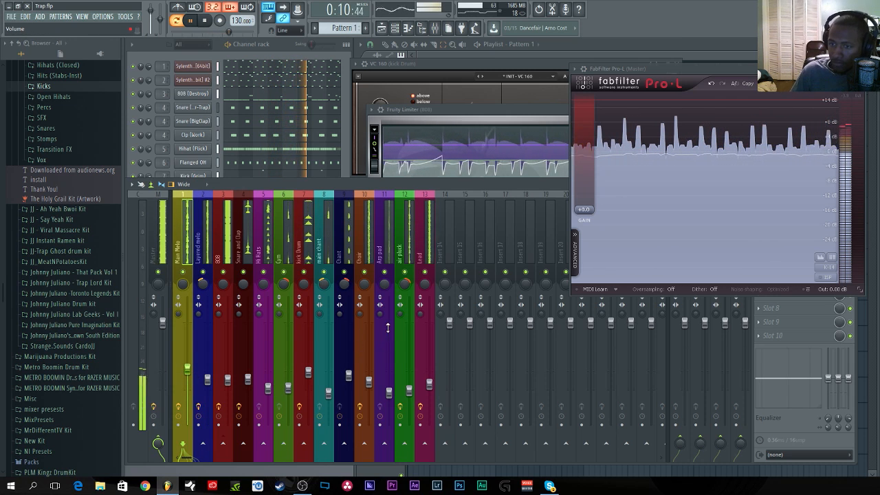
{"action": "key", "text": "space"}
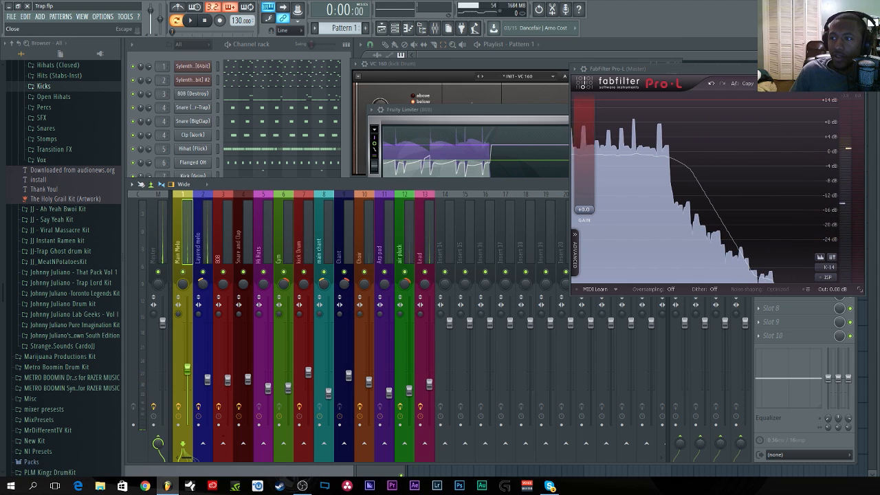
Close FabFilter Pro-L and load VBC FG-Red in slot 1 of the Master track, with its window above the mixer.
{"action": "left_click", "coordinate": [860, 69]}
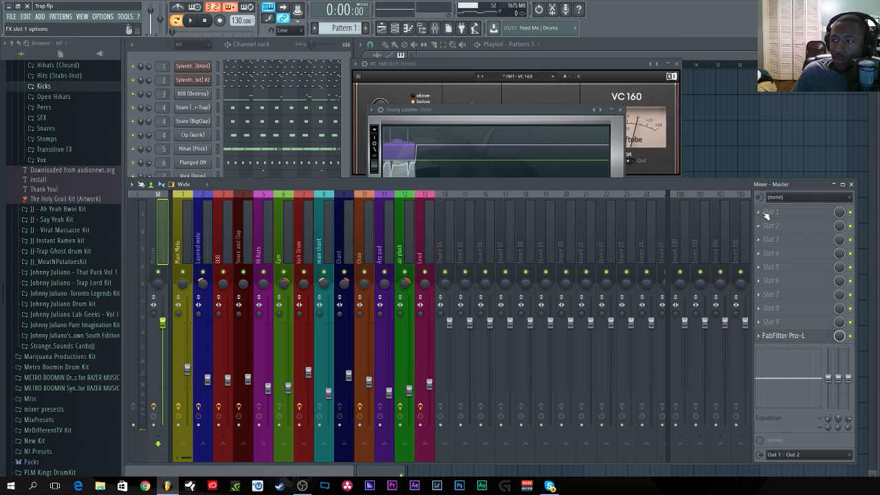
{"action": "left_click", "coordinate": [773, 211]}
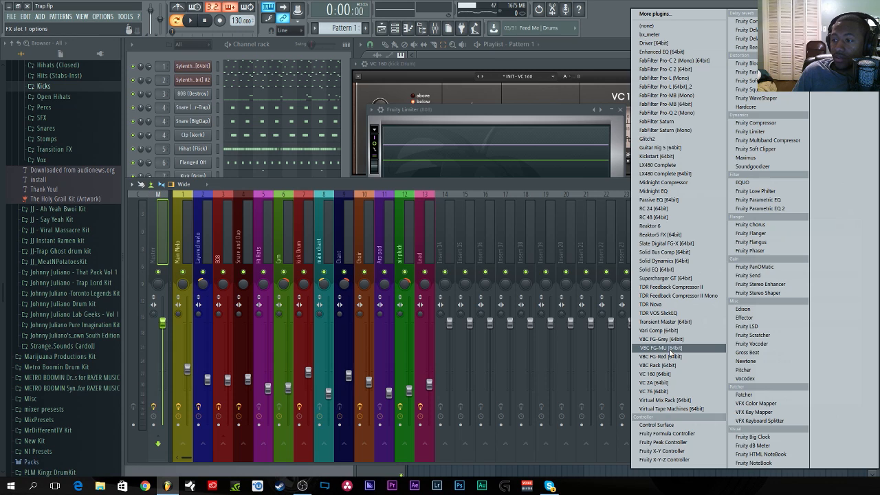
{"action": "left_click", "coordinate": [668, 356]}
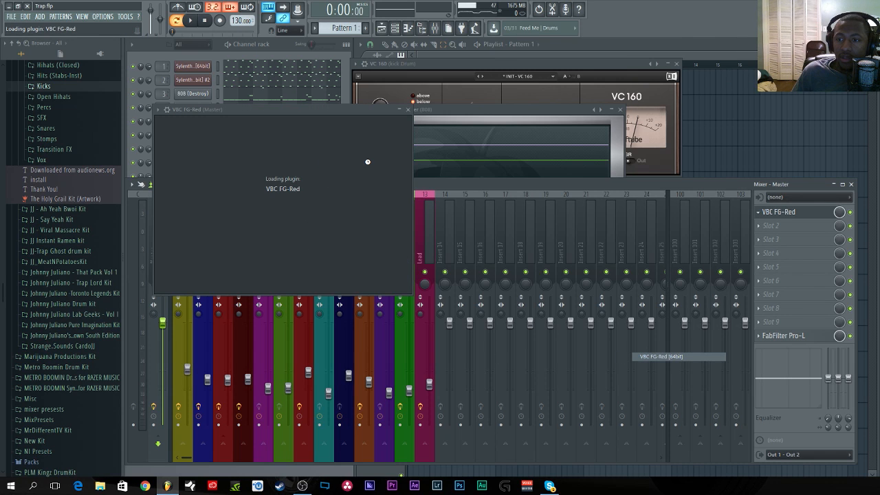
{"action": "left_click_drag", "start_coordinate": [369, 112], "coordinate": [570, 55]}
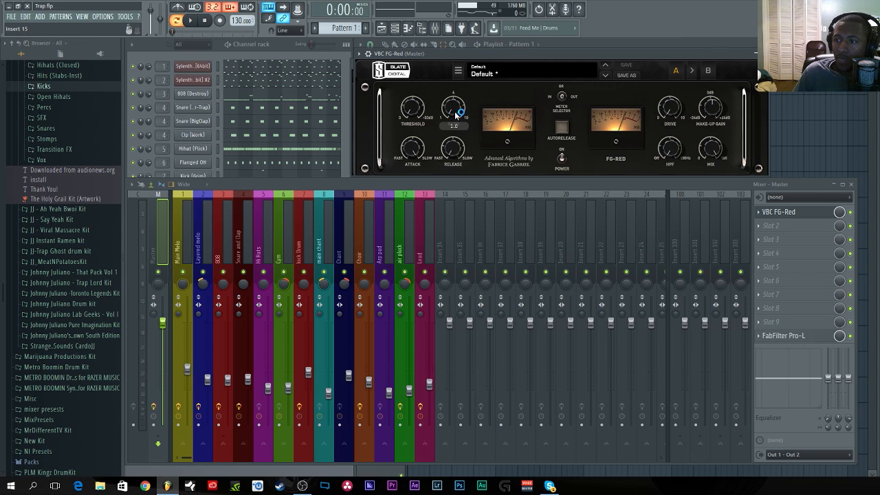
Set the FG-Red ratio to 2.0 and lower its threshold to about -10.1 dB while the full mix plays.
{"action": "left_click_drag", "start_coordinate": [454, 111], "coordinate": [455, 115]}
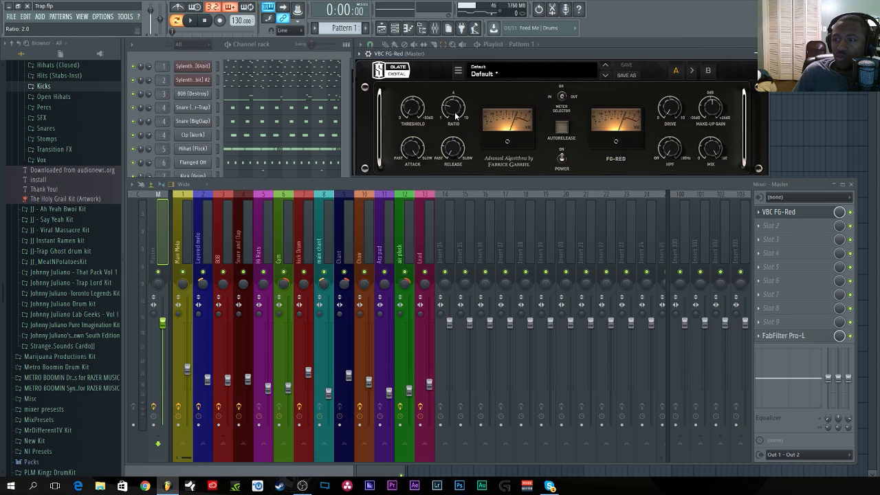
{"action": "scroll", "coordinate": [455, 115], "scroll_direction": "up", "scroll_amount": 1}
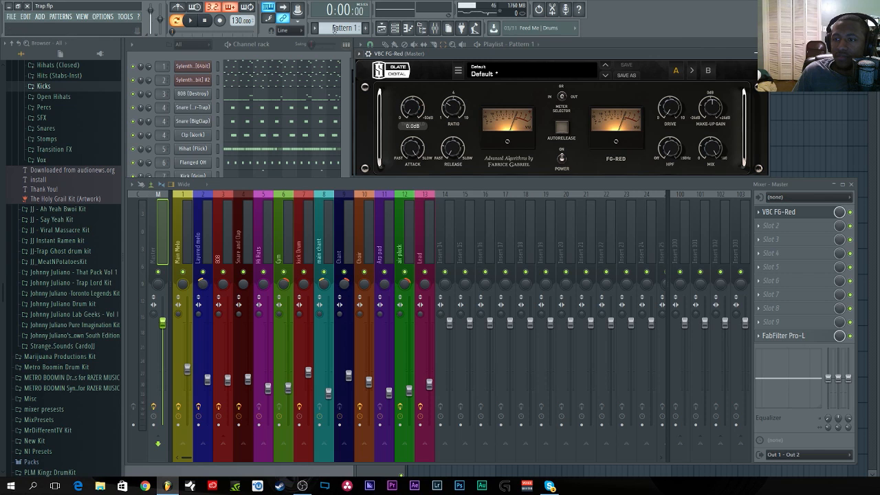
{"action": "key", "text": "space"}
{"action": "left_click_drag", "start_coordinate": [412, 116], "coordinate": [409, 88]}
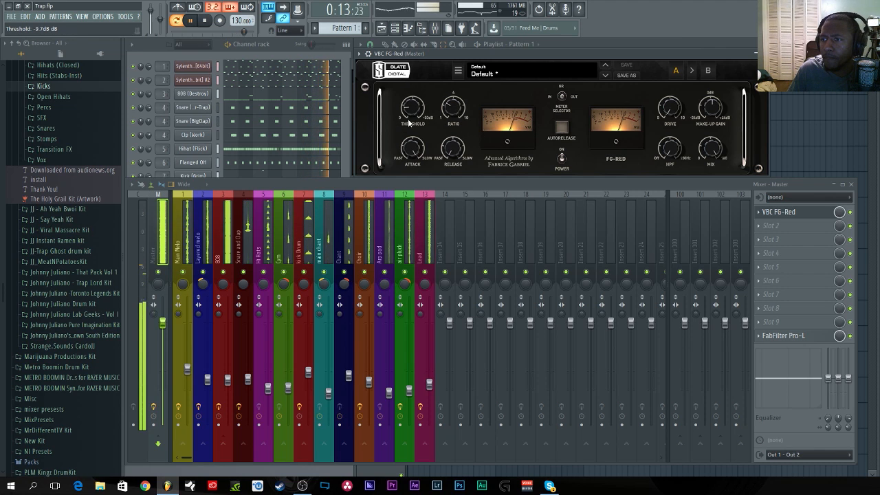
{"action": "mouse_move", "coordinate": [406, 112]}
{"action": "left_click_drag", "start_coordinate": [406, 111], "coordinate": [406, 109]}
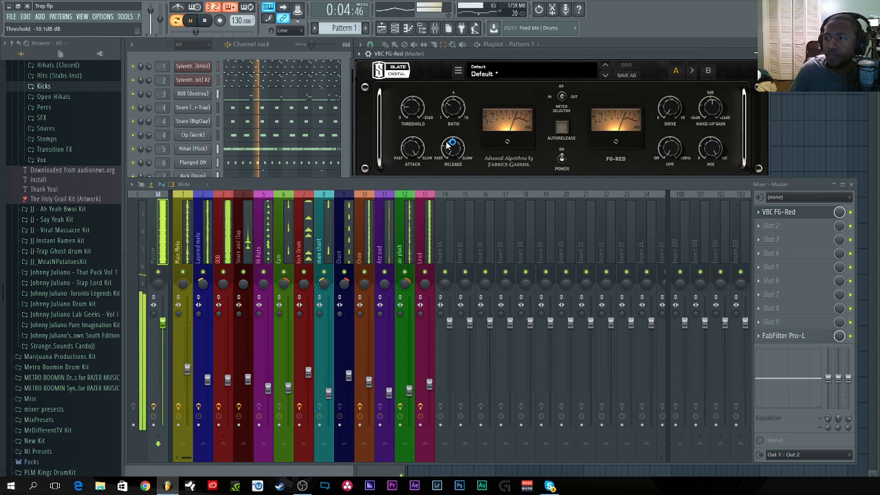
Set the FG-Red high-pass filter to 61 Hz and replay the full mix through the master compression.
{"action": "key", "text": "space"}
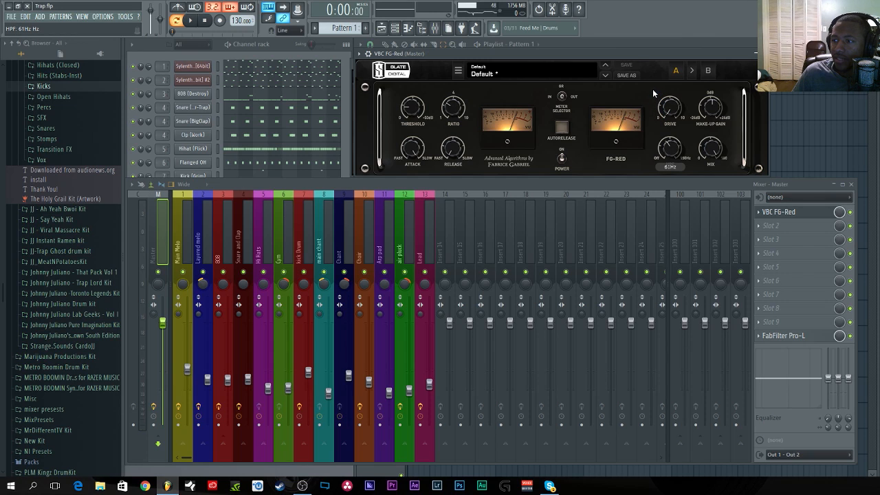
{"action": "left_click_drag", "start_coordinate": [652, 88], "coordinate": [651, 92]}
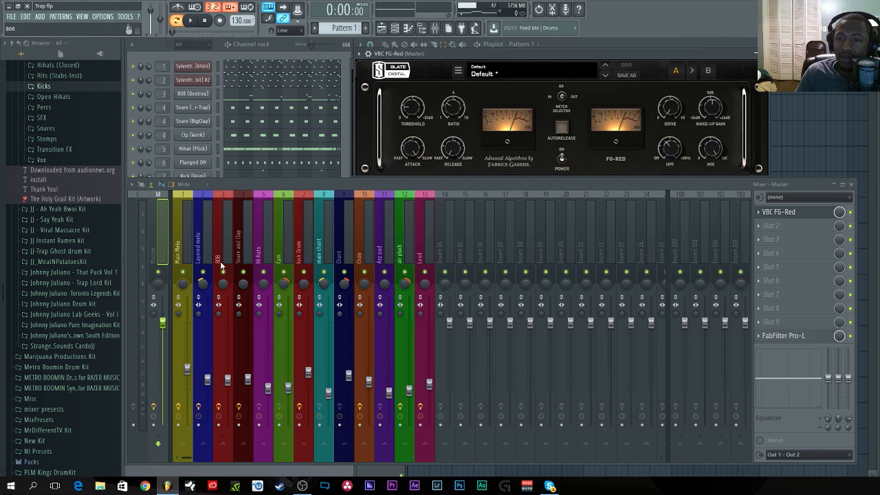
{"action": "left_click", "coordinate": [196, 22]}
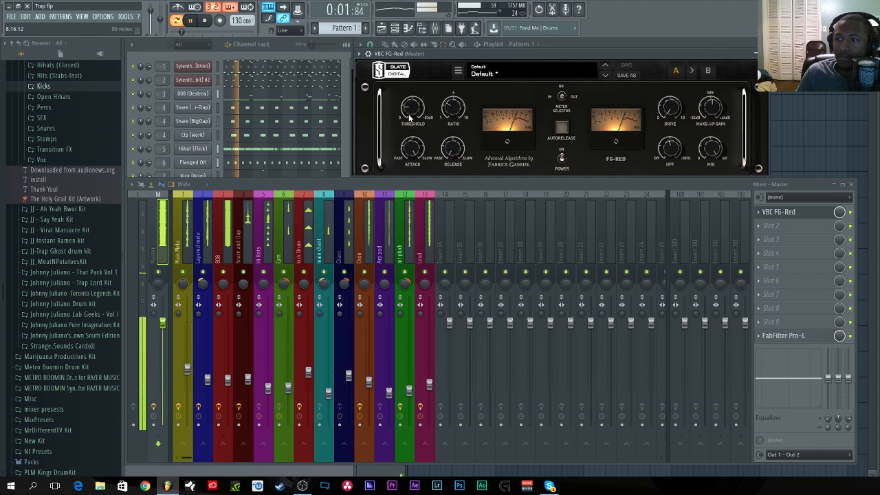
Replay the full mix through FG-Red on the Master and check how the current threshold and high-pass settings compress it.
{"action": "mouse_move", "coordinate": [411, 112]}
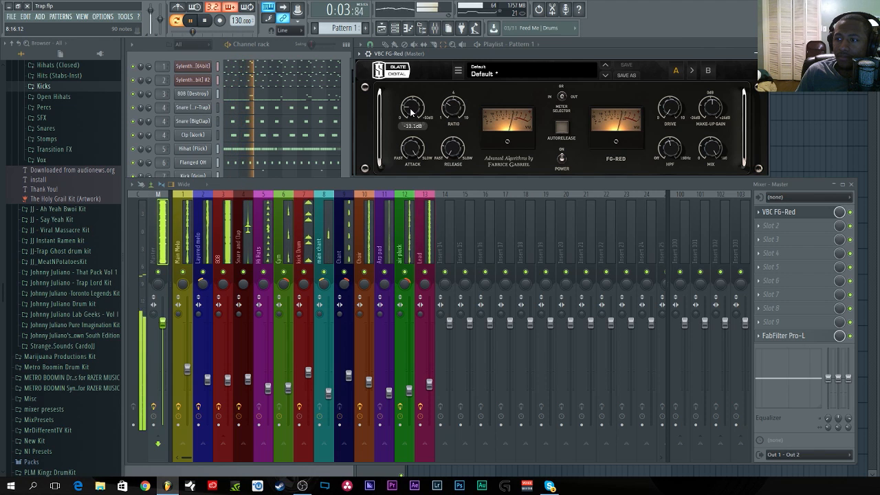
{"action": "left_click", "coordinate": [211, 22]}
{"action": "mouse_move", "coordinate": [672, 112]}
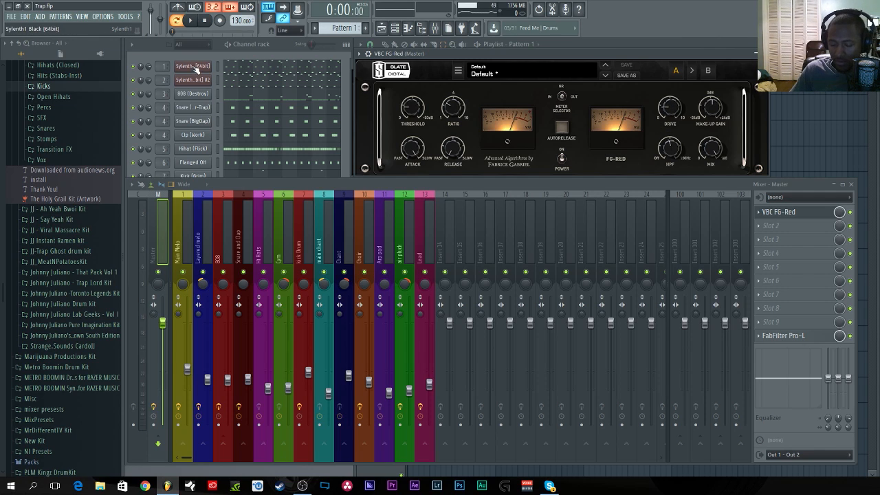
{"action": "left_click", "coordinate": [198, 22]}
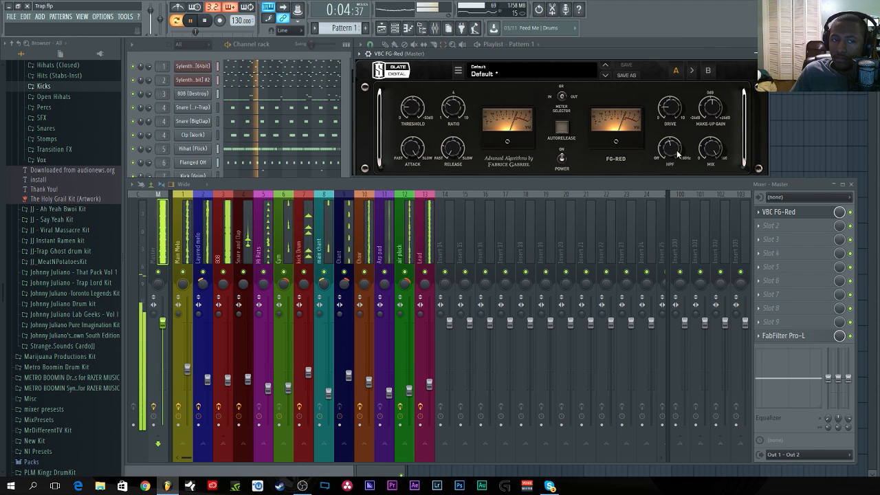
{"action": "mouse_move", "coordinate": [680, 154]}
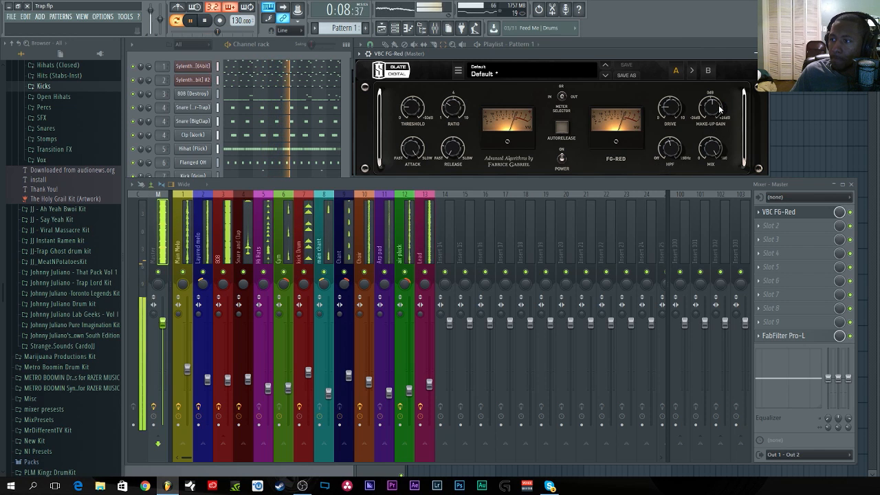
{"action": "left_click", "coordinate": [203, 21]}
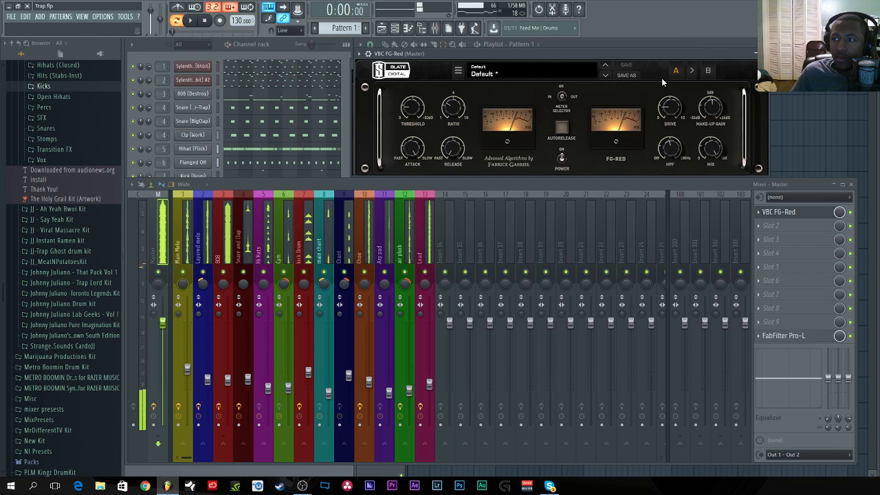
Raise the FG-Red make-up gain to about 0.6 dB and replay the full mix.
{"action": "mouse_move", "coordinate": [707, 107]}
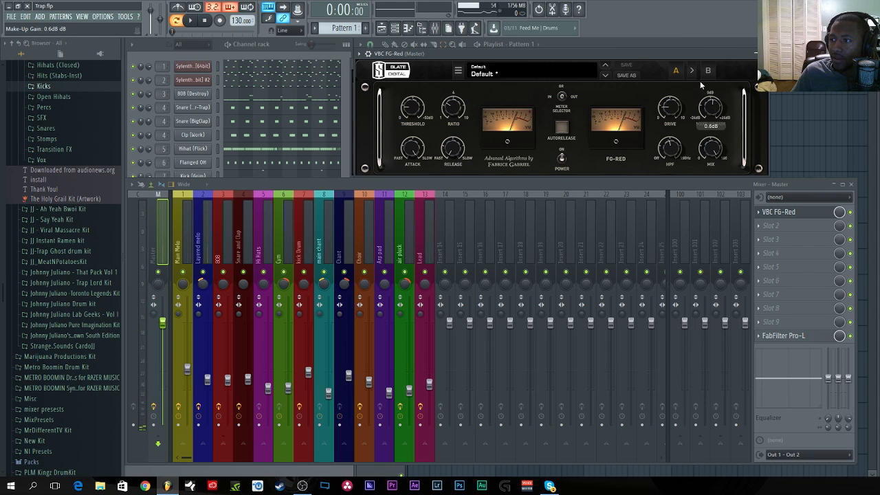
{"action": "left_click_drag", "start_coordinate": [701, 82], "coordinate": [700, 71]}
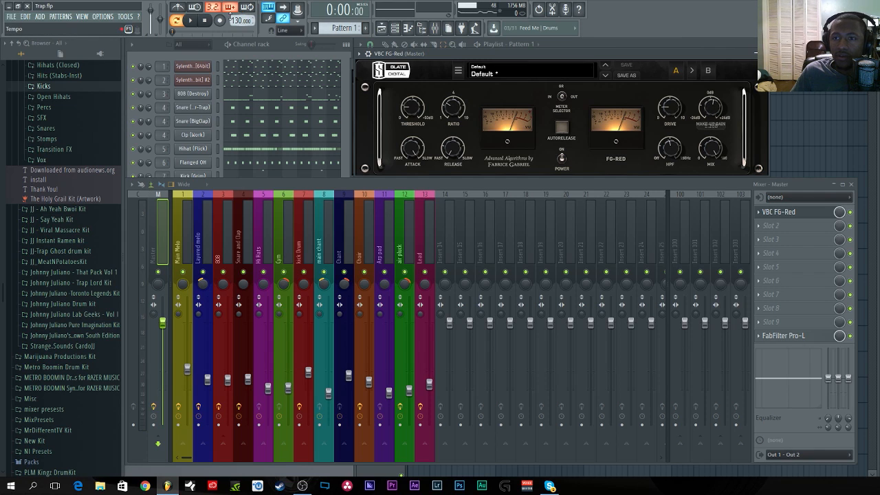
{"action": "key", "text": "space"}
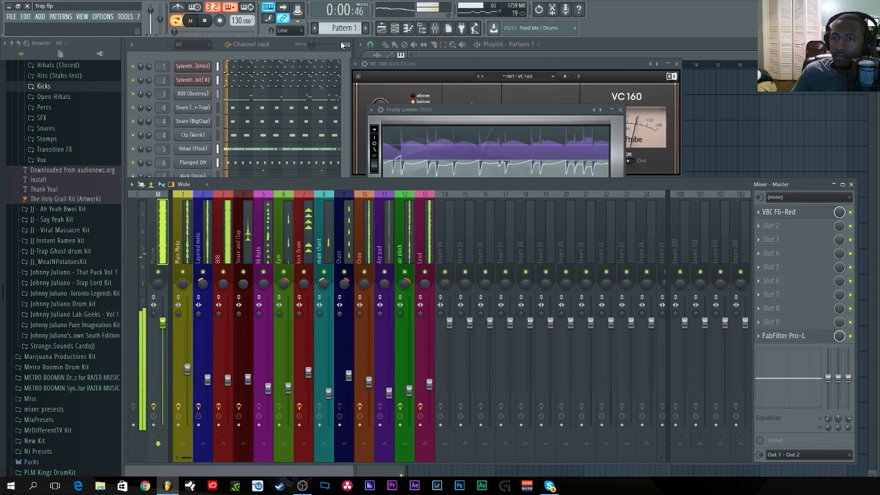
Stop playback and load Passive EQ in slot 2 of the Master track.
{"action": "left_click", "coordinate": [204, 23]}
{"action": "left_click", "coordinate": [774, 225]}
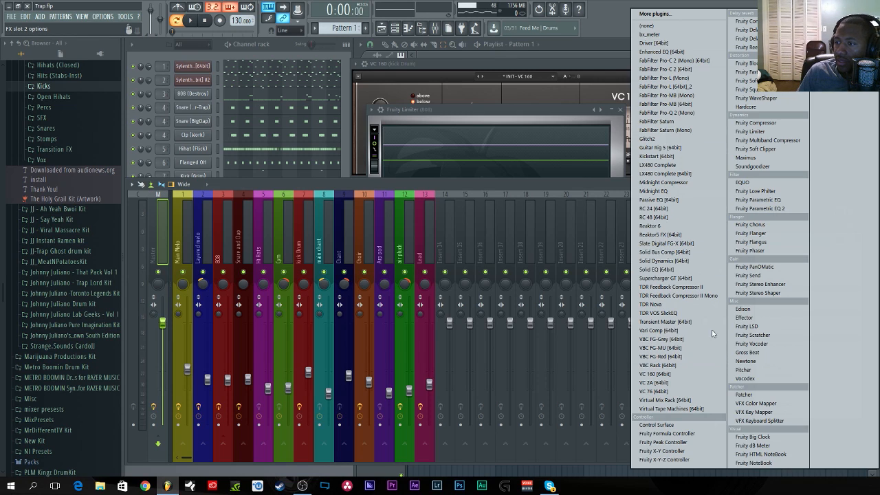
{"action": "left_click", "coordinate": [675, 199]}
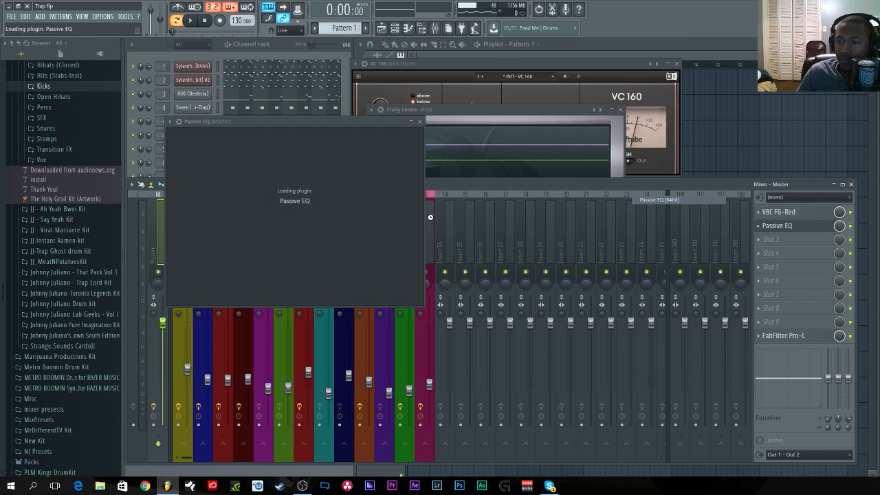
Set the FL Studio ASIO buffer size to 2048 in the audio settings and close the settings.
{"action": "left_click", "coordinate": [103, 16]}
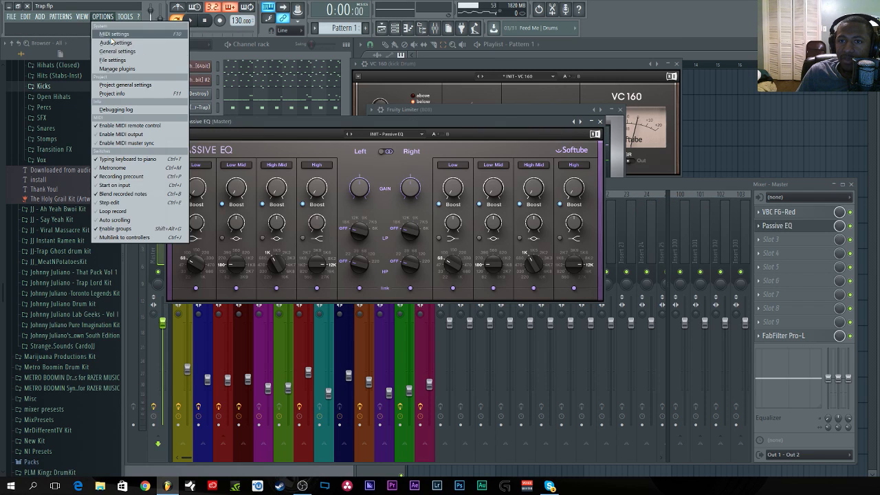
{"action": "left_click", "coordinate": [108, 25]}
{"action": "left_click", "coordinate": [338, 114]}
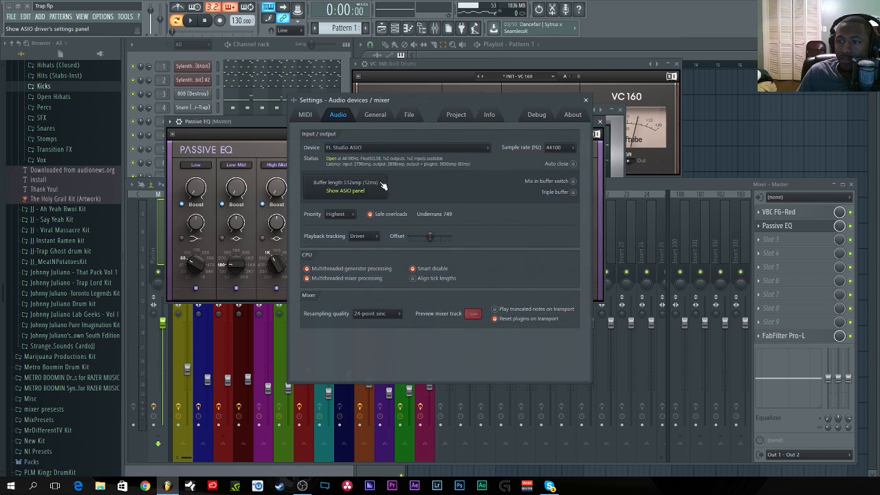
{"action": "left_click", "coordinate": [367, 192]}
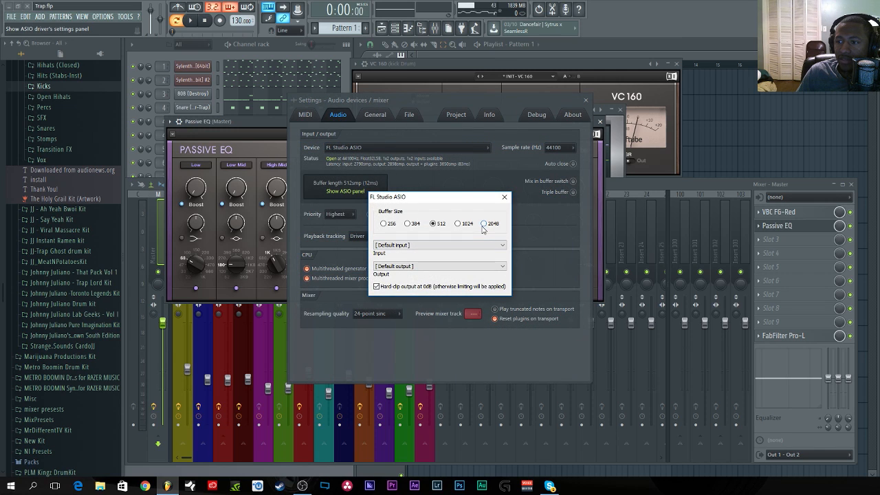
{"action": "left_click", "coordinate": [505, 197]}
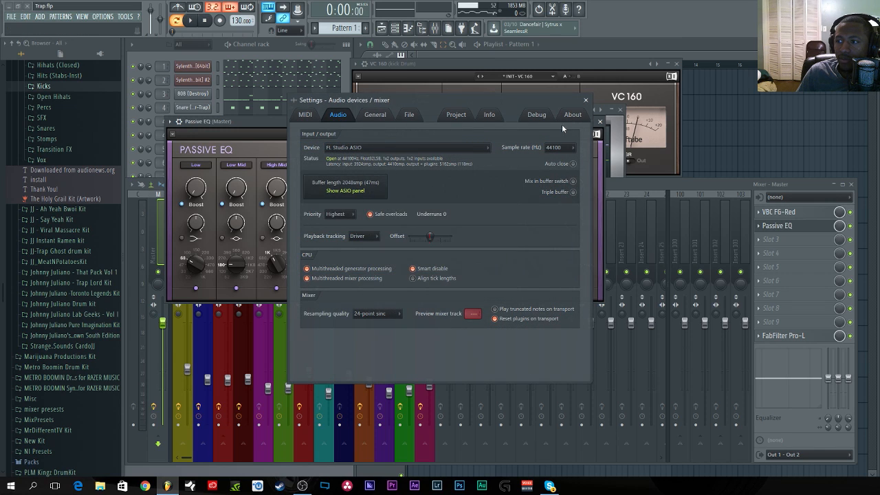
{"action": "left_click", "coordinate": [586, 100]}
Set the Passive EQ high-pass to 22 Hz and low-pass to 18 kHz on both channels, and close its window.
{"action": "left_click", "coordinate": [195, 26]}
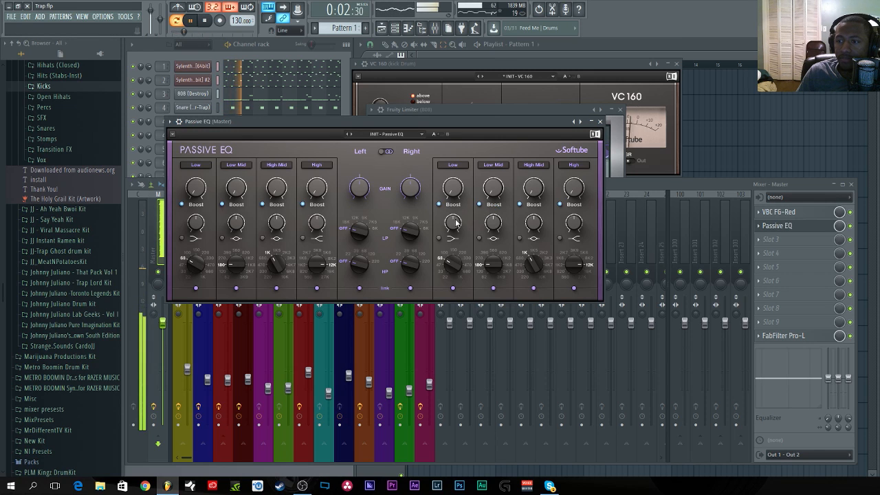
{"action": "left_click", "coordinate": [206, 23]}
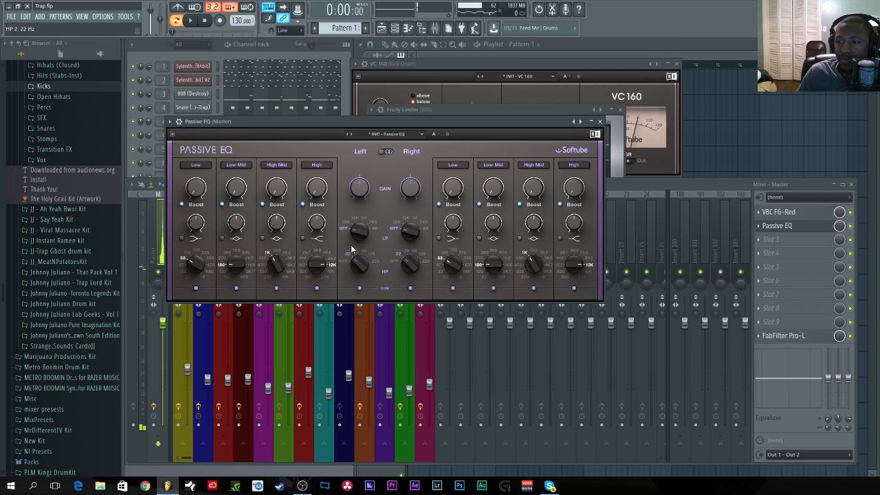
{"action": "left_click_drag", "start_coordinate": [353, 229], "coordinate": [353, 221]}
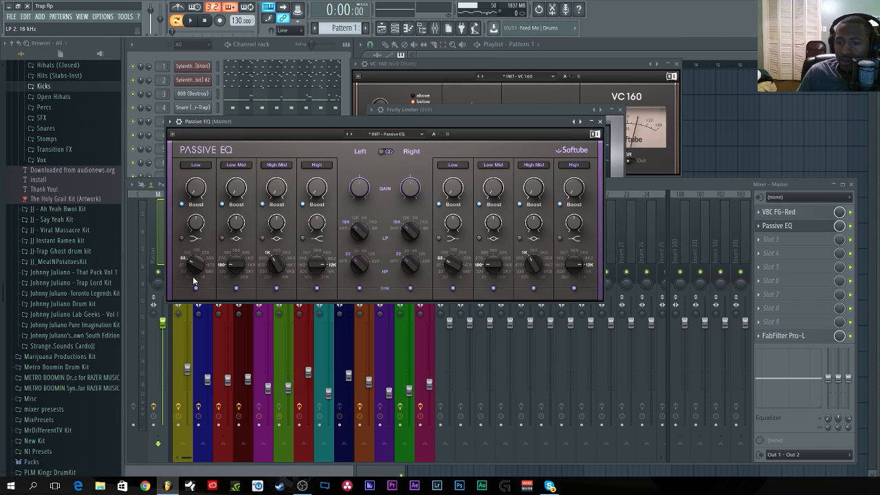
{"action": "left_click", "coordinate": [601, 123]}
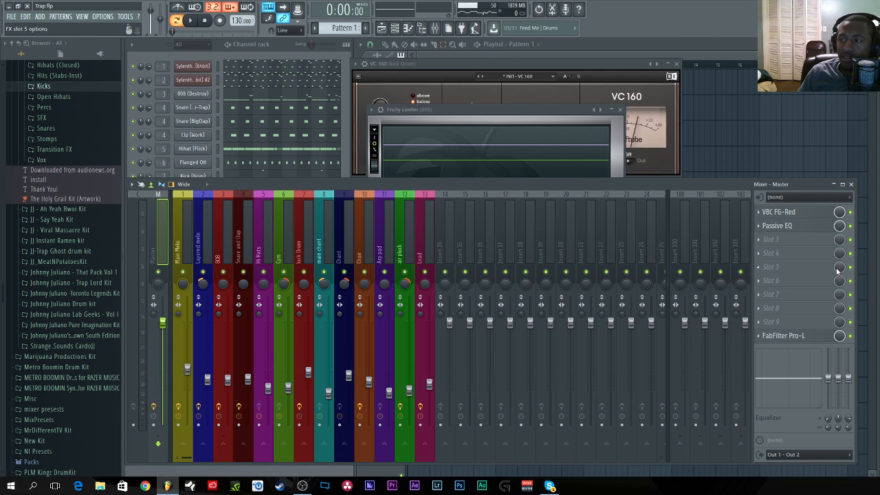
{"action": "left_click", "coordinate": [811, 229]}
{"action": "left_click_drag", "start_coordinate": [456, 118], "coordinate": [584, 125]}
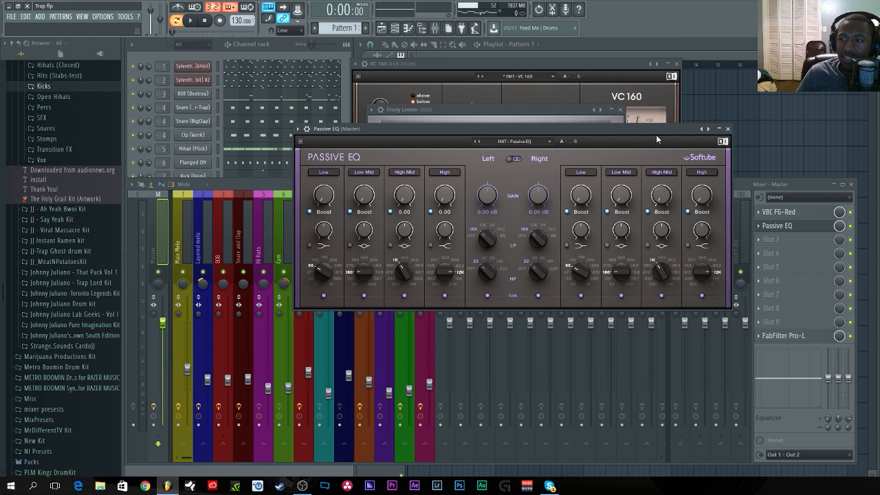
{"action": "left_click", "coordinate": [728, 128]}
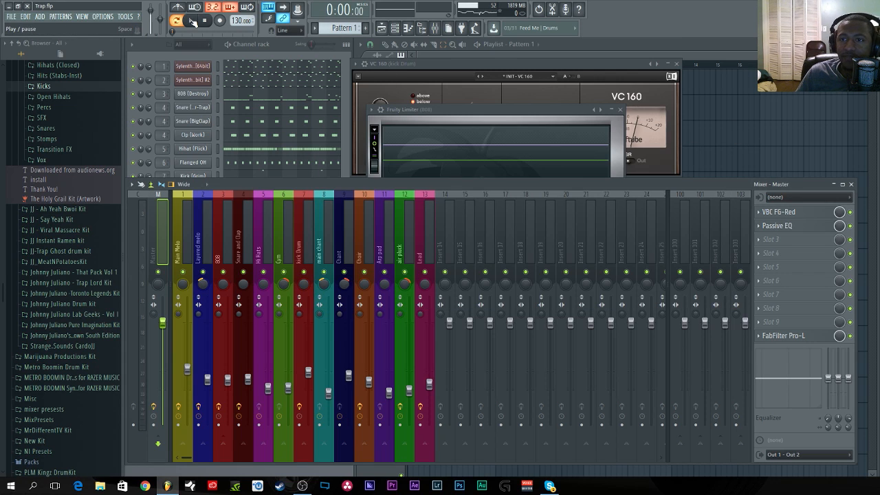
Play the full mix and compare it with the Master track's effects bypassed and enabled.
{"action": "left_click", "coordinate": [192, 20]}
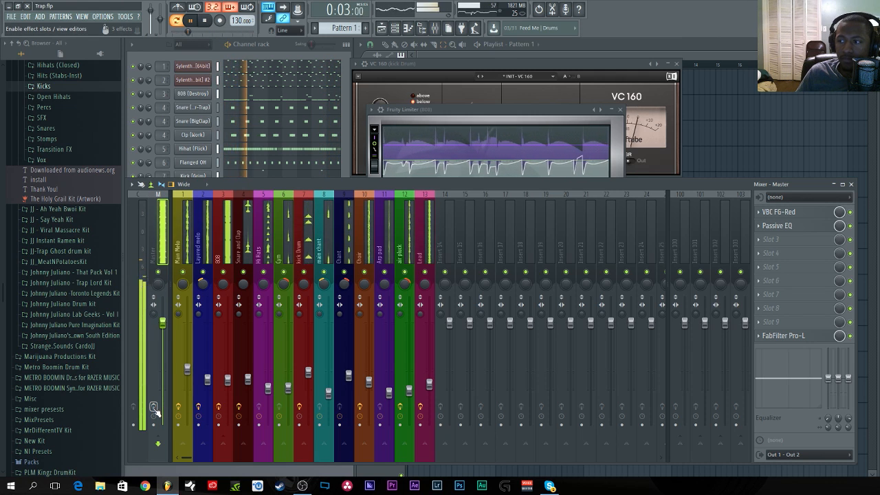
{"action": "left_click", "coordinate": [205, 20]}
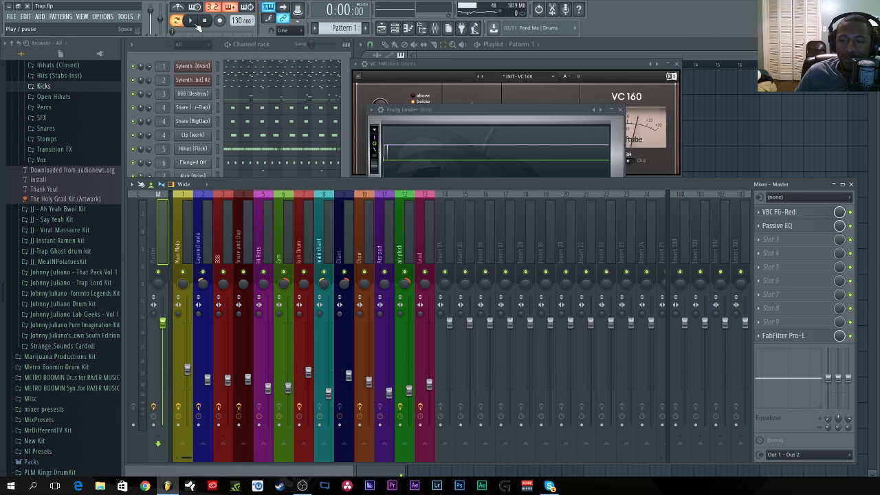
{"action": "left_click", "coordinate": [193, 20]}
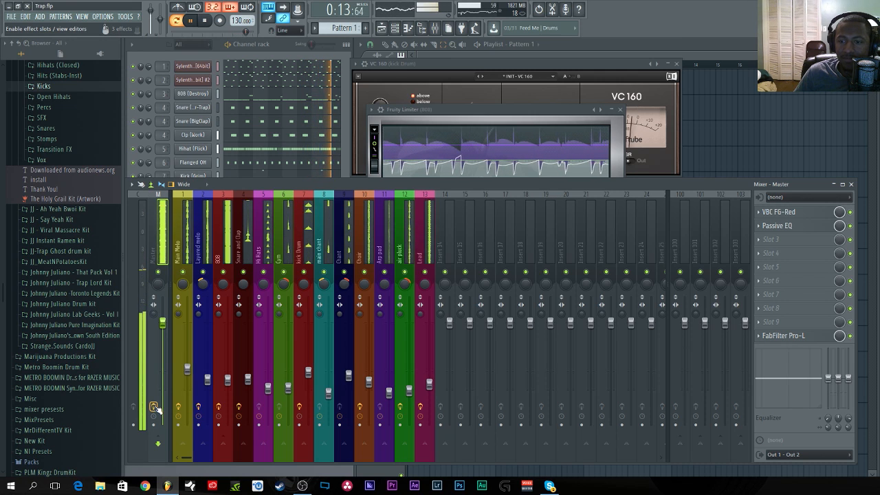
{"action": "key", "text": "space"}
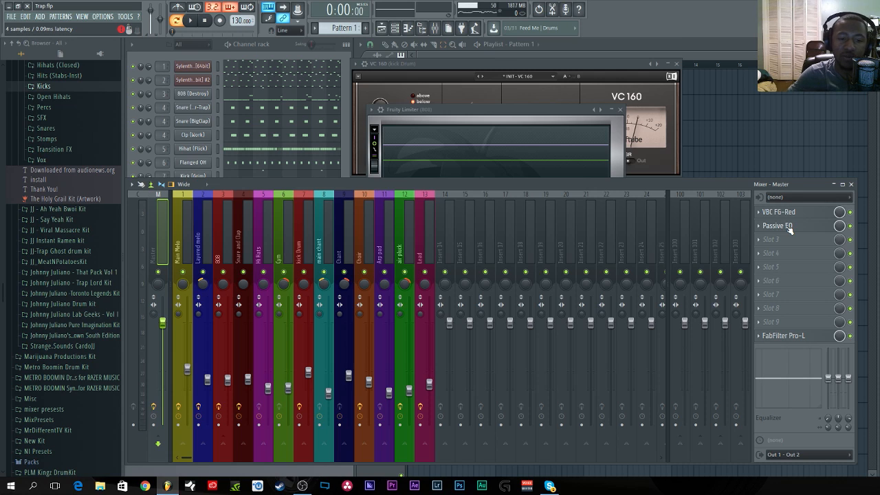
Bring the playlist to the front, solo Track 1 and play the arrangement from the start.
{"action": "left_click", "coordinate": [712, 96]}
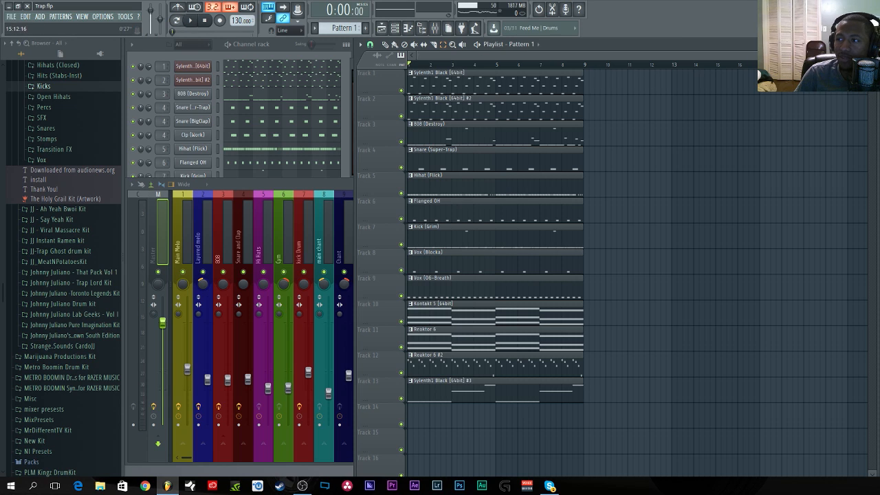
{"action": "scroll", "coordinate": [770, 55], "scroll_direction": "down", "scroll_amount": 2}
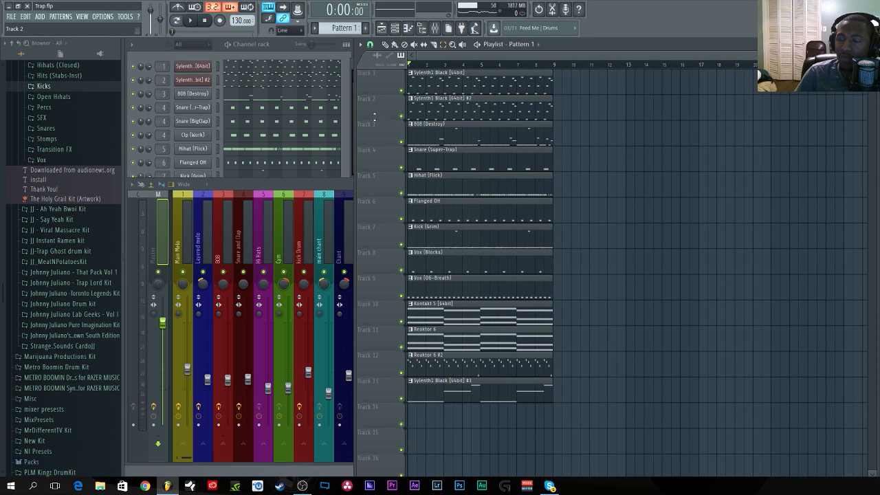
{"action": "right_click", "coordinate": [401, 90]}
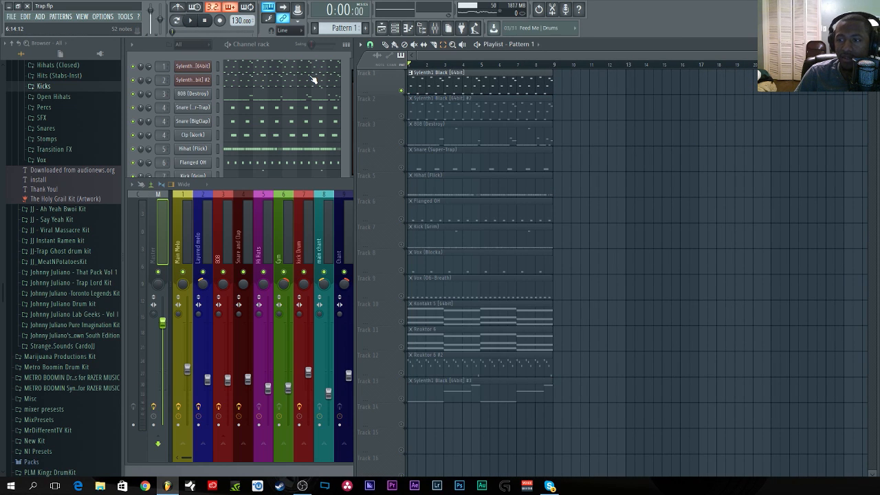
{"action": "key", "text": "space"}
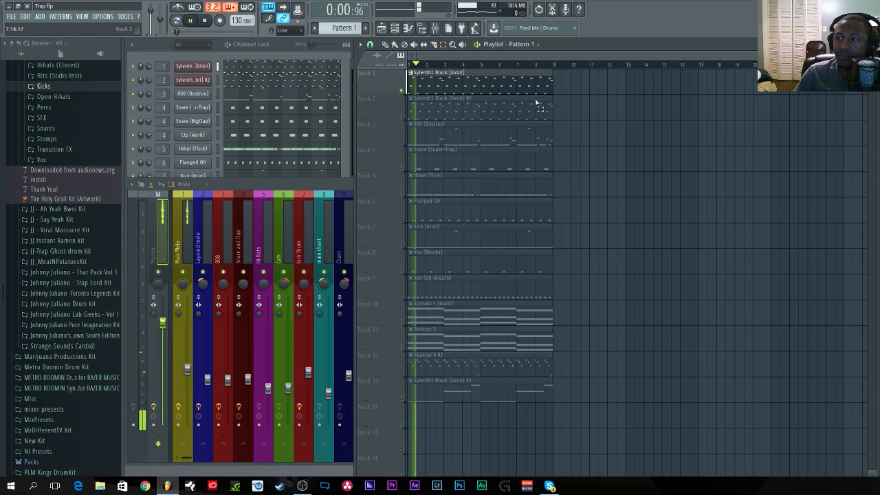
Paint a copy of the Sylenth1 Black clip at bar 9 on Track 1.
{"action": "left_click", "coordinate": [395, 46]}
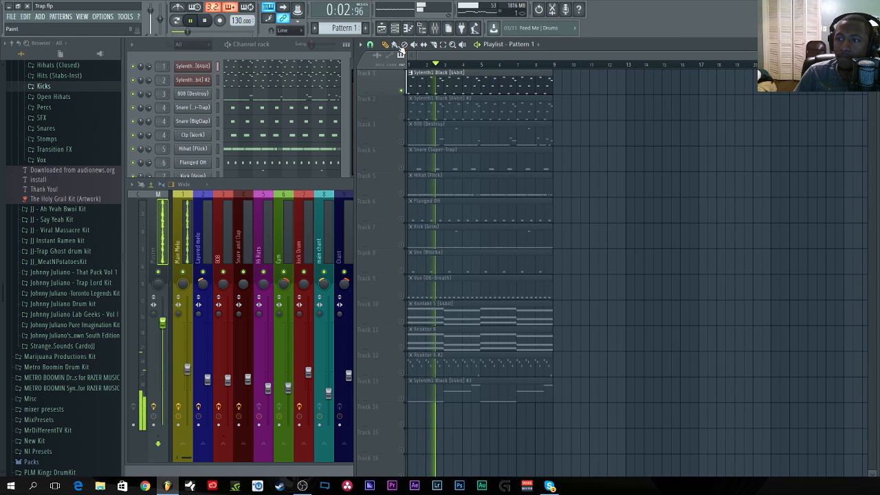
{"action": "left_click", "coordinate": [488, 88]}
{"action": "left_click", "coordinate": [568, 89]}
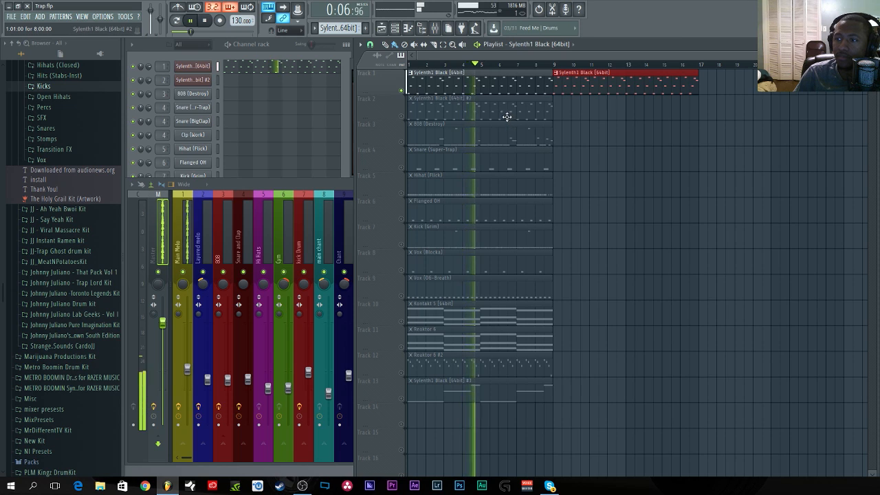
Move the Sylenth1 Black #2 and 808 (Destroy) clips to start at bar 9 and unmute Tracks 2 and 3.
{"action": "left_click_drag", "start_coordinate": [507, 117], "coordinate": [650, 114]}
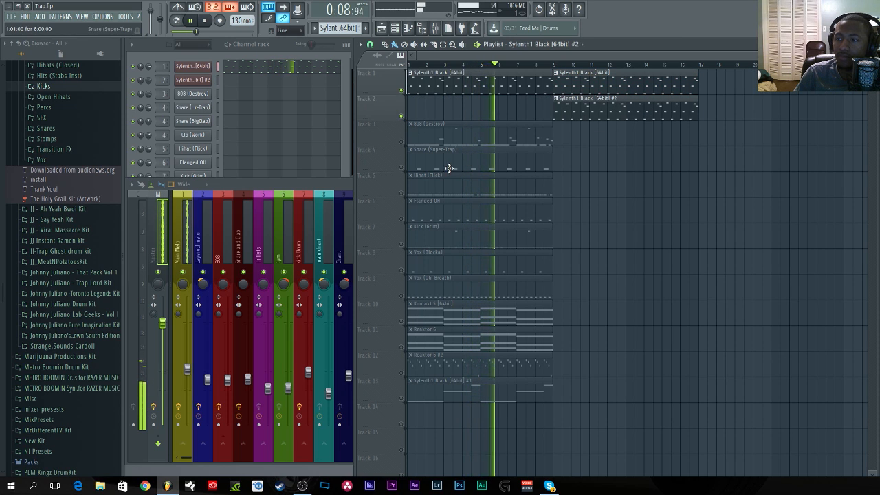
{"action": "left_click_drag", "start_coordinate": [438, 137], "coordinate": [583, 125]}
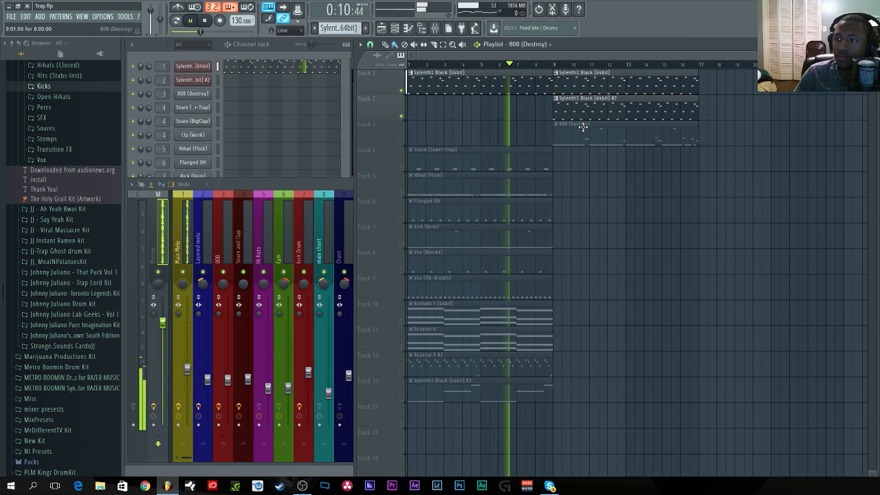
{"action": "left_click", "coordinate": [402, 143]}
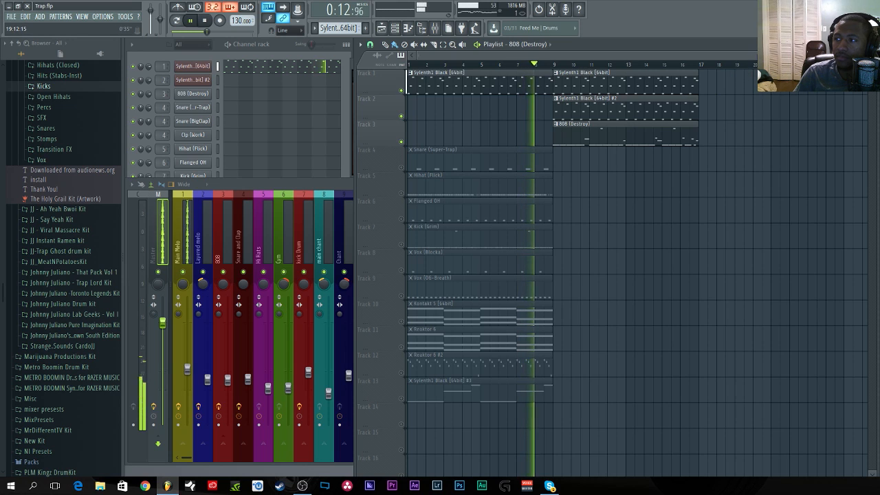
Try the Reaktor 6 #2 clip at bar 9 on Track 12, auditioning the track before muting it and stopping playback.
{"action": "left_click_drag", "start_coordinate": [864, 55], "coordinate": [855, 55]}
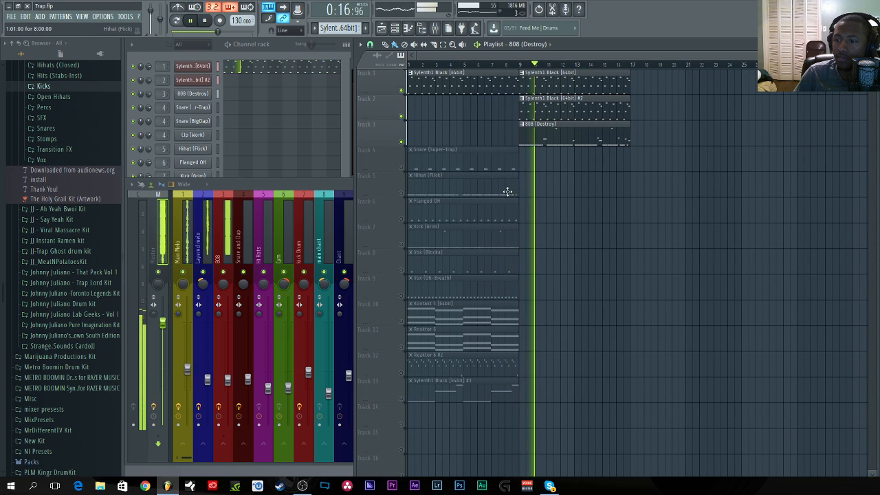
{"action": "left_click", "coordinate": [482, 362]}
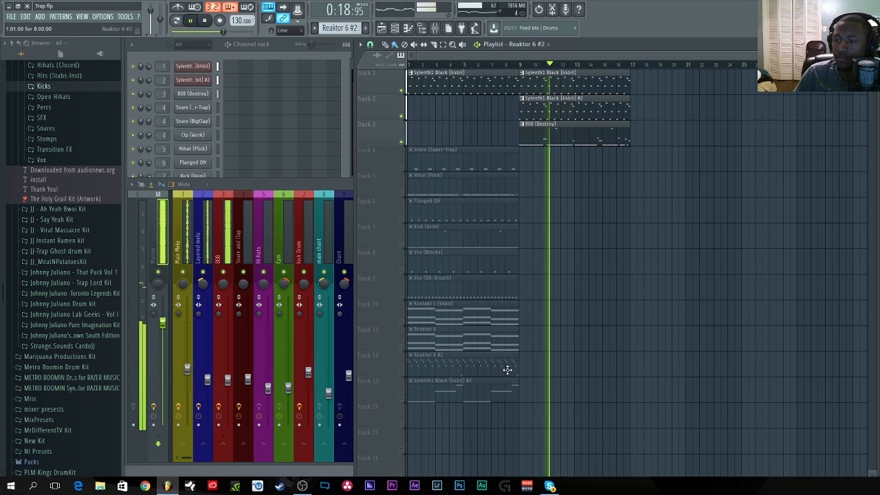
{"action": "left_click", "coordinate": [524, 370]}
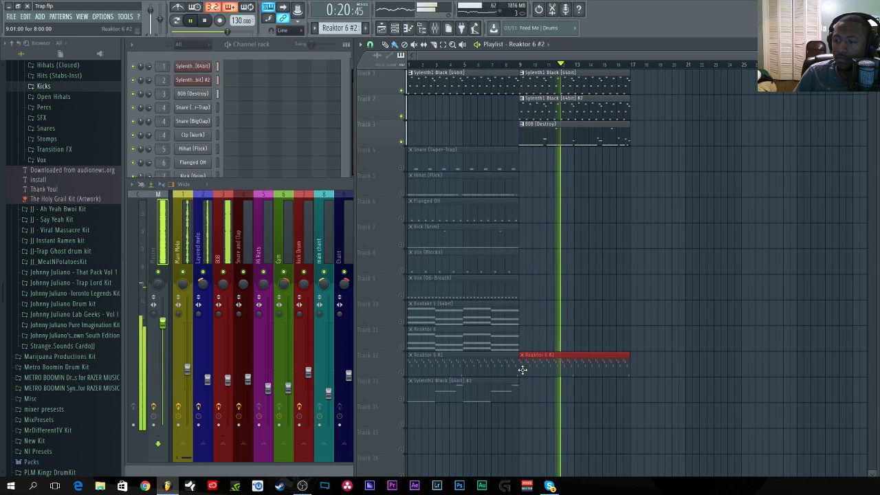
{"action": "left_click", "coordinate": [402, 373]}
{"action": "right_click", "coordinate": [416, 371]}
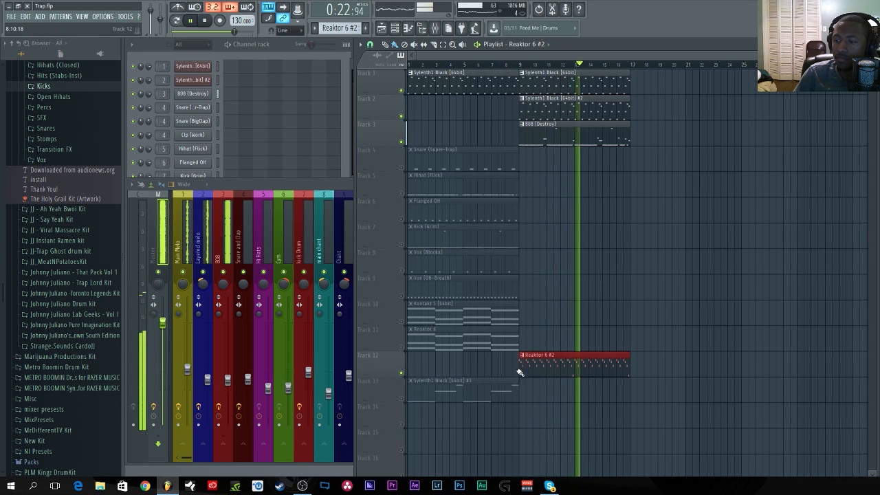
{"action": "left_click", "coordinate": [403, 373]}
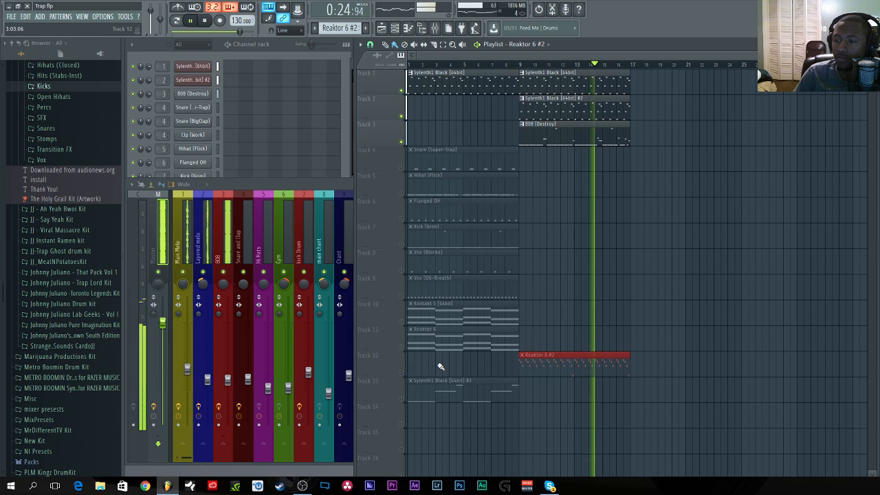
{"action": "key", "text": "space"}
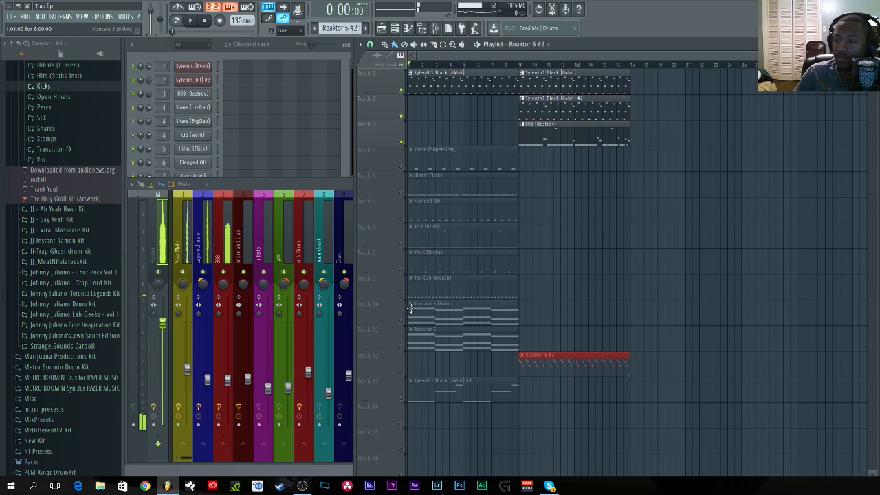
Move the Kontakt 5 clip to start at bar 9 on Track 10 and unmute that track.
{"action": "left_click", "coordinate": [411, 305]}
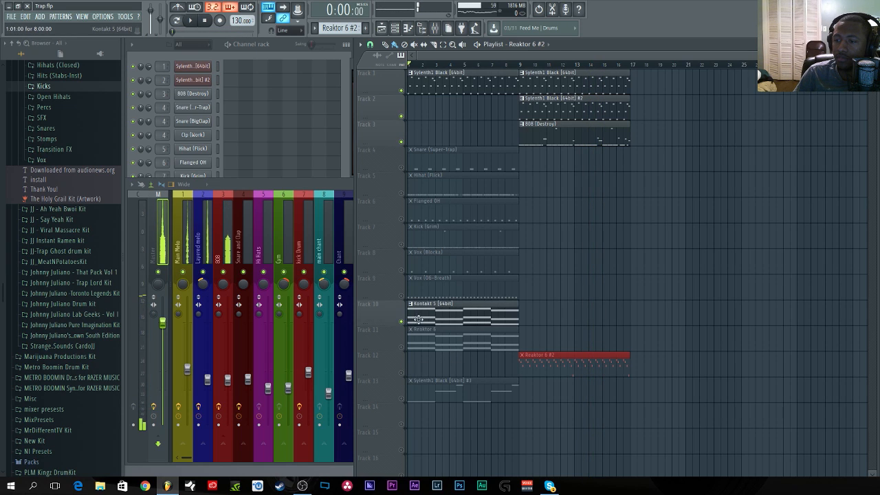
{"action": "left_click", "coordinate": [522, 312]}
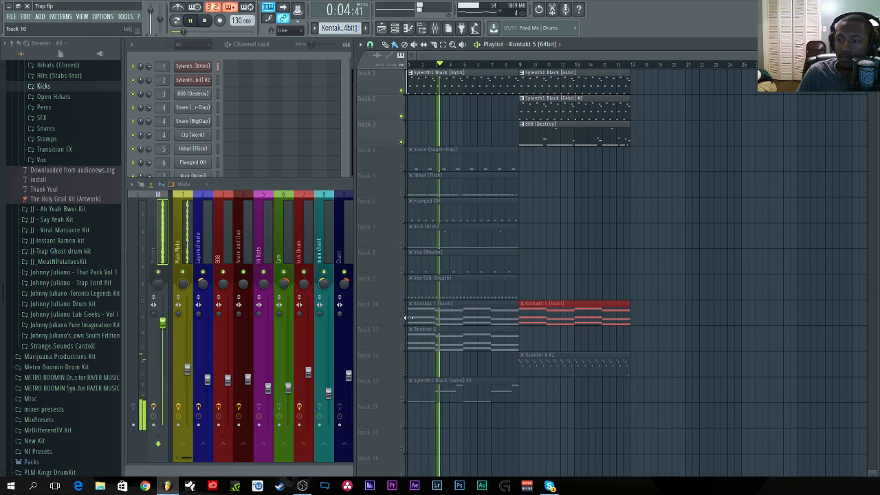
{"action": "right_click", "coordinate": [447, 316]}
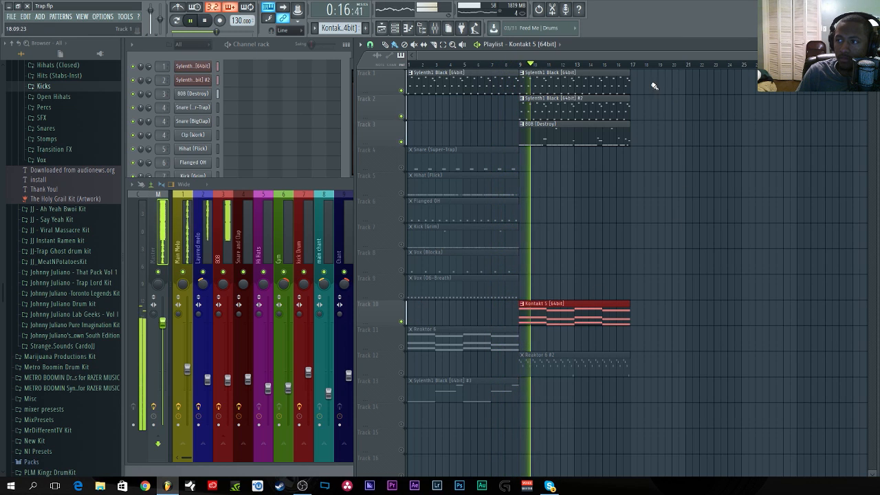
Duplicate the Sylenth1 Black, Sylenth1 Black #2, 808 (Destroy) and Kontakt 5 clips from bar 9 to bar 17.
{"action": "left_click_drag", "start_coordinate": [656, 70], "coordinate": [595, 318]}
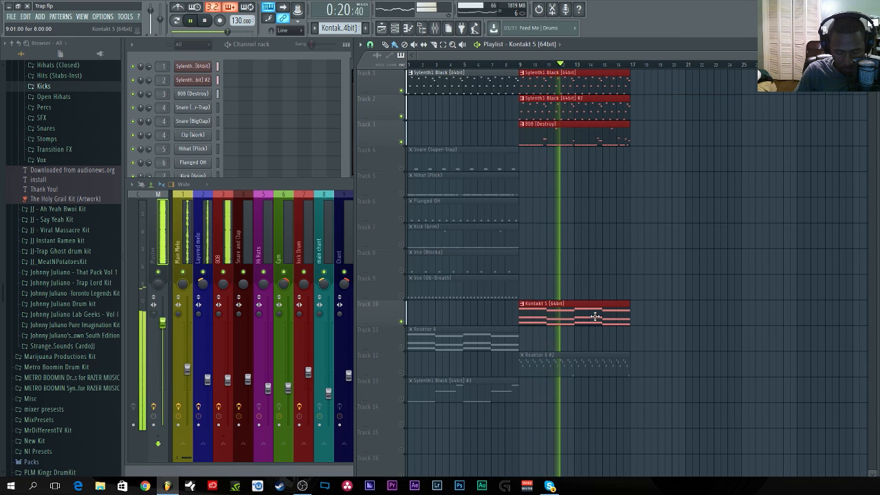
{"action": "key", "text": "ctrl+b"}
{"action": "key", "text": "ctrl+d"}
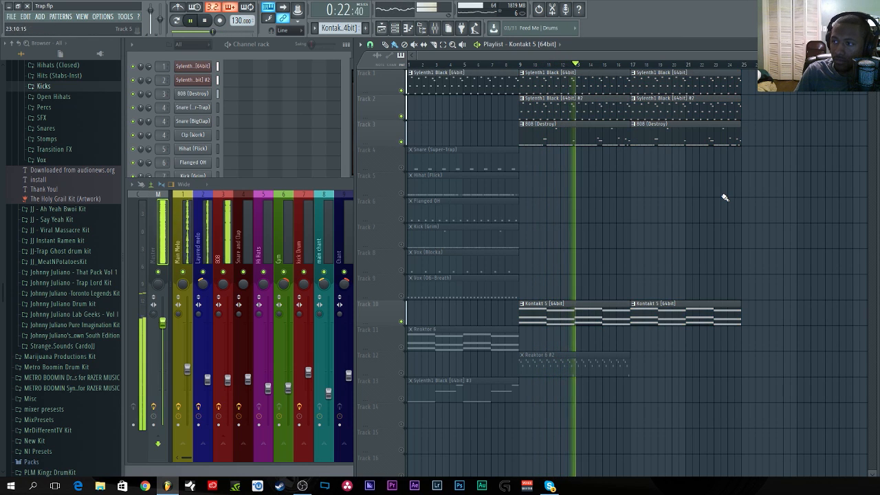
{"action": "left_click_drag", "start_coordinate": [741, 55], "coordinate": [750, 55]}
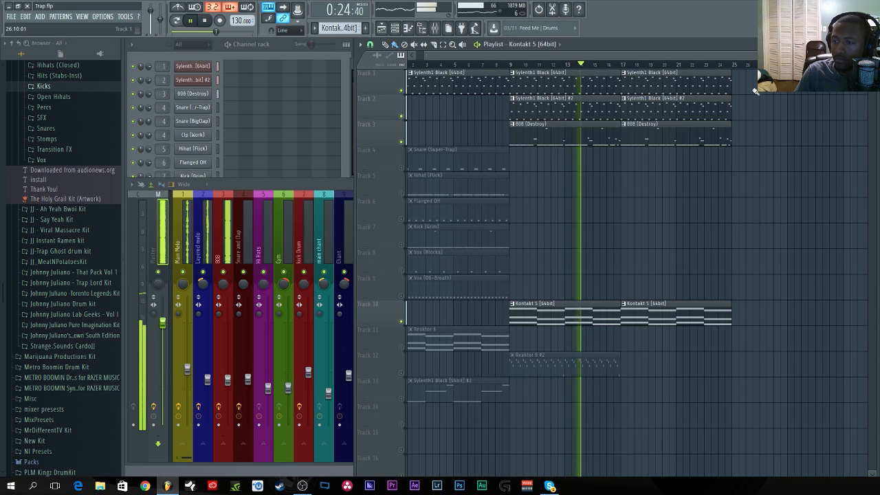
{"action": "left_click_drag", "start_coordinate": [451, 58], "coordinate": [441, 62]}
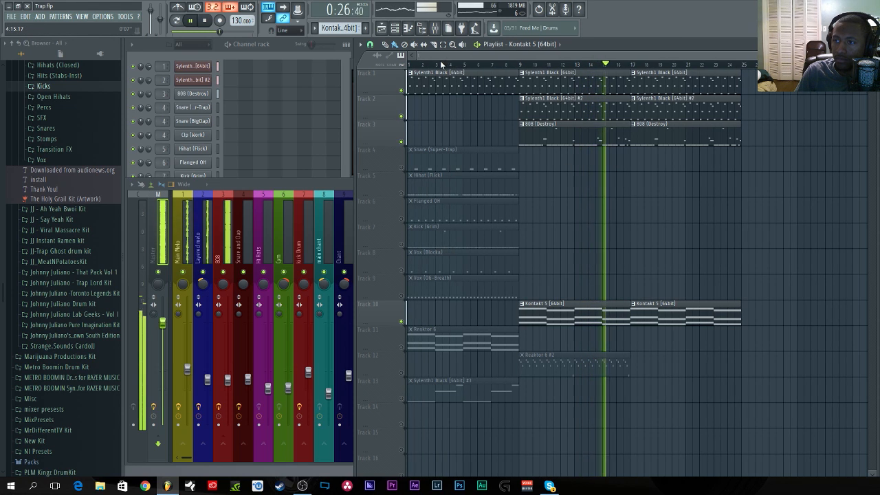
Paint Snare (Super-Trap) and Hihat (Flick) clips at bar 17 and unmute Tracks 4 and 5.
{"action": "left_click", "coordinate": [475, 150]}
{"action": "left_click", "coordinate": [632, 165]}
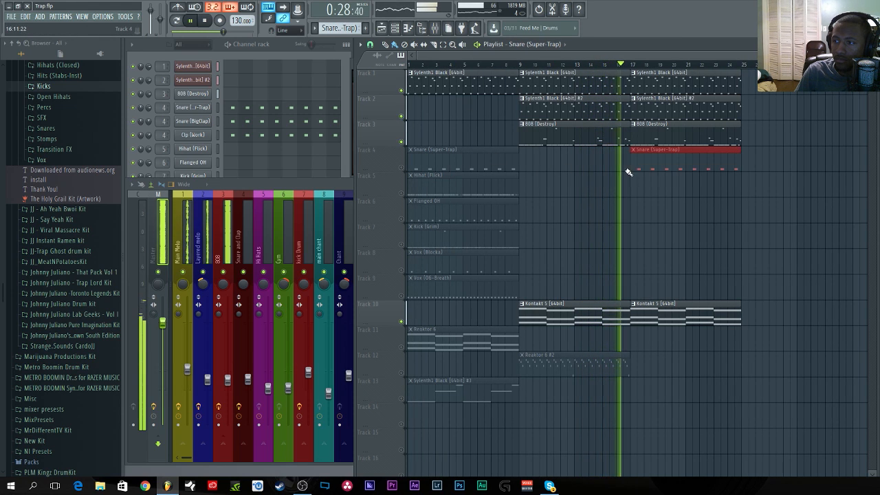
{"action": "left_click", "coordinate": [481, 190]}
{"action": "left_click", "coordinate": [633, 185]}
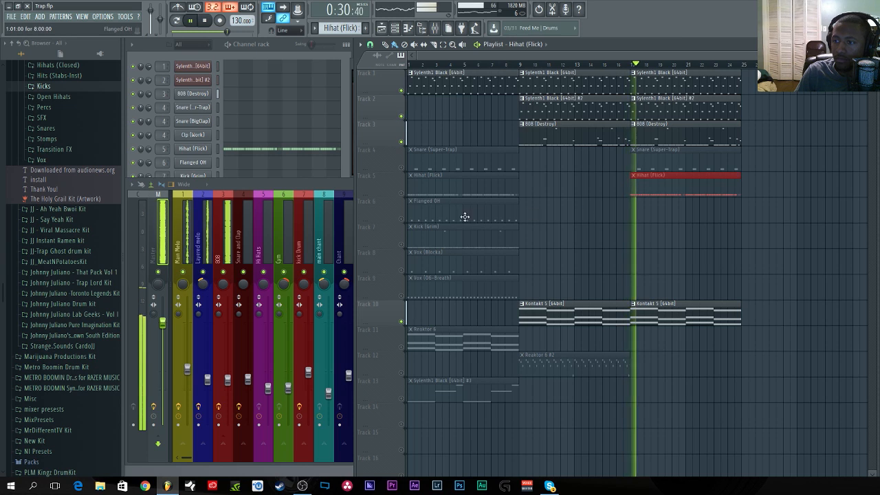
{"action": "left_click", "coordinate": [402, 167]}
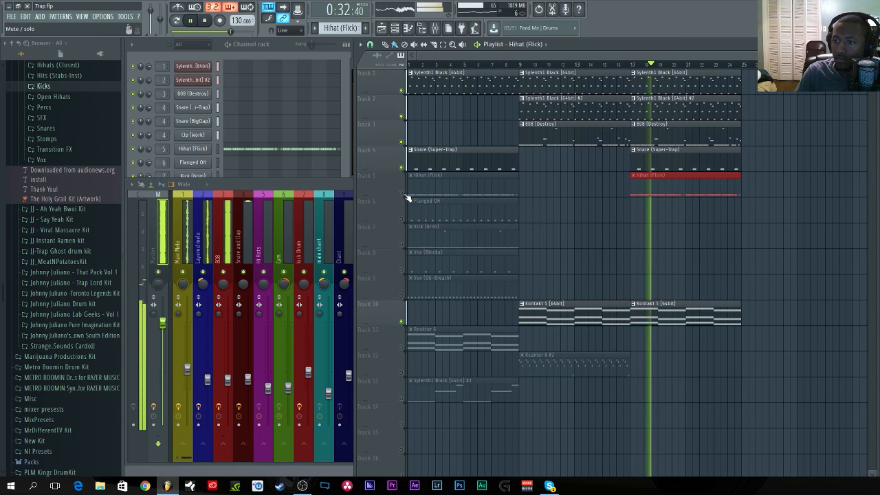
{"action": "left_click", "coordinate": [402, 193]}
Paint a Flanged OH clip at bar 17 on Track 6 and unmute the track.
{"action": "left_click", "coordinate": [517, 219]}
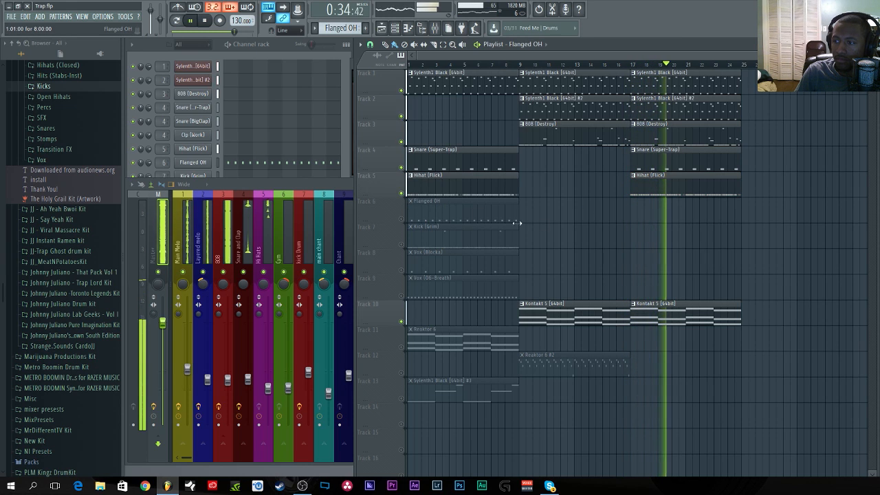
{"action": "left_click", "coordinate": [633, 209]}
{"action": "left_click", "coordinate": [401, 218]}
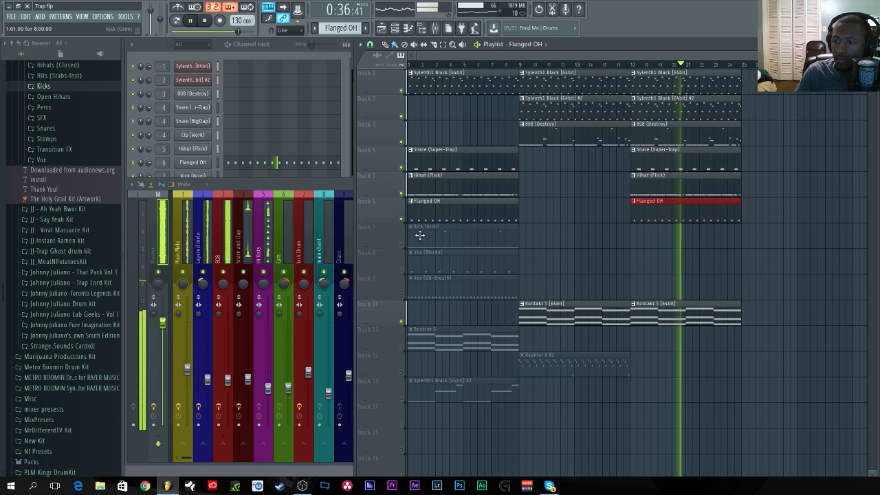
Paint a Vox (Blocka) clip at bar 17 on Track 8 and unmute Tracks 8 and 9.
{"action": "left_click", "coordinate": [432, 256]}
{"action": "left_click", "coordinate": [642, 265]}
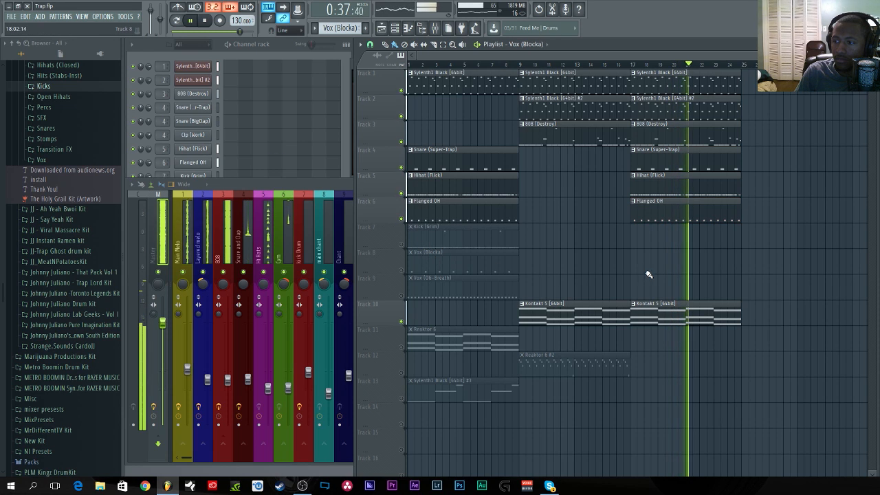
{"action": "left_click", "coordinate": [402, 269]}
{"action": "left_click", "coordinate": [426, 278]}
{"action": "left_click", "coordinate": [402, 296]}
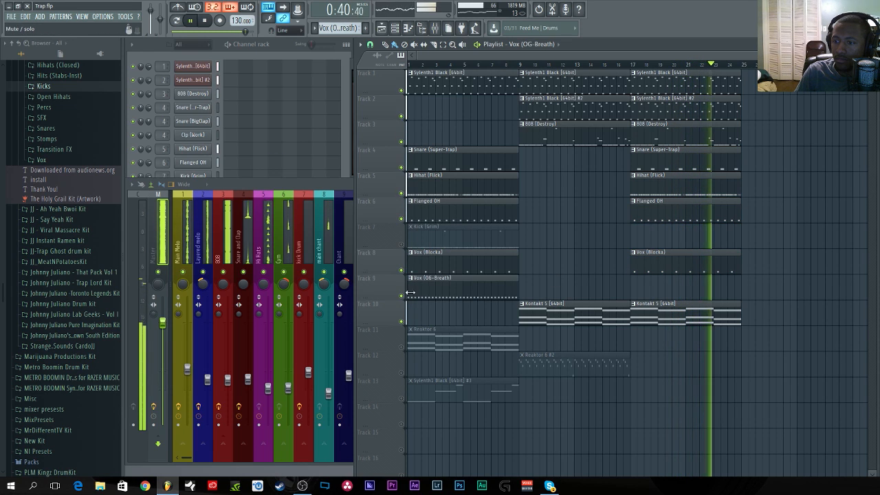
Delete the bar 1 clips of the snare, hihat, Flanged OH and Vox (Blocka), and move Vox (OG-Breath) to bar 17.
{"action": "right_click", "coordinate": [491, 211]}
{"action": "right_click", "coordinate": [483, 184]}
{"action": "right_click", "coordinate": [476, 159]}
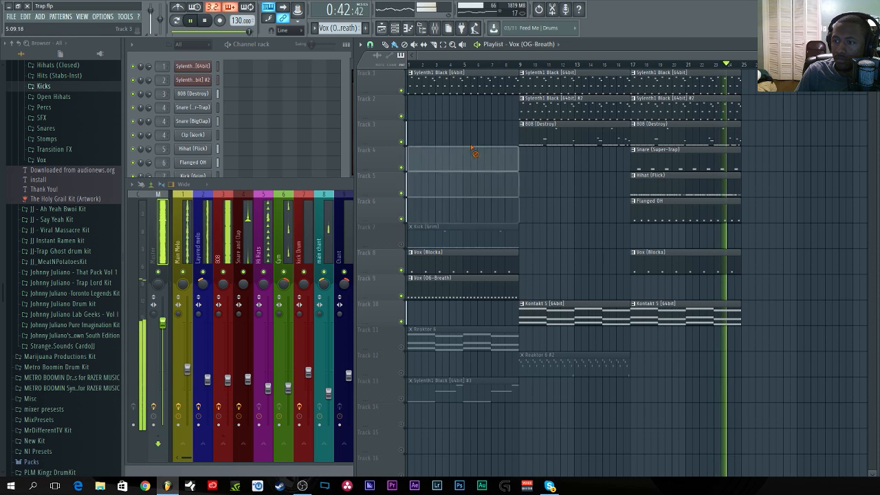
{"action": "right_click", "coordinate": [458, 264]}
{"action": "left_click_drag", "start_coordinate": [465, 288], "coordinate": [689, 289]}
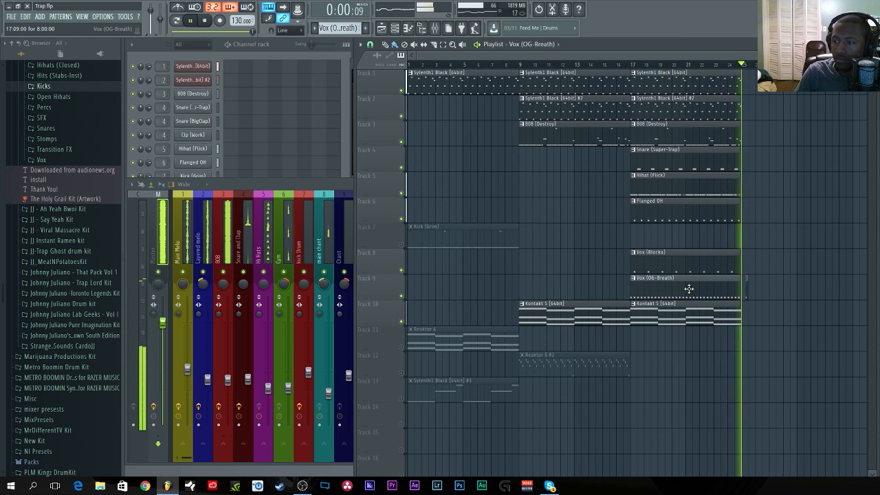
Paint a Sylenth1 Black #3 clip at bar 25, move Reaktor 6 #2 to bar 17 and unmute Track 12.
{"action": "left_click", "coordinate": [466, 385]}
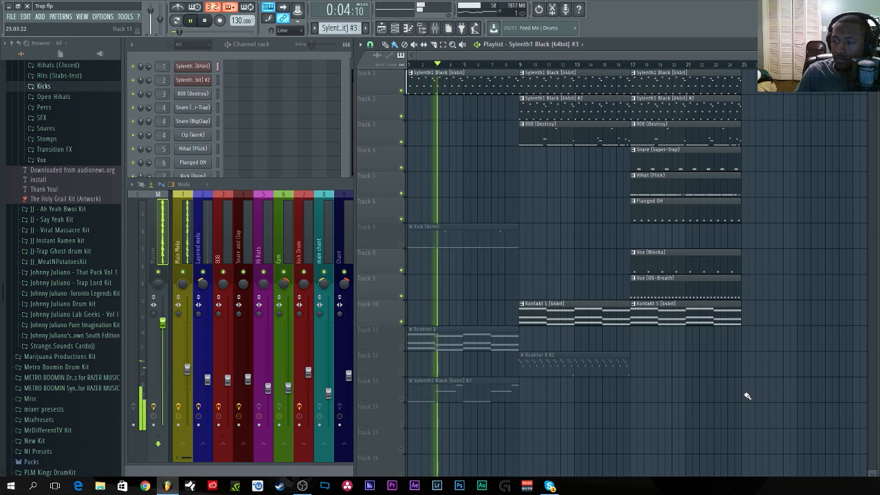
{"action": "left_click", "coordinate": [747, 396]}
{"action": "left_click", "coordinate": [626, 361]}
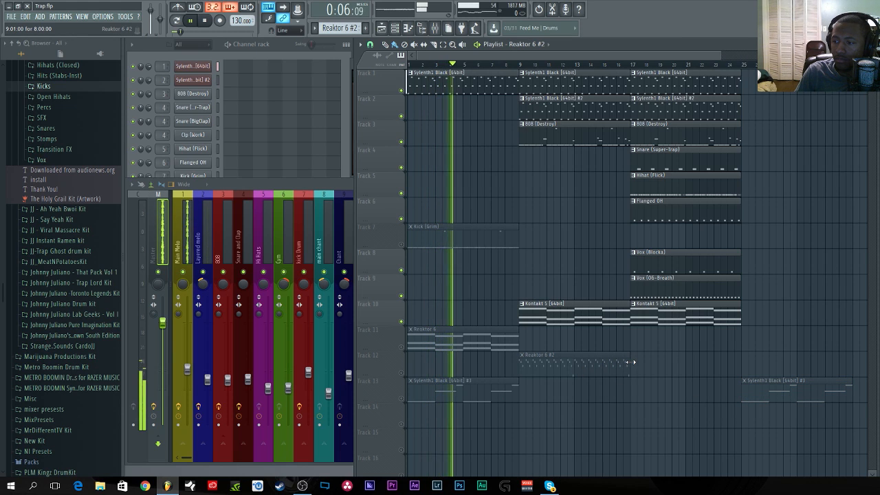
{"action": "left_click", "coordinate": [633, 363]}
{"action": "right_click", "coordinate": [605, 365]}
{"action": "left_click", "coordinate": [402, 373]}
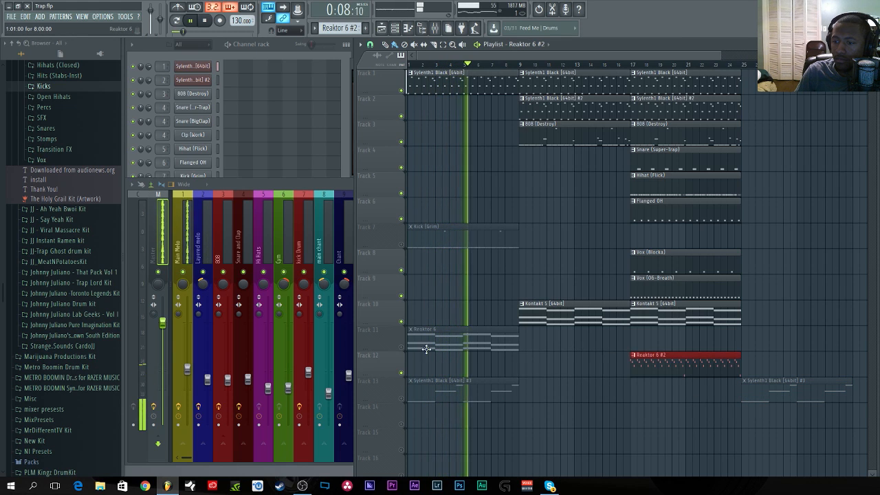
Unmute Track 11 and paint copies of the Reaktor 6 clip at bars 9 and 17.
{"action": "mouse_move", "coordinate": [426, 350]}
{"action": "left_mouse_down"}
{"action": "mouse_move", "coordinate": [520, 344]}
{"action": "mouse_move", "coordinate": [419, 348]}
{"action": "left_mouse_up"}
{"action": "left_click", "coordinate": [401, 348]}
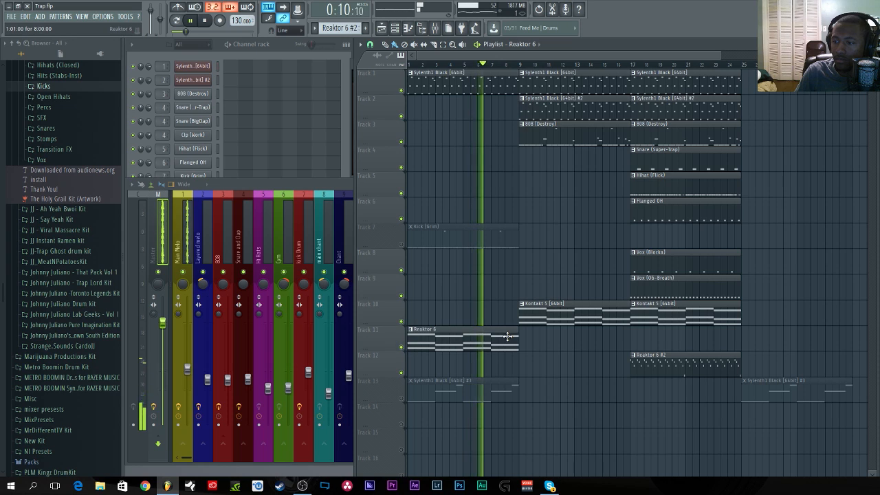
{"action": "left_click", "coordinate": [577, 337]}
{"action": "left_click", "coordinate": [673, 337]}
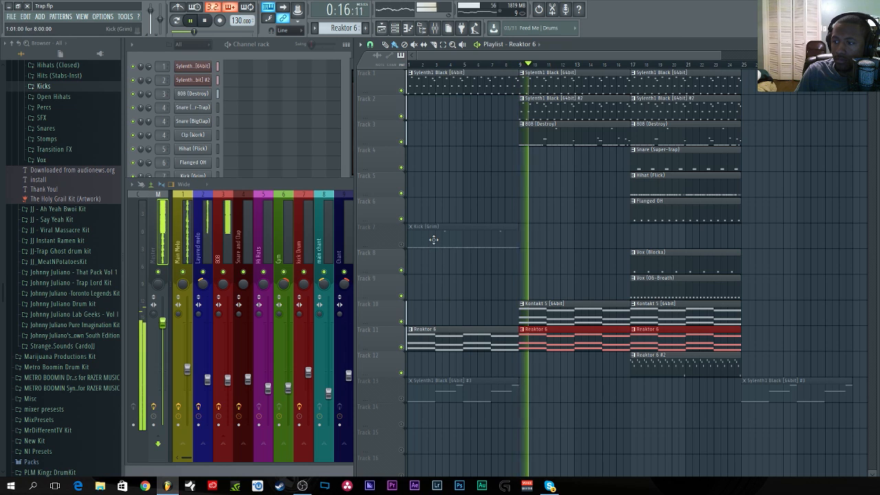
Move the Kick (Grim) clip to bar 17 on Track 7 and unmute the track.
{"action": "left_click_drag", "start_coordinate": [434, 239], "coordinate": [657, 242]}
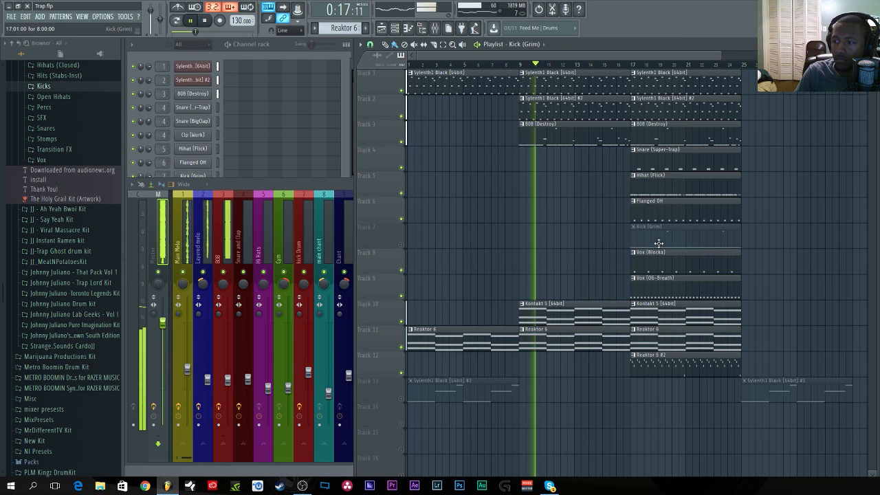
{"action": "left_click", "coordinate": [401, 246]}
{"action": "left_click_drag", "start_coordinate": [719, 55], "coordinate": [787, 55]}
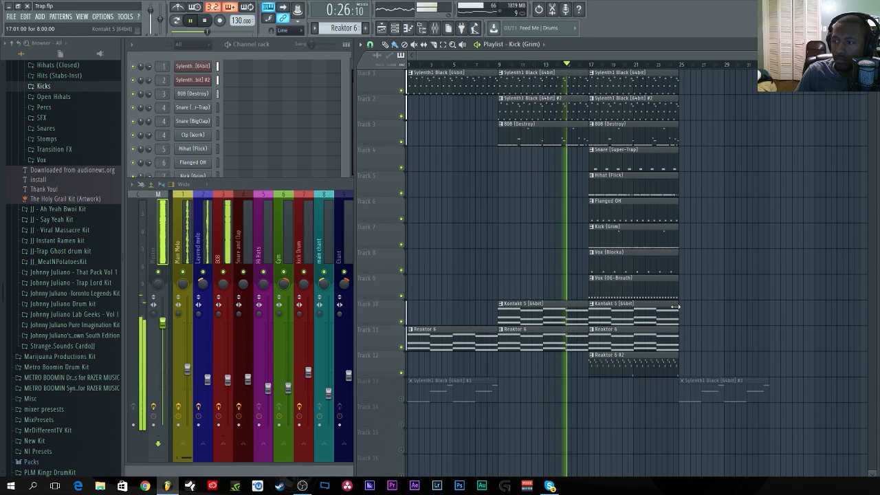
Delete the Kick (Grim) clip at bar 17 and duplicate all remaining clips of that section to bar 25.
{"action": "right_click", "coordinate": [624, 242]}
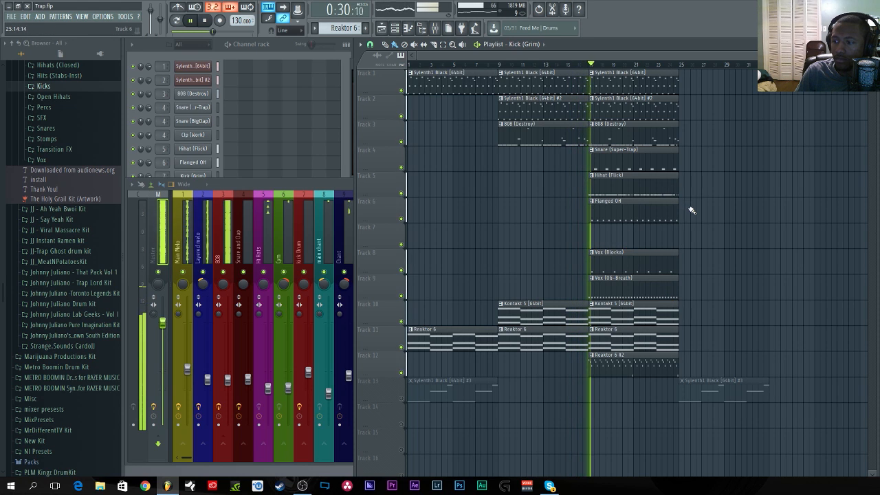
{"action": "left_click_drag", "start_coordinate": [697, 70], "coordinate": [633, 371]}
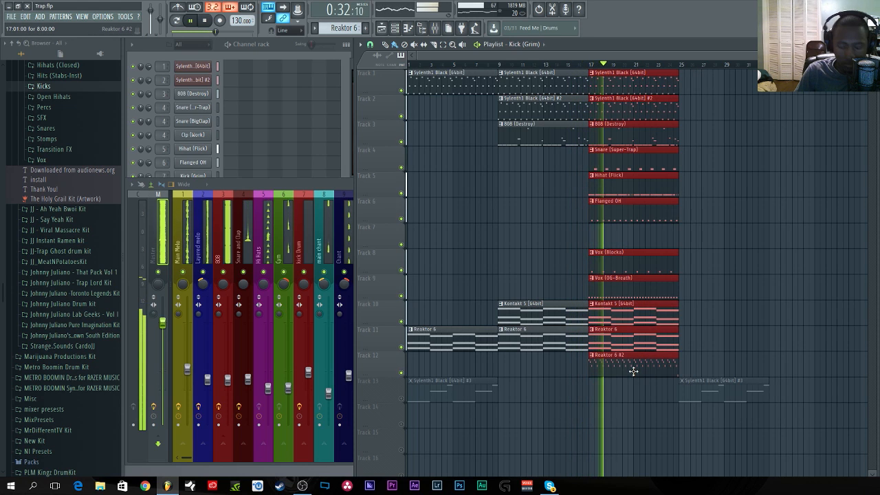
{"action": "key", "text": "ctrl+b"}
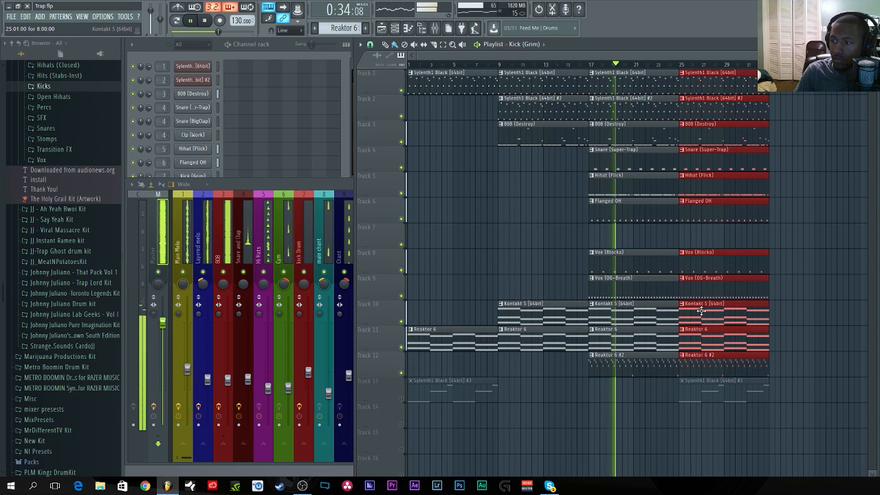
Delete the bar 1 Sylenth1 Black #3 clip, paint Kick (Grim) at bar 25 and unmute Track 13.
{"action": "right_click", "coordinate": [486, 392]}
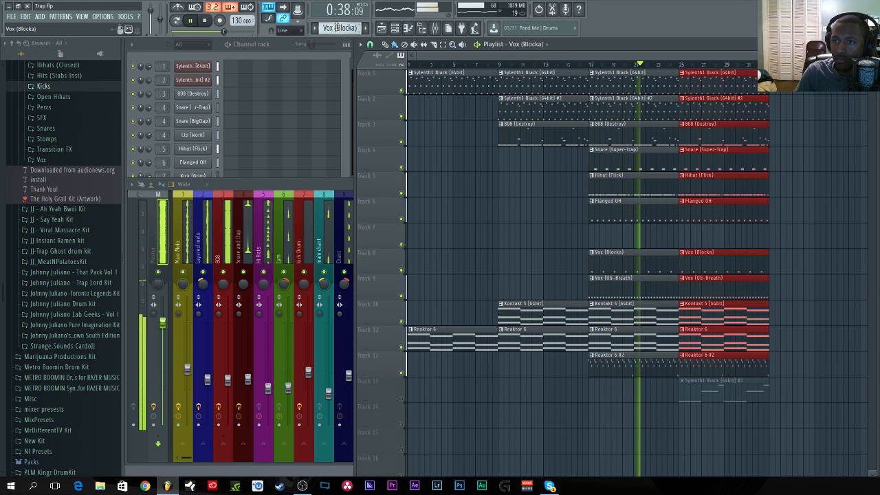
{"action": "left_click", "coordinate": [685, 243]}
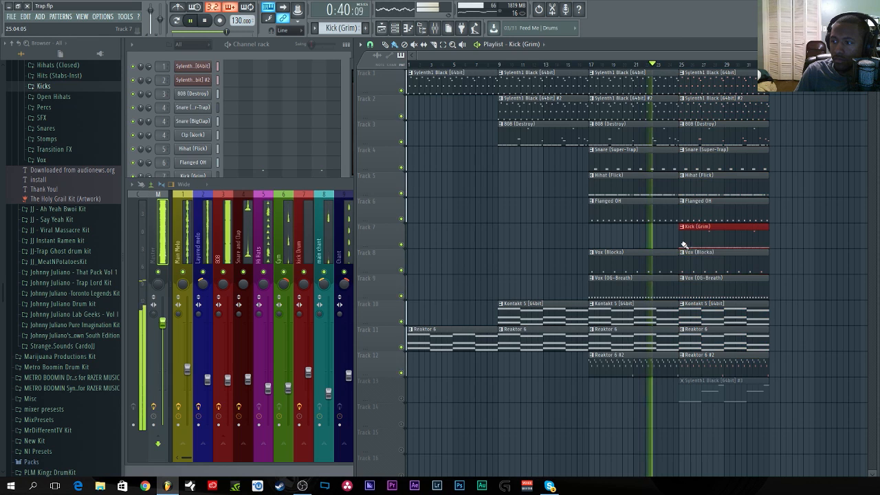
{"action": "left_click", "coordinate": [402, 400]}
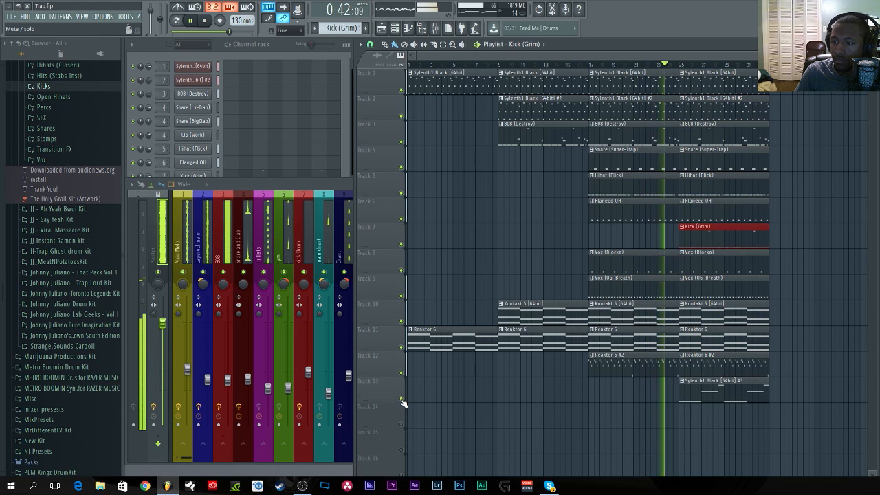
Place a loop marker at bar 17 in the playlist, check the loop and stop playback.
{"action": "left_click_drag", "start_coordinate": [773, 55], "coordinate": [791, 55]}
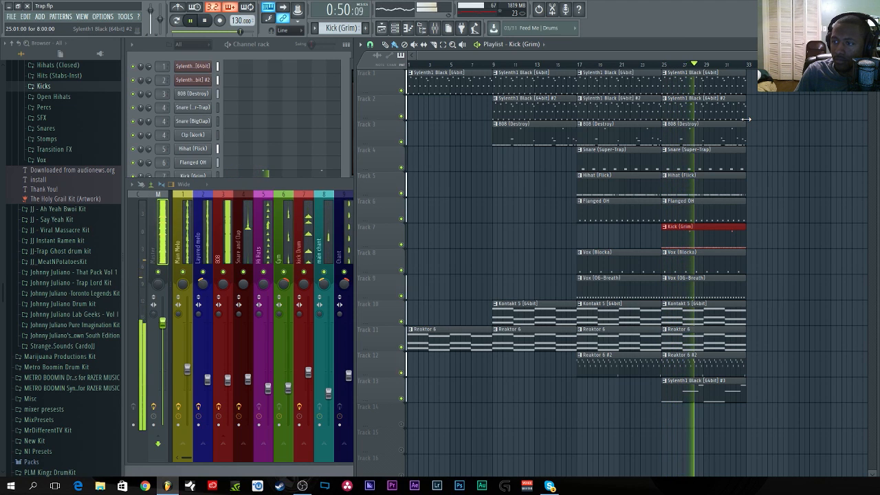
{"action": "left_click", "coordinate": [360, 45]}
{"action": "mouse_move", "coordinate": [381, 116]}
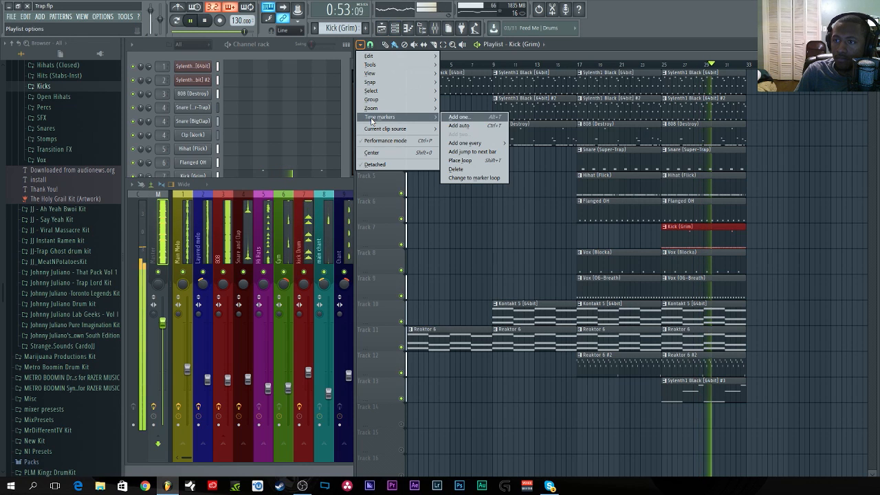
{"action": "left_click", "coordinate": [476, 162]}
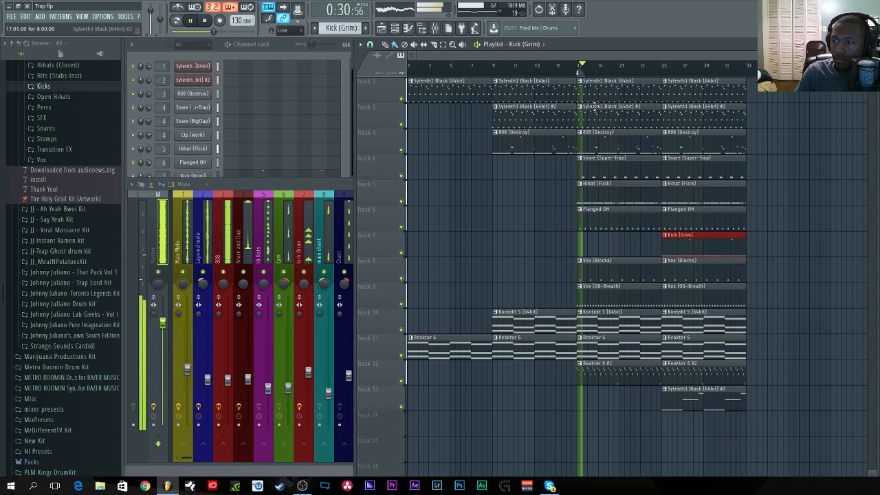
{"action": "key", "text": "space"}
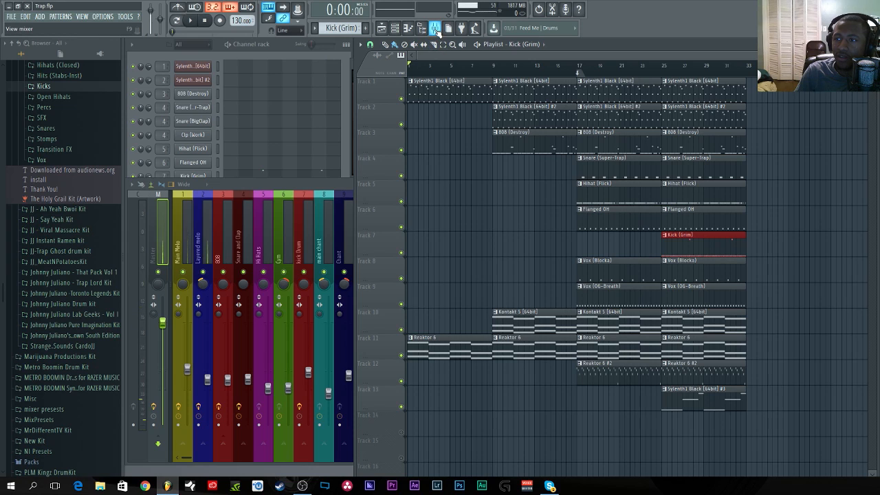
Move VBC FG-Red and Passive EQ on the Master track down to effect slots 8 and 9.
{"action": "left_click", "coordinate": [436, 29]}
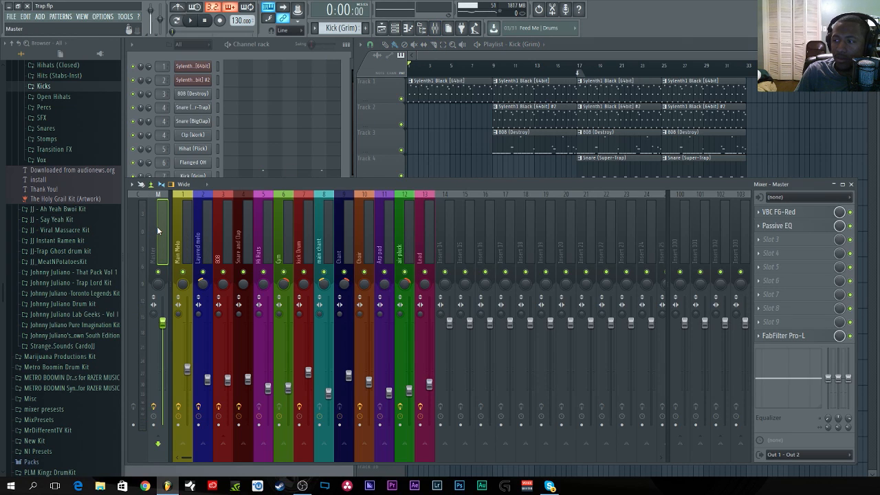
{"action": "left_click", "coordinate": [182, 242]}
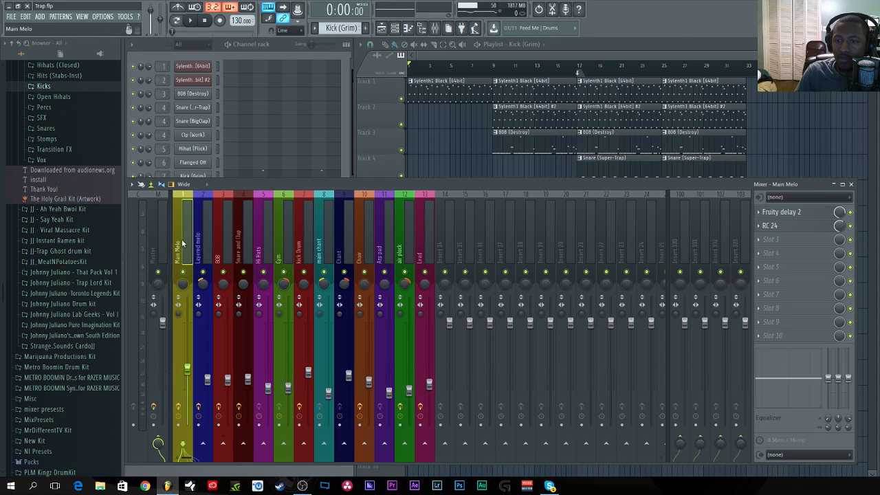
{"action": "left_click", "coordinate": [163, 242]}
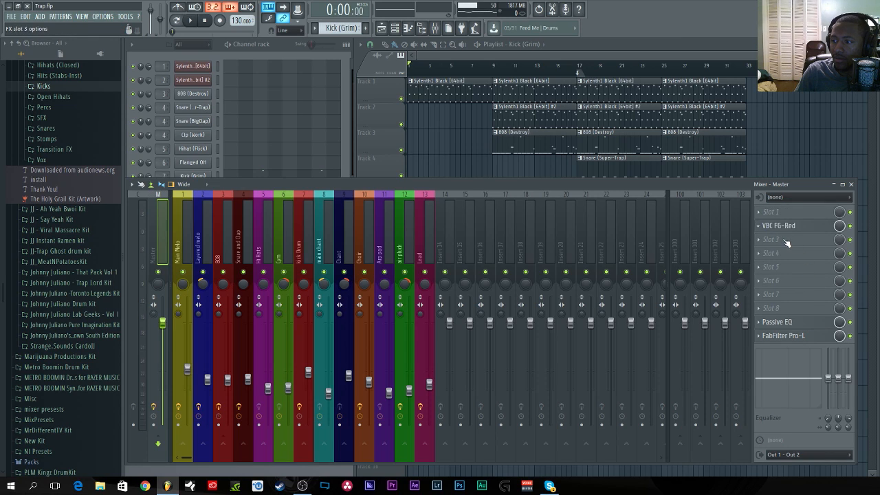
Set the meter scale of the Master's FabFilter Pro-L to -16 dB and close the plugin.
{"action": "left_click", "coordinate": [800, 339]}
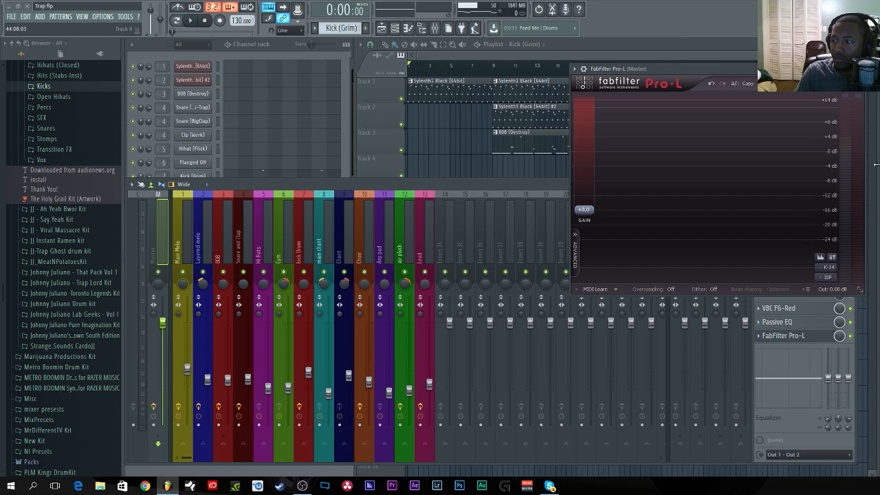
{"action": "left_click", "coordinate": [830, 268]}
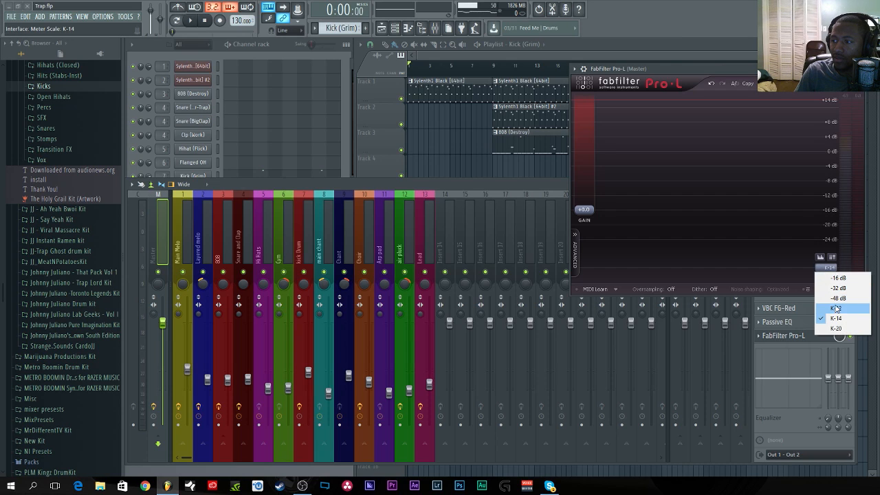
{"action": "left_click", "coordinate": [836, 278]}
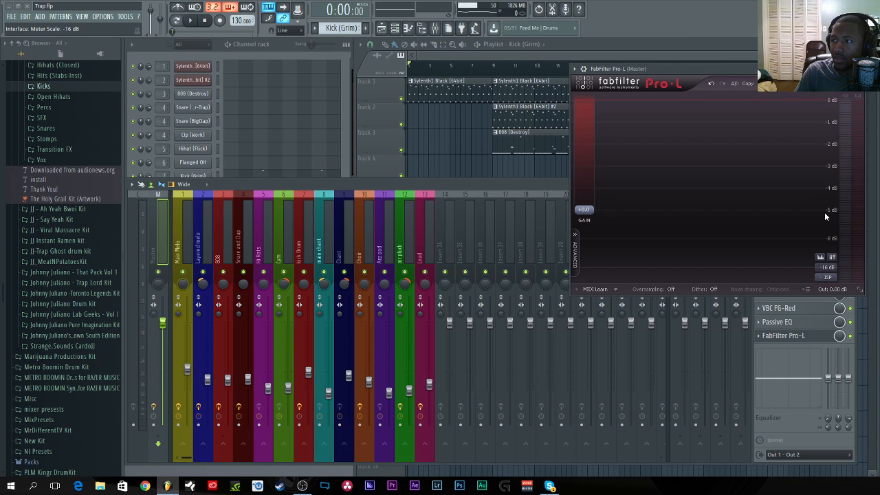
{"action": "left_click", "coordinate": [861, 69]}
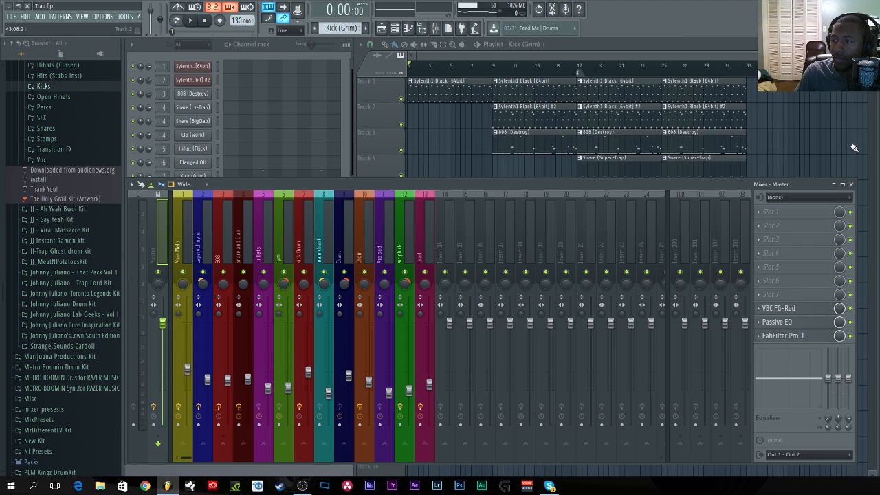
Load Fruity Love Philter into the Master's first effect slot with the Simple triangle lowpass LFO preset.
{"action": "left_click", "coordinate": [777, 214]}
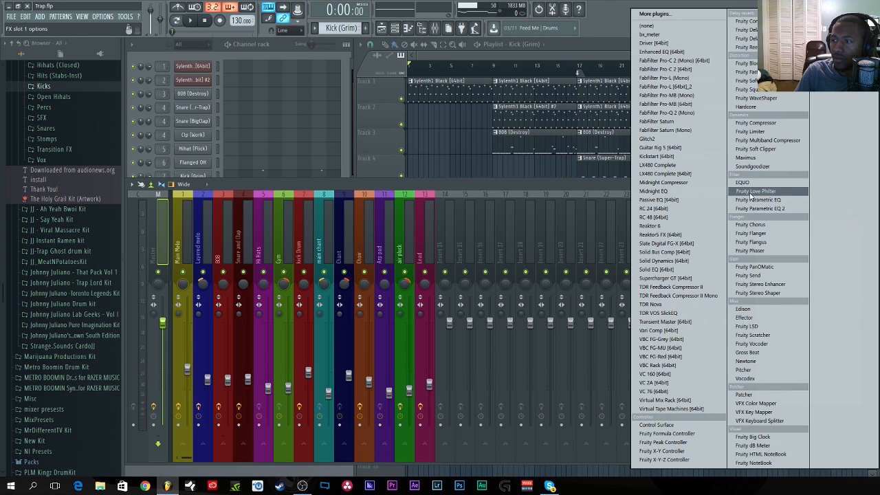
{"action": "left_click", "coordinate": [752, 192]}
{"action": "right_click", "coordinate": [431, 135]}
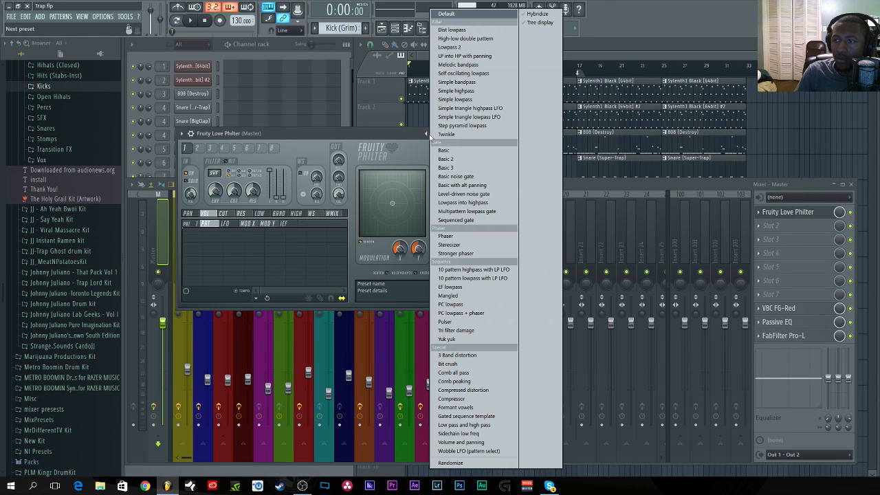
{"action": "left_click", "coordinate": [466, 117]}
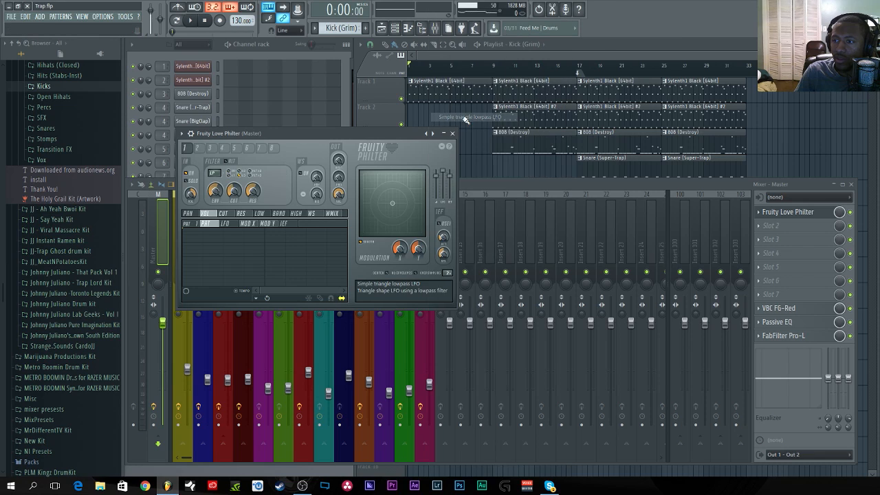
{"action": "left_click", "coordinate": [485, 58]}
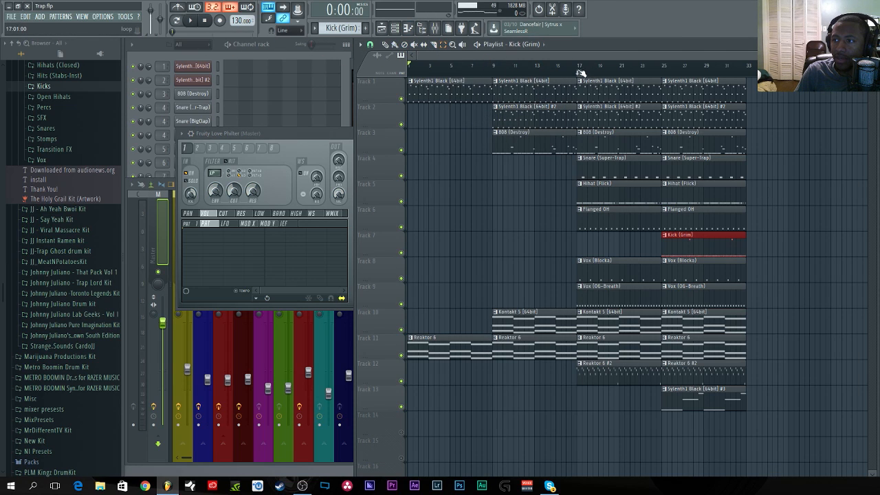
Select bars 17 through 32 in the playlist and create an automation clip for Fruity Love Philter's mix level on the Master.
{"action": "left_click_drag", "start_coordinate": [580, 72], "coordinate": [631, 72]}
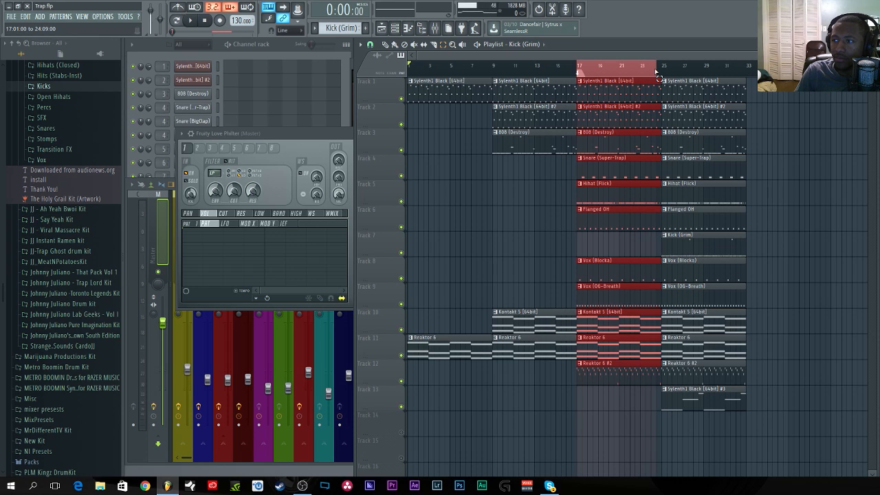
{"action": "double_click", "coordinate": [582, 75]}
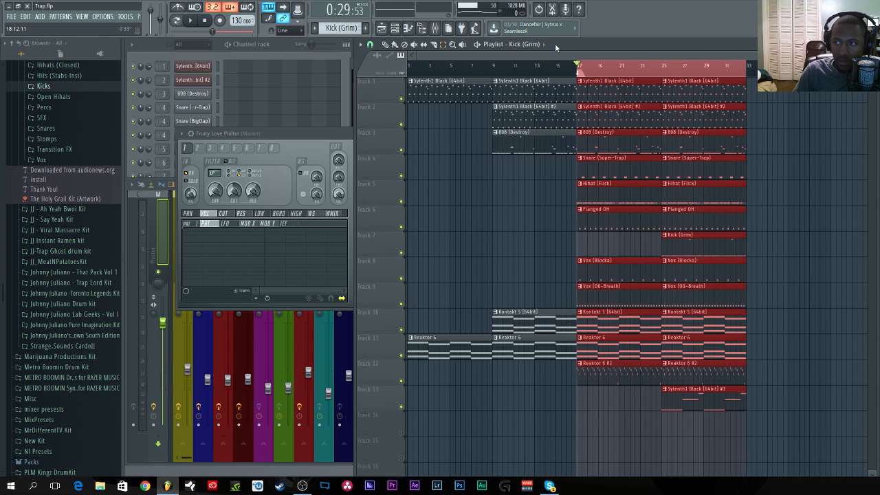
{"action": "left_click", "coordinate": [436, 29]}
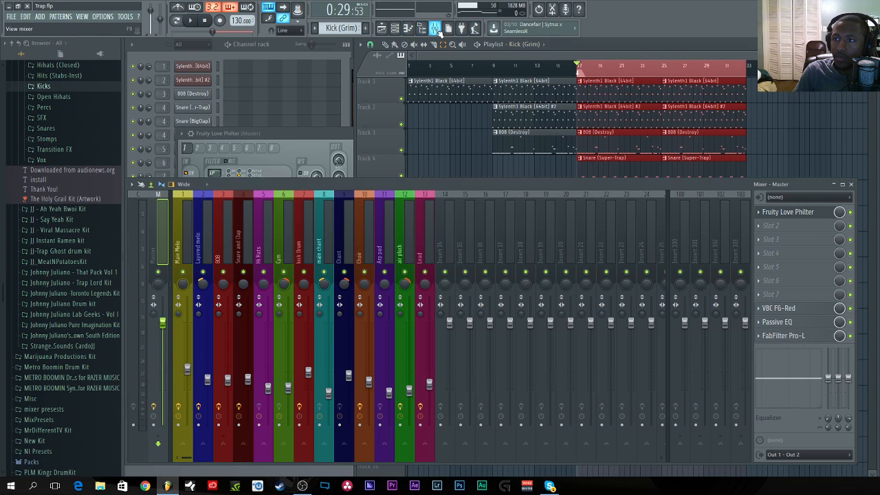
{"action": "right_click", "coordinate": [839, 213]}
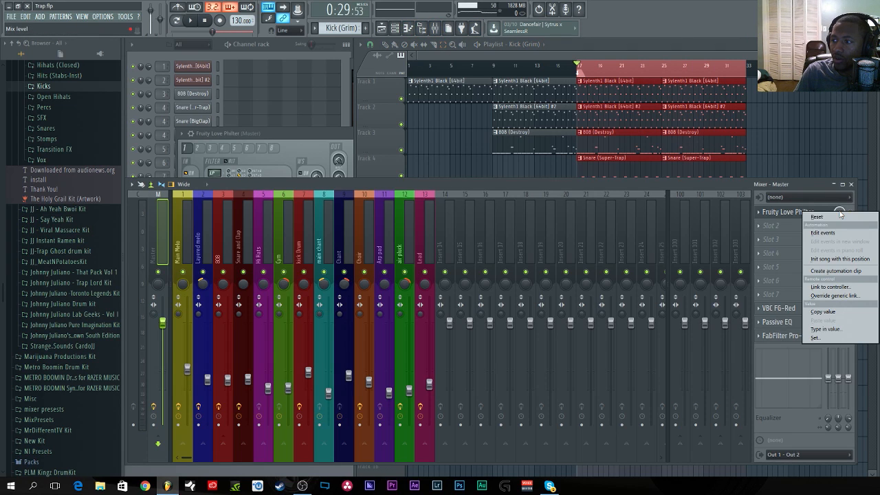
{"action": "left_click", "coordinate": [826, 273]}
{"action": "left_click", "coordinate": [328, 134]}
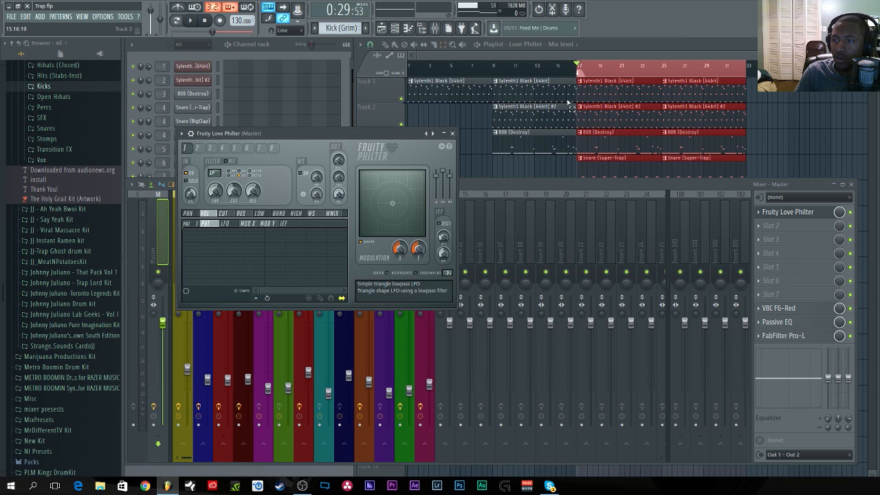
{"action": "left_click", "coordinate": [556, 57]}
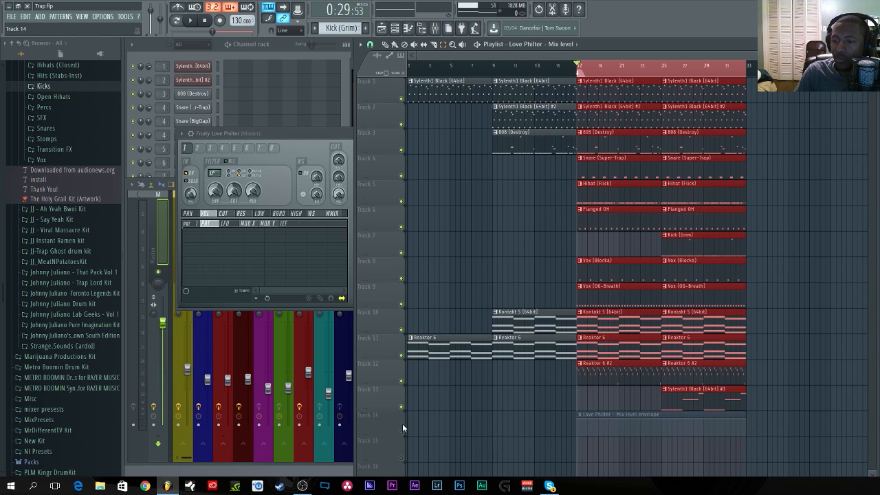
Shape the Love Philter mix level envelope to hold its maximum from bar 17 to bar 25 and its minimum from there to bar 33.
{"action": "scroll", "coordinate": [402, 424], "scroll_direction": "down", "scroll_amount": 2}
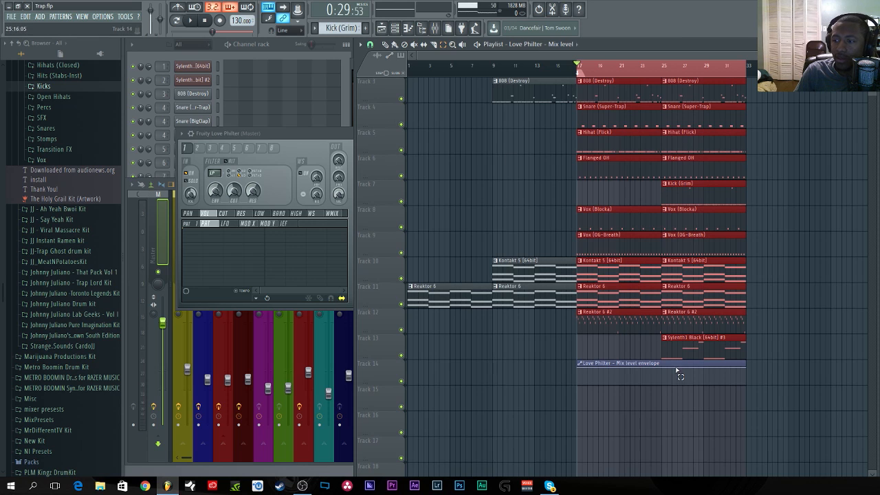
{"action": "scroll", "coordinate": [734, 73], "scroll_direction": "up", "scroll_amount": 4}
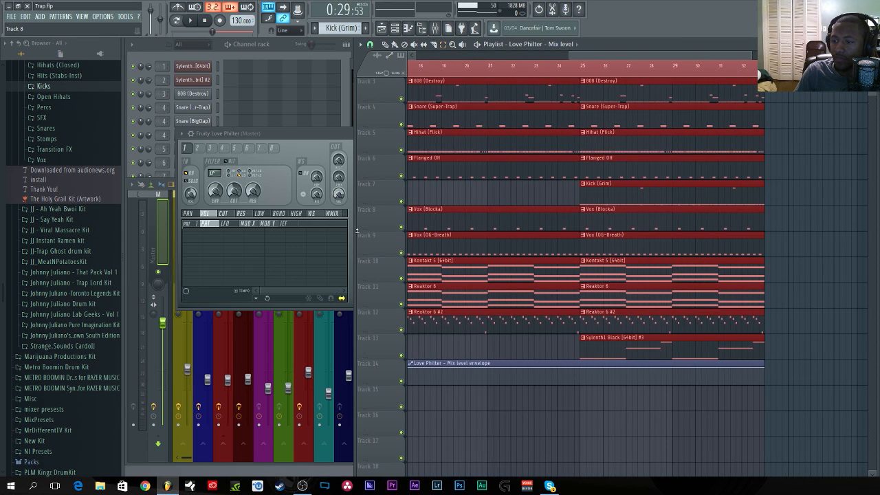
{"action": "left_click_drag", "start_coordinate": [574, 55], "coordinate": [501, 64]}
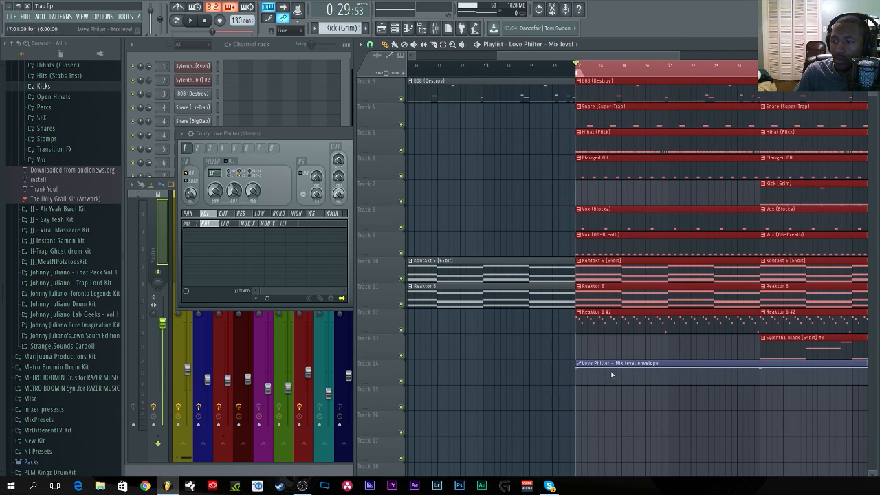
{"action": "left_click_drag", "start_coordinate": [579, 373], "coordinate": [579, 372]}
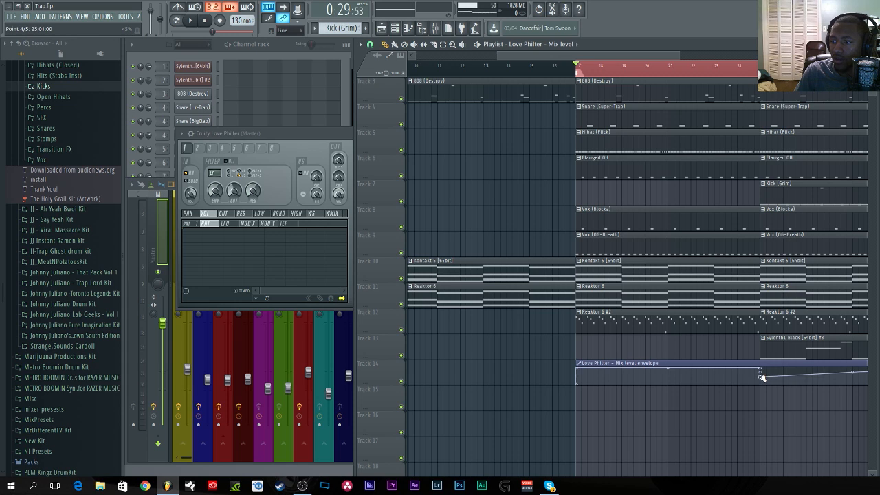
{"action": "left_click_drag", "start_coordinate": [638, 57], "coordinate": [804, 337]}
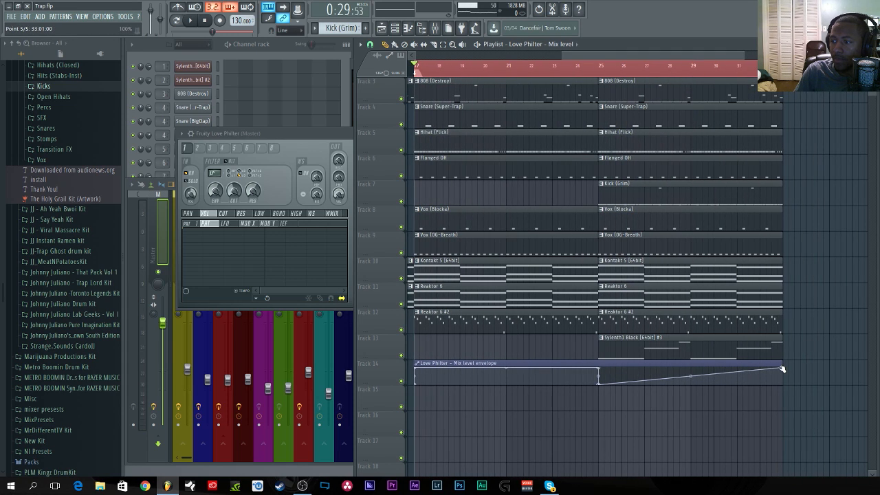
{"action": "left_click_drag", "start_coordinate": [782, 370], "coordinate": [792, 409]}
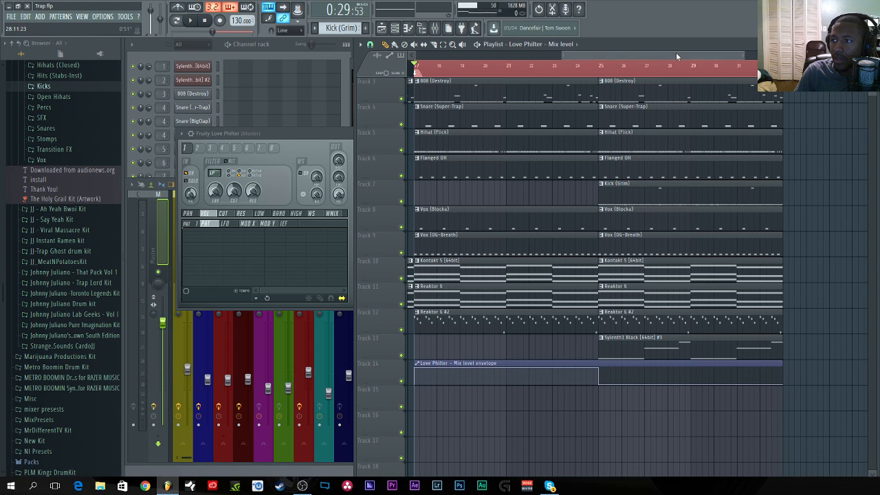
{"action": "left_click_drag", "start_coordinate": [676, 54], "coordinate": [572, 323]}
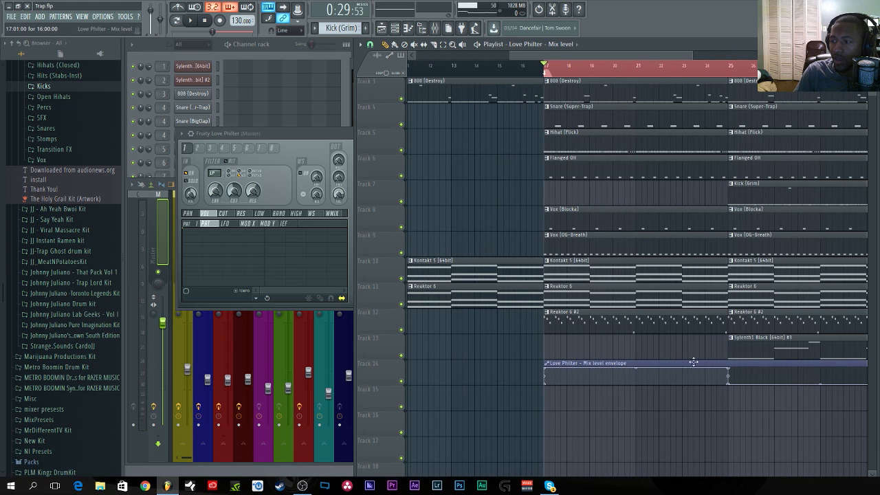
Initialize the song with the current position of Love Philter's mix level and clear the playlist's time selection.
{"action": "left_click", "coordinate": [435, 28]}
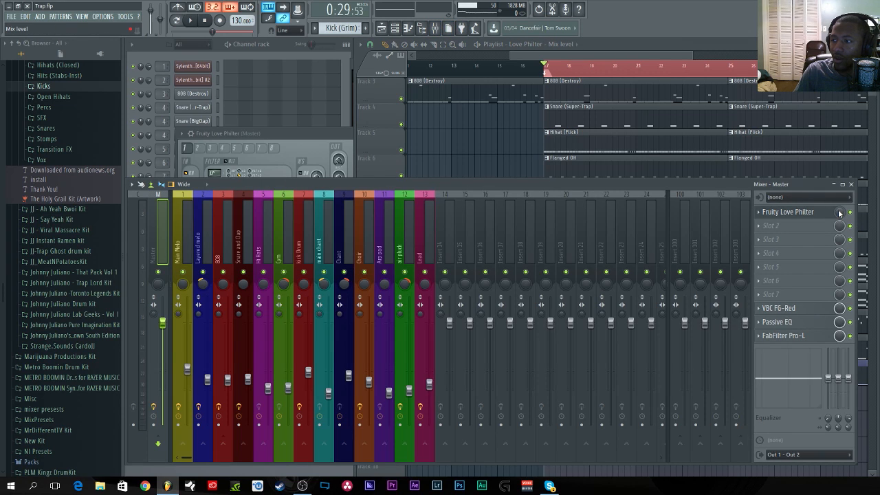
{"action": "right_click", "coordinate": [839, 213]}
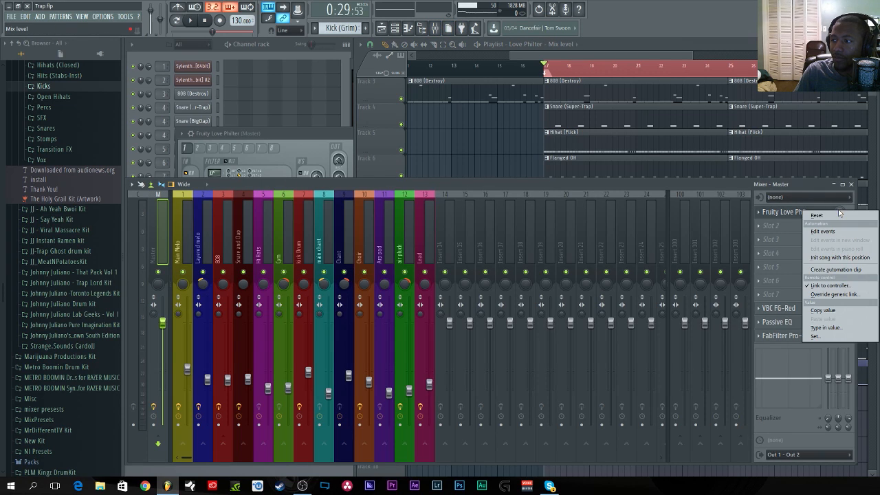
{"action": "left_click", "coordinate": [825, 258]}
{"action": "left_click", "coordinate": [506, 43]}
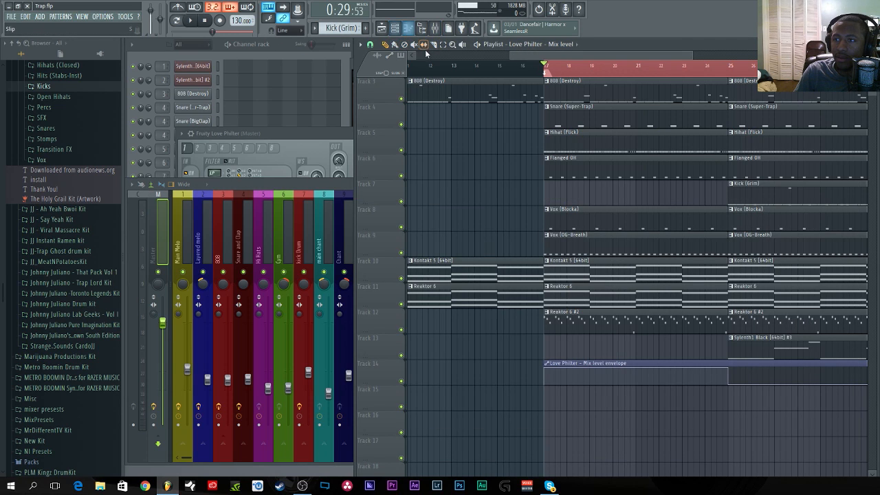
{"action": "key", "text": "ctrl+d"}
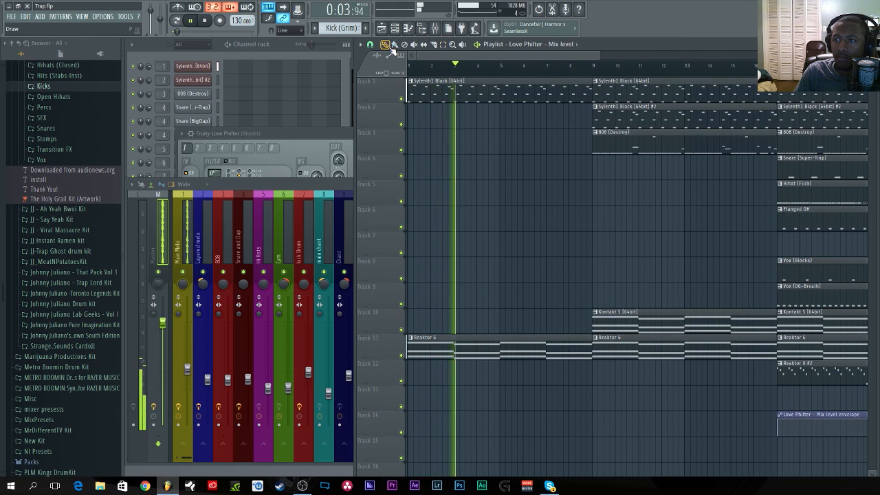
Delete the Reaktor 6 clip at bar 1 on Track 11 and listen to the arrangement through bar 17.
{"action": "right_click", "coordinate": [507, 346]}
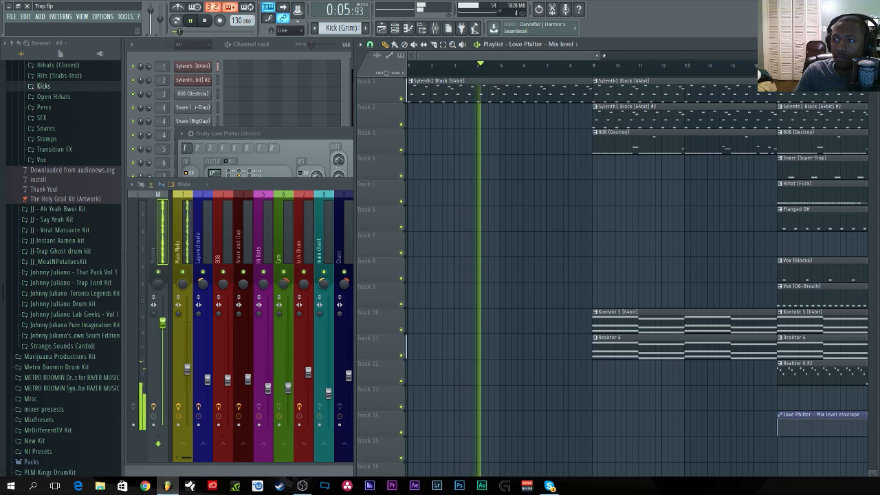
{"action": "left_click_drag", "start_coordinate": [594, 55], "coordinate": [757, 55]}
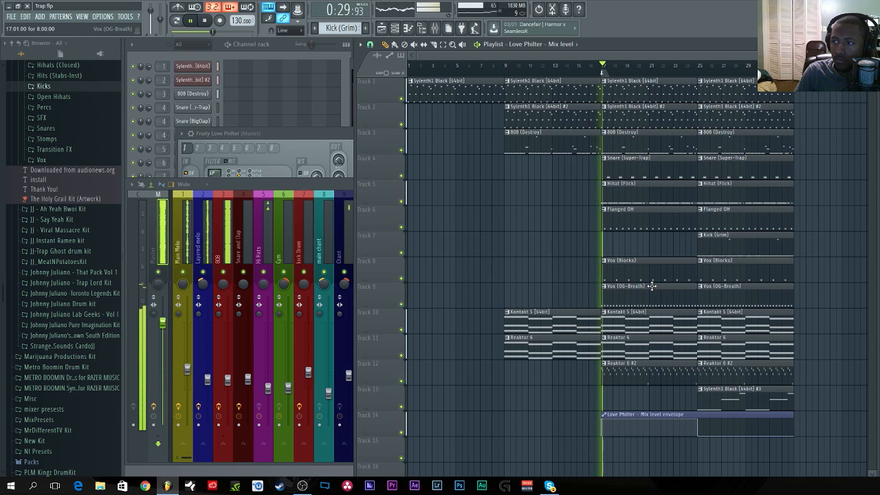
{"action": "left_click", "coordinate": [305, 137]}
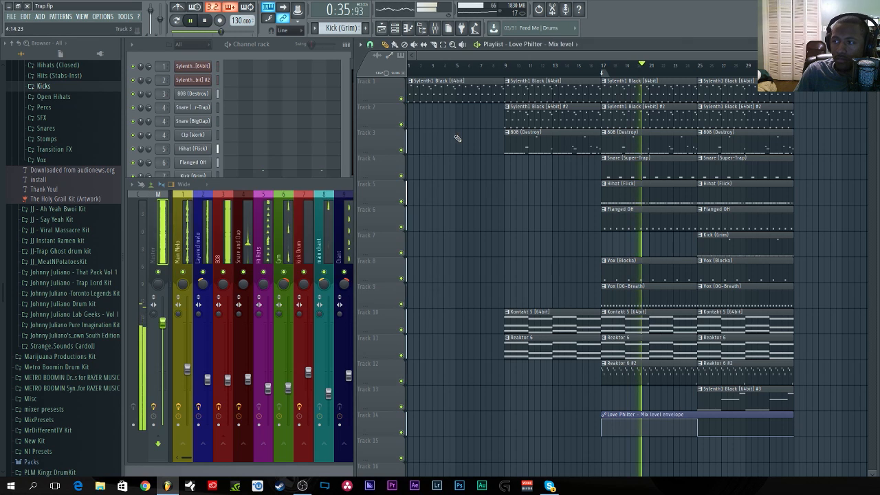
Listen to the arrangement from bar 20 into bar 32 and stop playback.
{"action": "left_click", "coordinate": [452, 134]}
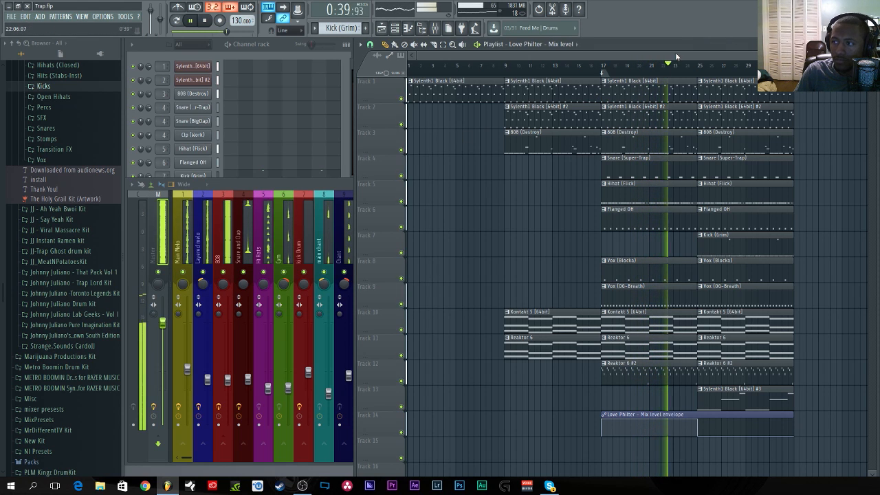
{"action": "scroll", "coordinate": [665, 57], "scroll_direction": "down", "scroll_amount": 2}
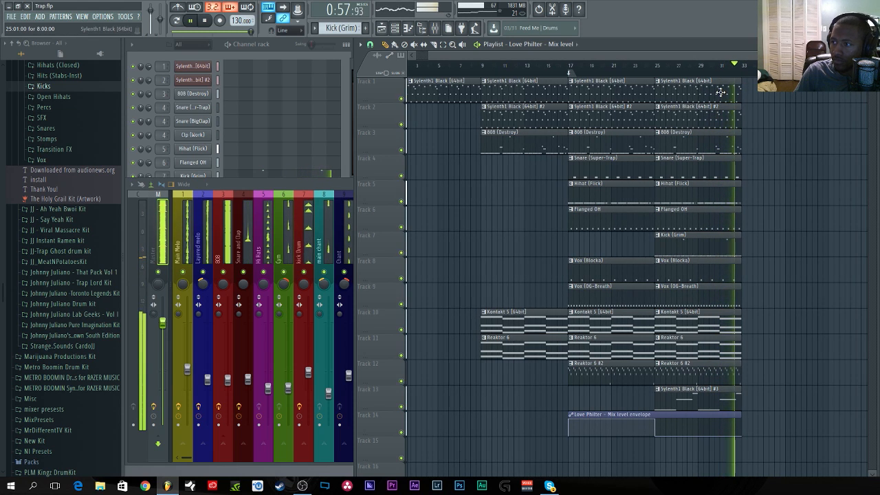
{"action": "key", "text": "space"}
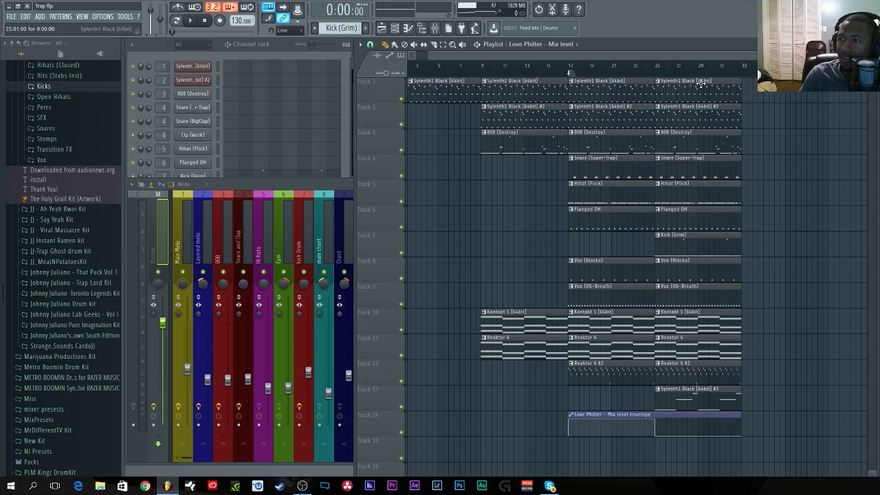
Select Pattern 1, switch off Fruity Love Philter on the Master and open the Master's FabFilter Pro-L.
{"action": "left_click_drag", "start_coordinate": [667, 55], "coordinate": [513, 52]}
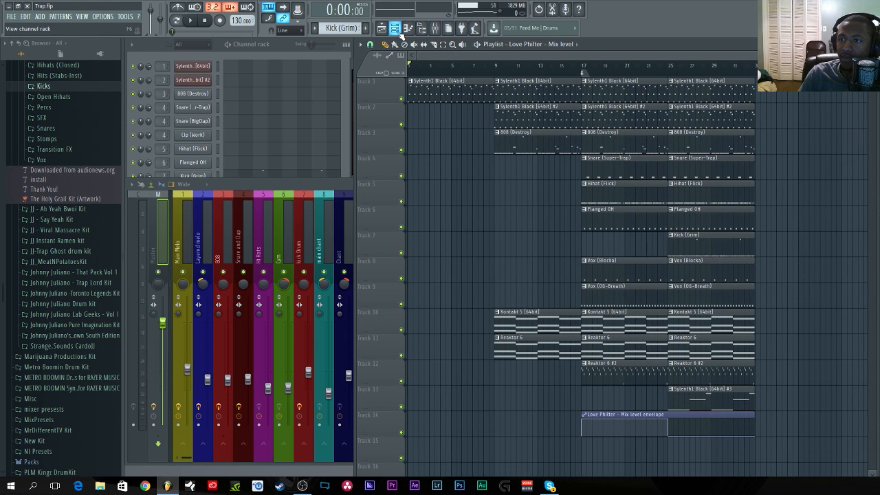
{"action": "left_click", "coordinate": [435, 28]}
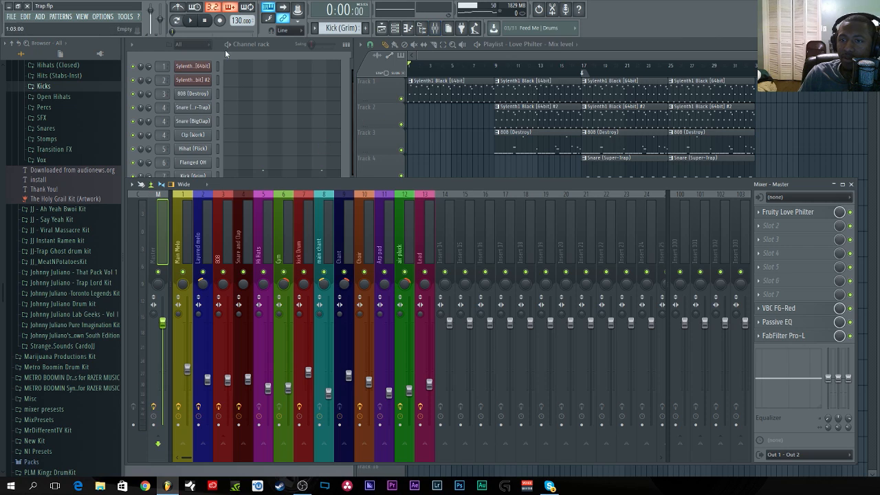
{"action": "left_click_drag", "start_coordinate": [337, 29], "coordinate": [337, 36]}
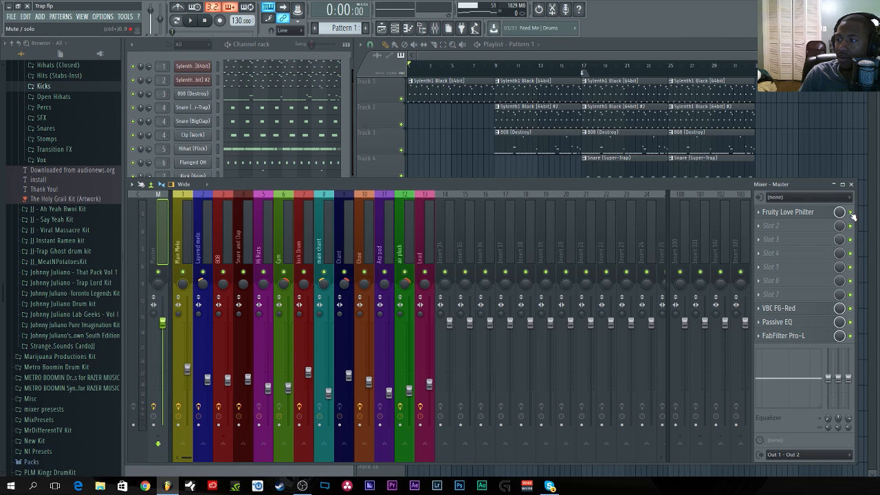
{"action": "left_click", "coordinate": [807, 339]}
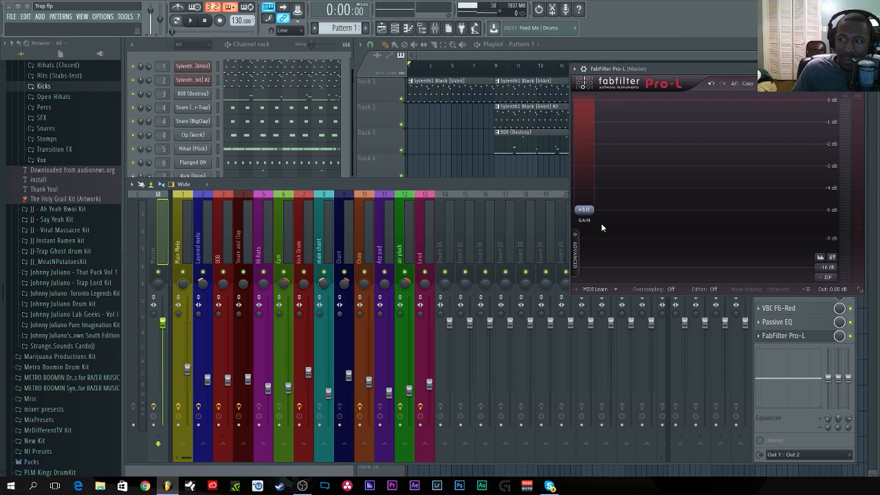
Set FabFilter Pro-L's limiting style to Transparent in the advanced settings, and collapse those settings.
{"action": "left_click", "coordinate": [575, 253]}
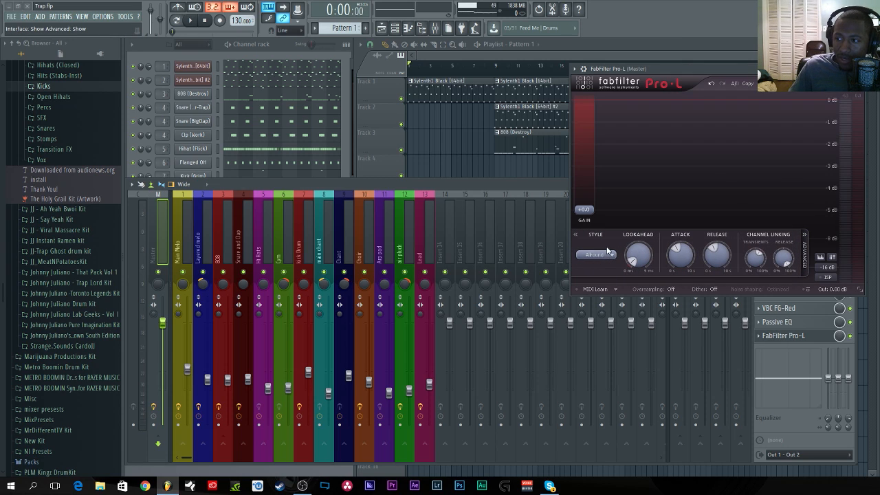
{"action": "left_click", "coordinate": [608, 252]}
{"action": "left_click", "coordinate": [613, 270]}
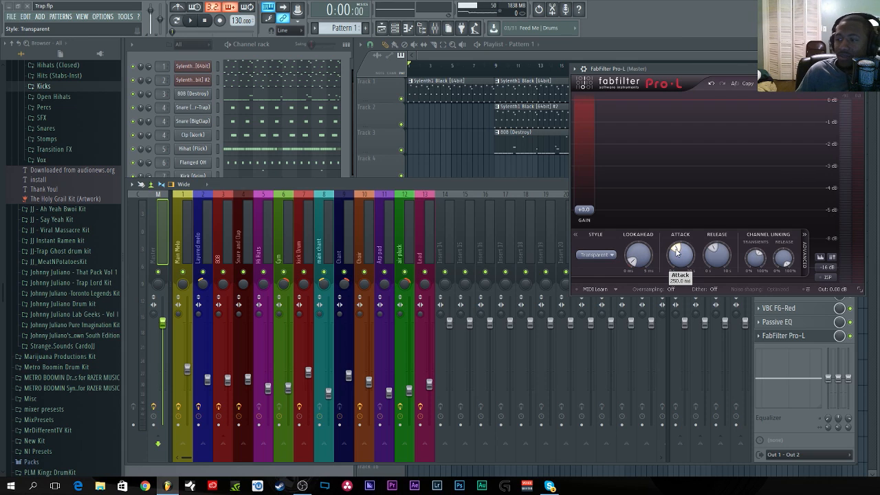
{"action": "mouse_move", "coordinate": [677, 252]}
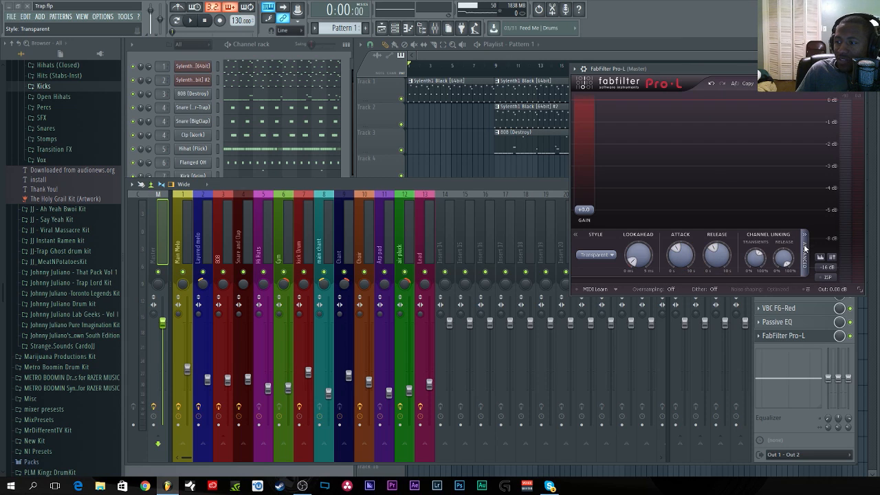
{"action": "mouse_move", "coordinate": [805, 249]}
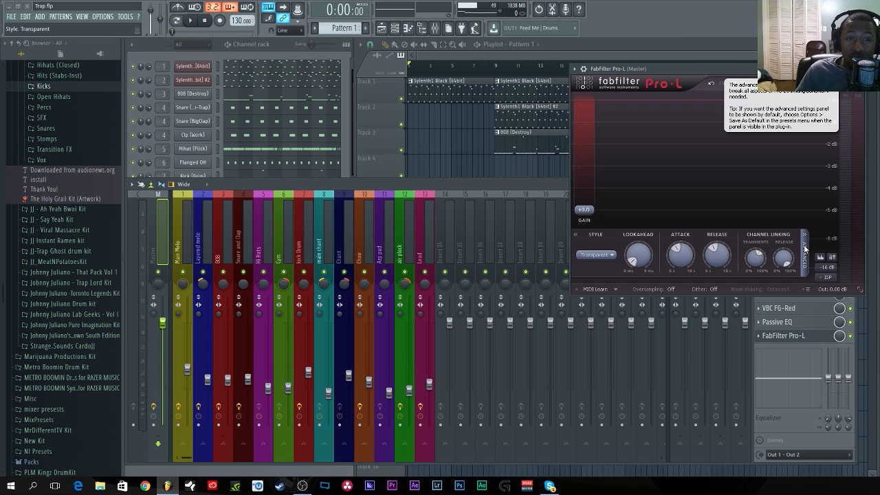
{"action": "left_click", "coordinate": [805, 247]}
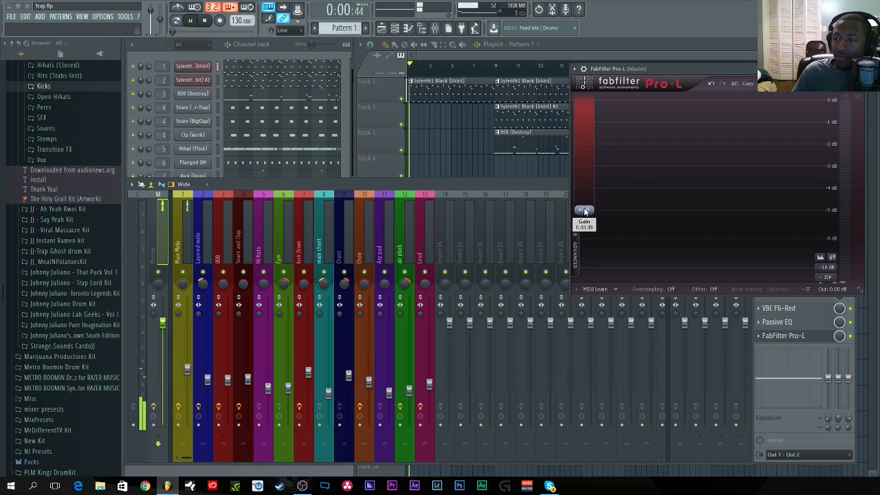
Play Pattern 1 in pattern mode, raise FabFilter Pro-L's gain to +9.02 dB and stop playback.
{"action": "key", "text": "space"}
{"action": "key", "text": "space"}
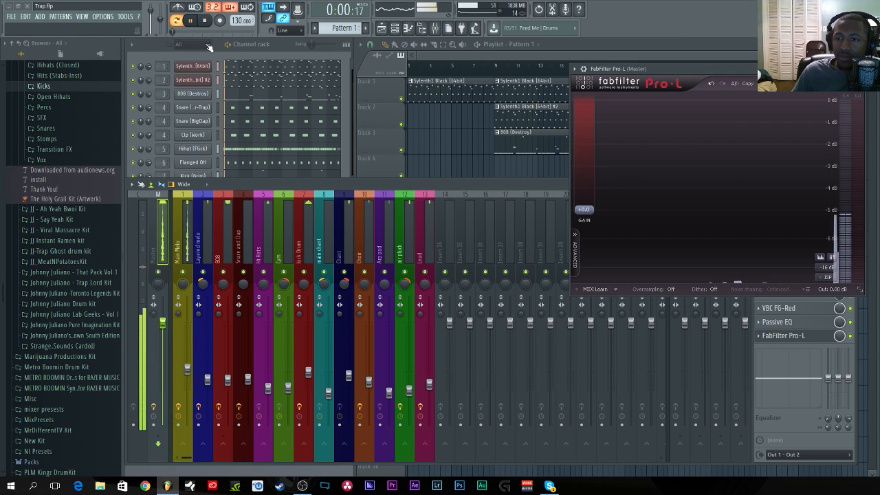
{"action": "left_click_drag", "start_coordinate": [587, 210], "coordinate": [584, 181]}
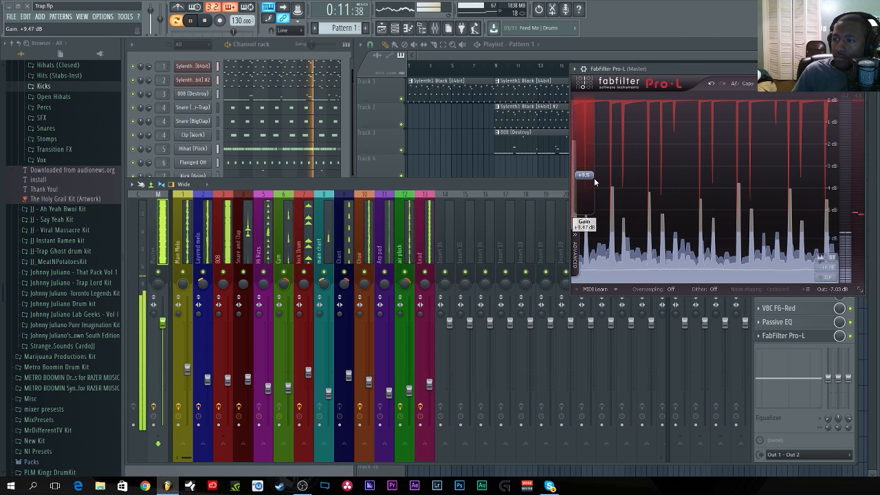
{"action": "left_click_drag", "start_coordinate": [594, 177], "coordinate": [594, 179]}
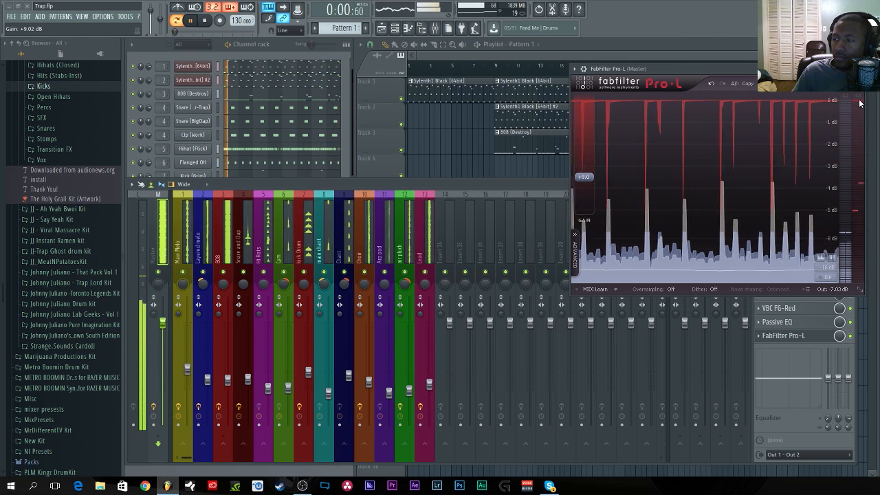
{"action": "left_click", "coordinate": [204, 21]}
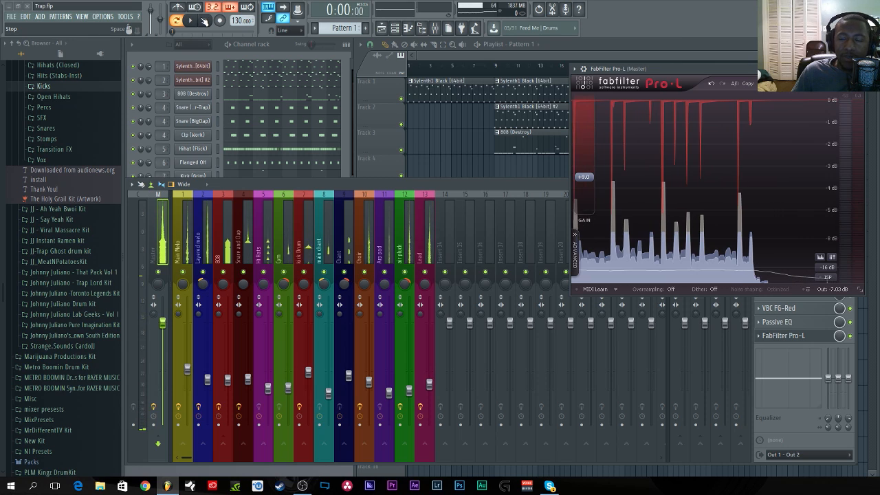
Set FabFilter Pro-L's output level to -0.30 dB.
{"action": "double_click", "coordinate": [841, 290]}
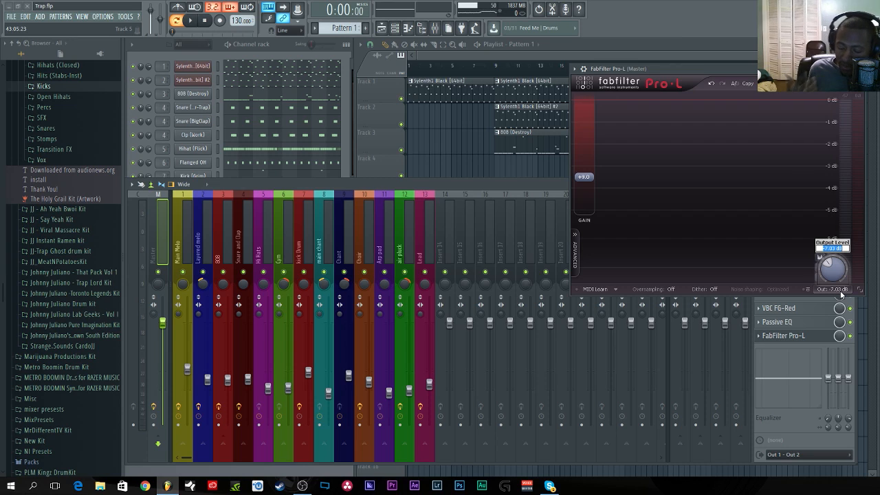
{"action": "type", "text": "-"}
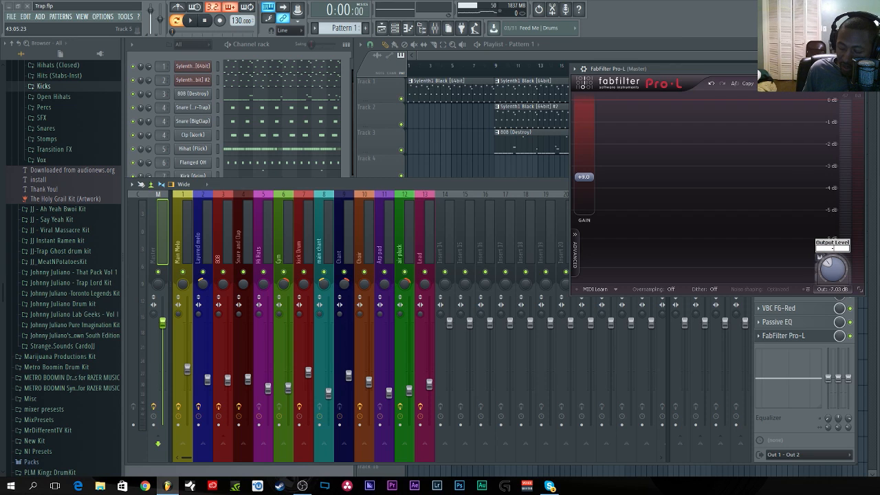
{"action": "type", "text": "3"}
{"action": "key", "text": "Return"}
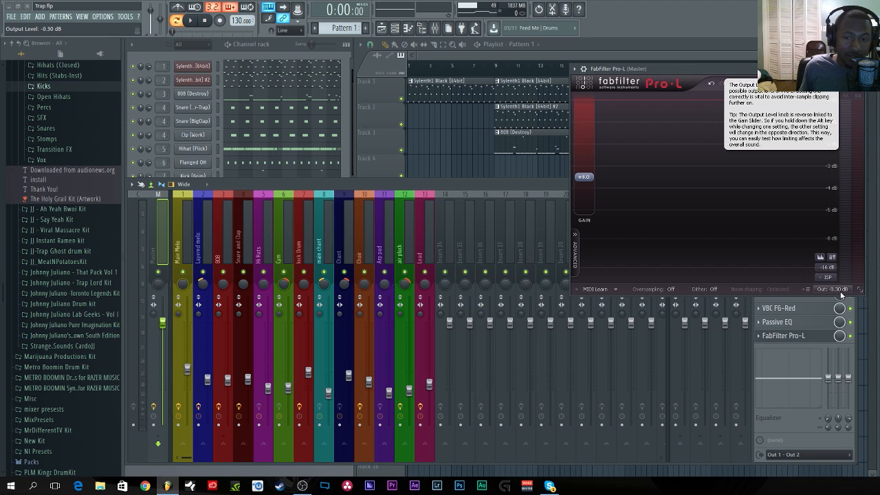
Play Pattern 1, close the limiter's window and compare the sound with FabFilter Pro-L off and on.
{"action": "key", "text": "space"}
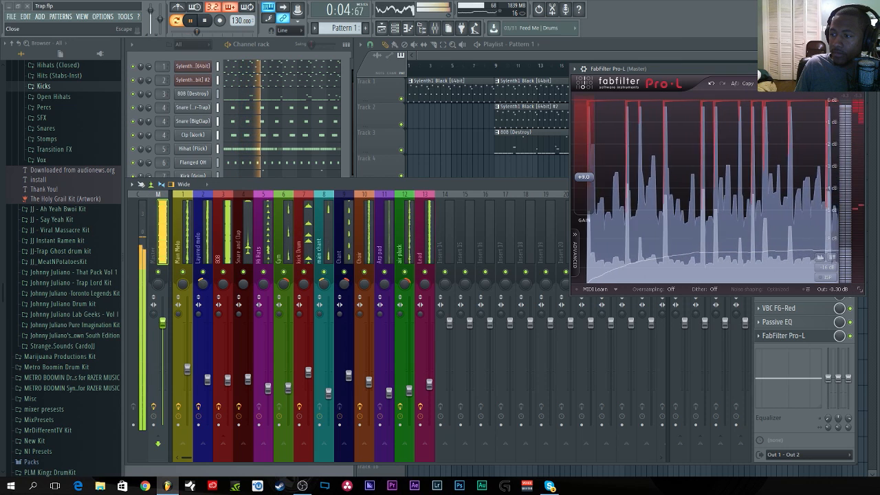
{"action": "left_click", "coordinate": [860, 69]}
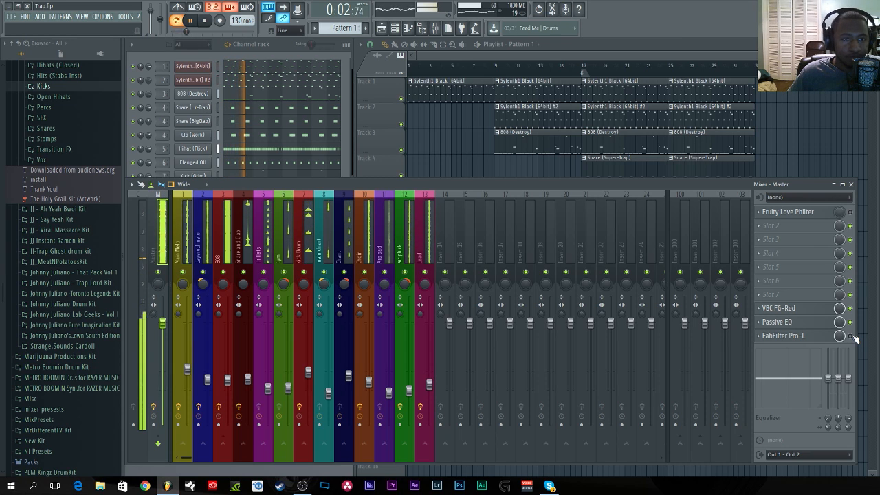
{"action": "key", "text": "space"}
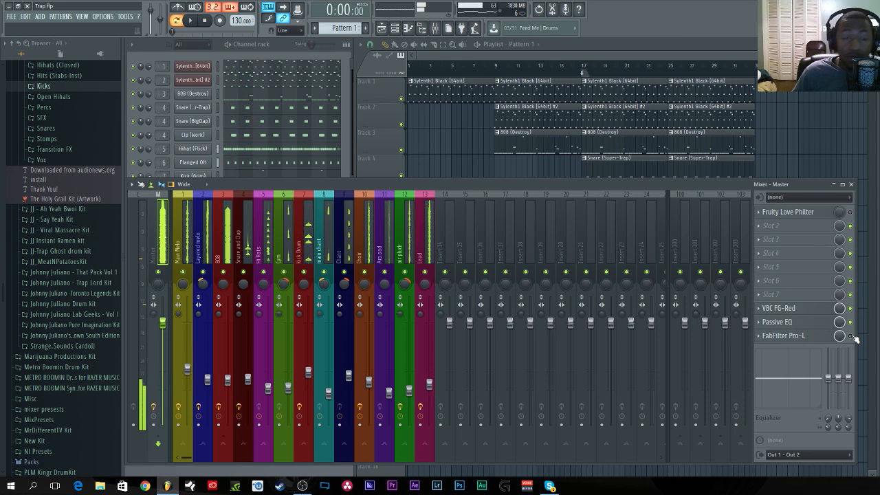
{"action": "key", "text": "space"}
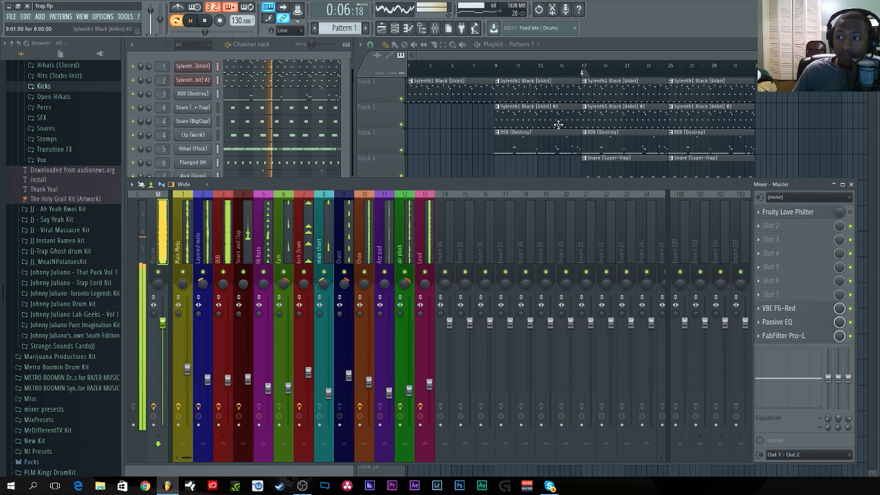
{"action": "left_click", "coordinate": [206, 21]}
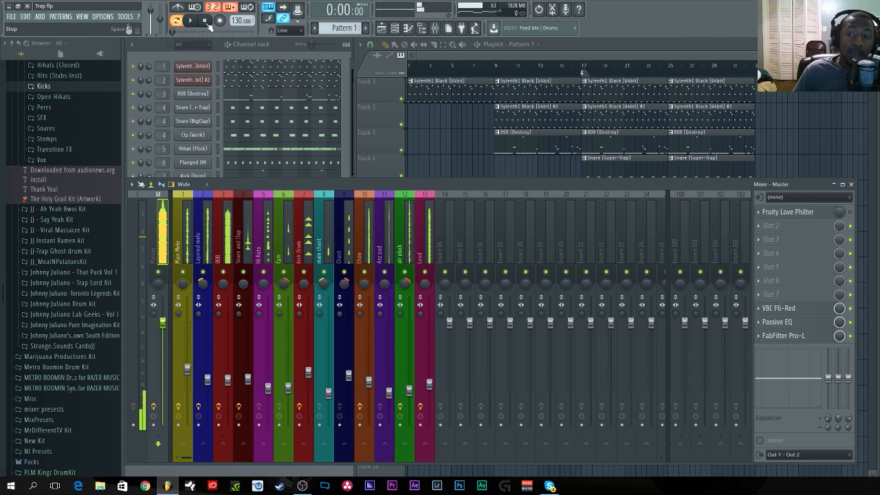
Place Sylenth1 Black [64bit], Sylenth1 Black [64bit] #2 and 808 (Destroy) clips at bar 33 on Tracks 1 to 3.
{"action": "left_click", "coordinate": [480, 55]}
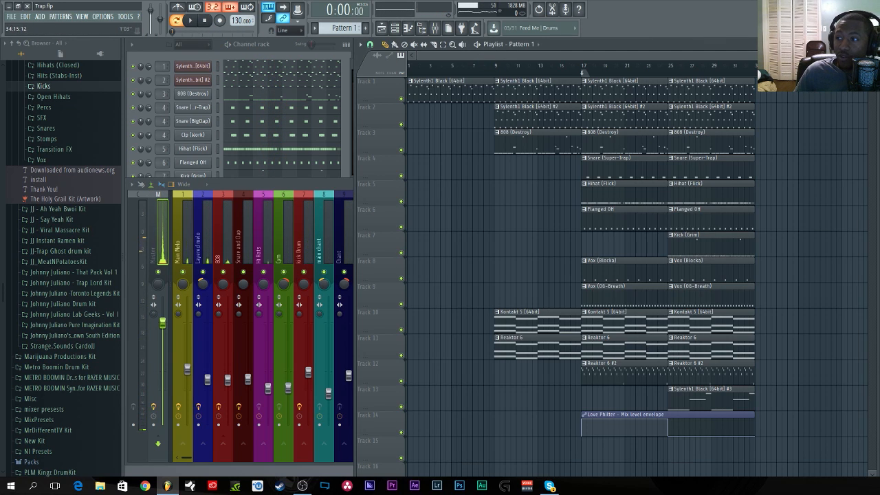
{"action": "left_click_drag", "start_coordinate": [776, 55], "coordinate": [818, 55]}
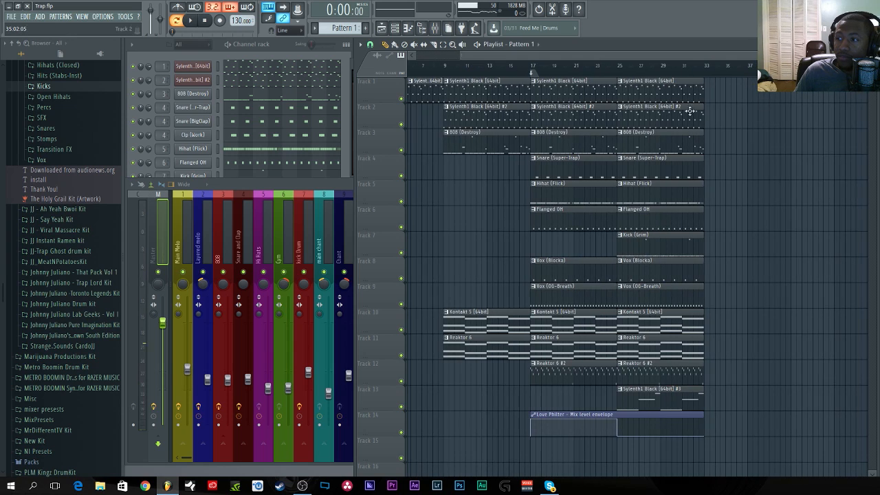
{"action": "left_click", "coordinate": [676, 95]}
{"action": "left_click", "coordinate": [705, 90]}
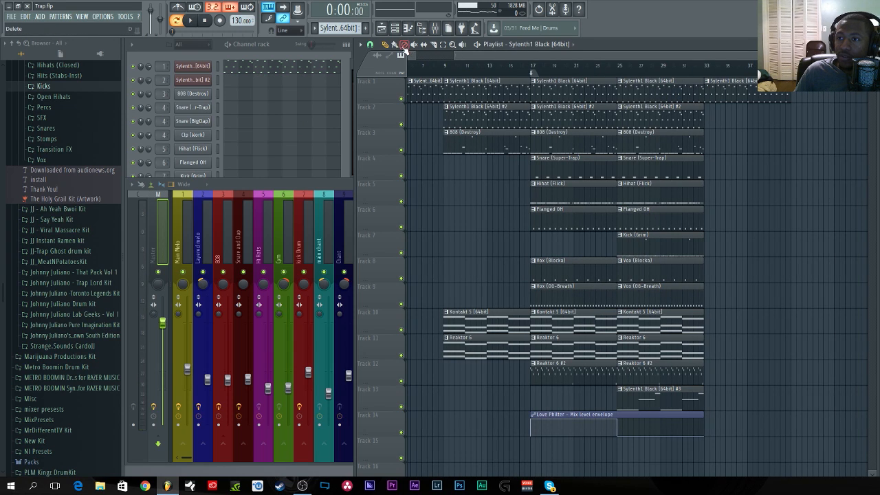
{"action": "left_click", "coordinate": [711, 119]}
{"action": "left_click", "coordinate": [701, 147]}
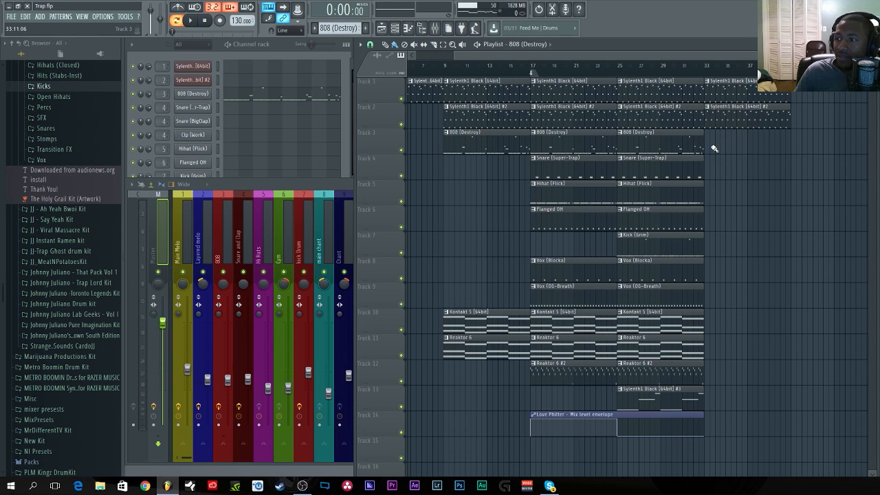
{"action": "left_click", "coordinate": [708, 147]}
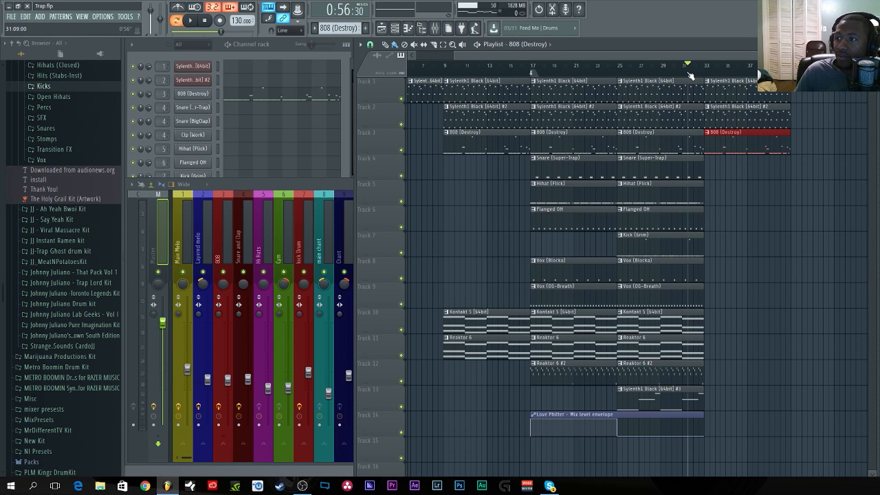
While playing from bar 31, add a Sylenth1 Black [64bit] clip at bar 41 on Track 1 and delete Track 2's clip at bar 33.
{"action": "key", "text": "space"}
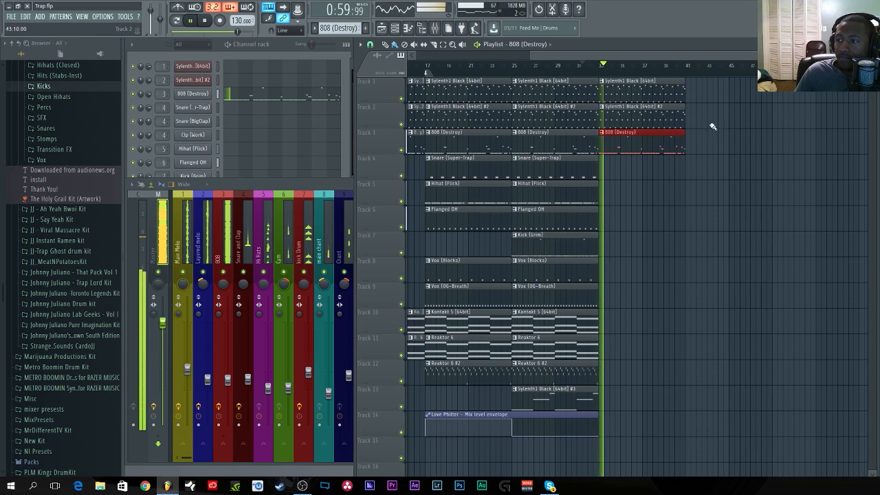
{"action": "left_click", "coordinate": [681, 92]}
{"action": "left_click", "coordinate": [690, 97]}
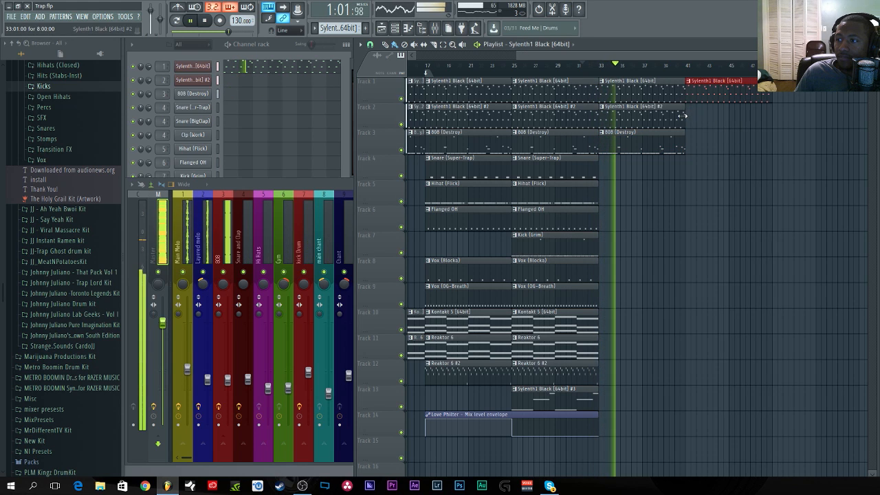
{"action": "left_click", "coordinate": [681, 115]}
{"action": "left_click", "coordinate": [691, 117]}
{"action": "right_click", "coordinate": [681, 119]}
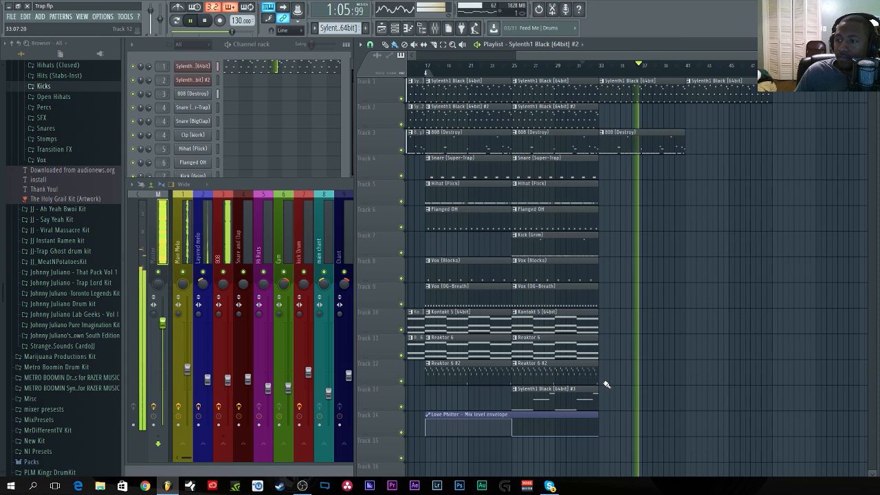
{"action": "key", "text": "space"}
Add Snare (Super-Trap) clips at bars 33 and 41 on Track 4 and an 808 (Destroy) clip at bar 41 on Track 3.
{"action": "left_click_drag", "start_coordinate": [602, 169], "coordinate": [725, 166]}
{"action": "left_click", "coordinate": [683, 149]}
{"action": "left_click", "coordinate": [694, 149]}
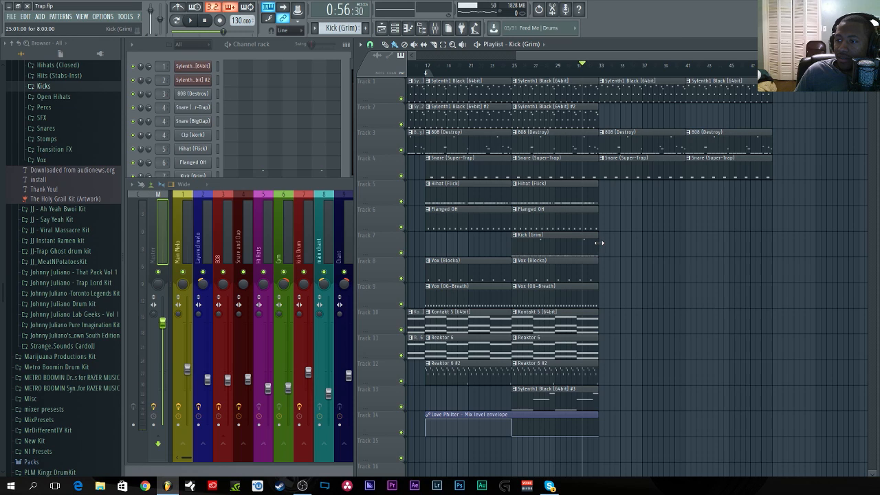
Add Kick (Grim) clips on Track 7 and Vox (Blocka) clips on Track 8 at bars 33 and 41.
{"action": "left_click_drag", "start_coordinate": [602, 243], "coordinate": [711, 246]}
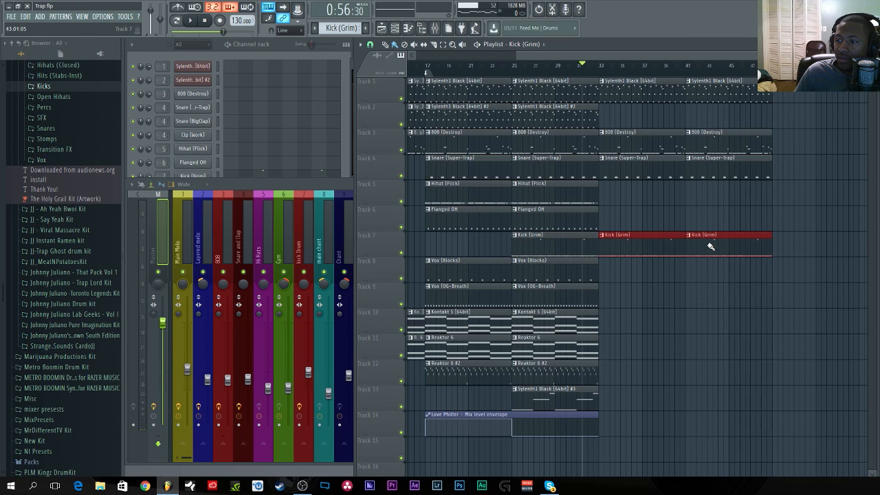
{"action": "left_click", "coordinate": [588, 275]}
{"action": "left_click_drag", "start_coordinate": [603, 274], "coordinate": [707, 279]}
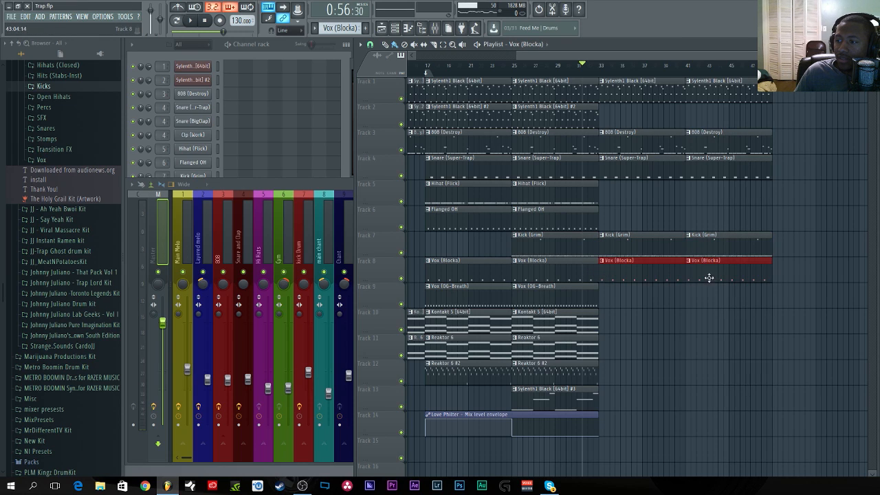
Add Vox (OG-Breath) clips at bars 33 and 41 on Track 9 and start playback.
{"action": "left_click", "coordinate": [596, 294]}
{"action": "left_click_drag", "start_coordinate": [603, 295], "coordinate": [717, 298]}
{"action": "key", "text": "space"}
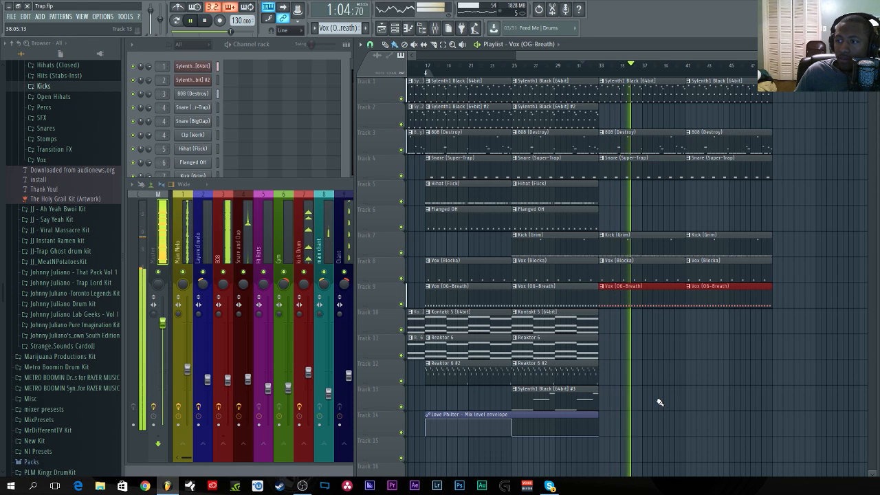
{"action": "left_click_drag", "start_coordinate": [813, 55], "coordinate": [828, 55]}
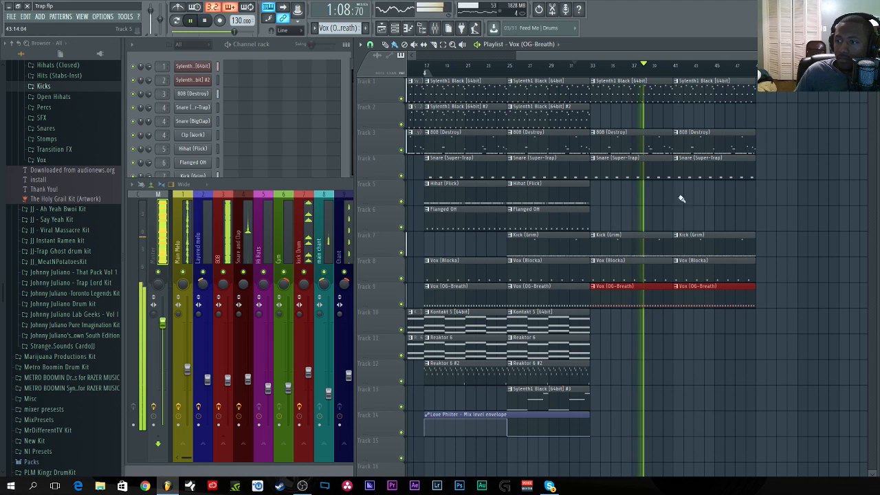
Add a Flanged OH clip at bar 41 on Track 6 and delete the bar 41 vox clips on Tracks 8 and 9.
{"action": "left_click", "coordinate": [572, 199]}
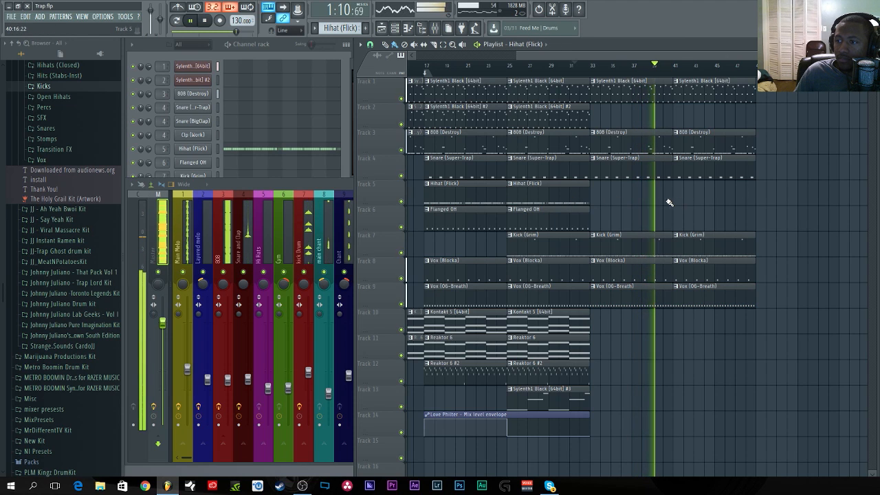
{"action": "left_click", "coordinate": [576, 218]}
{"action": "left_click", "coordinate": [678, 225]}
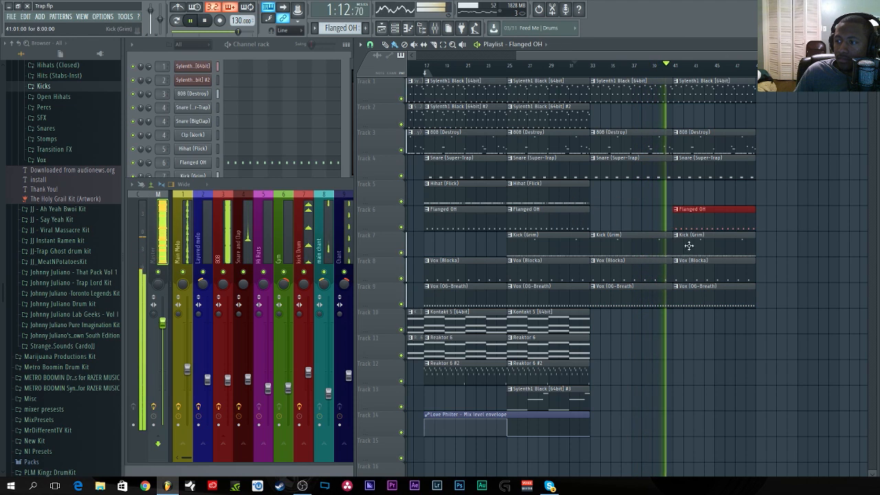
{"action": "right_click", "coordinate": [708, 277]}
{"action": "right_click", "coordinate": [710, 297]}
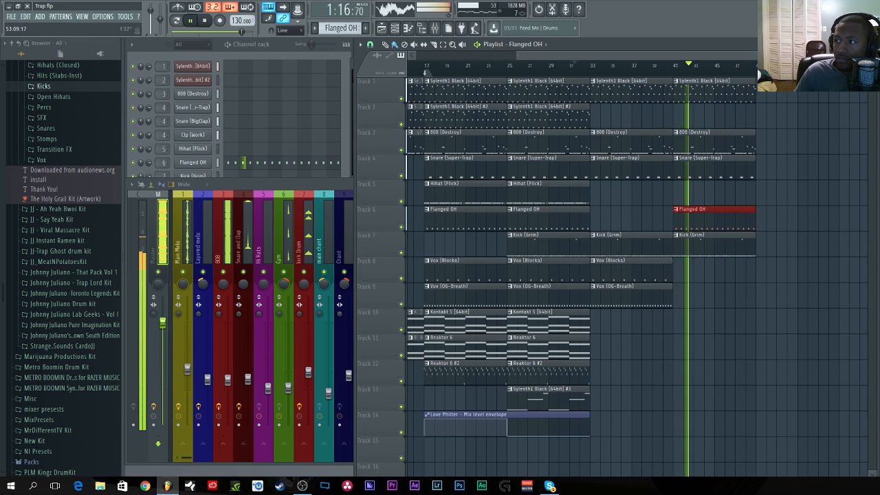
Duplicate all clips spanning bars 33 to 49 to bar 49, and add Reaktor 6 #2 clips at bars 49 and 57 on Track 12.
{"action": "left_click_drag", "start_coordinate": [688, 55], "coordinate": [705, 55]}
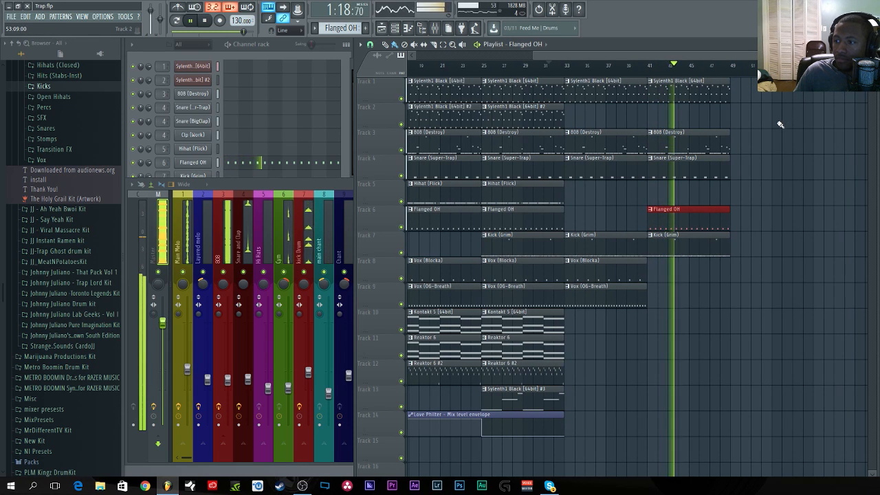
{"action": "left_click_drag", "start_coordinate": [754, 90], "coordinate": [594, 288]}
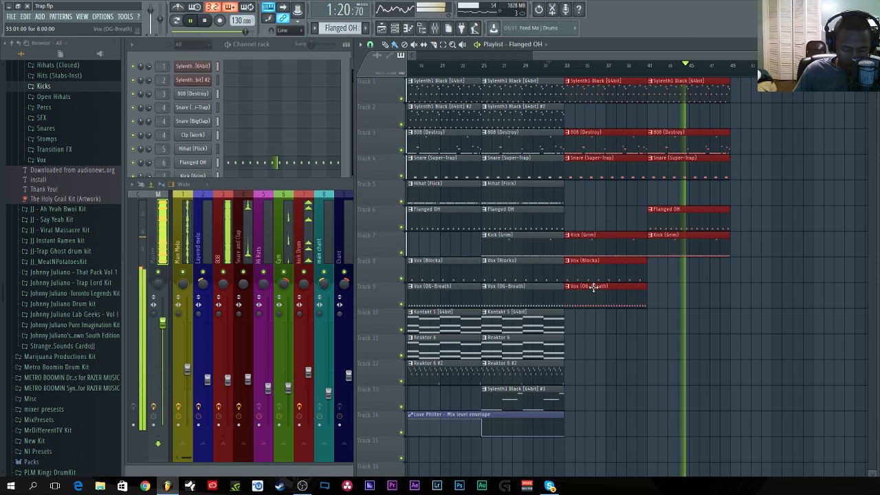
{"action": "key", "text": "ctrl+b"}
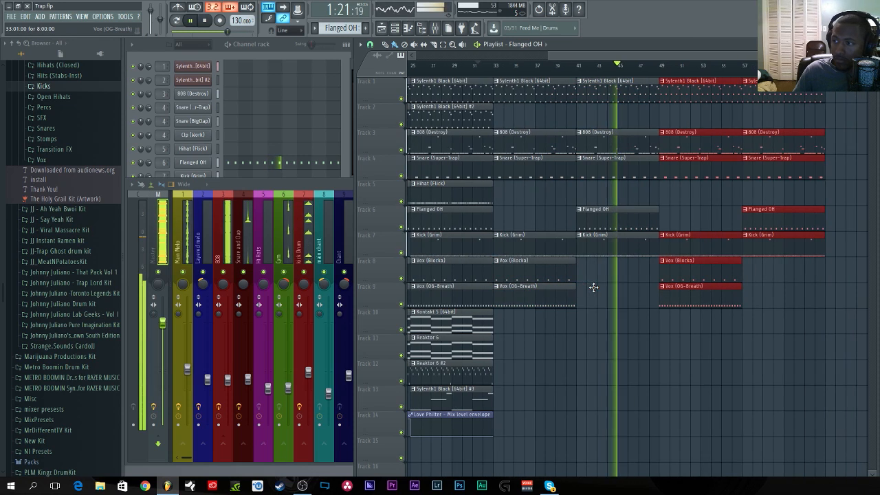
{"action": "left_click", "coordinate": [481, 374]}
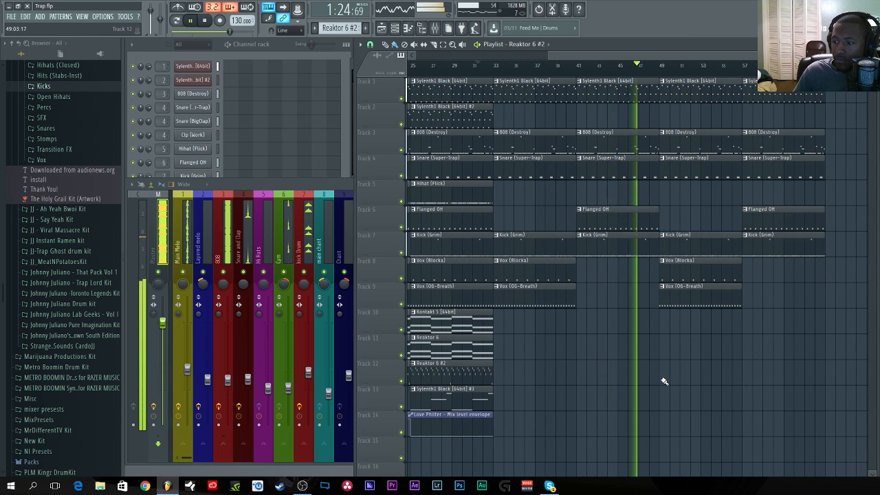
{"action": "left_click_drag", "start_coordinate": [664, 379], "coordinate": [762, 385]}
Add Hihat (Flick) clips at bars 49 and 57 on Track 5 and a Sylenth1 Black [64bit] #2 clip at bar 57 on Track 2.
{"action": "left_click", "coordinate": [488, 189]}
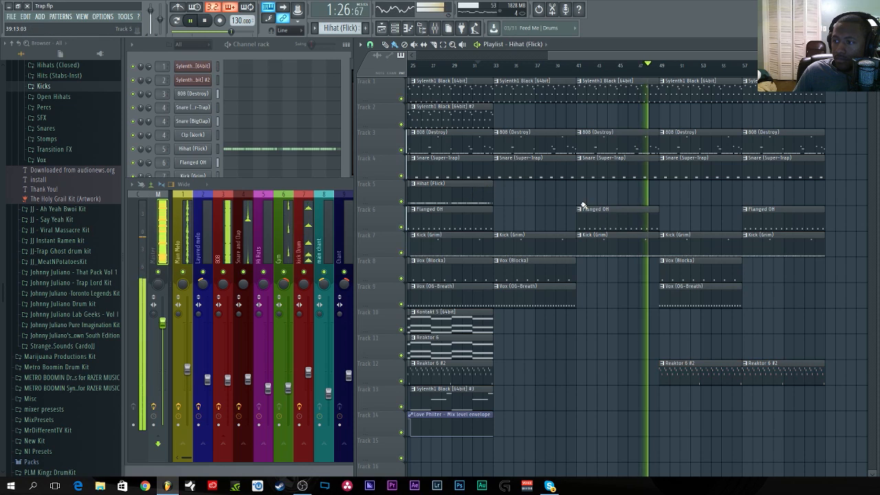
{"action": "left_click_drag", "start_coordinate": [663, 198], "coordinate": [805, 198]}
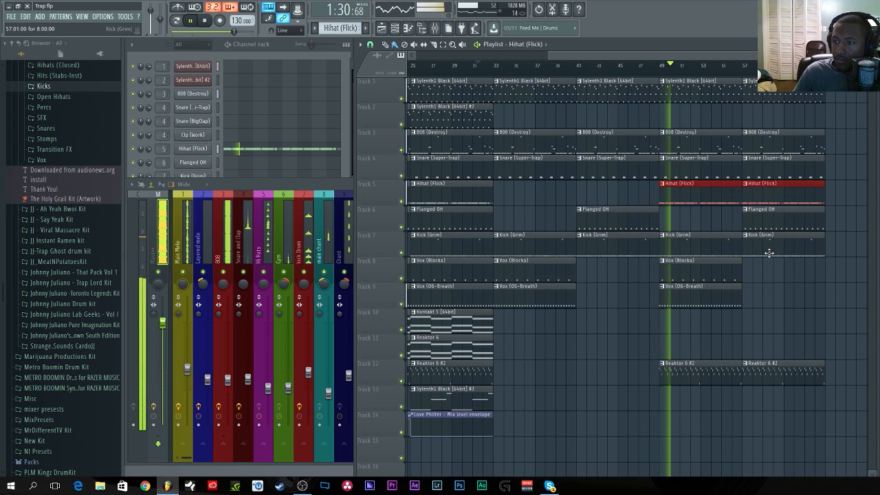
{"action": "left_click", "coordinate": [481, 121]}
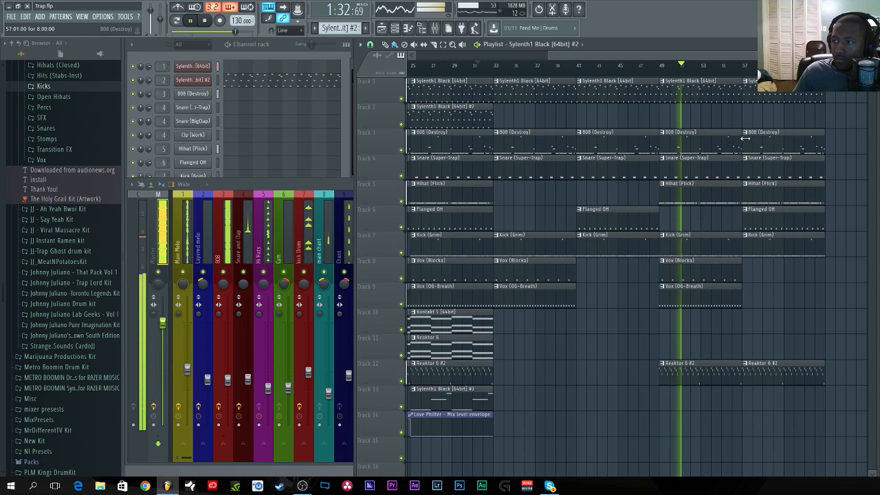
{"action": "left_click", "coordinate": [743, 121]}
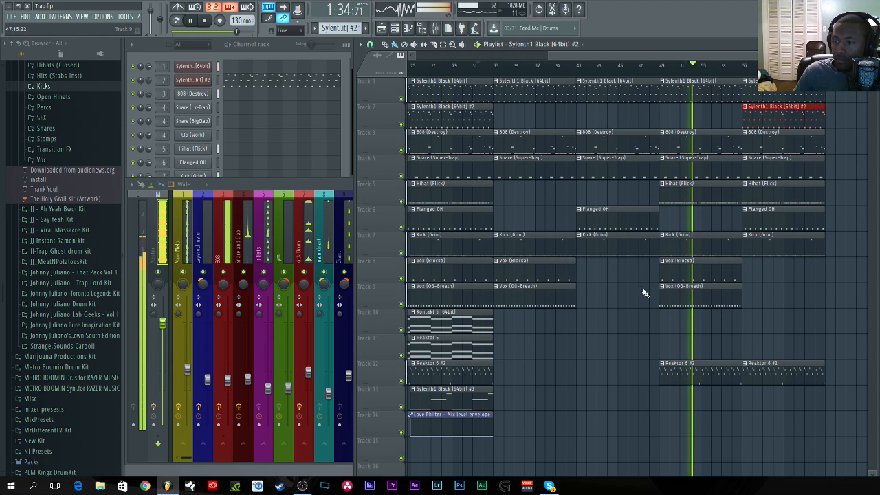
Add Kontakt 5 [64bit] clips at bars 33, 41, 49 and 57 on Track 10 and delete Track 12's Reaktor 6 #2 clip at bar 57.
{"action": "left_click", "coordinate": [487, 321]}
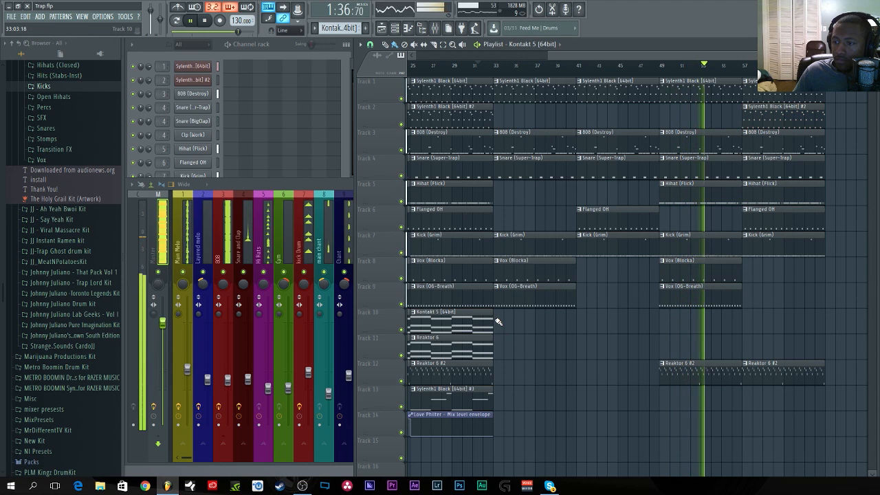
{"action": "left_click_drag", "start_coordinate": [499, 322], "coordinate": [741, 334]}
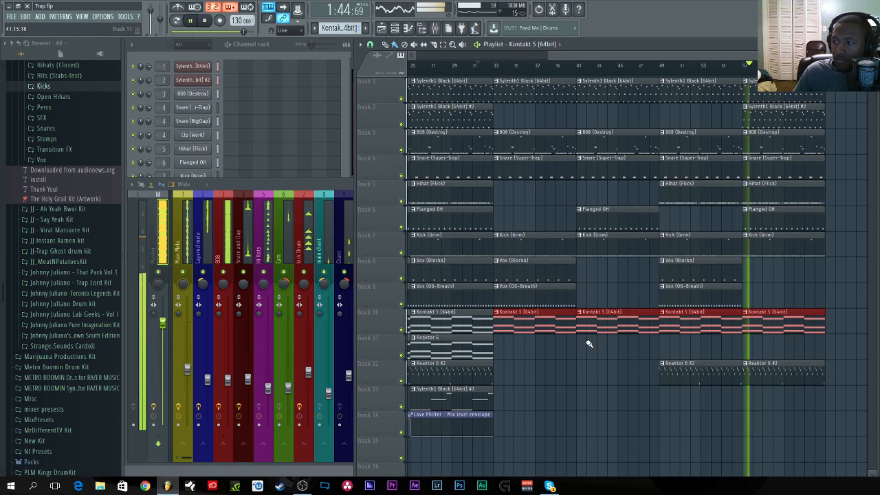
{"action": "right_click", "coordinate": [802, 372]}
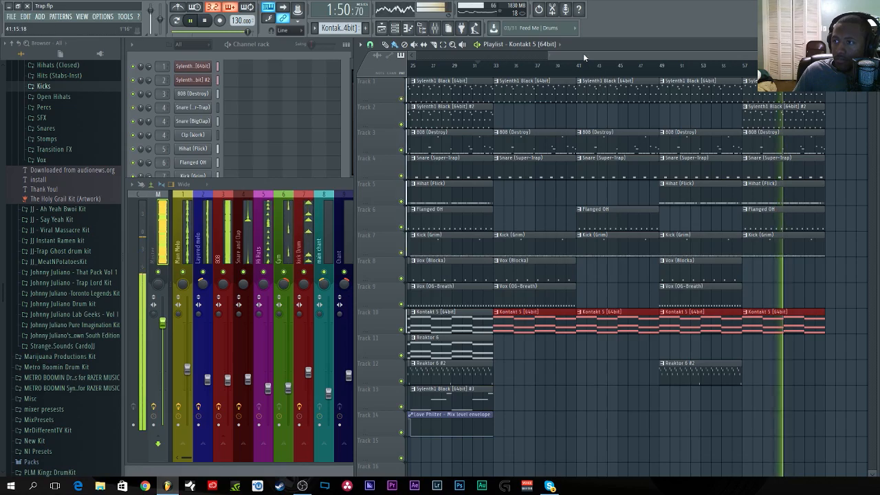
Play the arrangement from bar 47 to check the transition into bar 49.
{"action": "left_click_drag", "start_coordinate": [583, 53], "coordinate": [518, 63]}
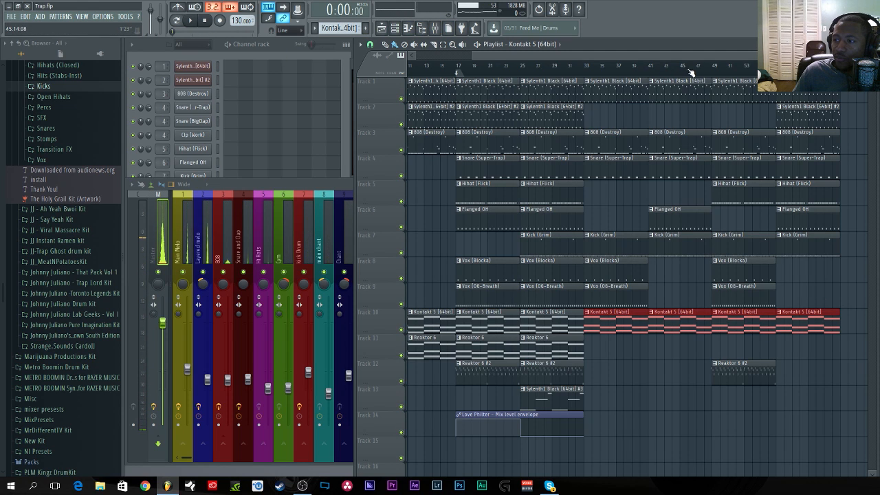
{"action": "mouse_move", "coordinate": [765, 58]}
{"action": "left_mouse_down"}
{"action": "mouse_move", "coordinate": [674, 56]}
{"action": "mouse_move", "coordinate": [729, 59]}
{"action": "mouse_move", "coordinate": [758, 74]}
{"action": "left_mouse_up"}
{"action": "key", "text": "space"}
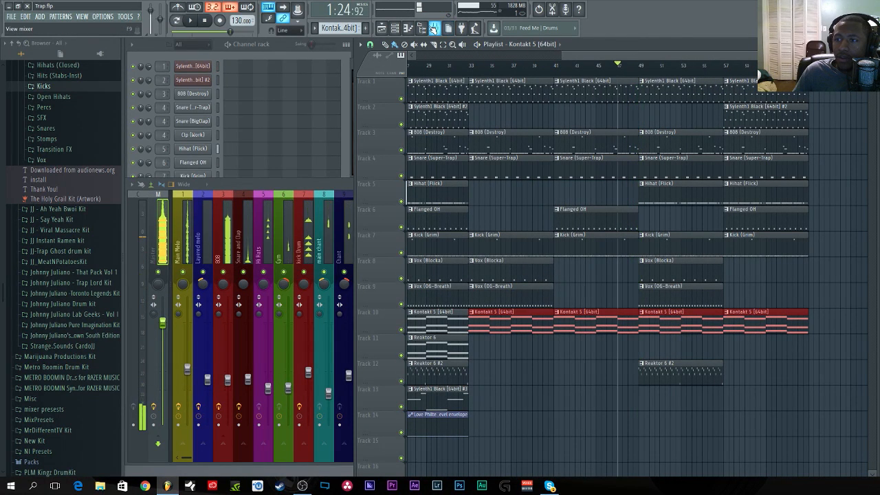
Load Gross Beat into slot 2 of the Master's effects.
{"action": "key", "text": "F9"}
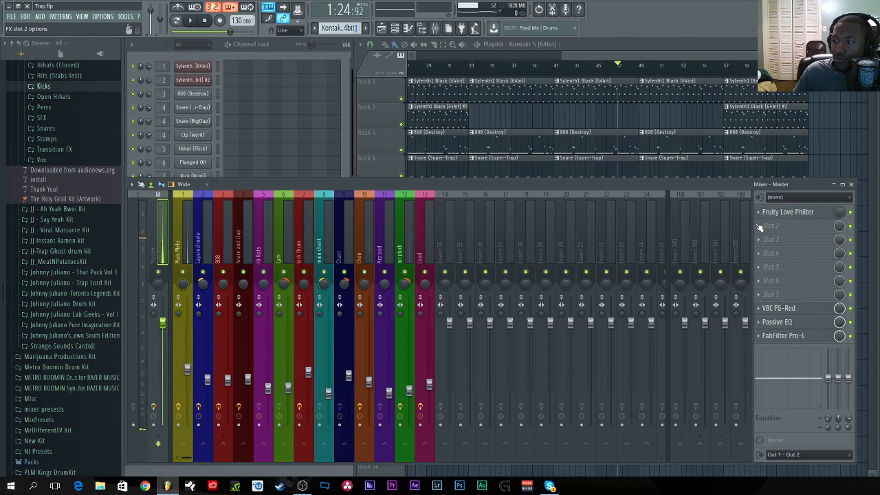
{"action": "left_click", "coordinate": [759, 228]}
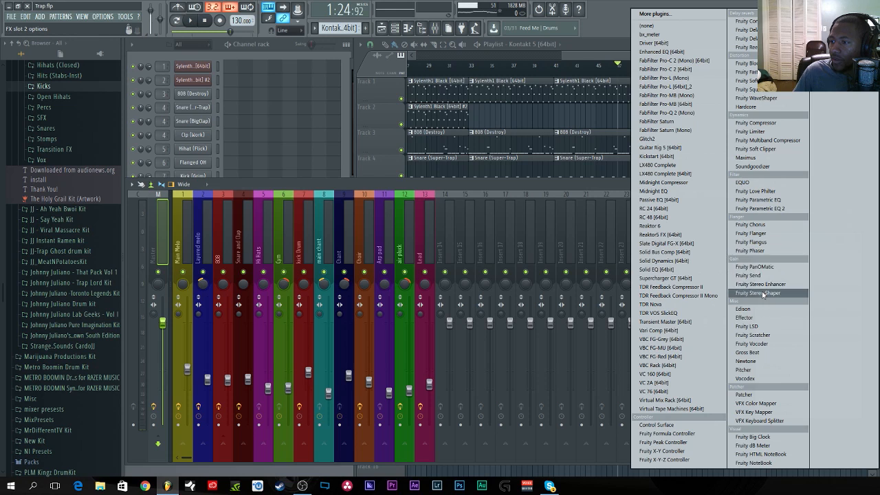
{"action": "left_click", "coordinate": [755, 353]}
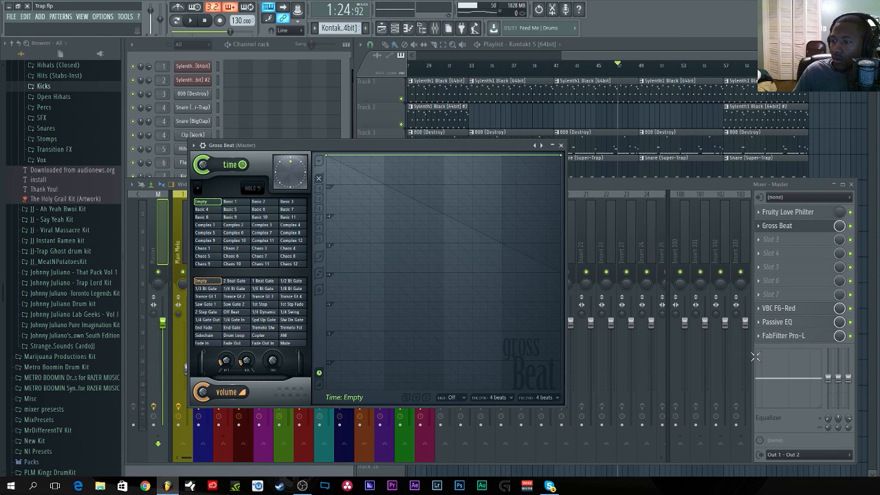
Switch Gross Beat to the preset with scratch patterns and choose Mute for its time and volume slots.
{"action": "left_click", "coordinate": [541, 146]}
{"action": "left_click", "coordinate": [558, 213]}
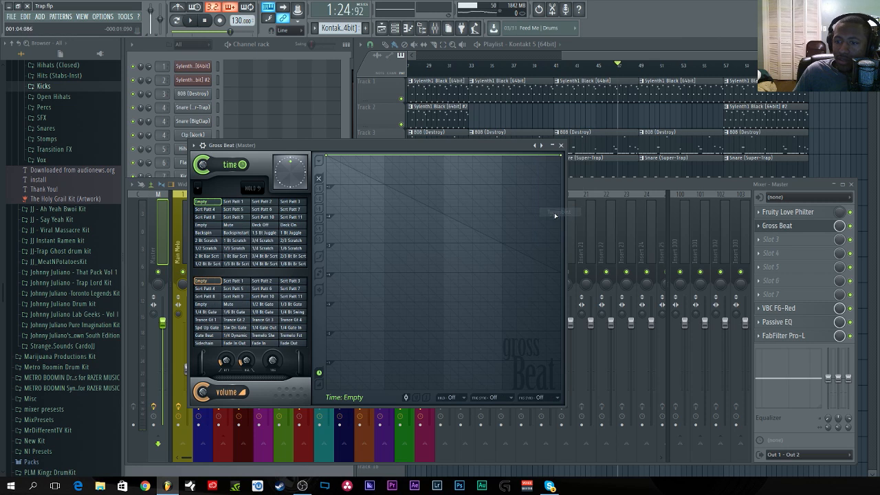
{"action": "left_click", "coordinate": [237, 225]}
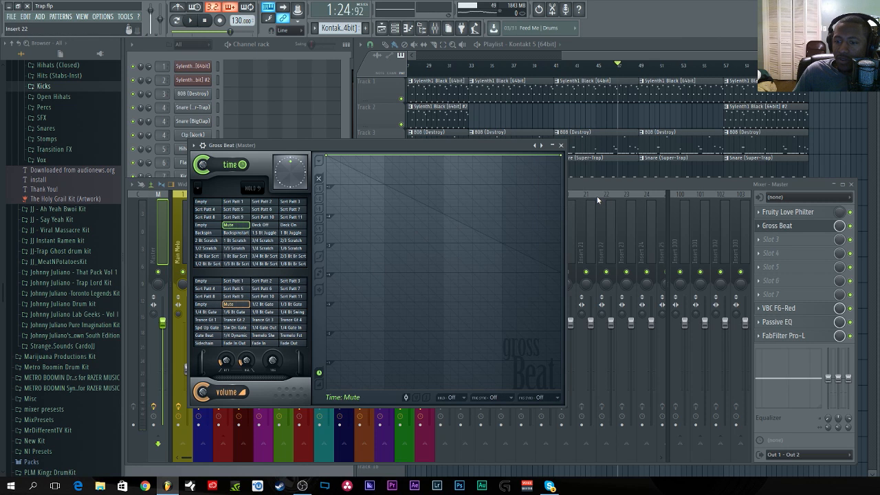
Select bars 47 to 50 in the playlist and create an automation clip for Gross Beat's mix level on the Master.
{"action": "left_click", "coordinate": [594, 57]}
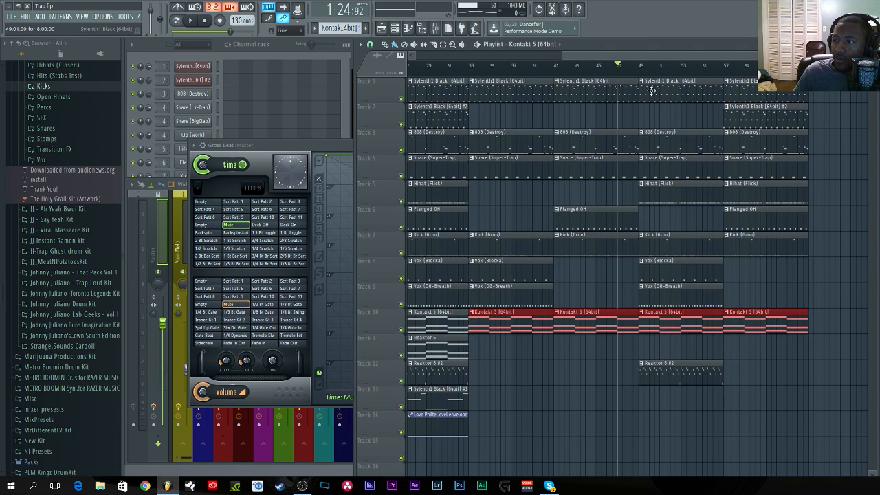
{"action": "scroll", "coordinate": [646, 86], "scroll_direction": "up", "scroll_amount": 4}
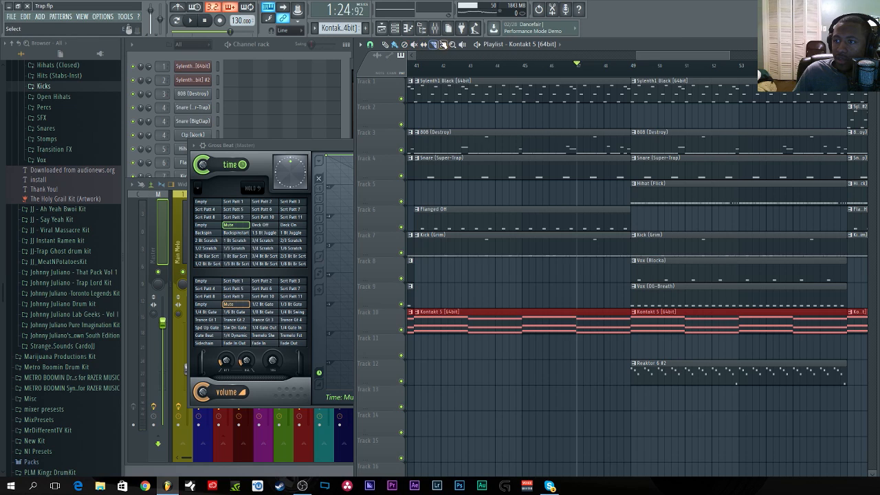
{"action": "left_click_drag", "start_coordinate": [576, 78], "coordinate": [641, 74]}
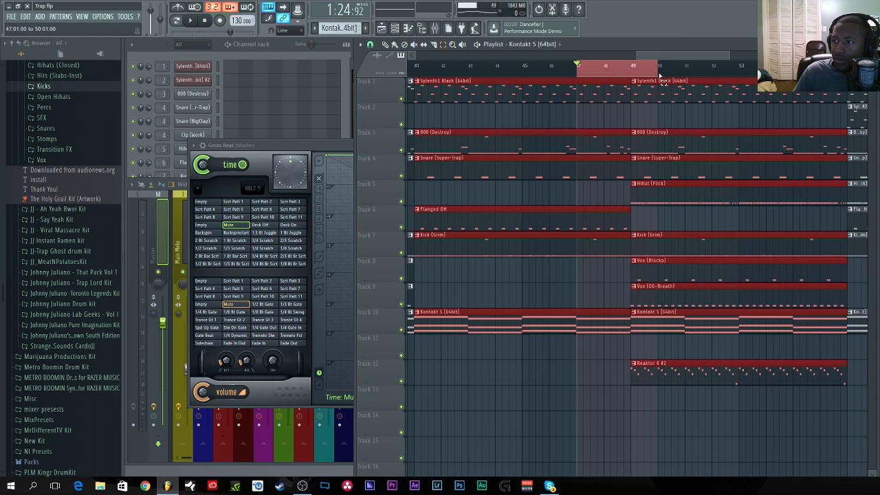
{"action": "left_click", "coordinate": [448, 33]}
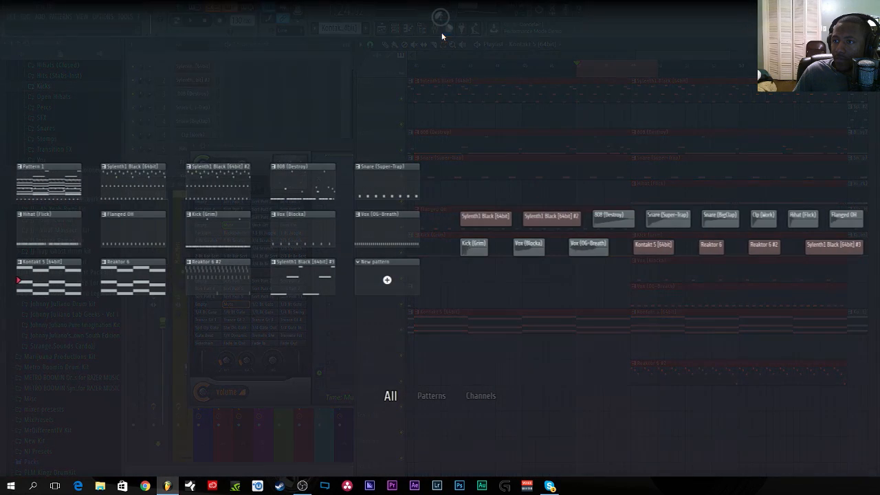
{"action": "right_click", "coordinate": [445, 44]}
{"action": "left_click", "coordinate": [438, 32]}
{"action": "left_click", "coordinate": [437, 31]}
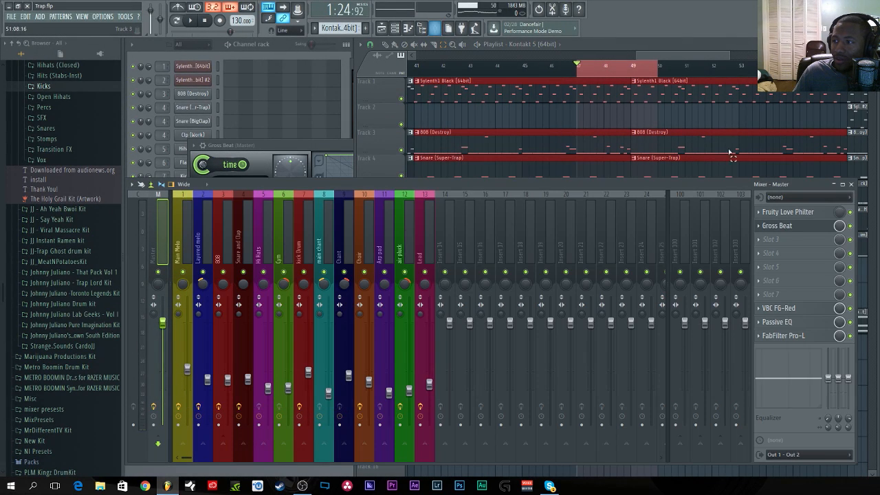
{"action": "right_click", "coordinate": [840, 227]}
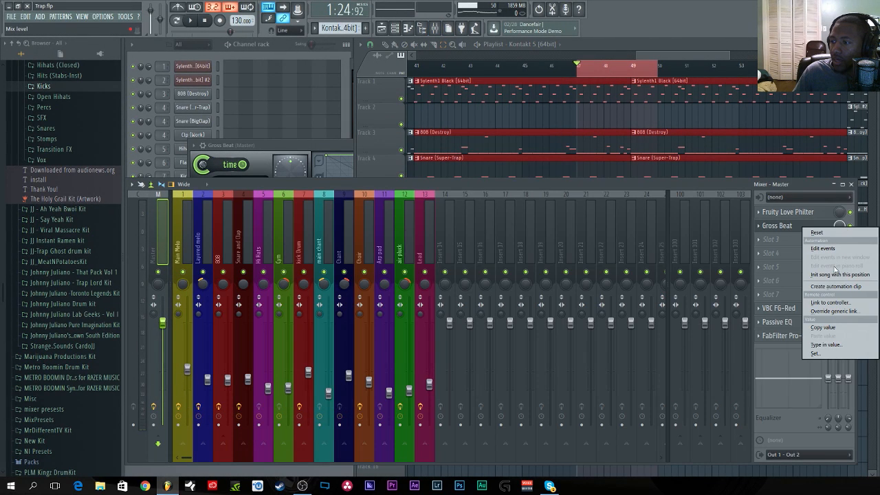
{"action": "left_click", "coordinate": [834, 287]}
{"action": "left_click", "coordinate": [631, 58]}
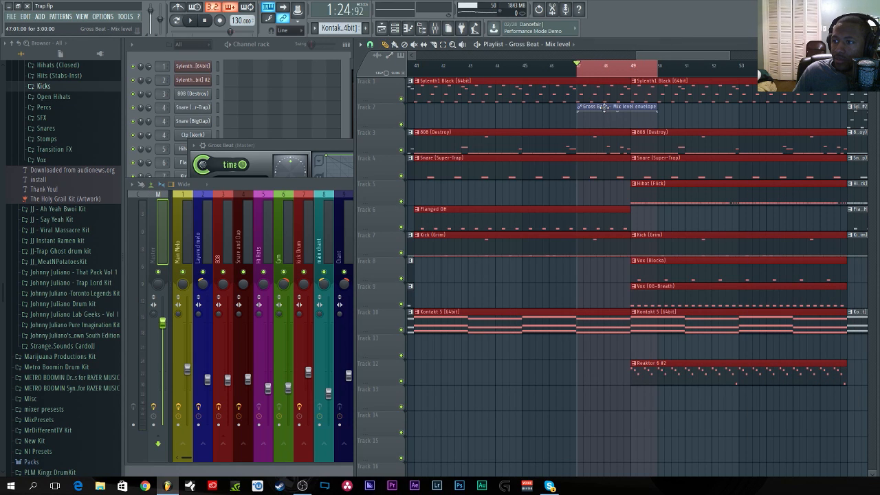
Move the Gross Beat mix level automation clip to Track 13 at bar 47 and play from there.
{"action": "left_click_drag", "start_coordinate": [603, 108], "coordinate": [617, 413]}
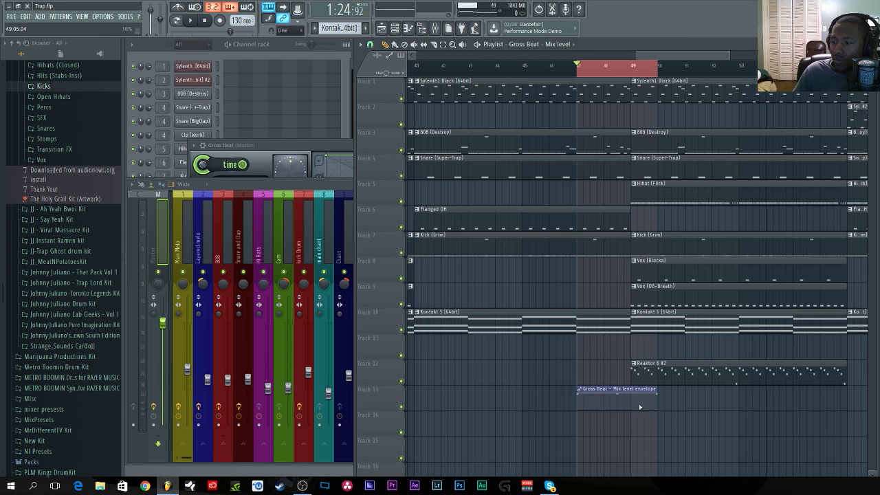
{"action": "scroll", "coordinate": [628, 66], "scroll_direction": "up", "scroll_amount": 3}
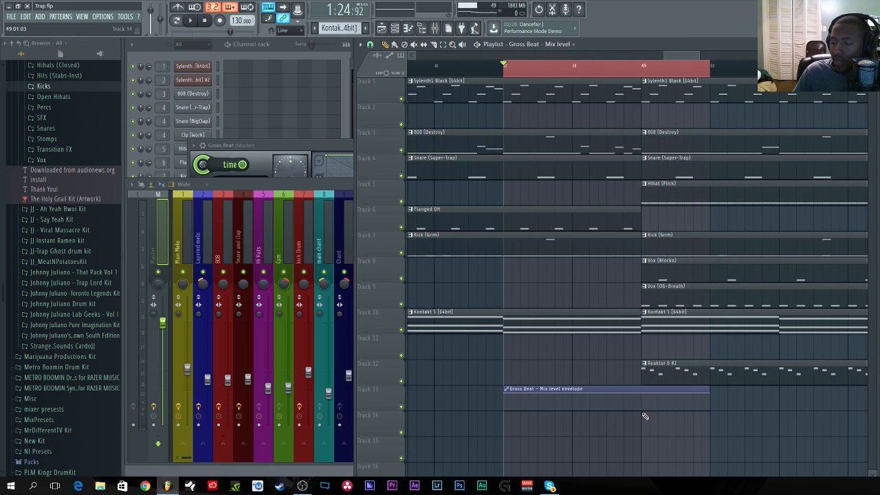
{"action": "key", "text": "space"}
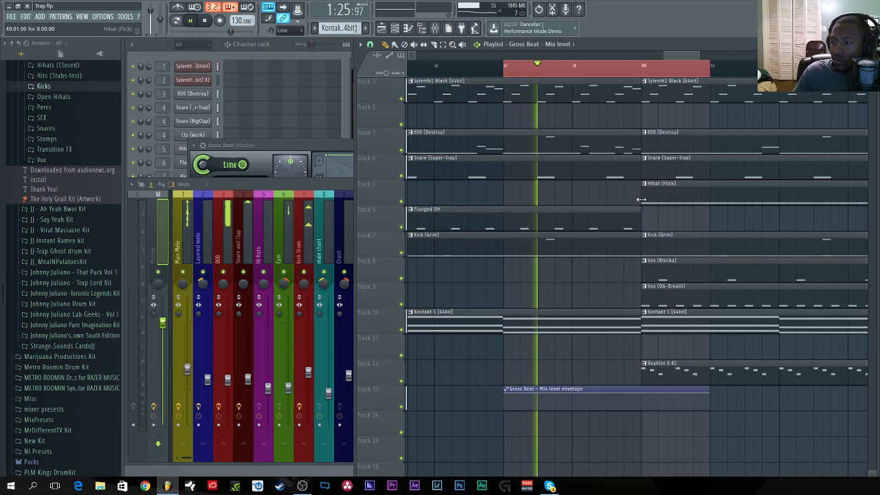
Lower the automation clip's first point at bar 47 to 0% and remove the clip from Track 13.
{"action": "left_click_drag", "start_coordinate": [506, 392], "coordinate": [509, 422]}
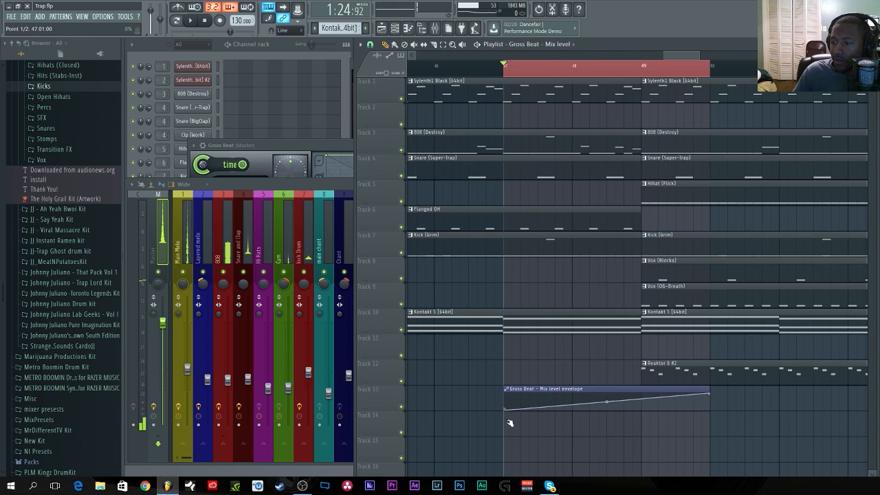
{"action": "right_click", "coordinate": [611, 397]}
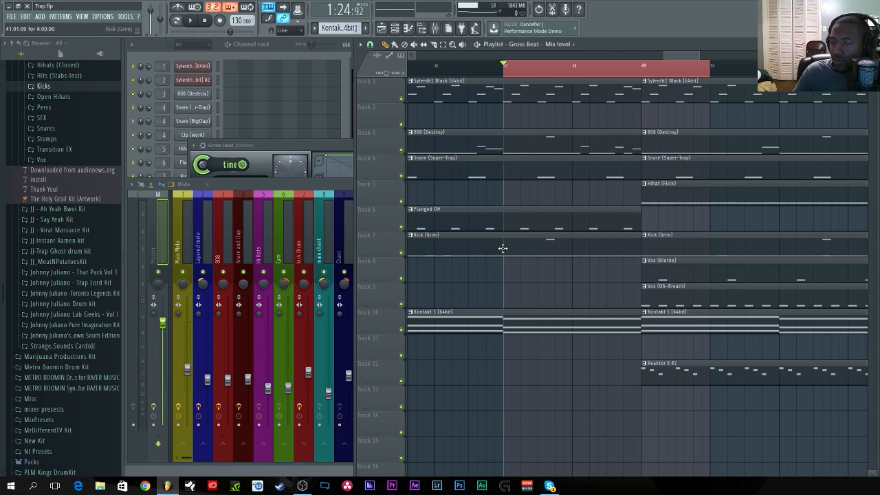
Restore the deleted Gross Beat mix level clip on Track 13 and move its bar 49 jump earlier to 48:13:00.
{"action": "left_click", "coordinate": [25, 16]}
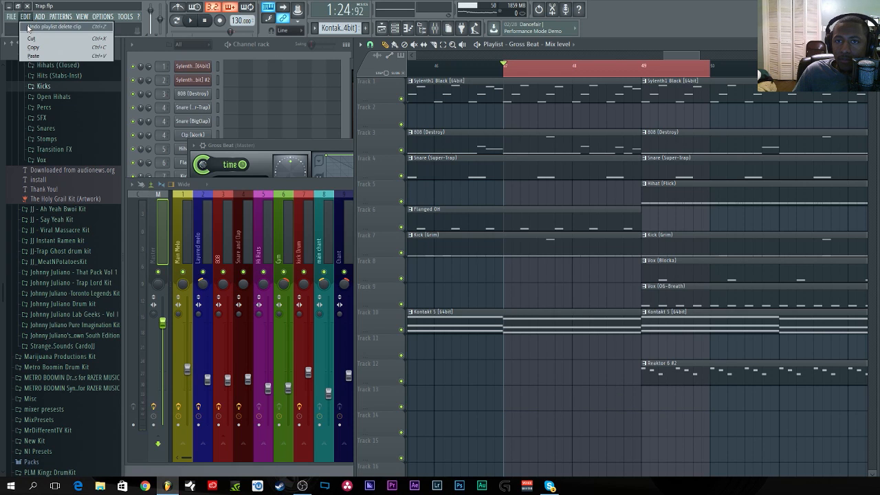
{"action": "left_click", "coordinate": [41, 27]}
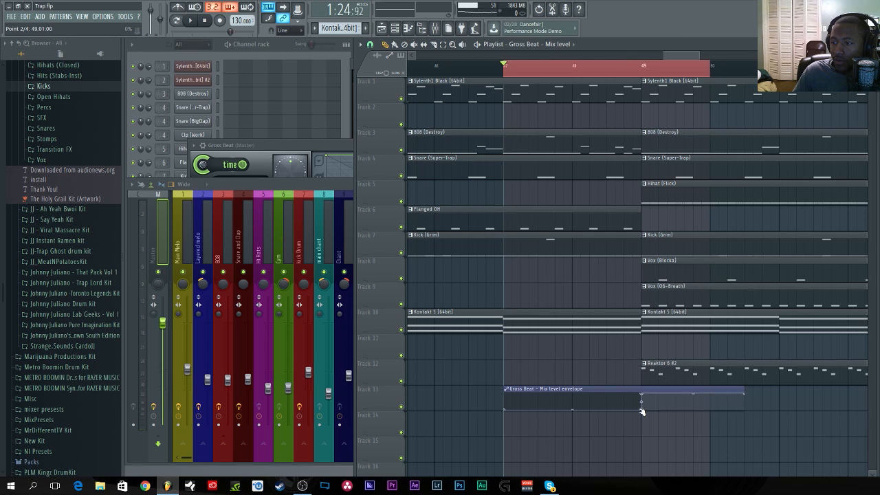
{"action": "key", "text": "space"}
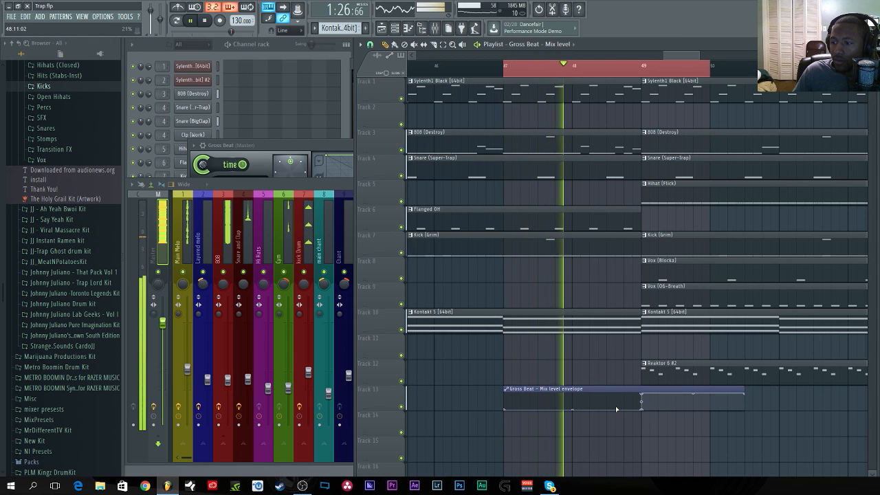
{"action": "left_click_drag", "start_coordinate": [641, 407], "coordinate": [628, 413]}
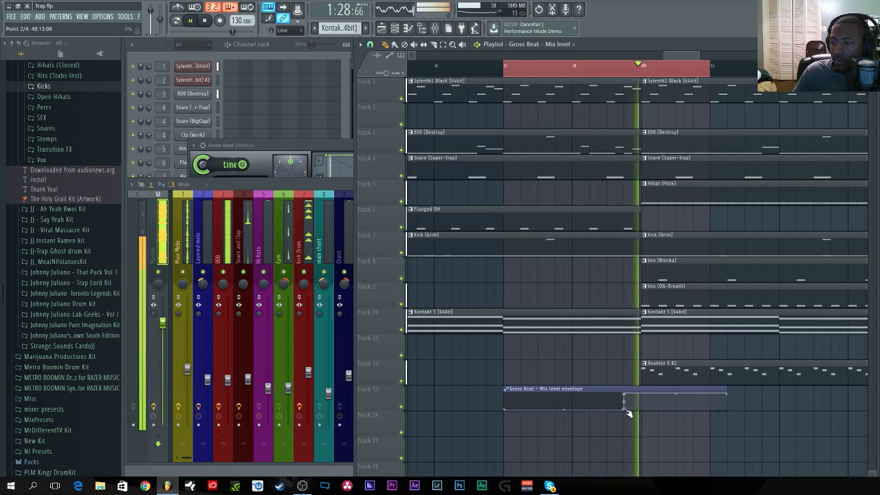
Shape the Gross Beat mix level clip to drop back to 0% at bar 49, and play the transition from bar 47.
{"action": "key", "text": "space"}
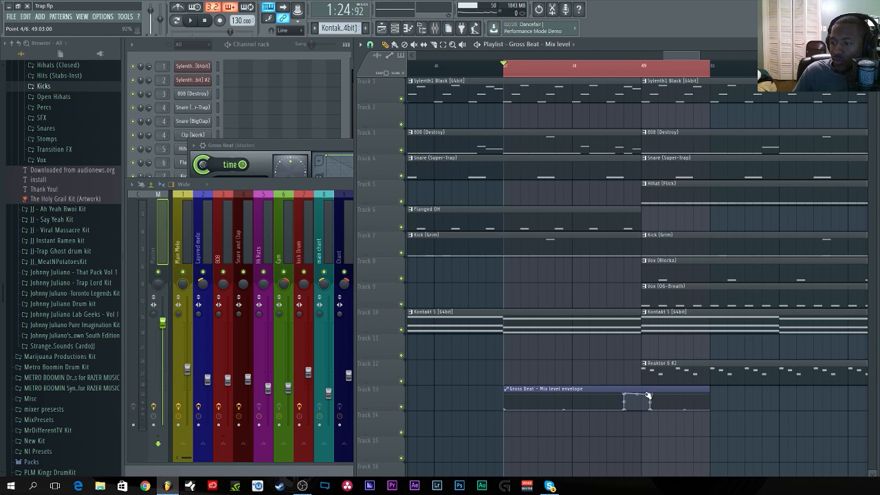
{"action": "key", "text": "space"}
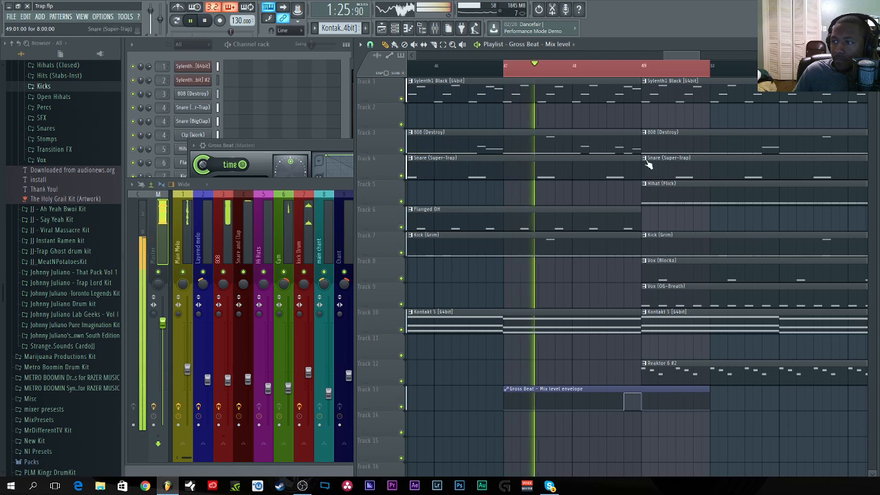
{"action": "left_click", "coordinate": [443, 47]}
{"action": "right_click", "coordinate": [452, 71]}
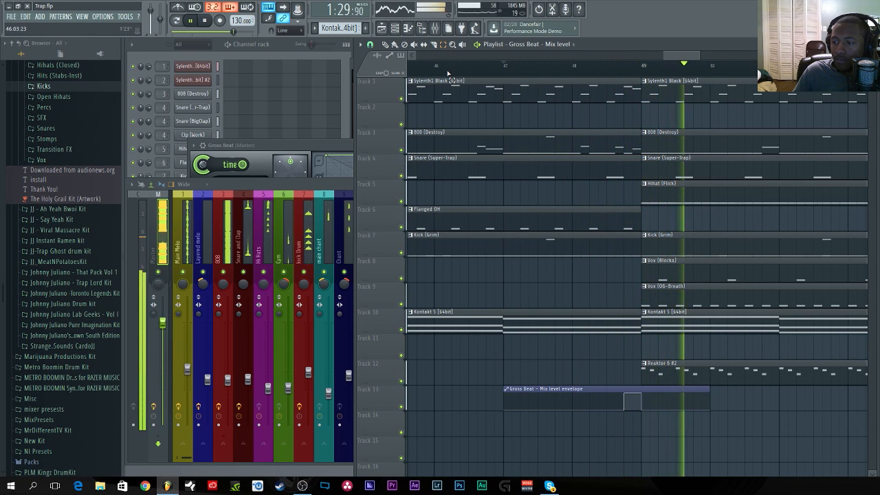
{"action": "key", "text": "space"}
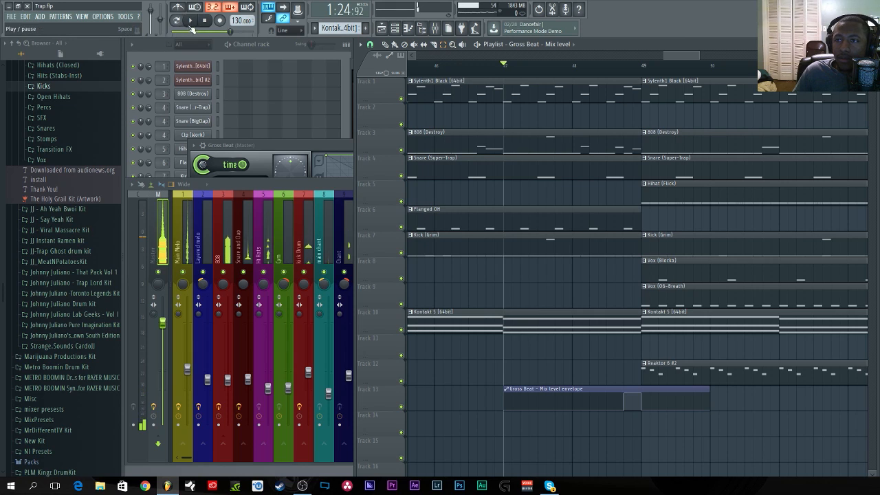
{"action": "key", "text": "space"}
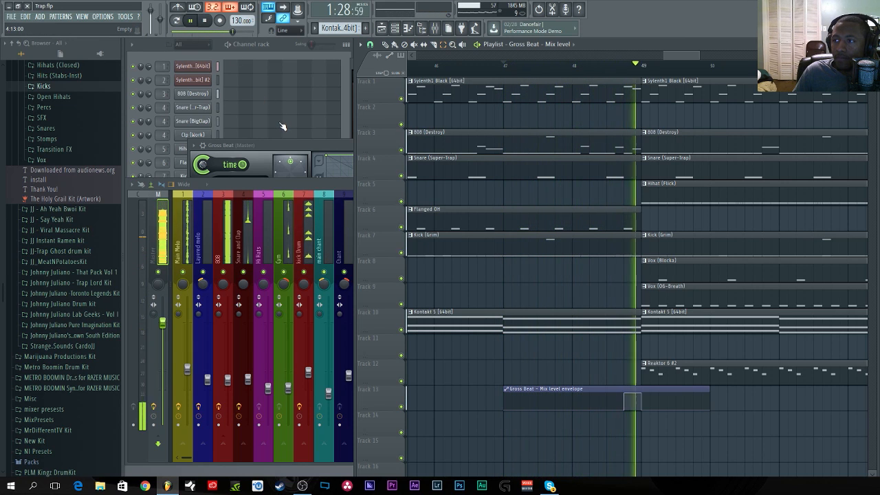
{"action": "key", "text": "space"}
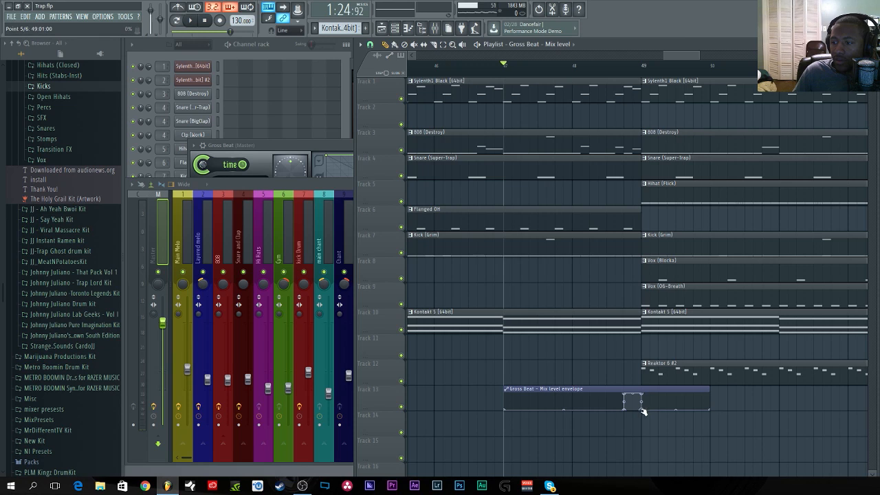
Initialize the song with Gross Beat's current mix level on the Master and play the transition again from bar 47.
{"action": "key", "text": "F9"}
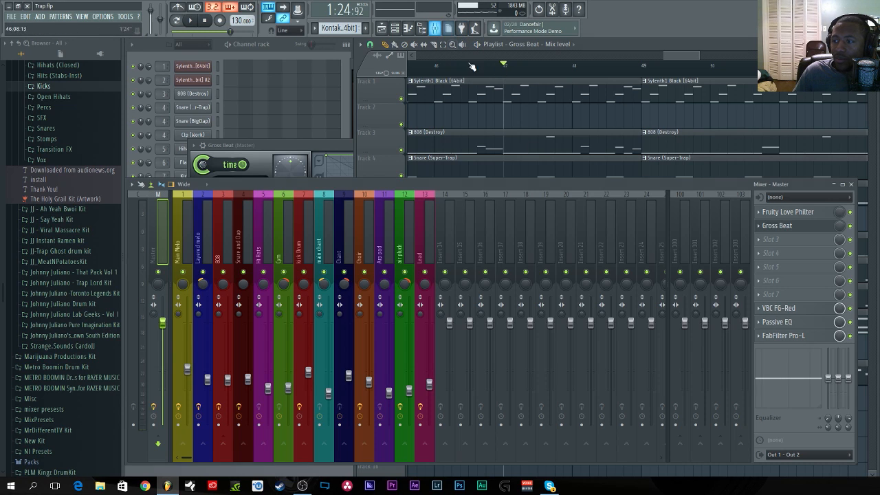
{"action": "right_click", "coordinate": [840, 226]}
{"action": "left_click", "coordinate": [839, 274]}
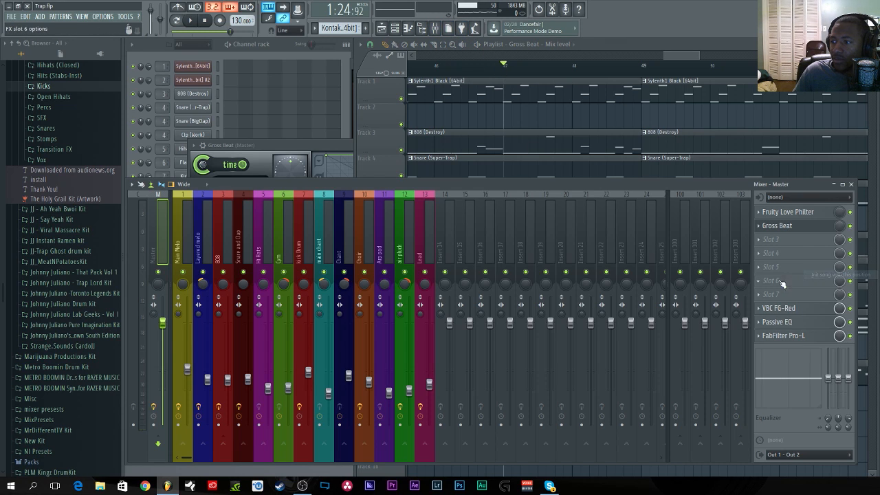
{"action": "key", "text": "space"}
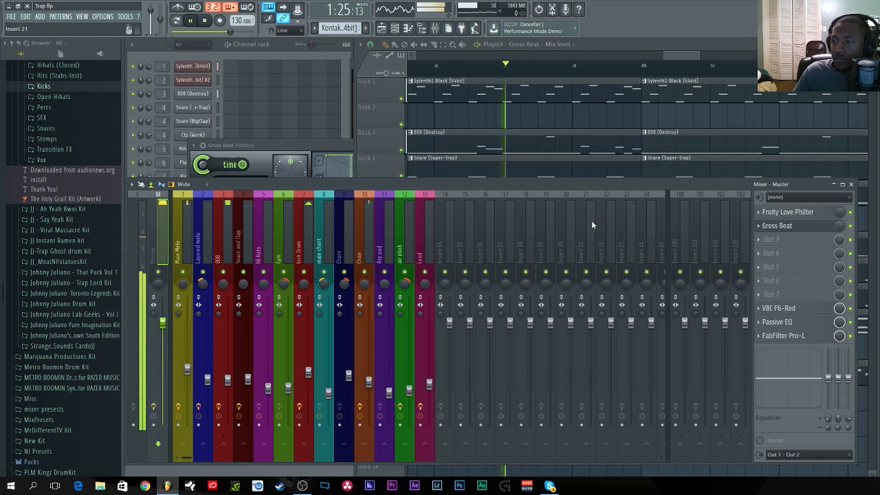
{"action": "left_click", "coordinate": [678, 54]}
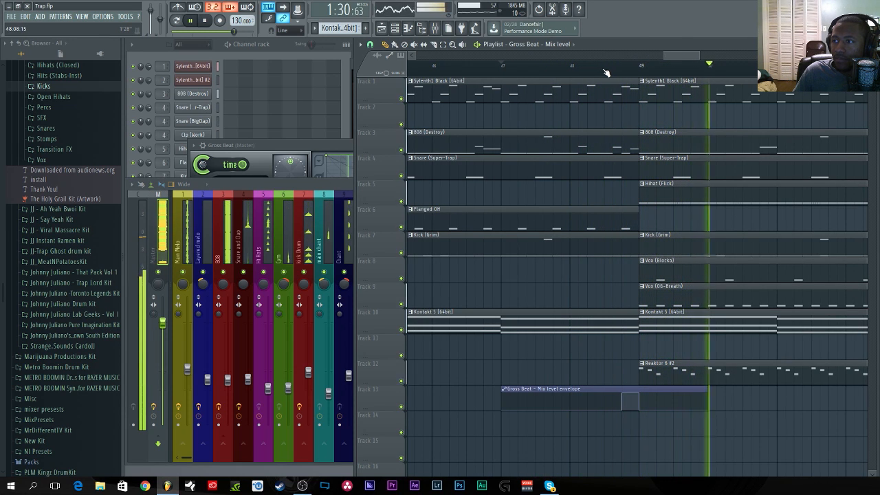
{"action": "scroll", "coordinate": [606, 70], "scroll_direction": "down", "scroll_amount": 2}
{"action": "scroll", "coordinate": [604, 71], "scroll_direction": "down", "scroll_amount": 2}
{"action": "key", "text": "space"}
Play the whole arrangement from bar 1 to review all sections and the automated transitions.
{"action": "left_click_drag", "start_coordinate": [671, 56], "coordinate": [601, 63]}
{"action": "scroll", "coordinate": [587, 77], "scroll_direction": "down", "scroll_amount": 3}
{"action": "scroll", "coordinate": [638, 121], "scroll_direction": "up", "scroll_amount": 3}
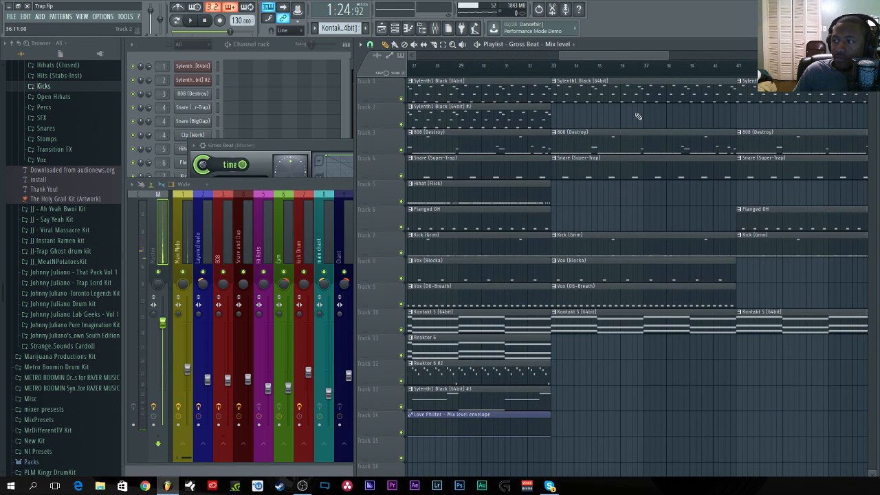
{"action": "scroll", "coordinate": [636, 69], "scroll_direction": "down", "scroll_amount": 3}
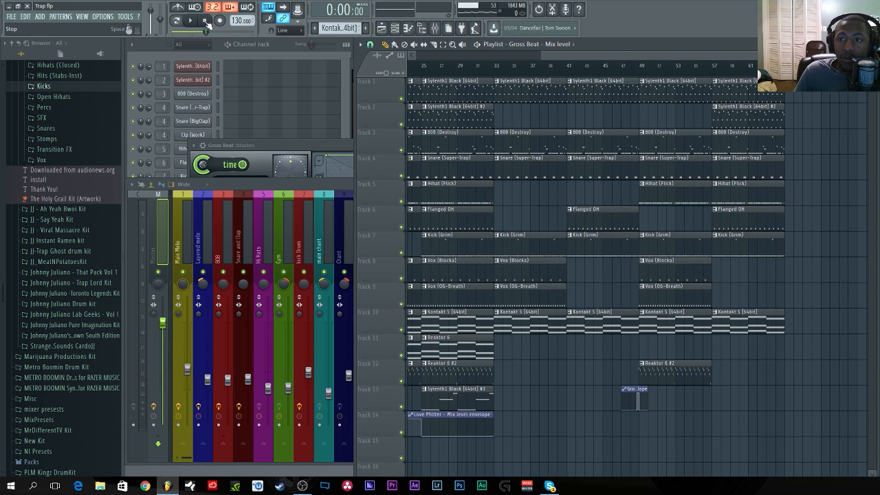
{"action": "key", "text": "space"}
{"action": "left_click", "coordinate": [12, 17]}
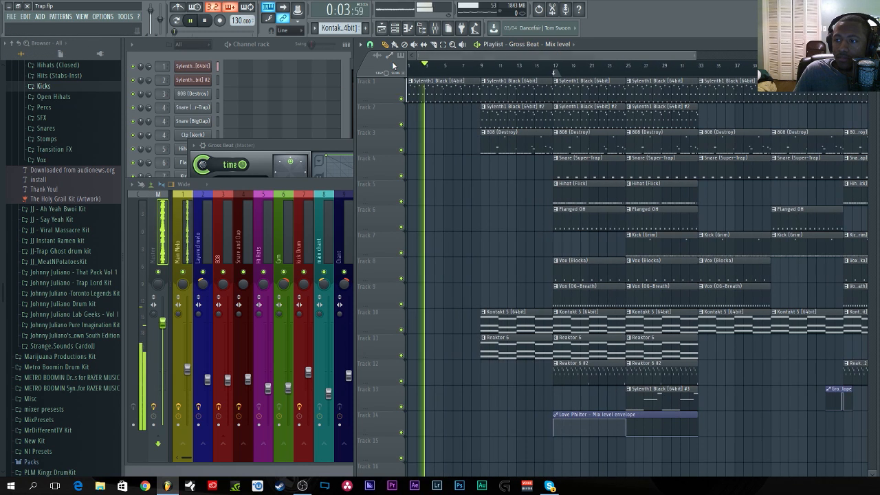
{"action": "left_click_drag", "start_coordinate": [697, 57], "coordinate": [749, 57]}
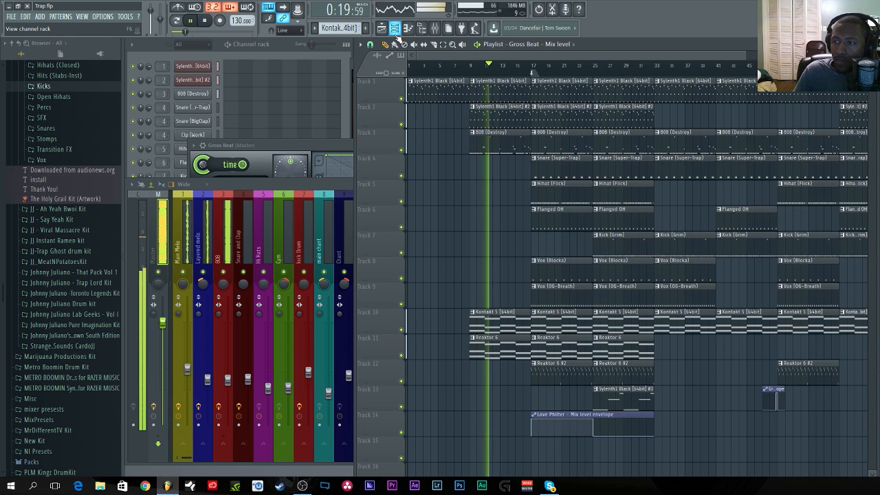
{"action": "mouse_move", "coordinate": [454, 55]}
{"action": "left_mouse_down"}
{"action": "mouse_move", "coordinate": [482, 57]}
{"action": "mouse_move", "coordinate": [441, 61]}
{"action": "left_mouse_up"}
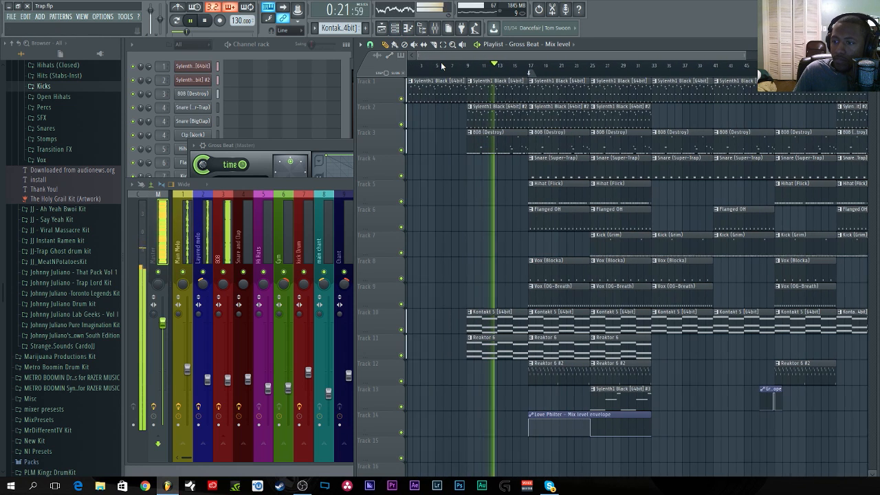
{"action": "left_click_drag", "start_coordinate": [746, 55], "coordinate": [788, 57]}
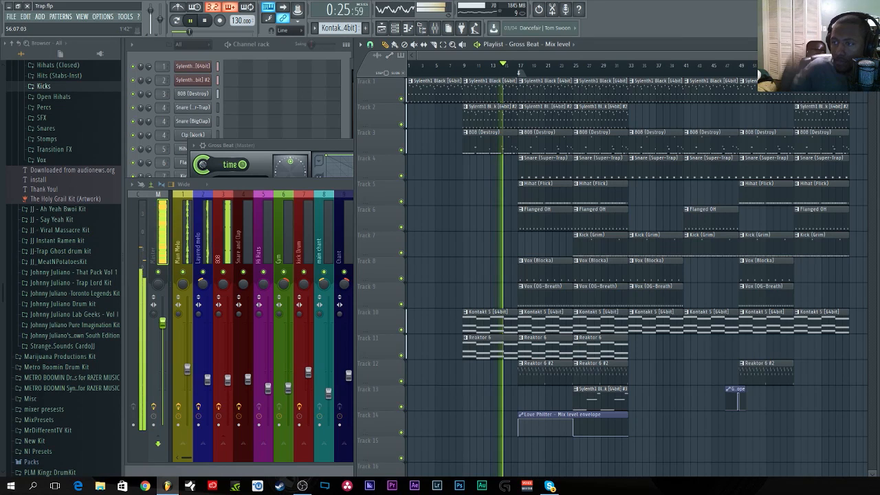
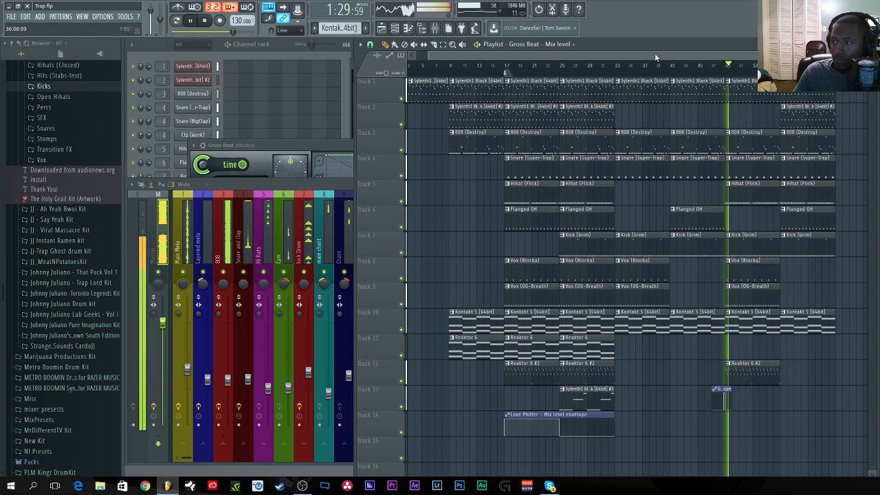
Load Glitch2 into effect slot 3 on the Master and clear the Randomizer blocks from its sequence.
{"action": "scroll", "coordinate": [666, 69], "scroll_direction": "up", "scroll_amount": 4}
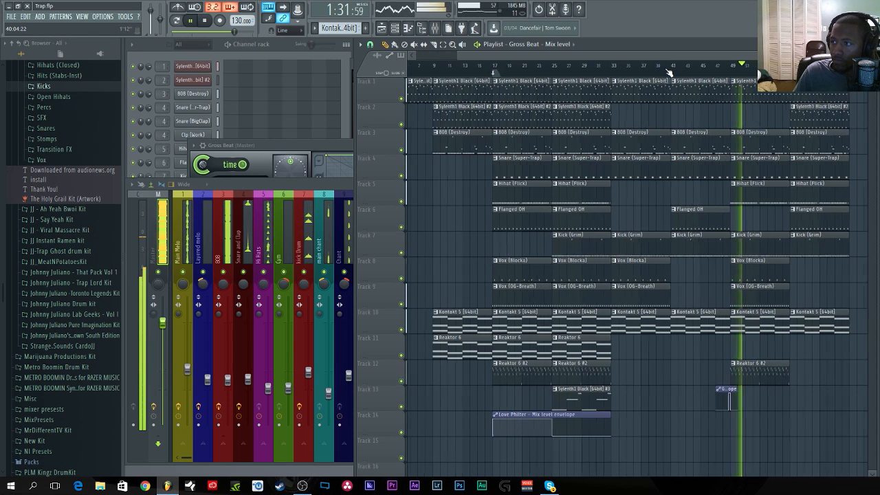
{"action": "left_click_drag", "start_coordinate": [658, 55], "coordinate": [758, 55]}
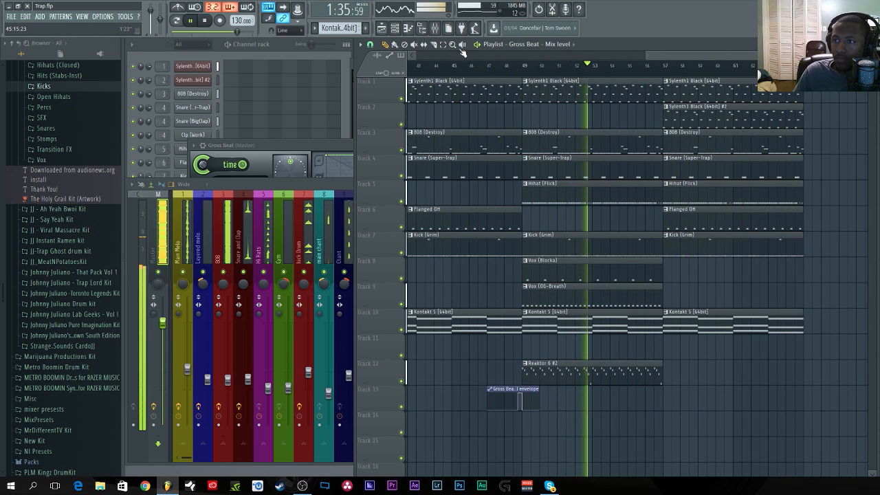
{"action": "left_click", "coordinate": [437, 29]}
{"action": "key", "text": "space"}
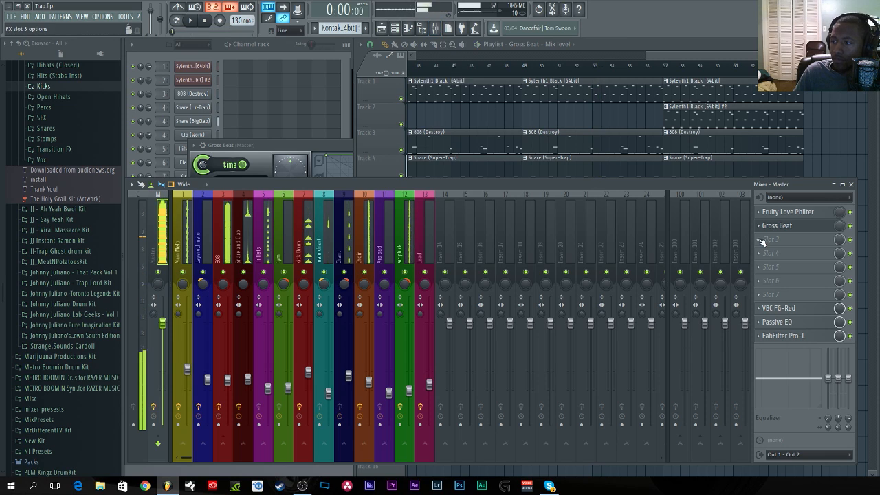
{"action": "left_click", "coordinate": [774, 240]}
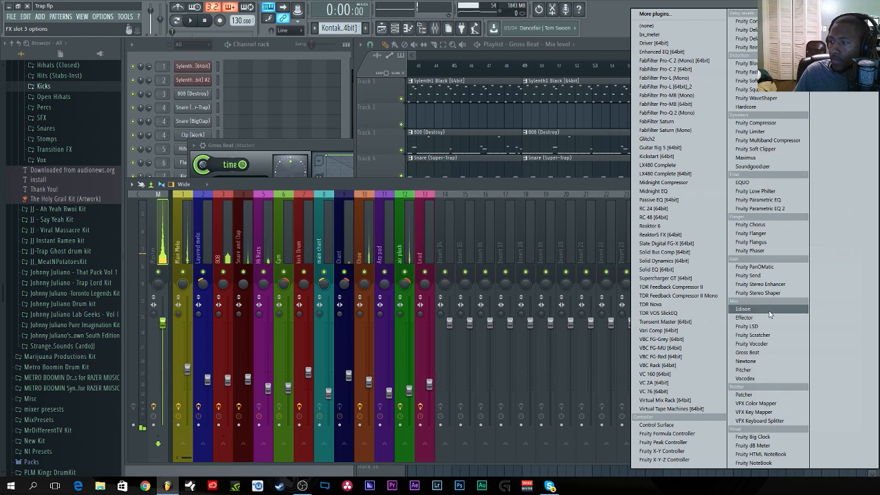
{"action": "left_click", "coordinate": [664, 139]}
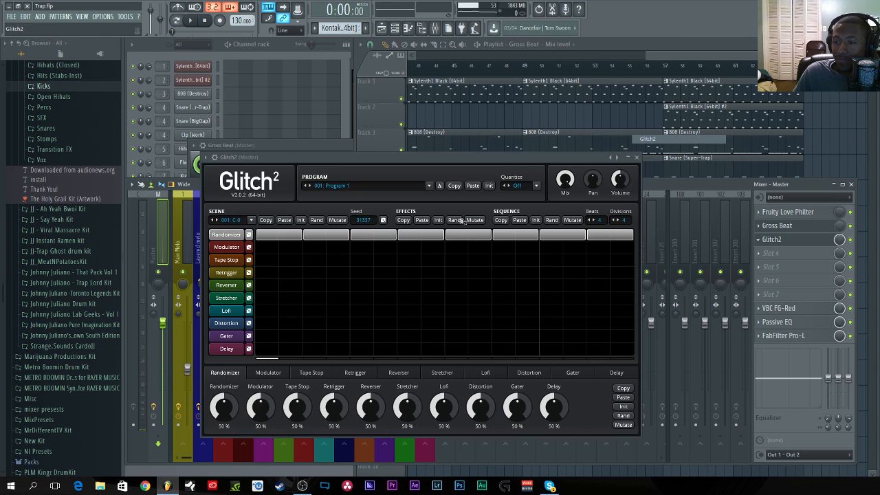
{"action": "left_click_drag", "start_coordinate": [612, 246], "coordinate": [261, 244]}
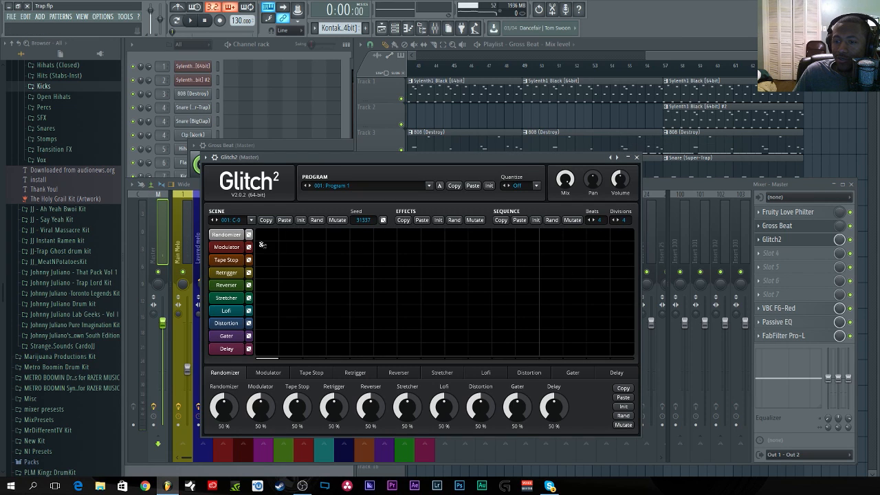
Select bars 56 and 57 in the playlist and create an automation clip for Glitch2's mix level on the Master.
{"action": "left_click", "coordinate": [658, 58]}
{"action": "scroll", "coordinate": [437, 85], "scroll_direction": "down", "scroll_amount": 1}
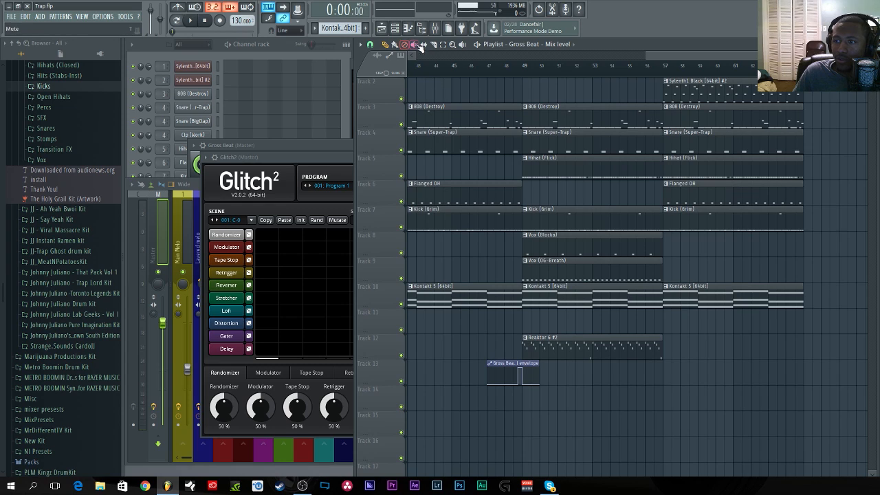
{"action": "left_click_drag", "start_coordinate": [655, 73], "coordinate": [674, 74]}
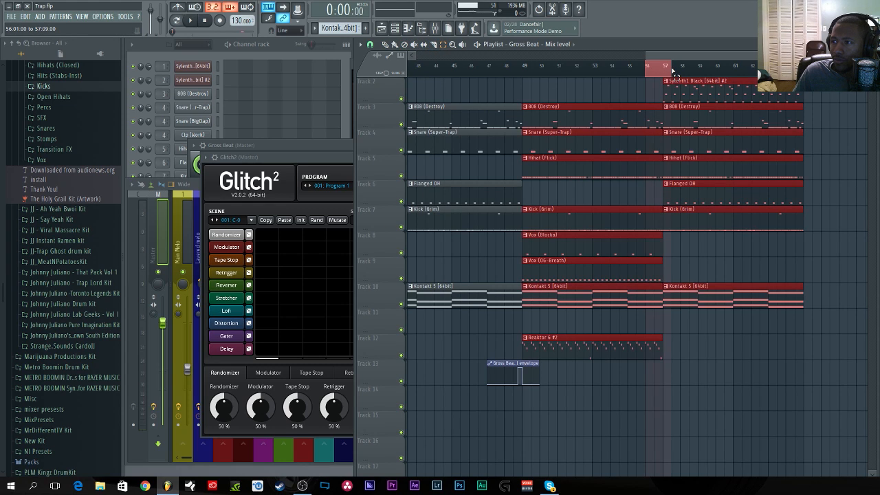
{"action": "key", "text": "F9"}
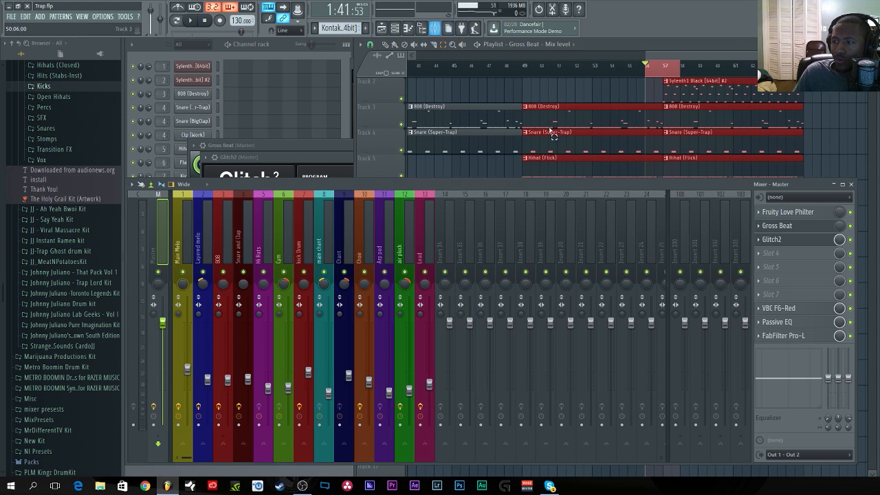
{"action": "right_click", "coordinate": [839, 239]}
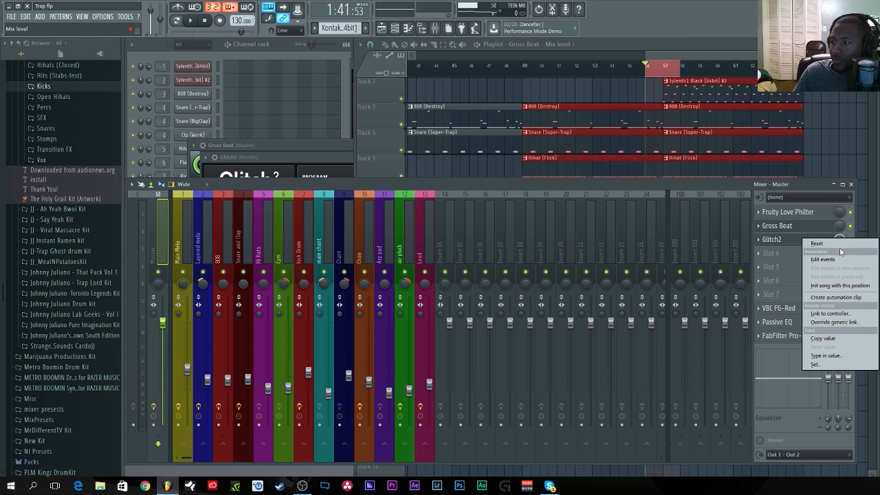
{"action": "left_click", "coordinate": [837, 298]}
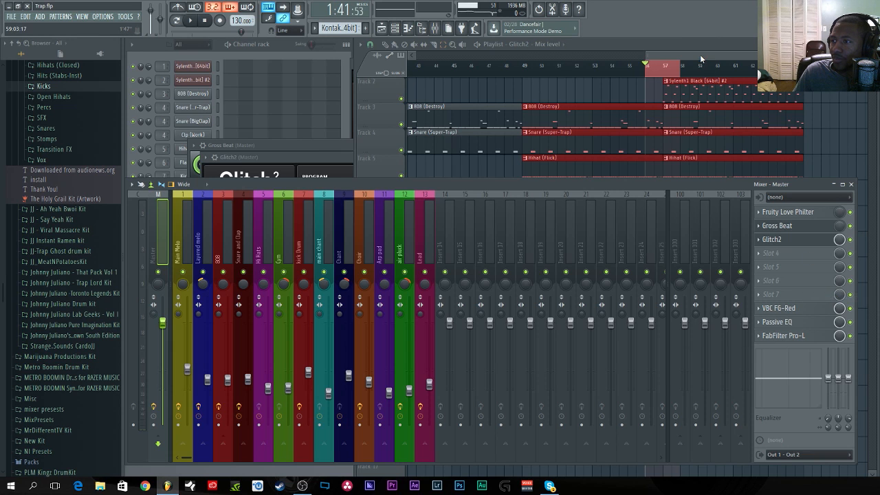
Move the Glitch2 mix level clip to Track 13 at bar 56, shaped to drop to 0% at bar 57, and audition it.
{"action": "left_click", "coordinate": [701, 59]}
{"action": "scroll", "coordinate": [688, 71], "scroll_direction": "up", "scroll_amount": 4}
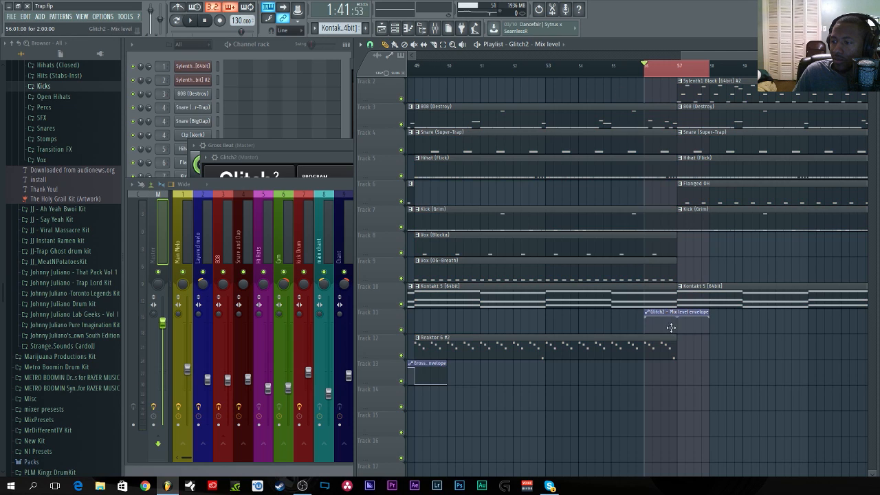
{"action": "left_click_drag", "start_coordinate": [668, 314], "coordinate": [671, 376]}
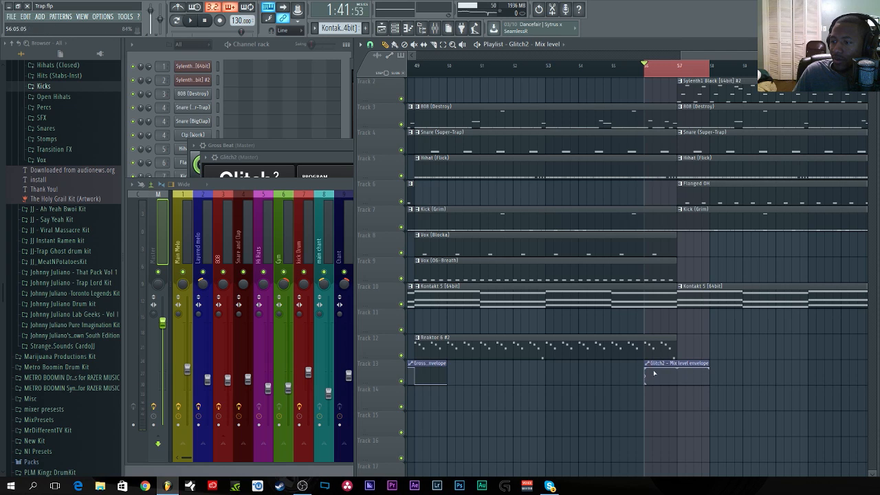
{"action": "left_click", "coordinate": [611, 69]}
{"action": "key", "text": "space"}
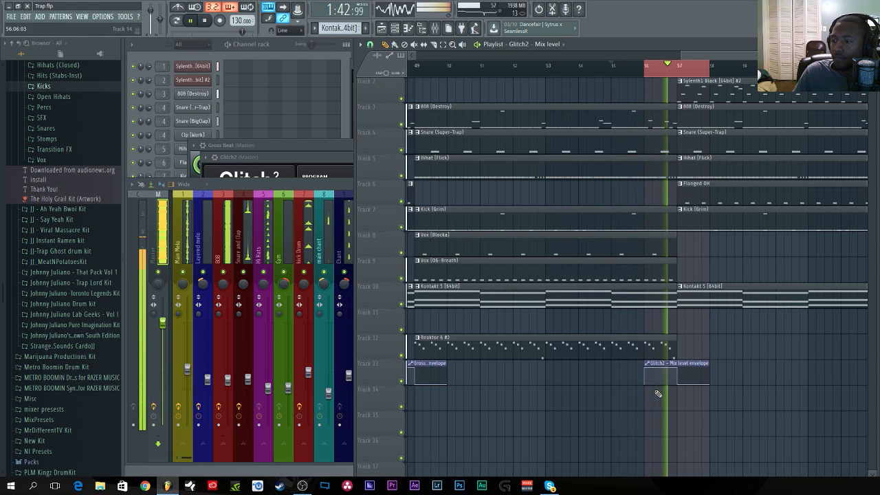
Stop playback and trim the start of the Glitch2 mix level clip on Track 13 to the middle of bar 56.
{"action": "key", "text": "space"}
{"action": "left_click_drag", "start_coordinate": [645, 367], "coordinate": [661, 367]}
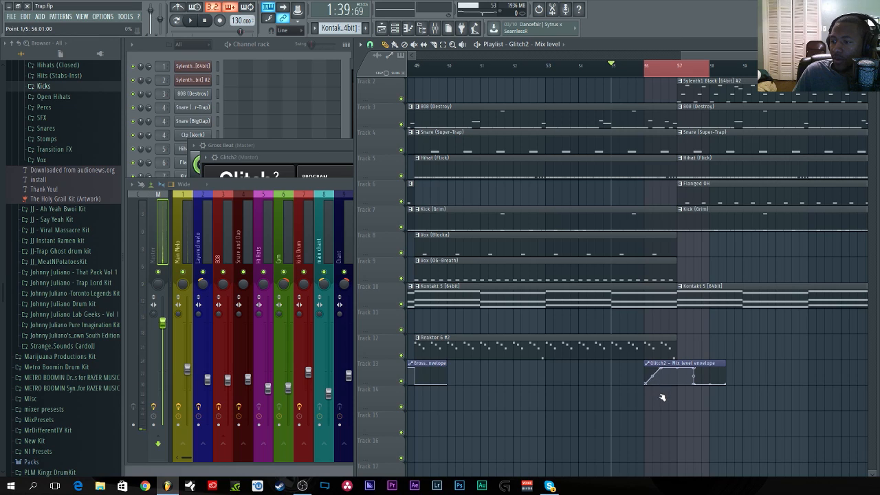
{"action": "left_click_drag", "start_coordinate": [654, 362], "coordinate": [684, 368]}
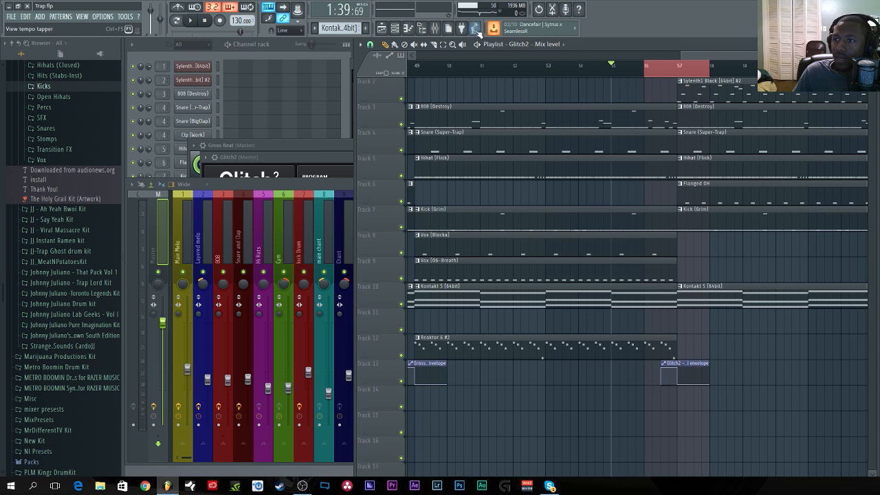
Open Glitch2 on the Master and, during playback, draw a Tape Stop block over the last beat of its sequence.
{"action": "left_click", "coordinate": [440, 28]}
{"action": "left_click", "coordinate": [438, 44]}
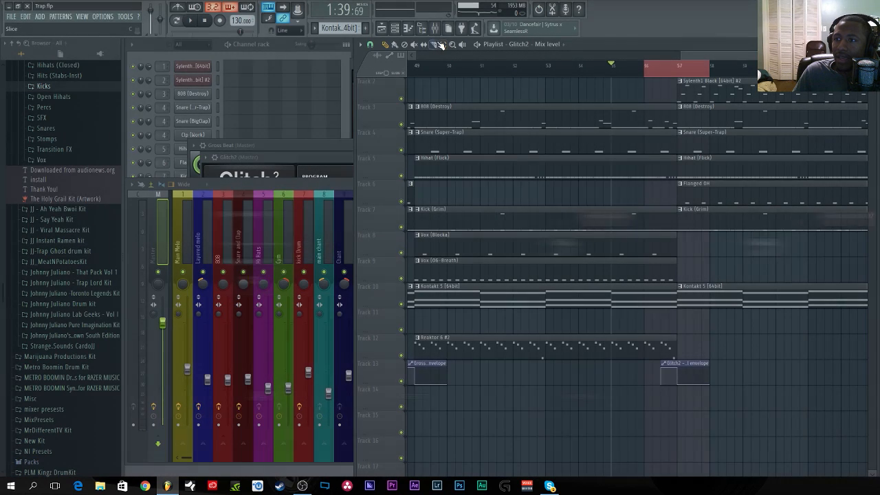
{"action": "left_click", "coordinate": [436, 28]}
{"action": "left_click", "coordinate": [798, 243]}
{"action": "left_click", "coordinate": [798, 243]}
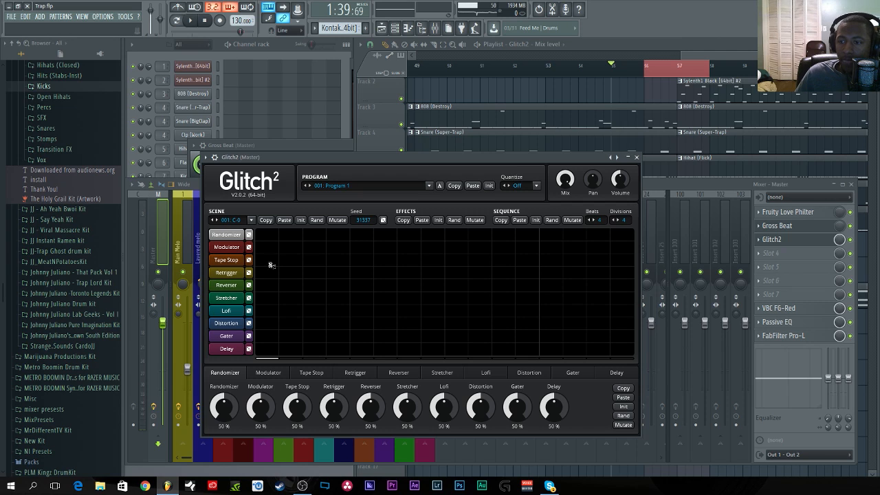
{"action": "key", "text": "space"}
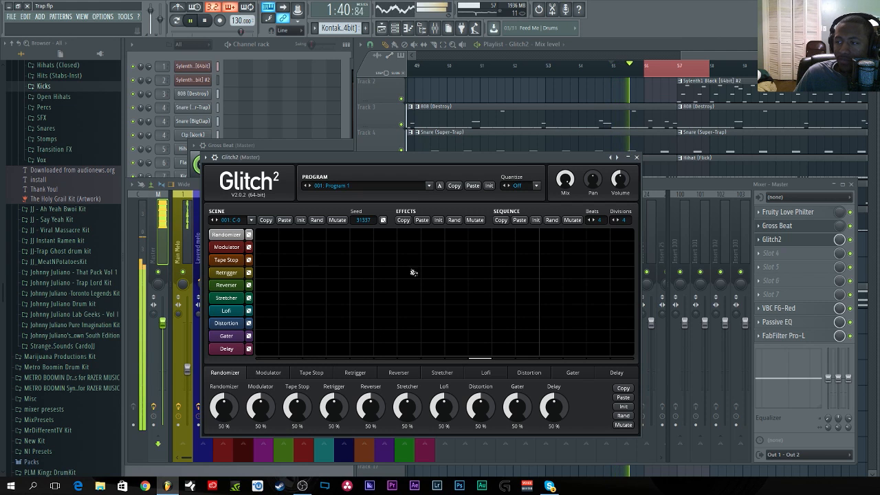
{"action": "left_click_drag", "start_coordinate": [542, 260], "coordinate": [630, 261]}
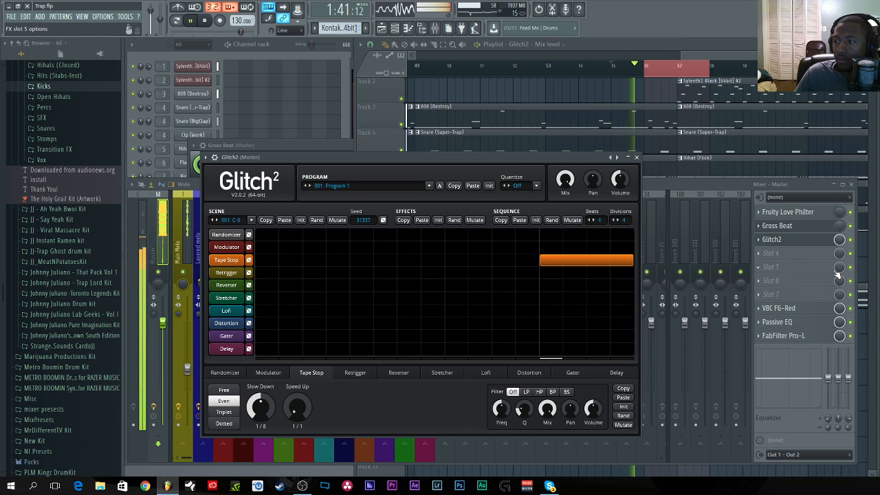
Initialise the song with Glitch2's current mix level on the Master and audition the transition into bar 57.
{"action": "left_click", "coordinate": [849, 246]}
{"action": "right_click", "coordinate": [841, 241]}
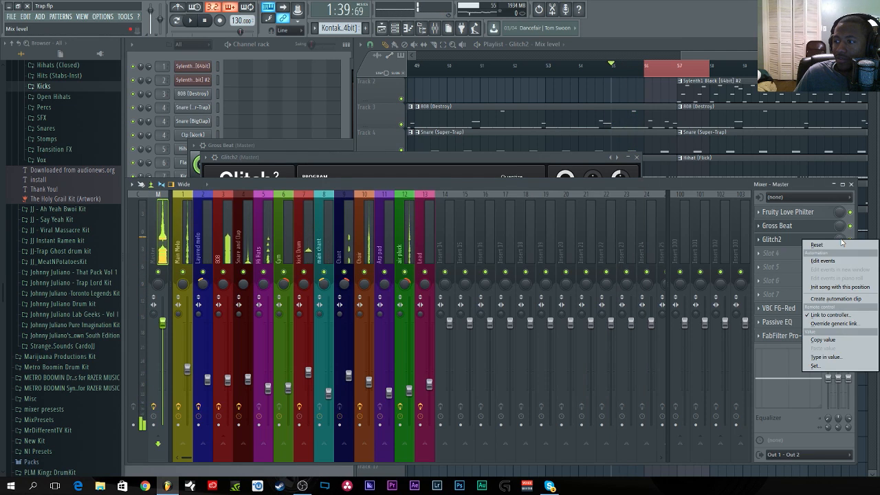
{"action": "left_click", "coordinate": [832, 292]}
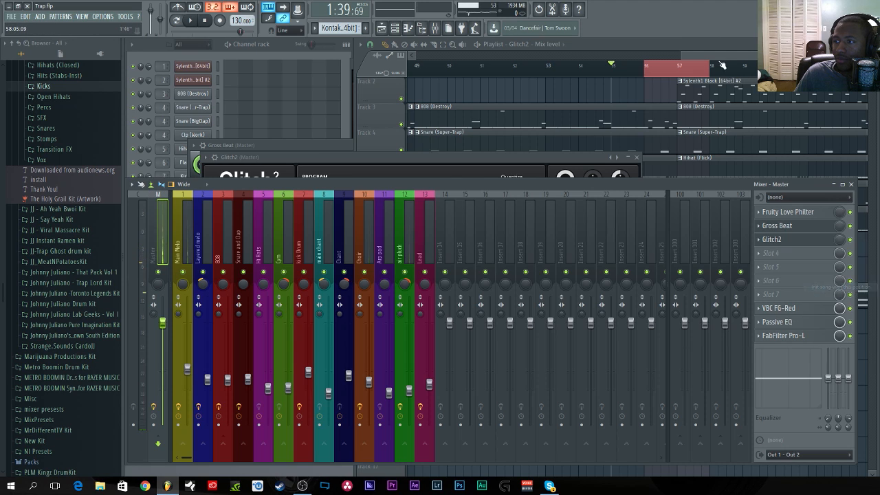
{"action": "left_click", "coordinate": [710, 53]}
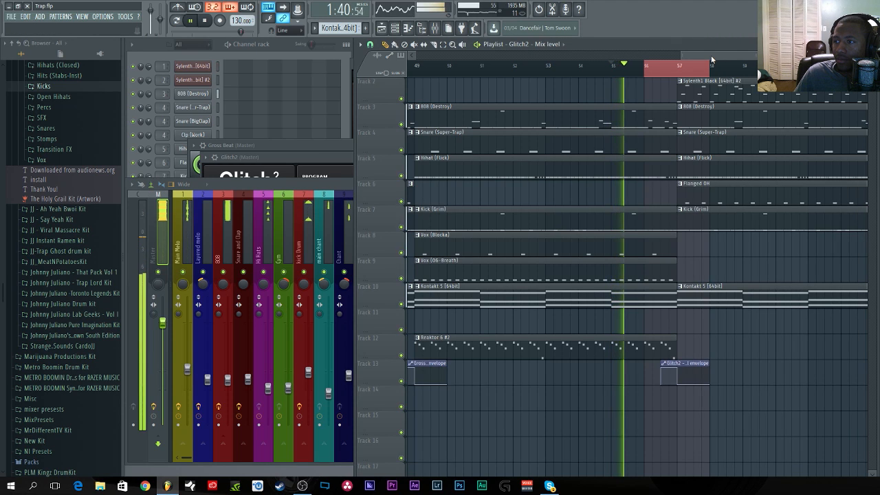
{"action": "left_click", "coordinate": [435, 29]}
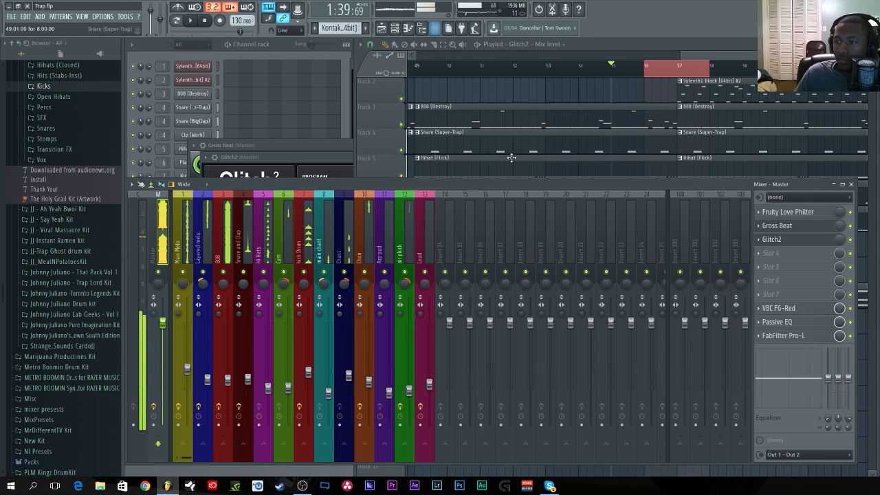
Extend Glitch2's Tape Stop block over the last two beats, set Slow Down to 1/1, and audition the transition.
{"action": "left_click", "coordinate": [774, 239]}
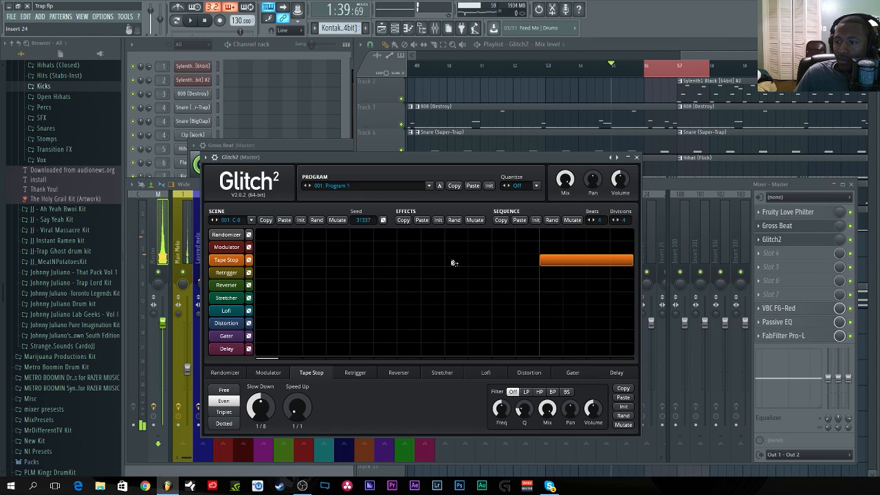
{"action": "left_click_drag", "start_coordinate": [453, 263], "coordinate": [634, 266]}
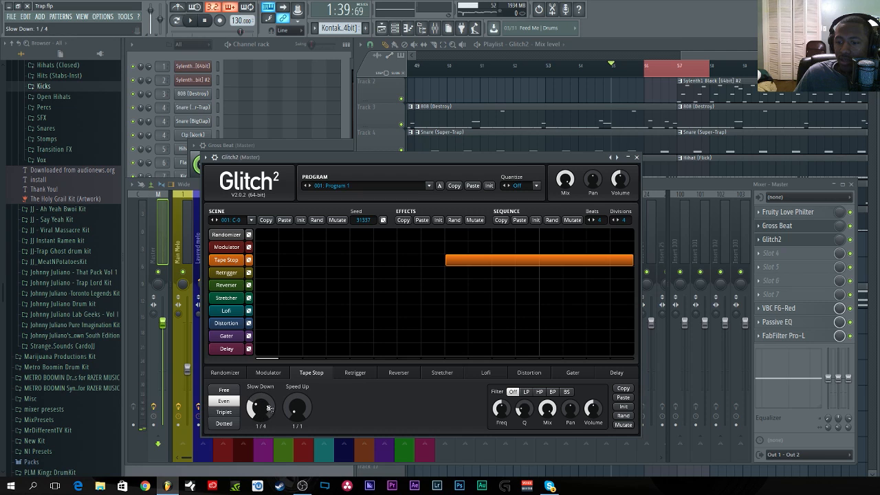
{"action": "left_click_drag", "start_coordinate": [268, 409], "coordinate": [268, 403]}
{"action": "key", "text": "space"}
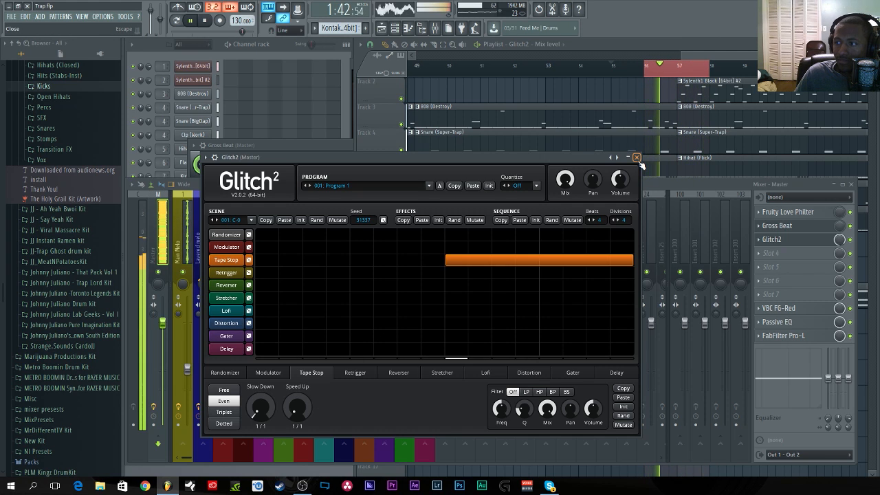
{"action": "left_click", "coordinate": [418, 52]}
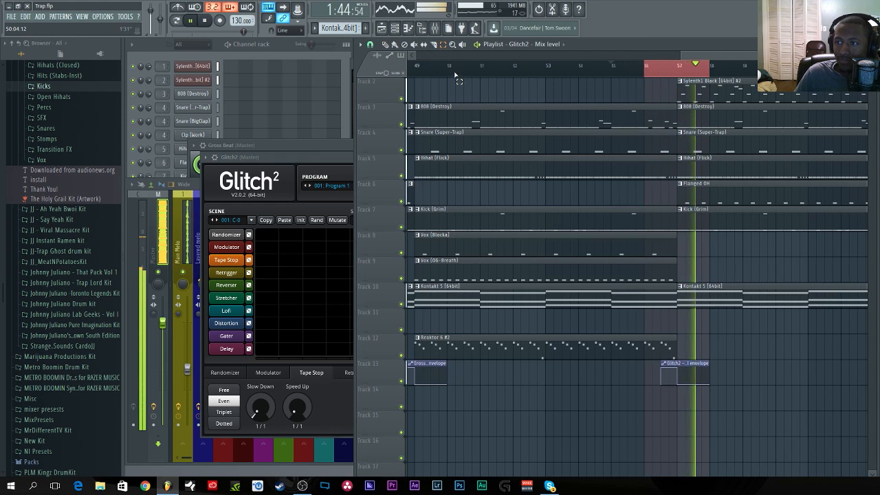
{"action": "key", "text": "space"}
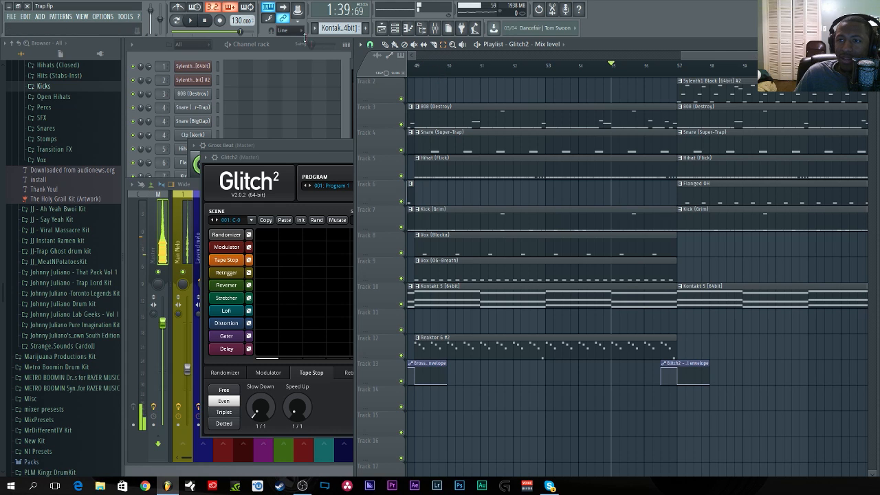
Play the section from bar 50 through the Glitch2 transition, stop playback, and save the project.
{"action": "left_click", "coordinate": [448, 65]}
{"action": "key", "text": "space"}
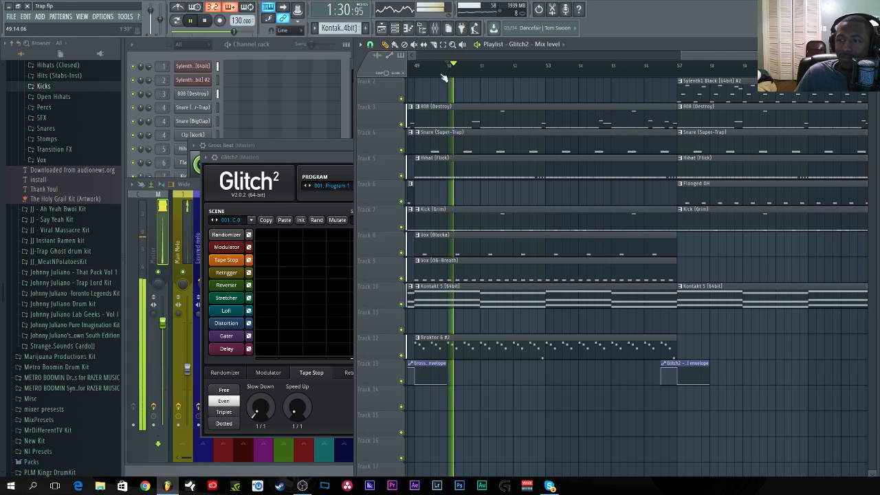
{"action": "left_click", "coordinate": [12, 17]}
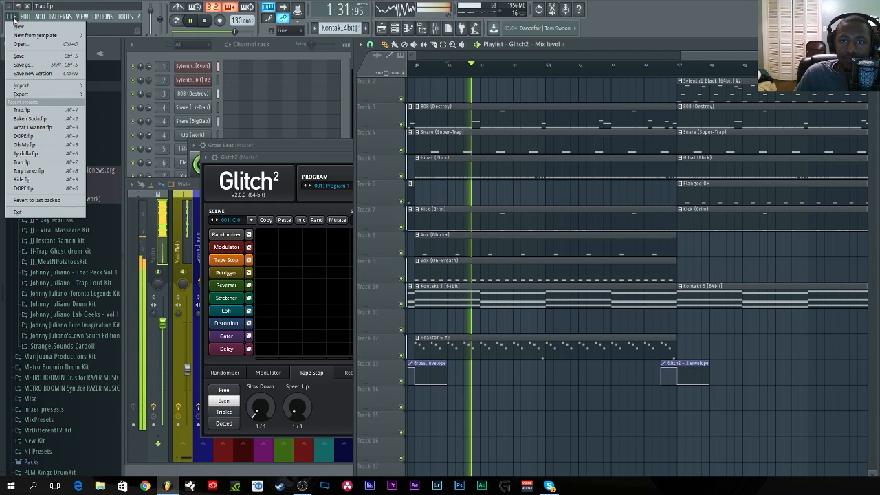
{"action": "left_click", "coordinate": [36, 57]}
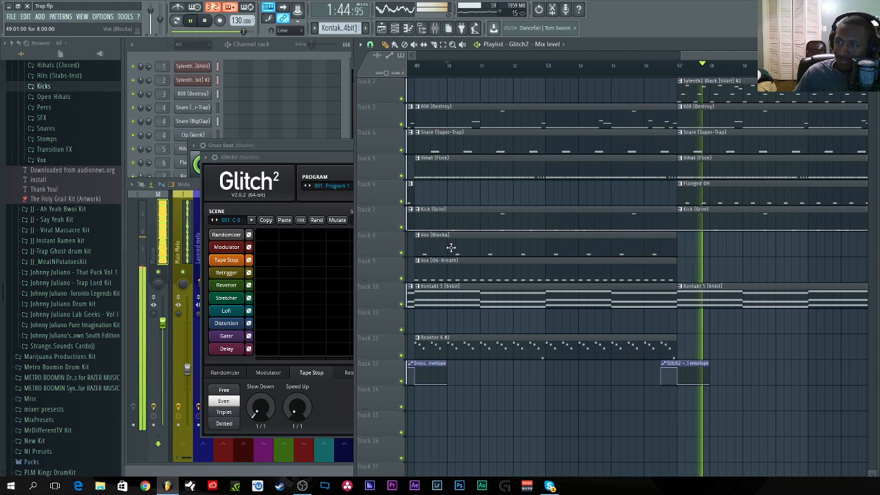
{"action": "key", "text": "space"}
{"action": "left_click", "coordinate": [209, 24]}
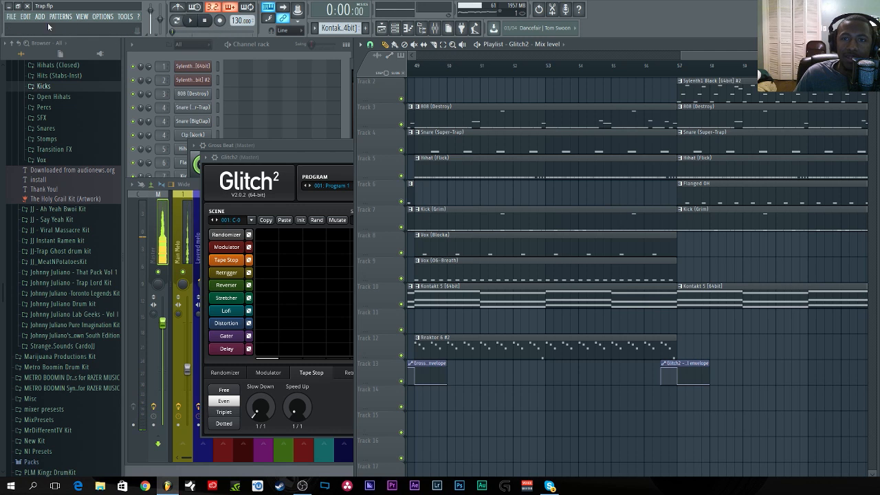
{"action": "left_click", "coordinate": [12, 18]}
{"action": "left_click", "coordinate": [34, 56]}
Zoom the playlist out to review the complete arrangement and its automation clips from bar 1 to bar 65.
{"action": "scroll", "coordinate": [498, 80], "scroll_direction": "down", "scroll_amount": 5}
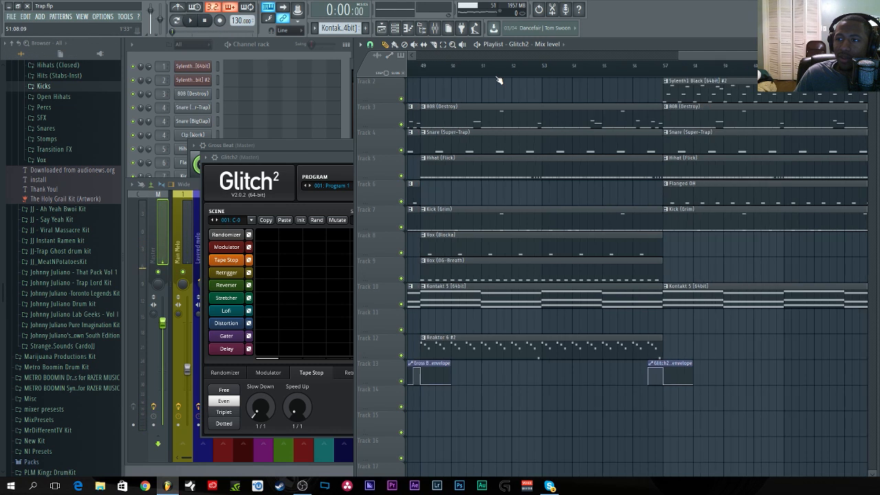
{"action": "left_click_drag", "start_coordinate": [680, 56], "coordinate": [351, 86]}
{"action": "scroll", "coordinate": [672, 177], "scroll_direction": "up", "scroll_amount": 1}
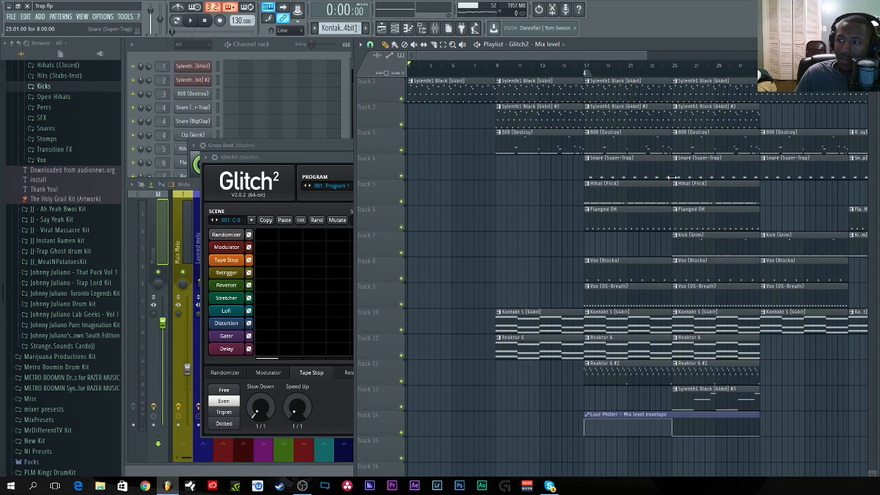
{"action": "left_click_drag", "start_coordinate": [650, 56], "coordinate": [481, 68]}
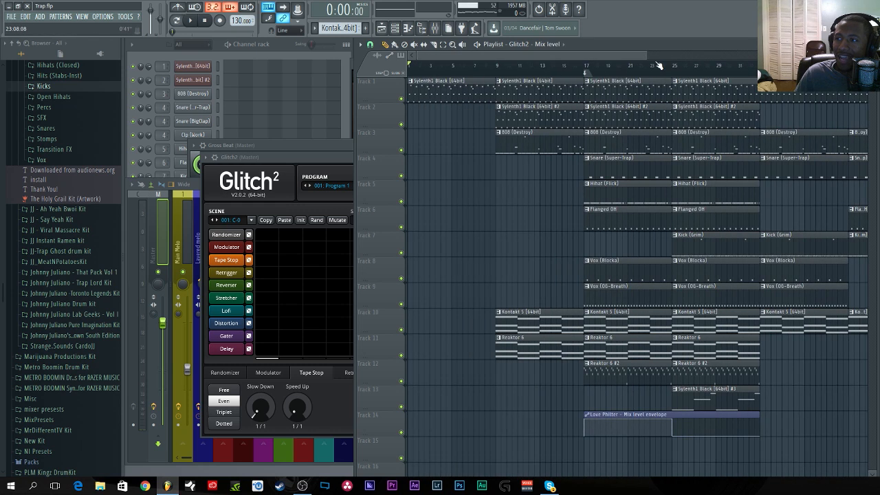
{"action": "left_click_drag", "start_coordinate": [650, 55], "coordinate": [759, 56]}
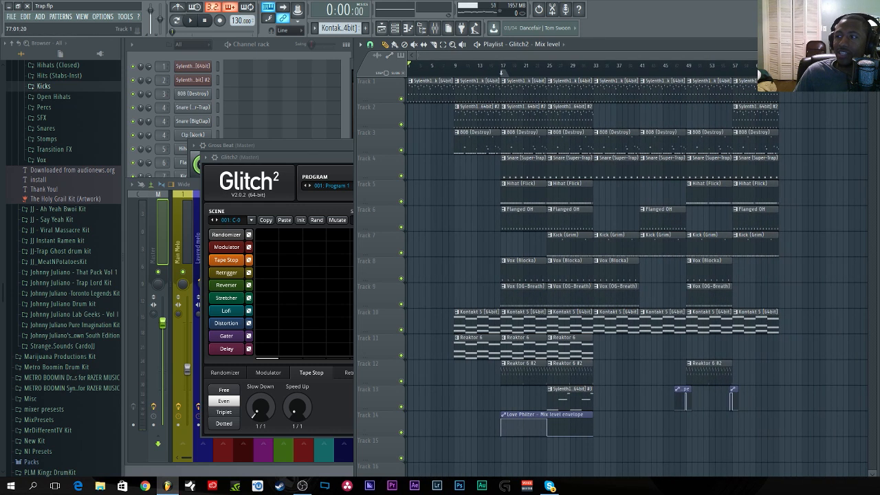